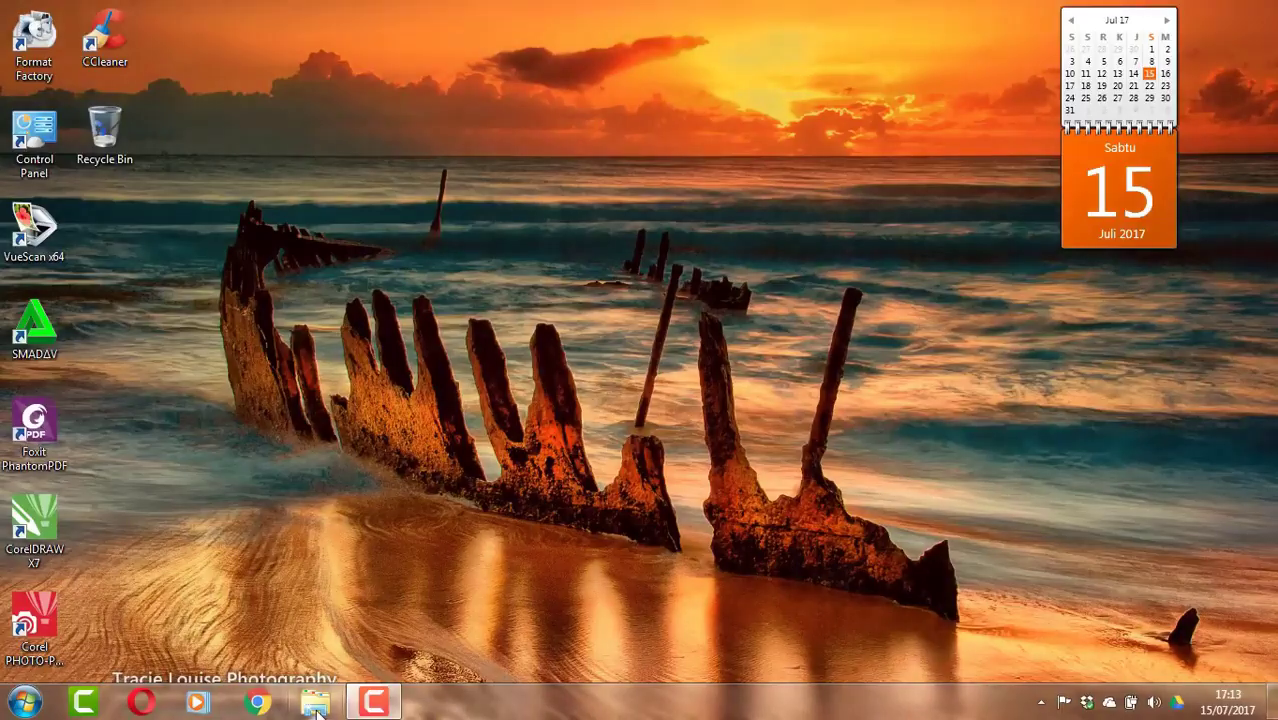
# Step: Run the Mendeley-Desktop-1.17.10-win32.exe installer from the Downloads\Programs folder
pyautogui.click(316, 708)
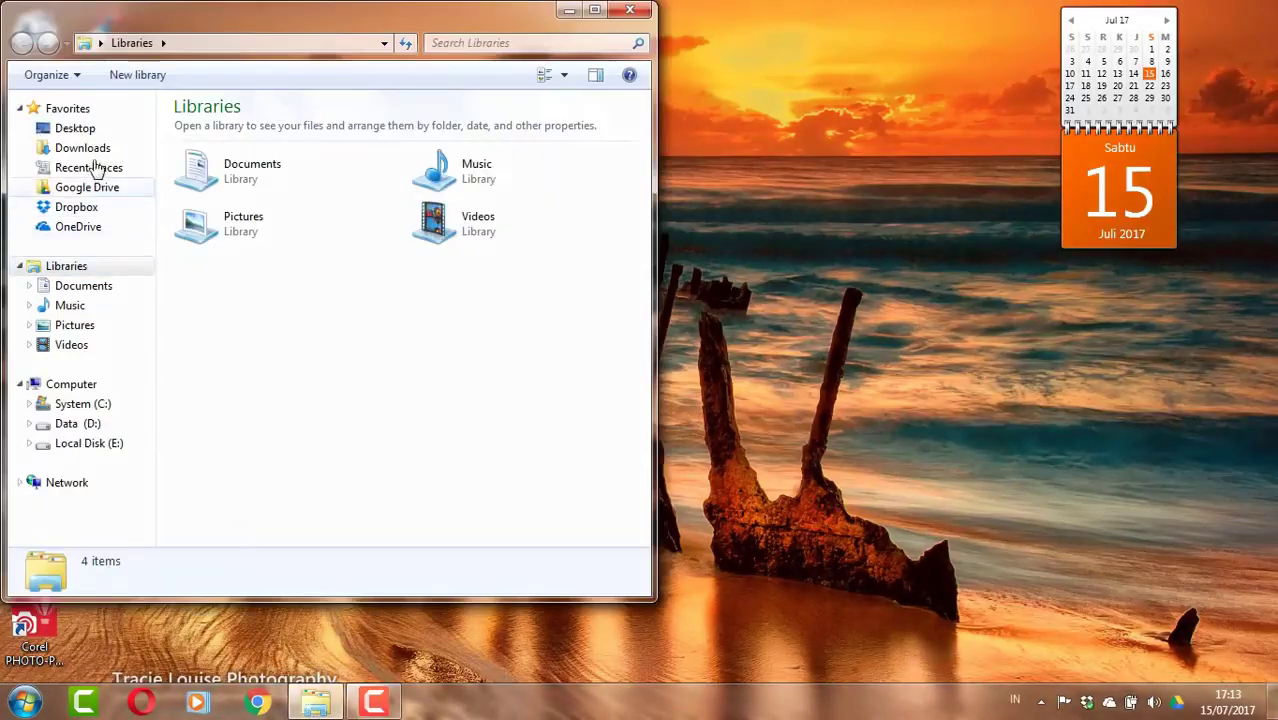
pyautogui.click(84, 148)
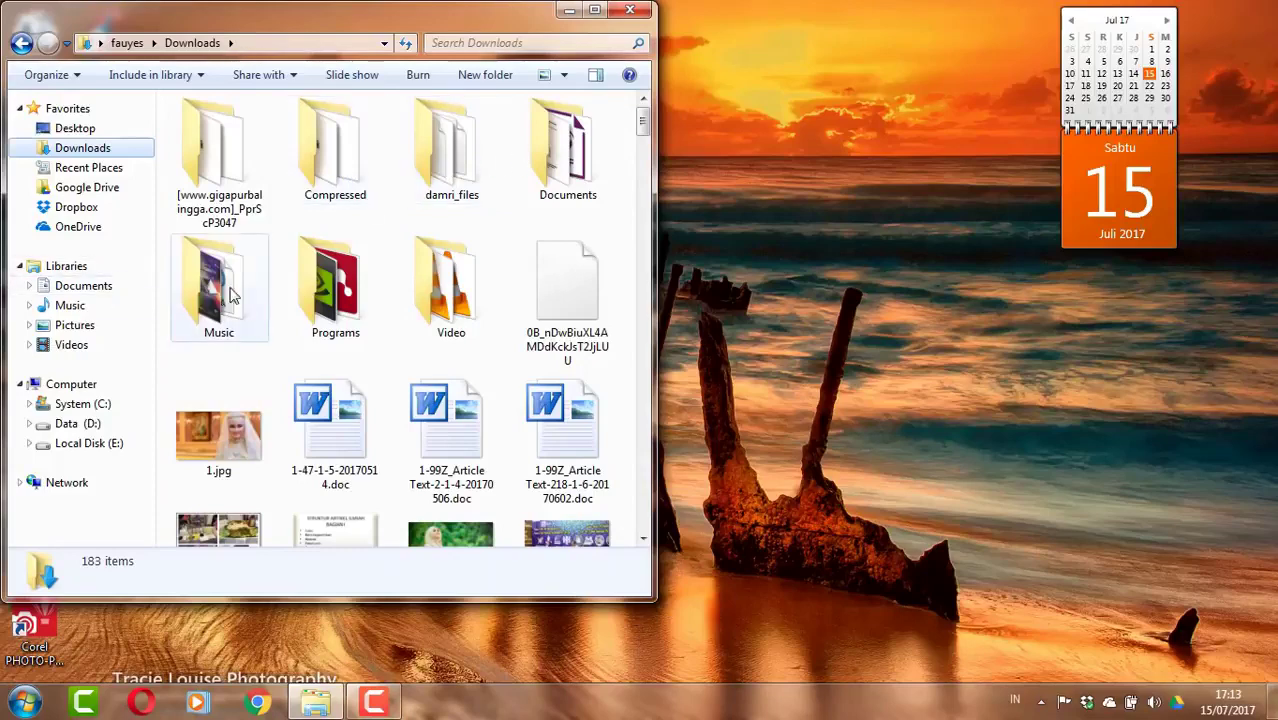
pyautogui.doubleClick(316, 290)
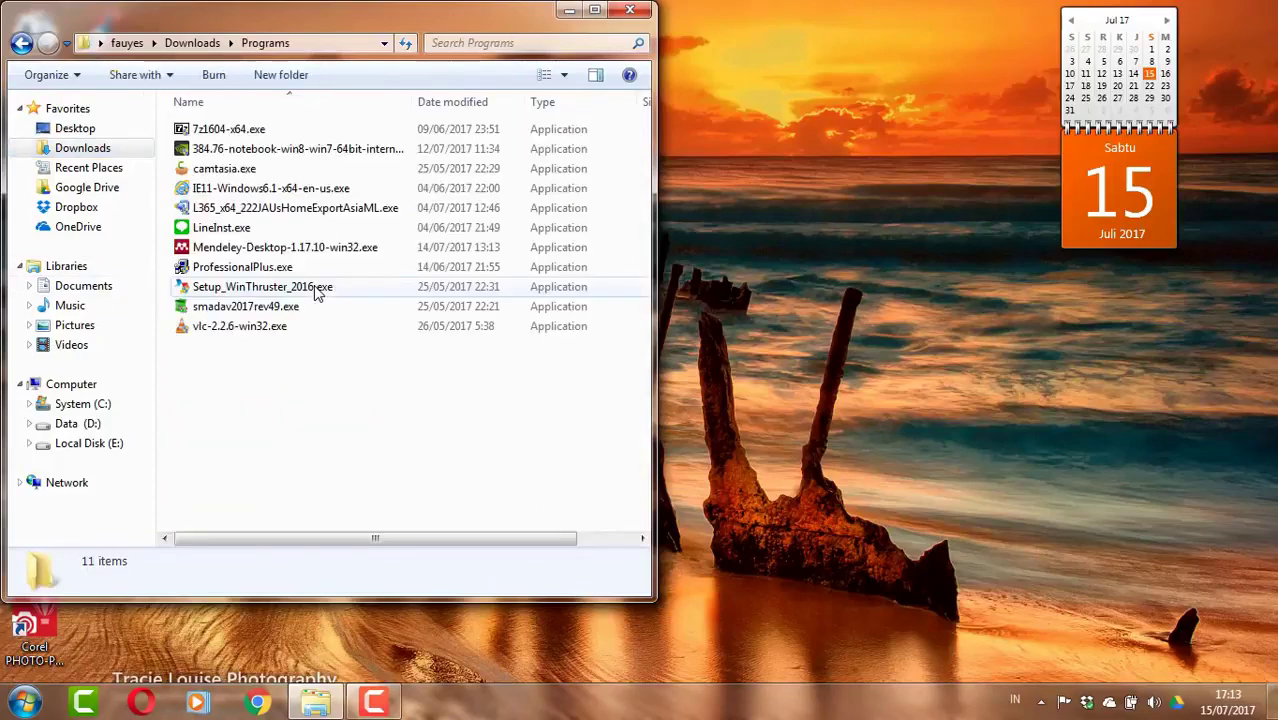
pyautogui.doubleClick(280, 248)
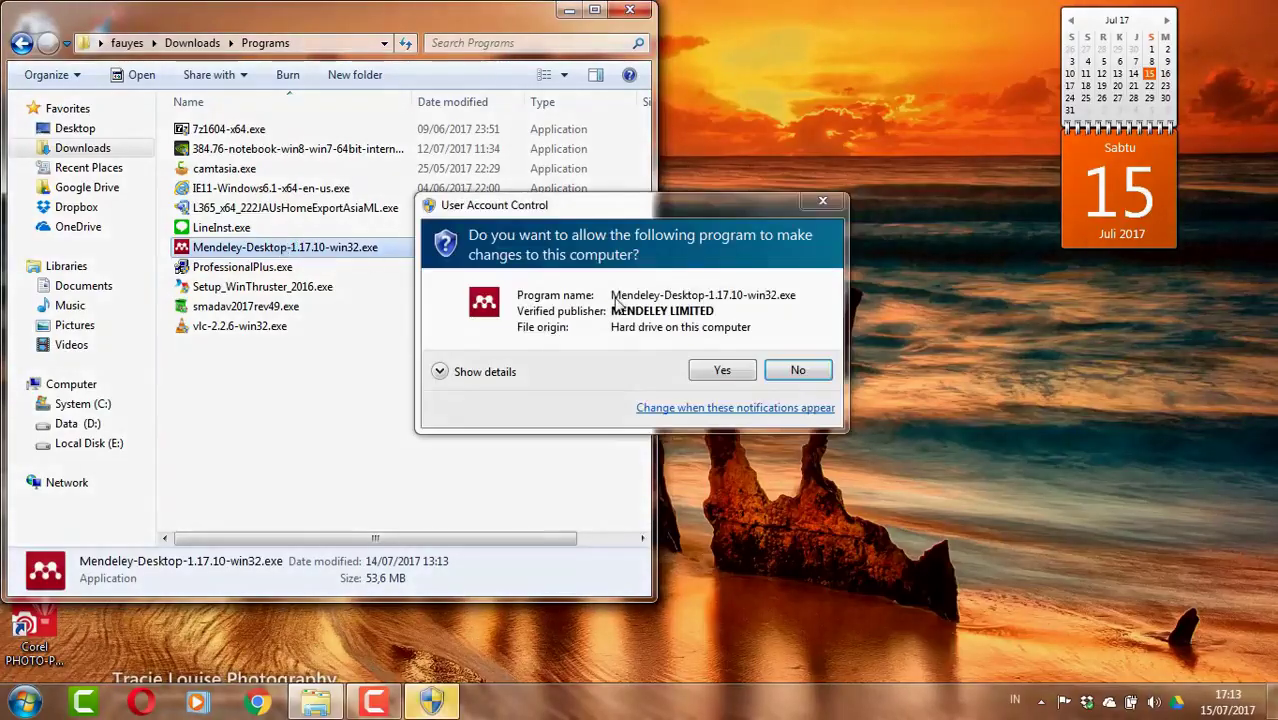
# Step: Allow the installer, accept the licence, install with default location and Start Menu folder, then launch Mendeley
pyautogui.click(722, 371)
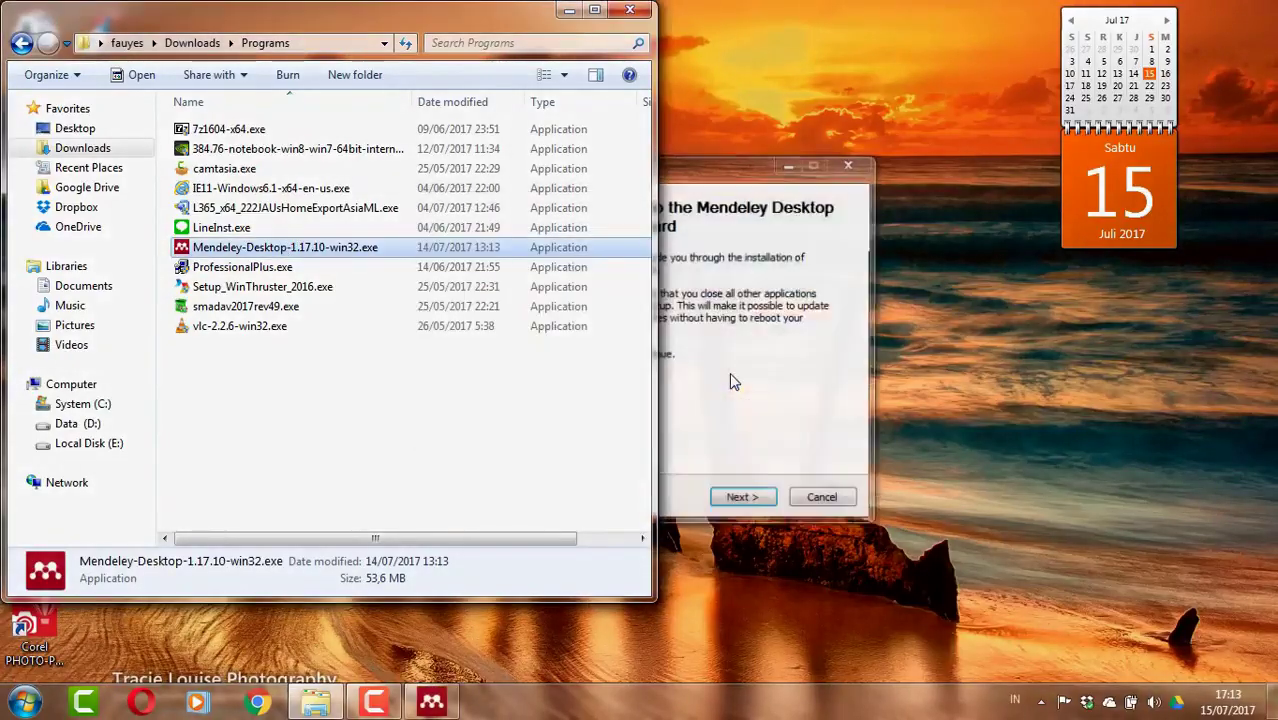
pyautogui.click(683, 177)
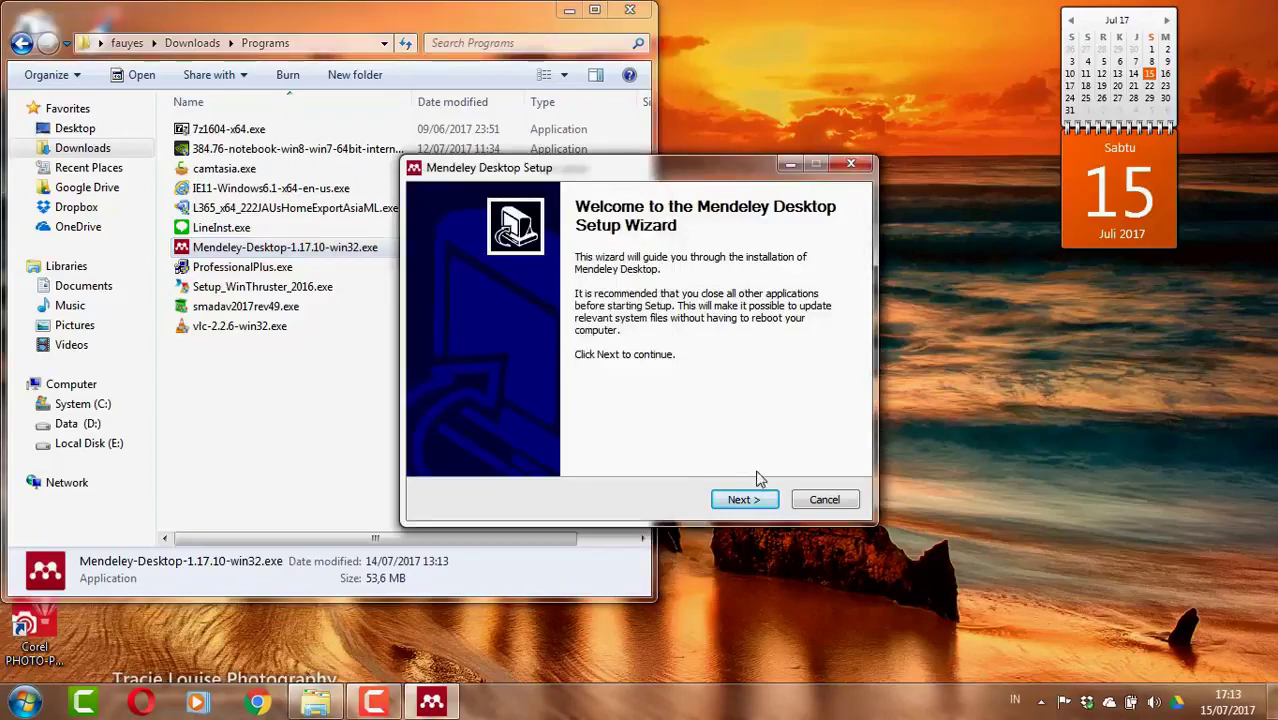
pyautogui.click(746, 500)
pyautogui.click(748, 502)
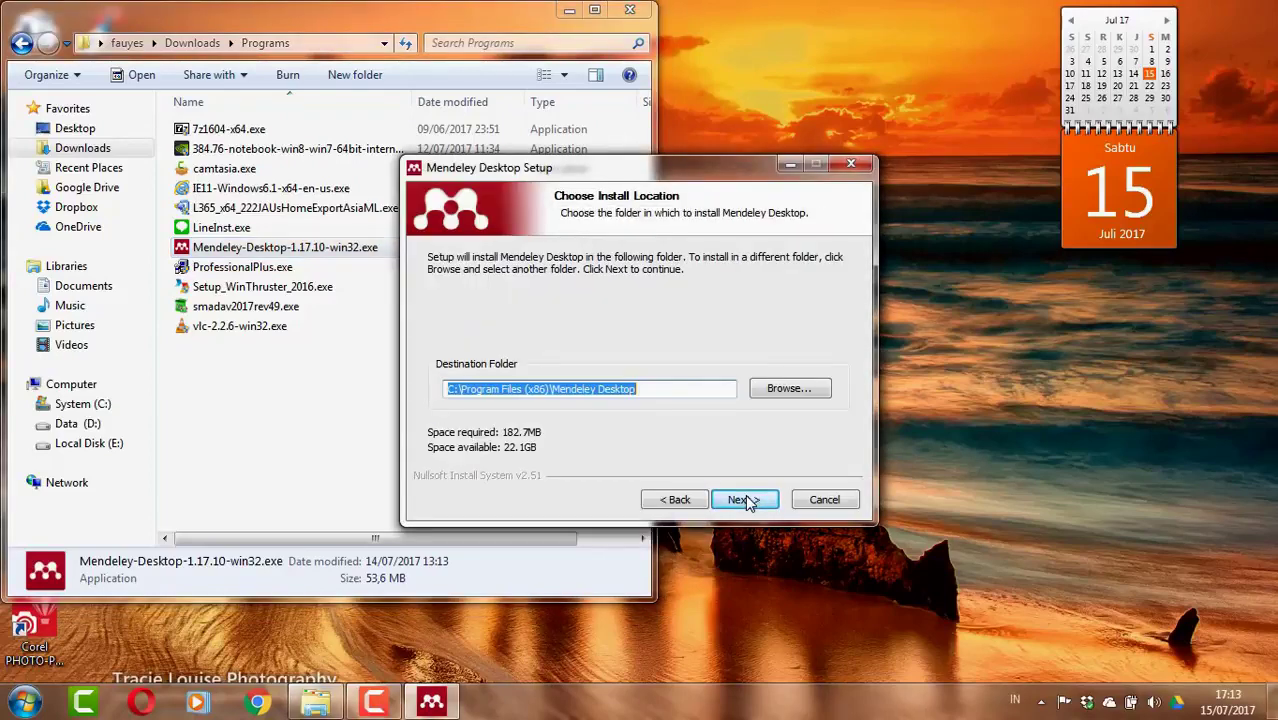
pyautogui.click(748, 502)
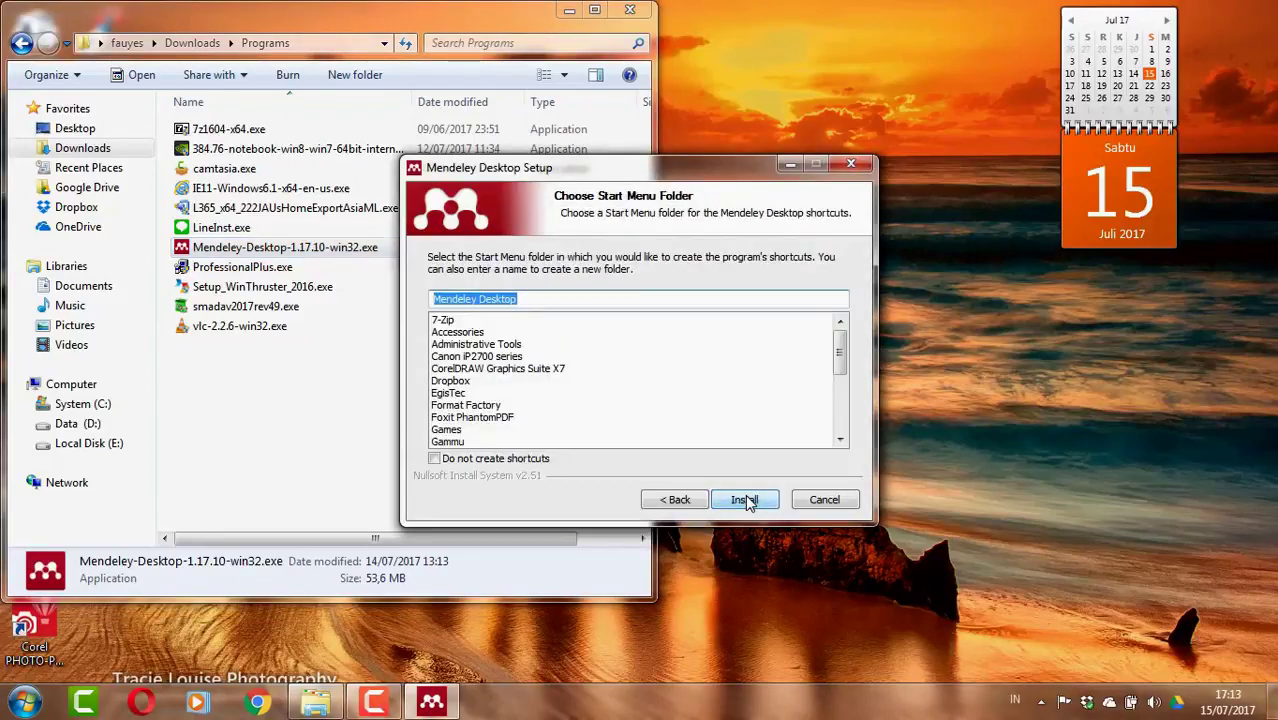
pyautogui.click(745, 500)
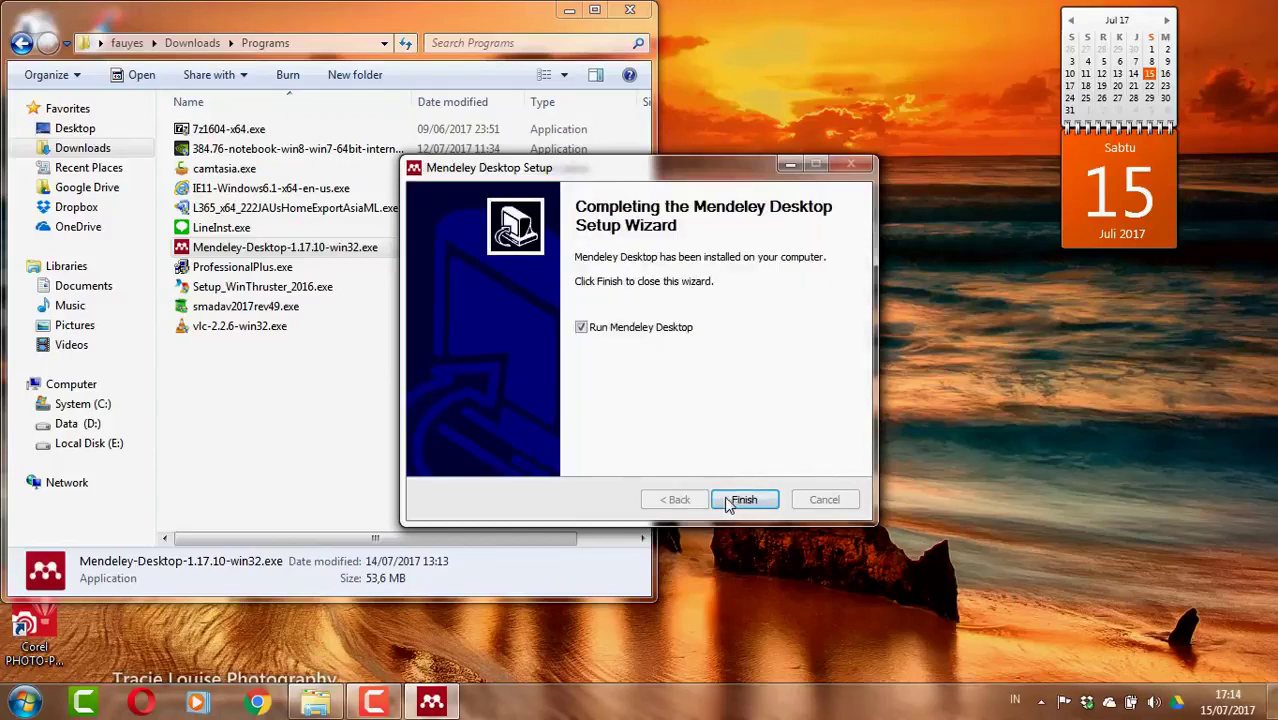
pyautogui.click(738, 498)
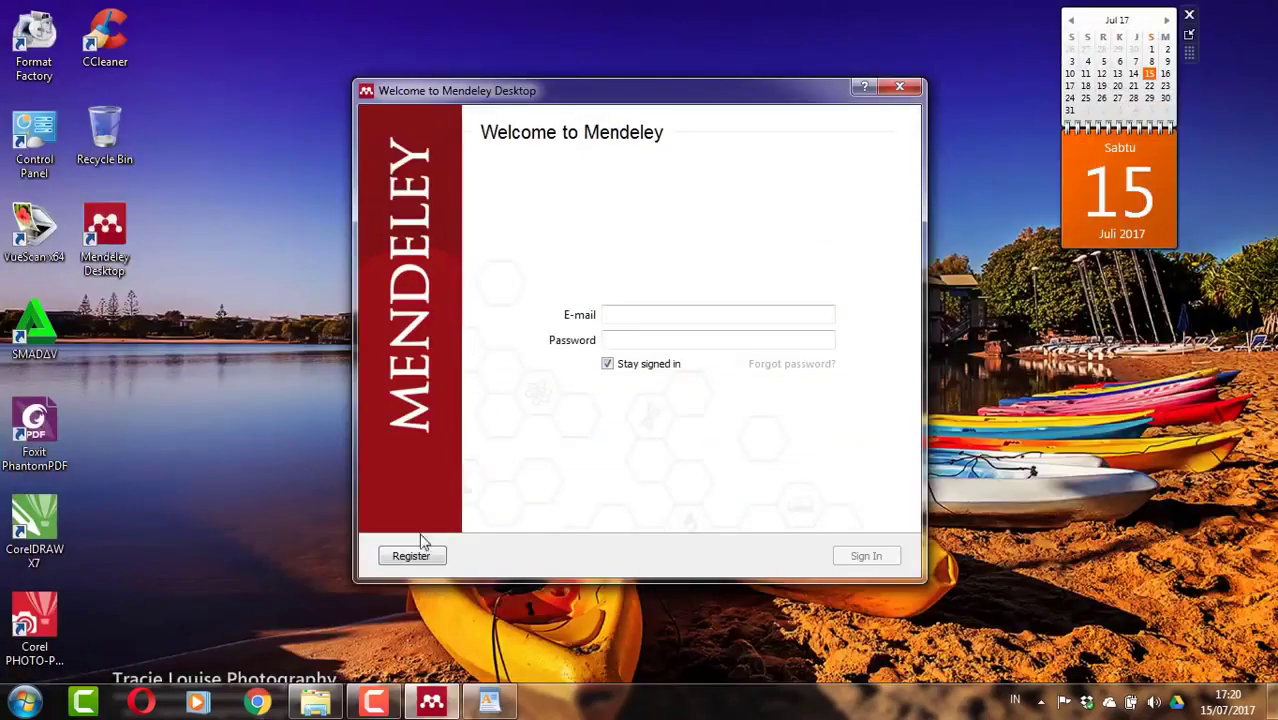
# Step: Register a new Mendeley account with an e-mail address, first name, last name and password
pyautogui.click(410, 557)
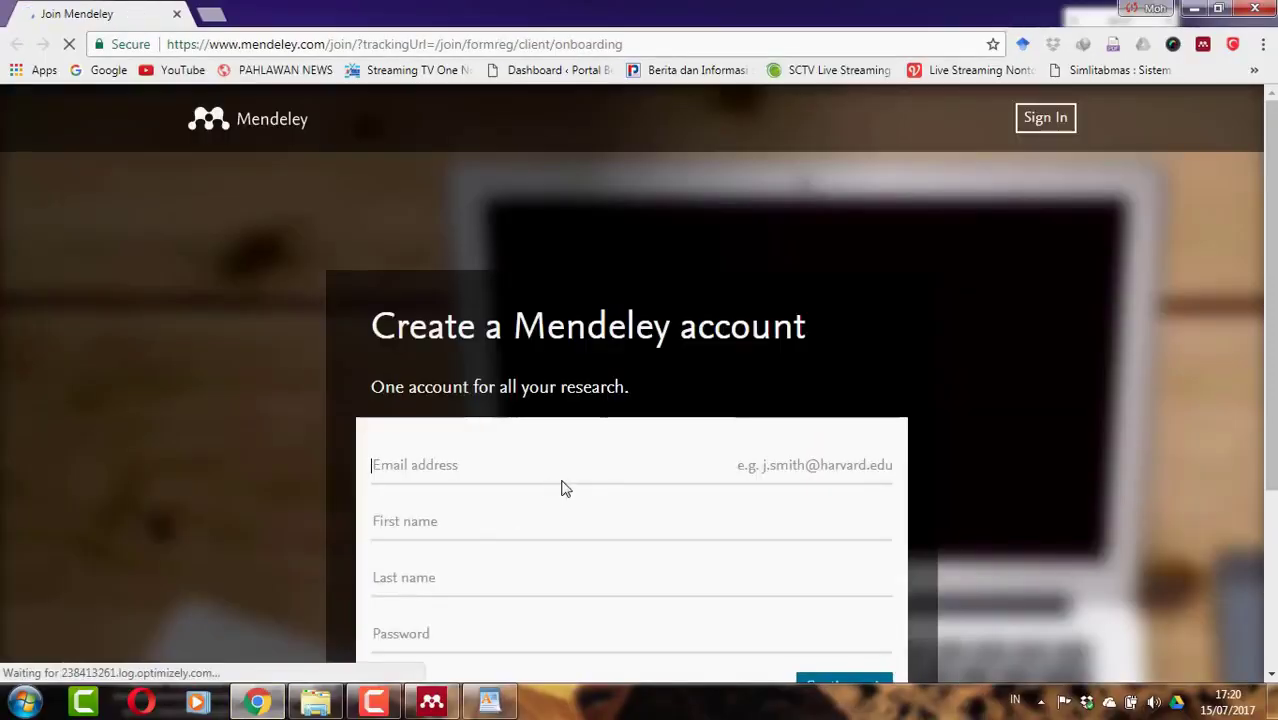
pyautogui.click(562, 477)
pyautogui.scroll(-2, 562, 477)
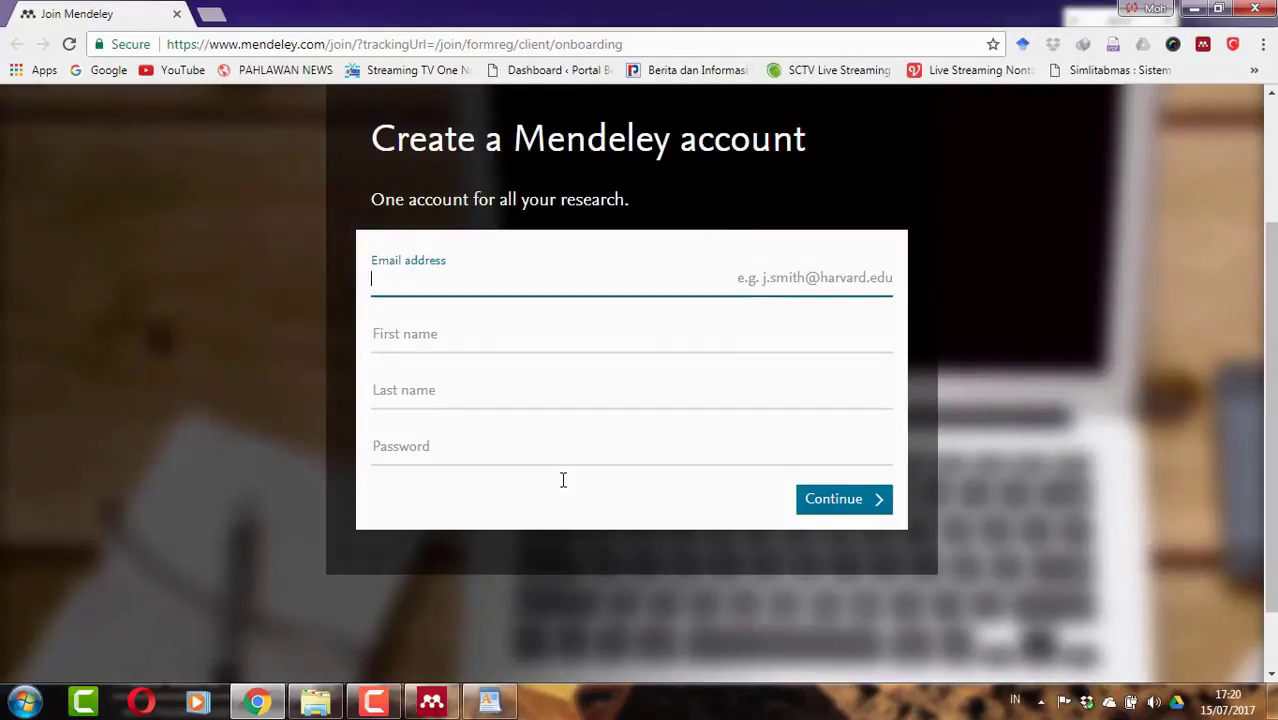
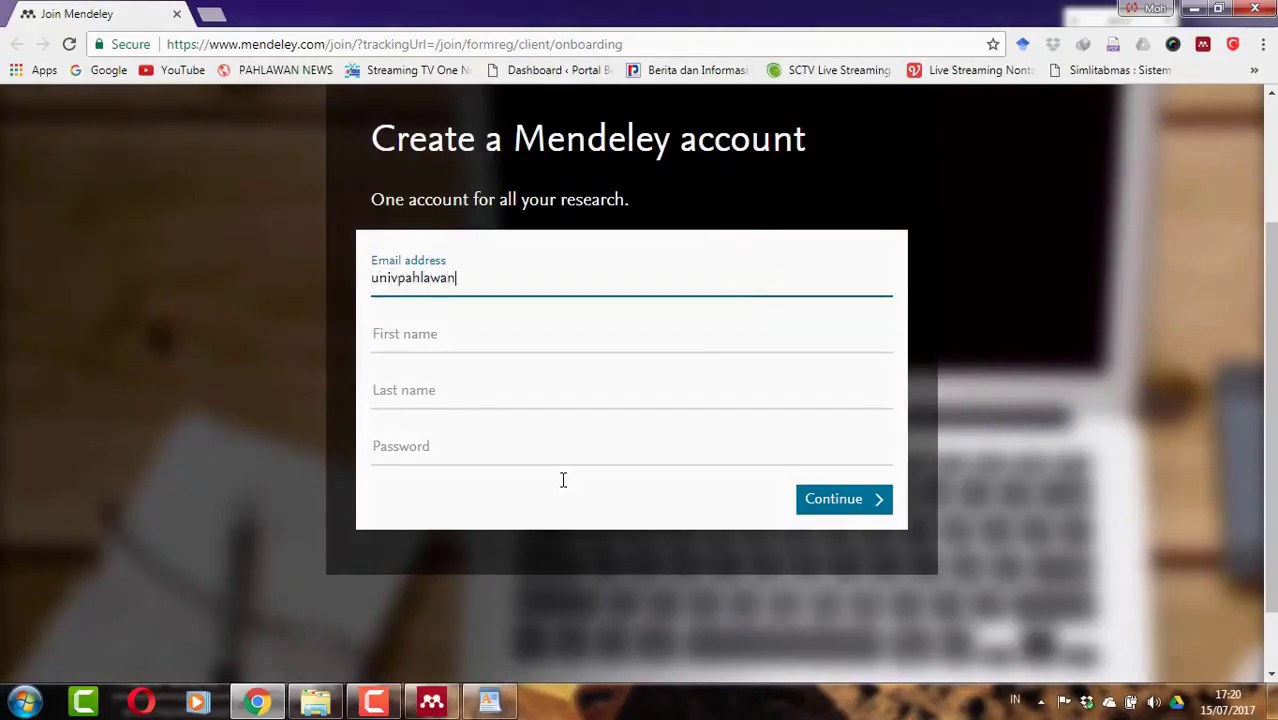
pyautogui.press('Tab')
pyautogui.write('Universit')
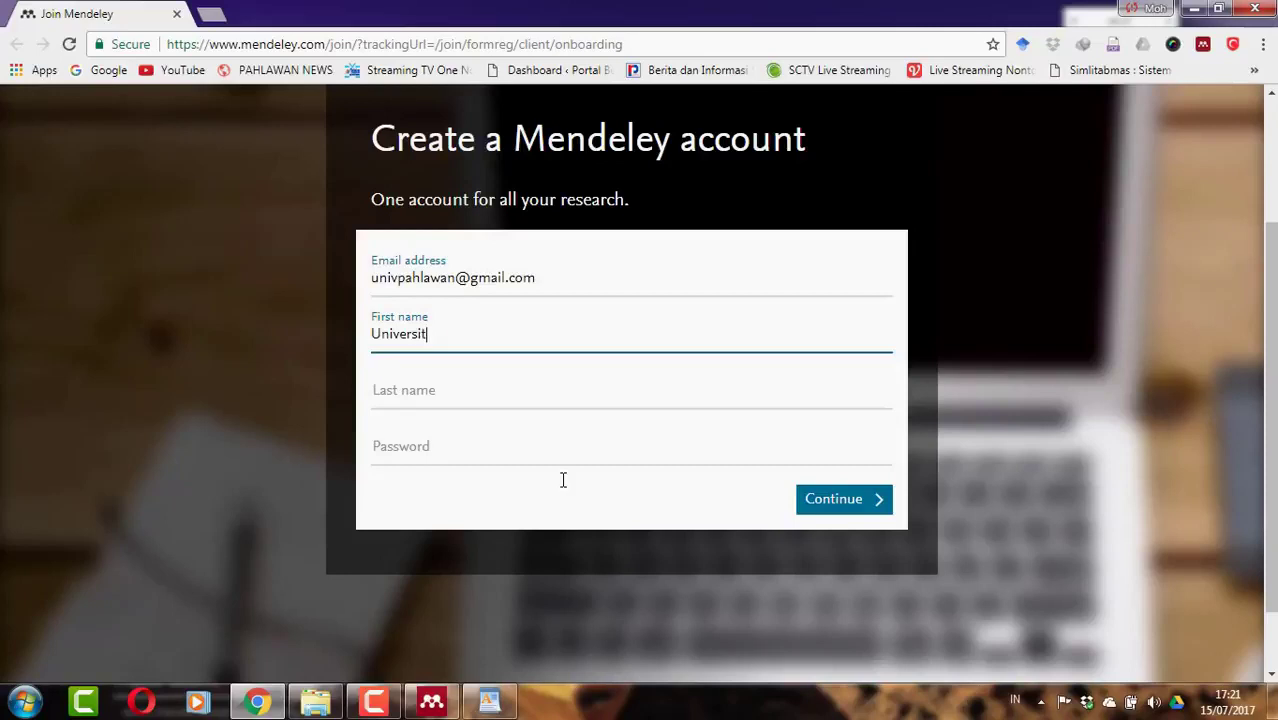
pyautogui.write('as')
pyautogui.press('Tab')
pyautogui.write('Pahlawan')
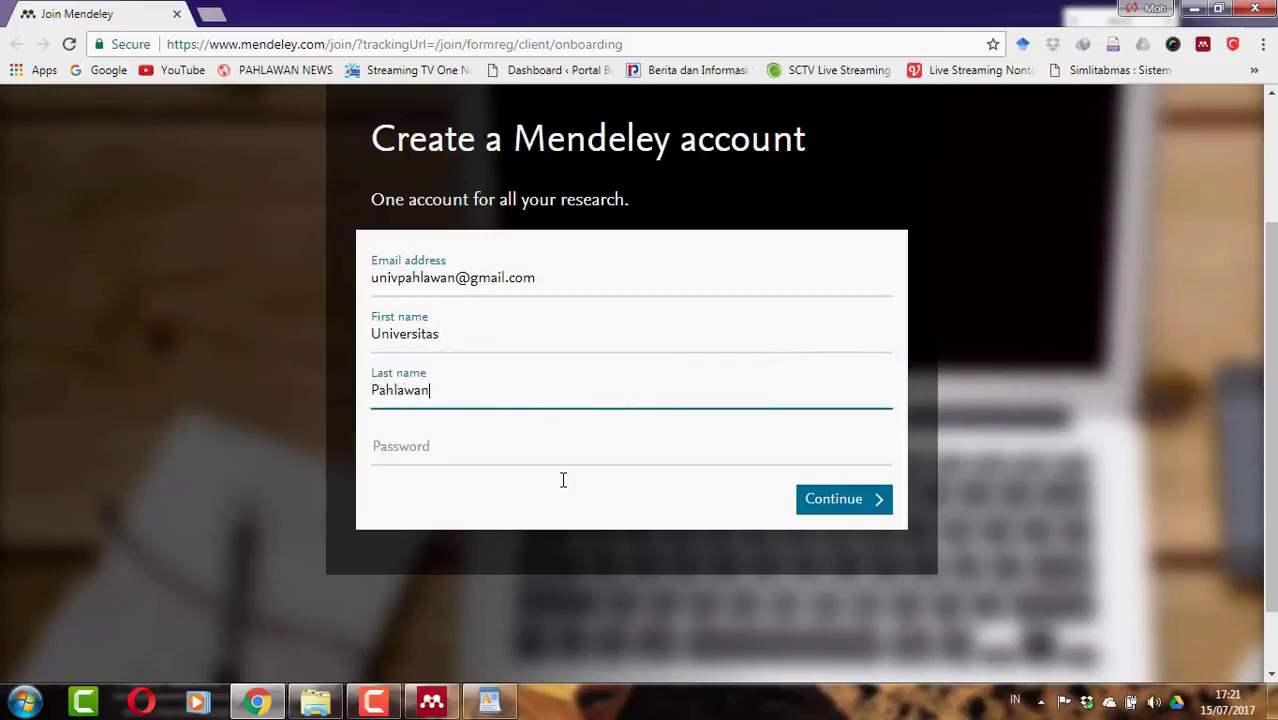
pyautogui.press('Tab')
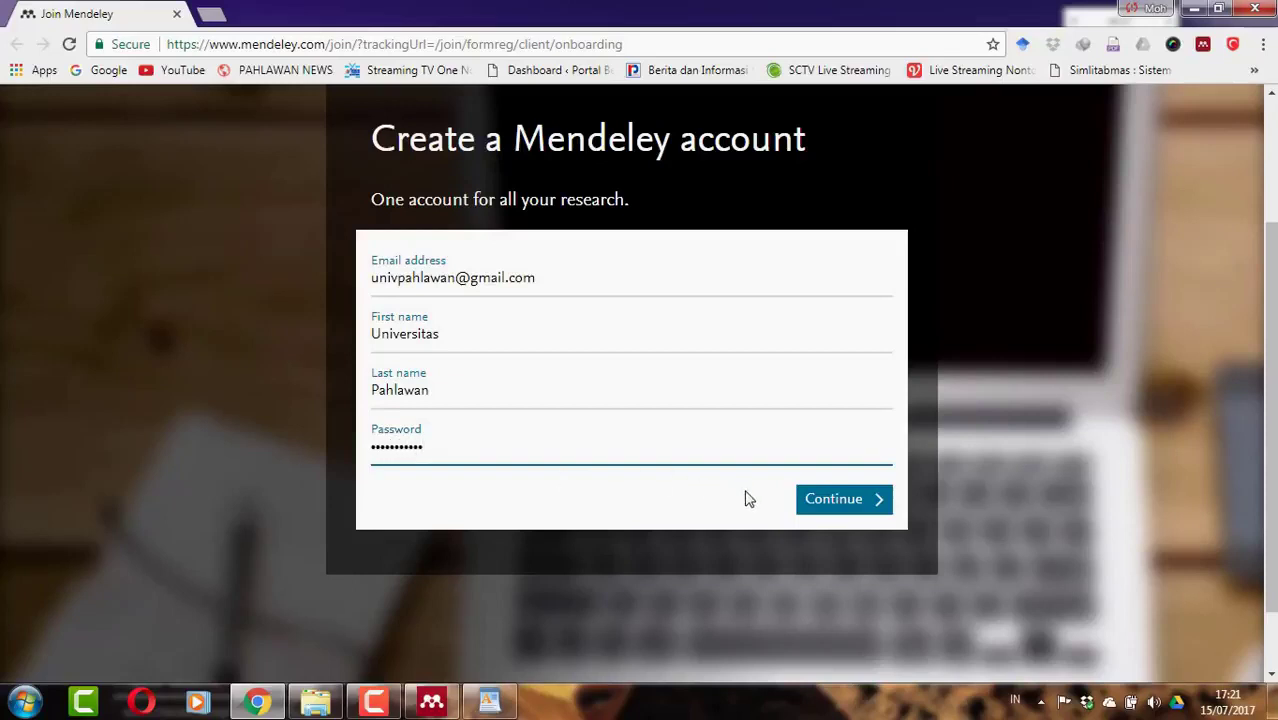
pyautogui.click(833, 505)
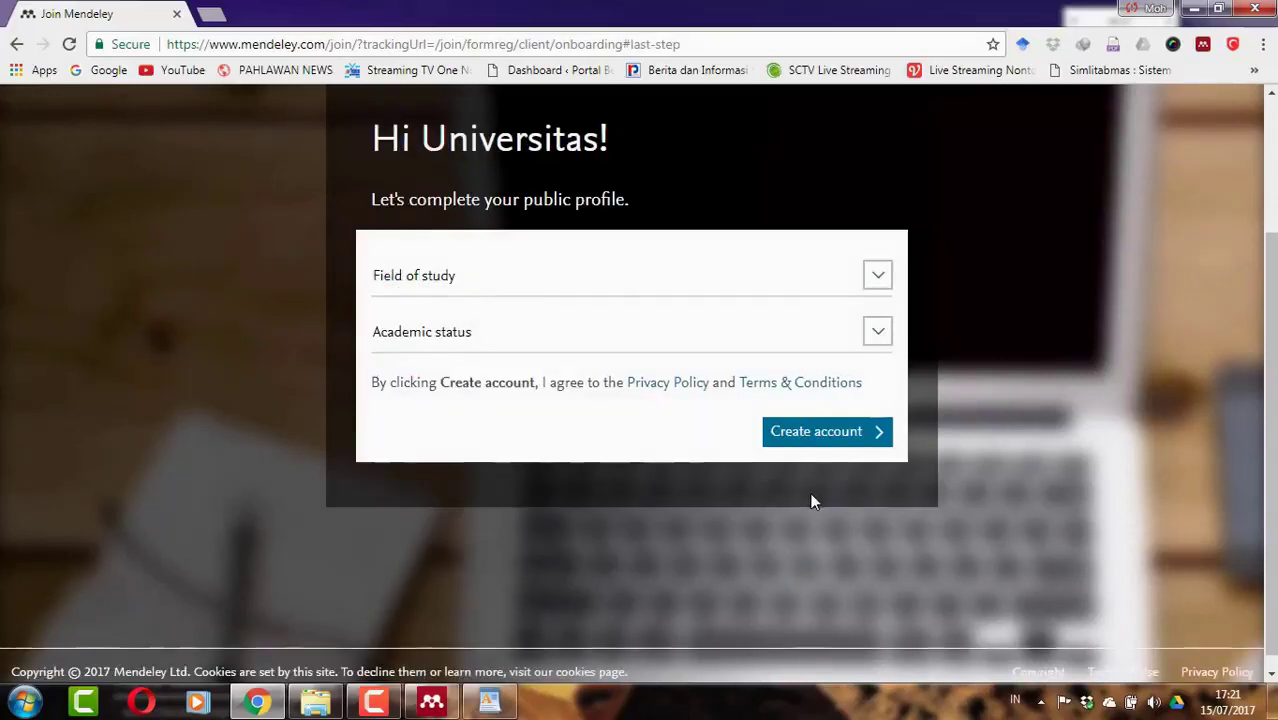
# Step: Set the field of study to Social Sciences and status to Student > Bachelor, then create the account
pyautogui.click(877, 280)
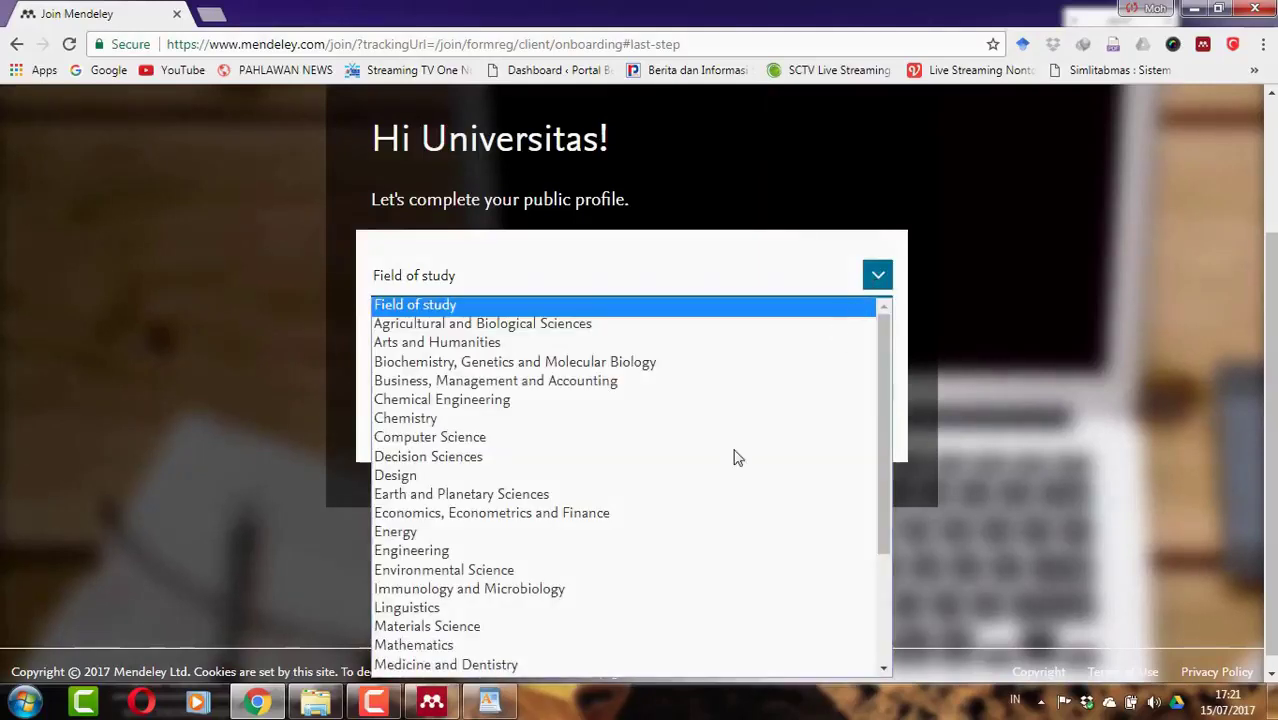
pyautogui.scroll(-3, 424, 576)
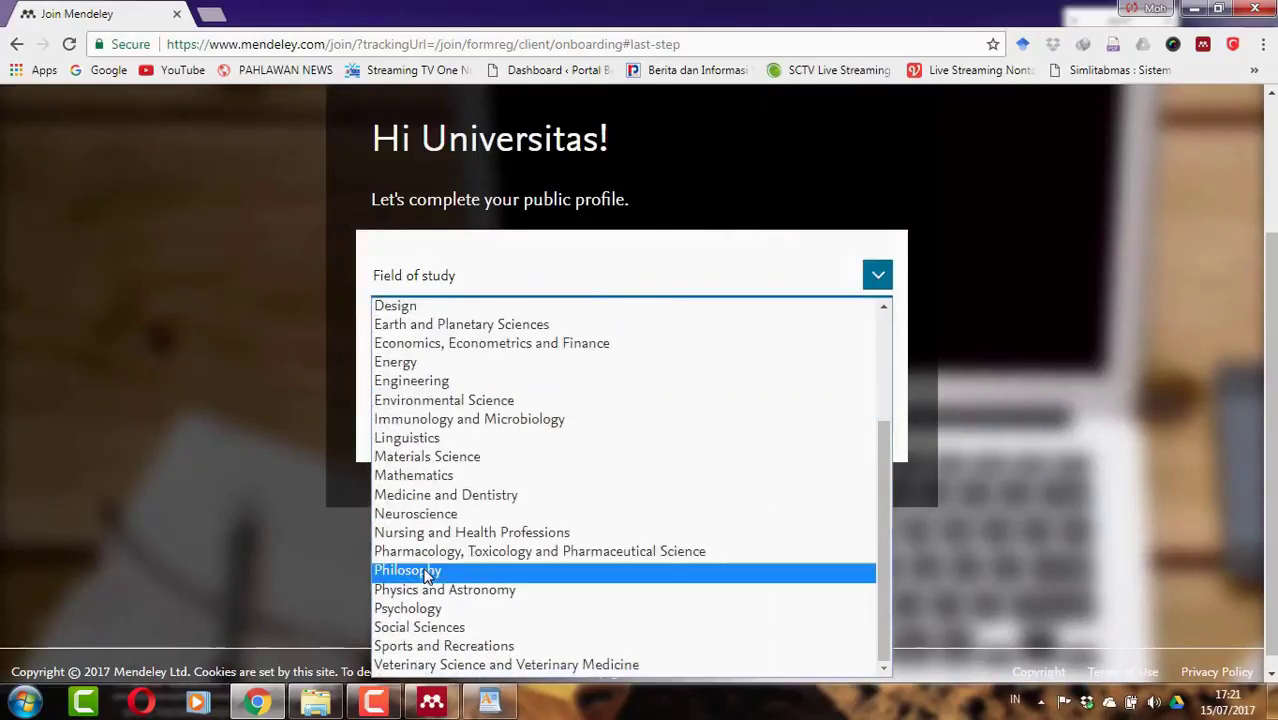
pyautogui.click(432, 626)
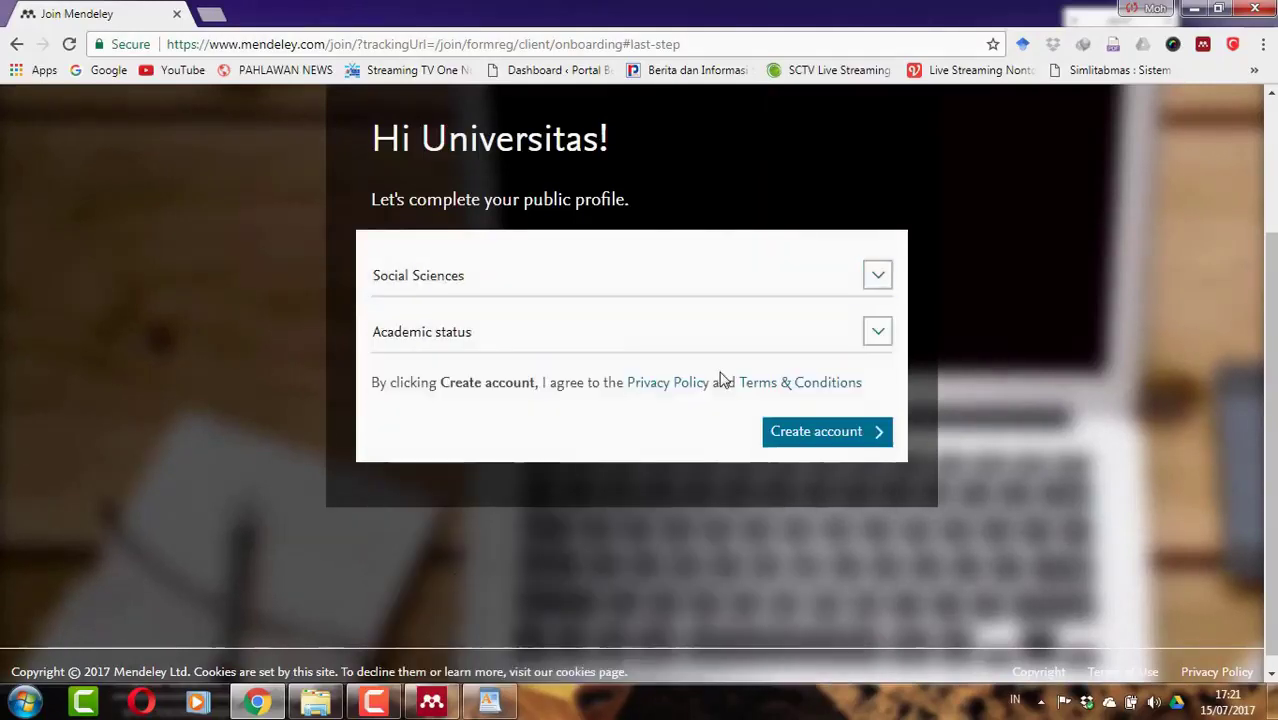
pyautogui.click(878, 332)
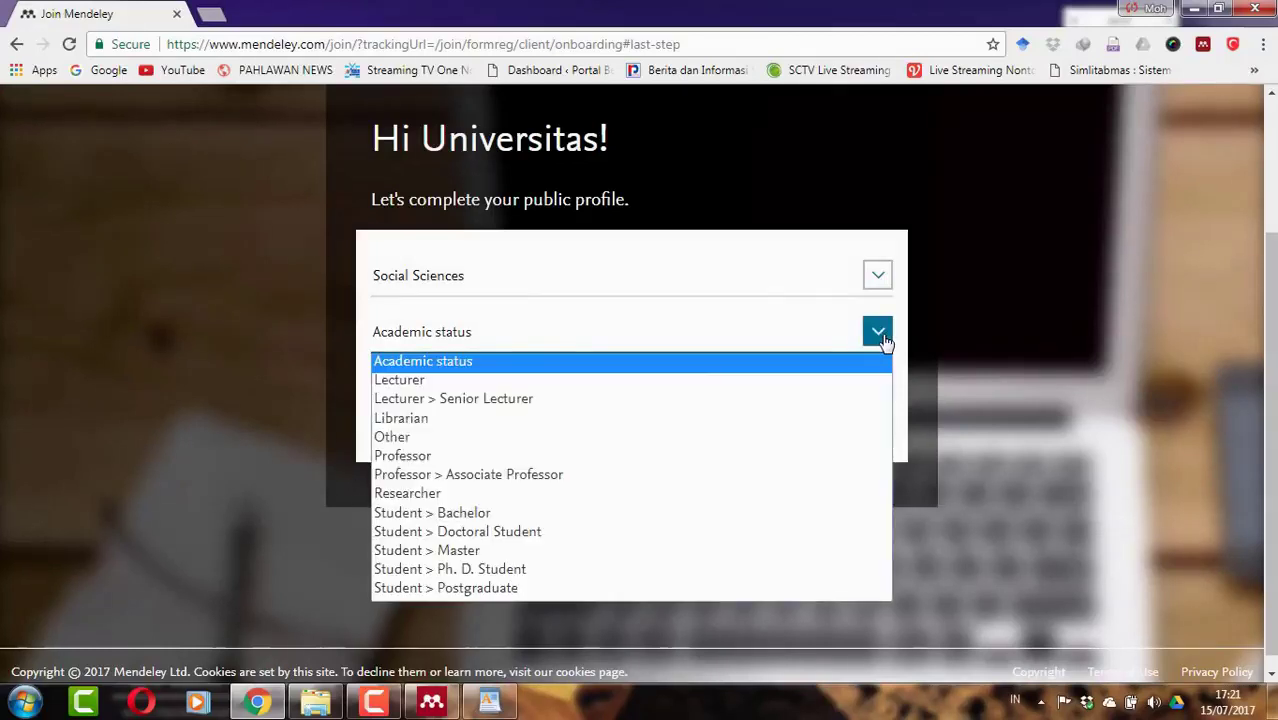
pyautogui.click(552, 516)
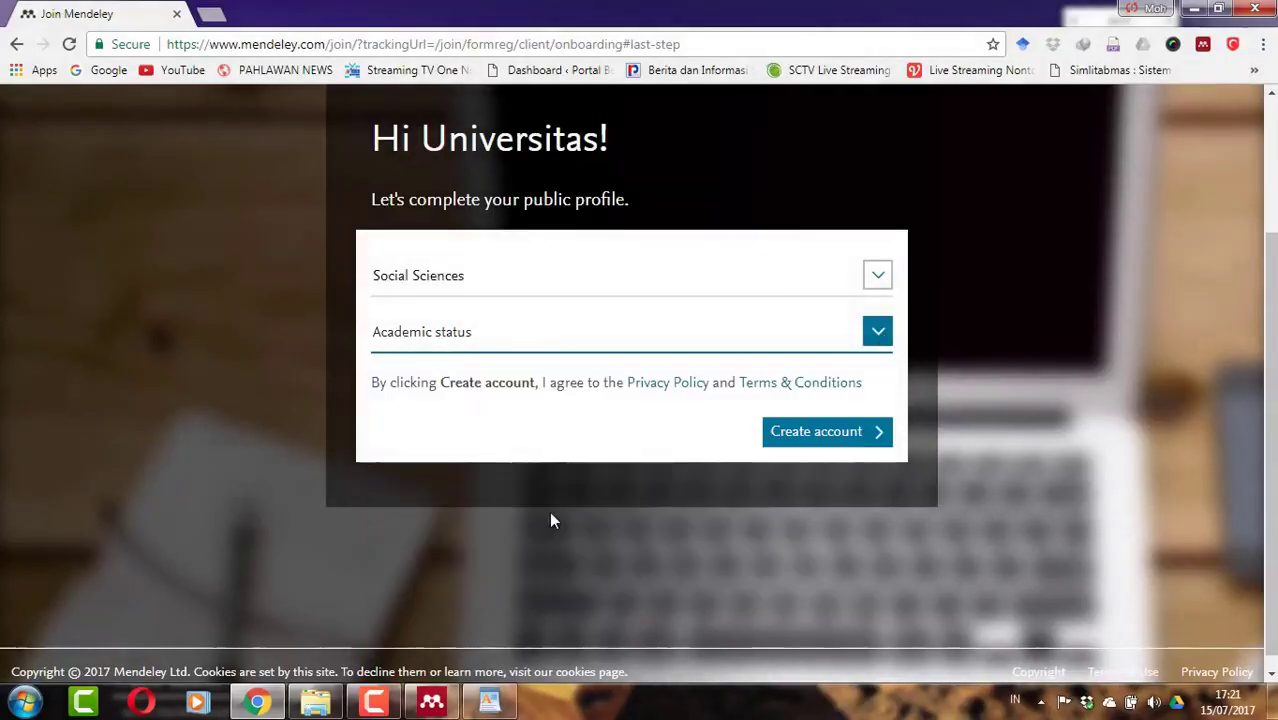
pyautogui.click(803, 438)
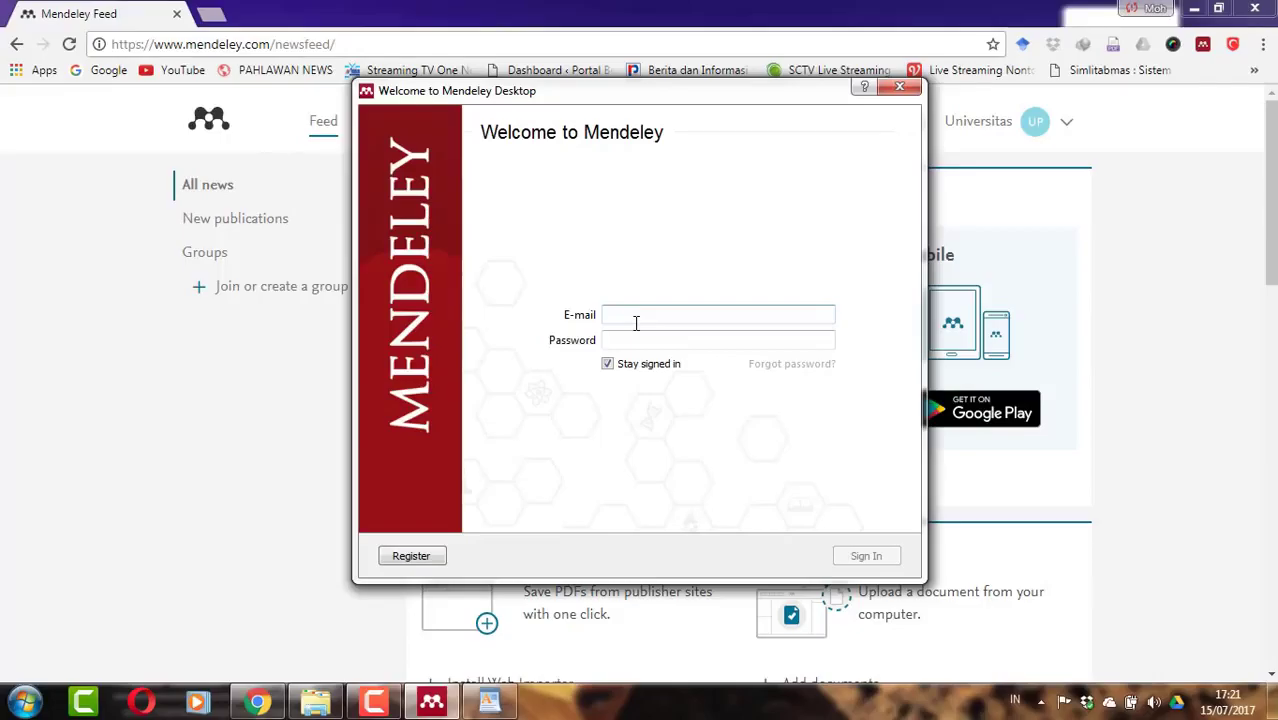
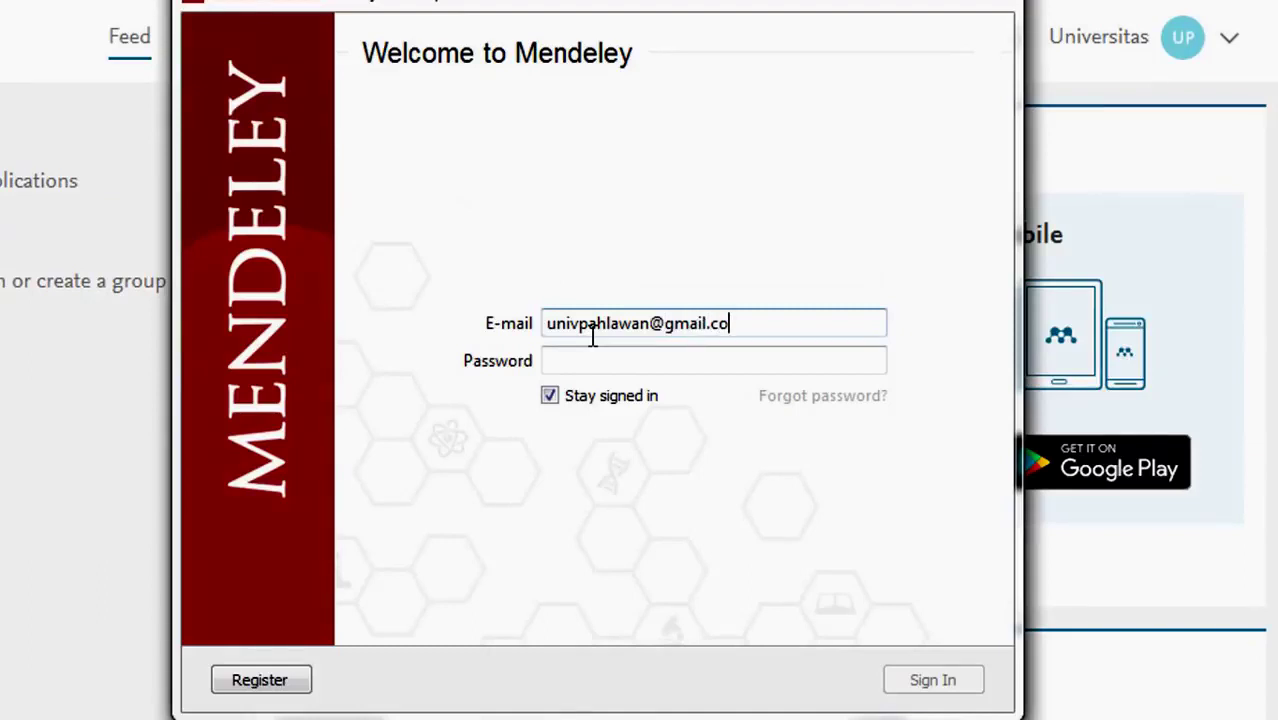
# Step: Sign in to Mendeley Desktop with the new account's e-mail and password
pyautogui.press('Tab')
pyautogui.write('••')
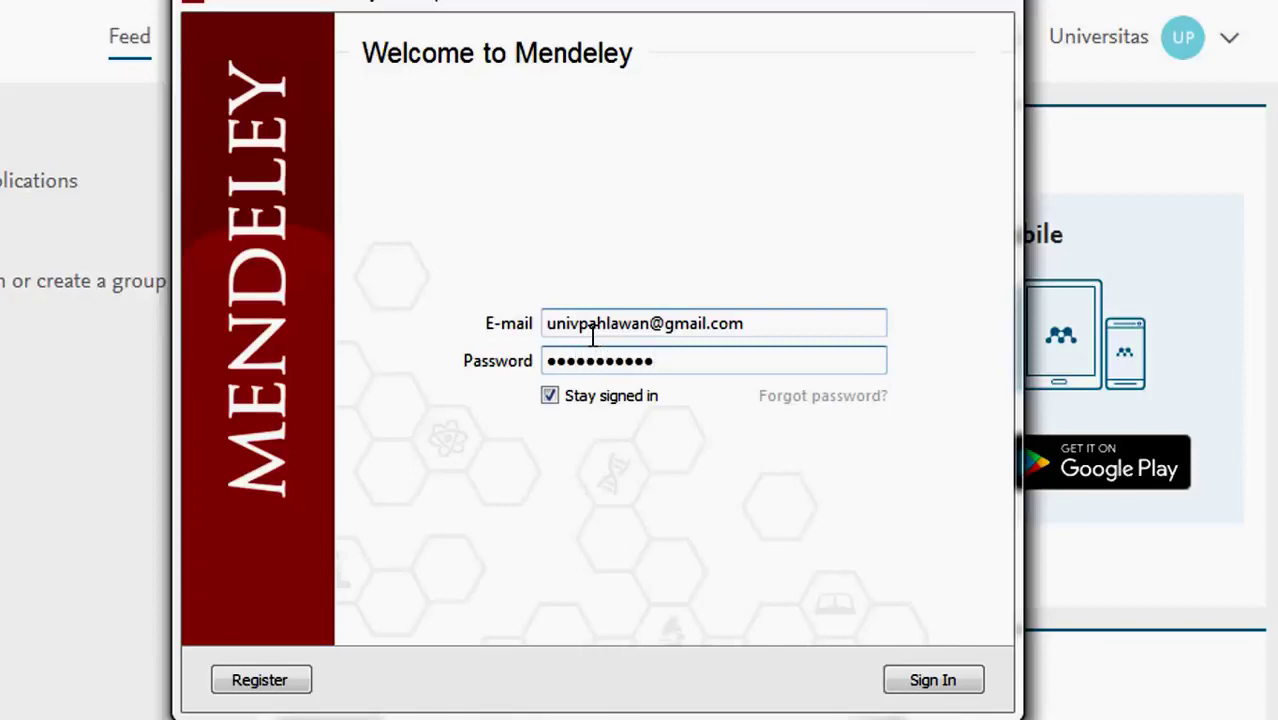
pyautogui.click(921, 680)
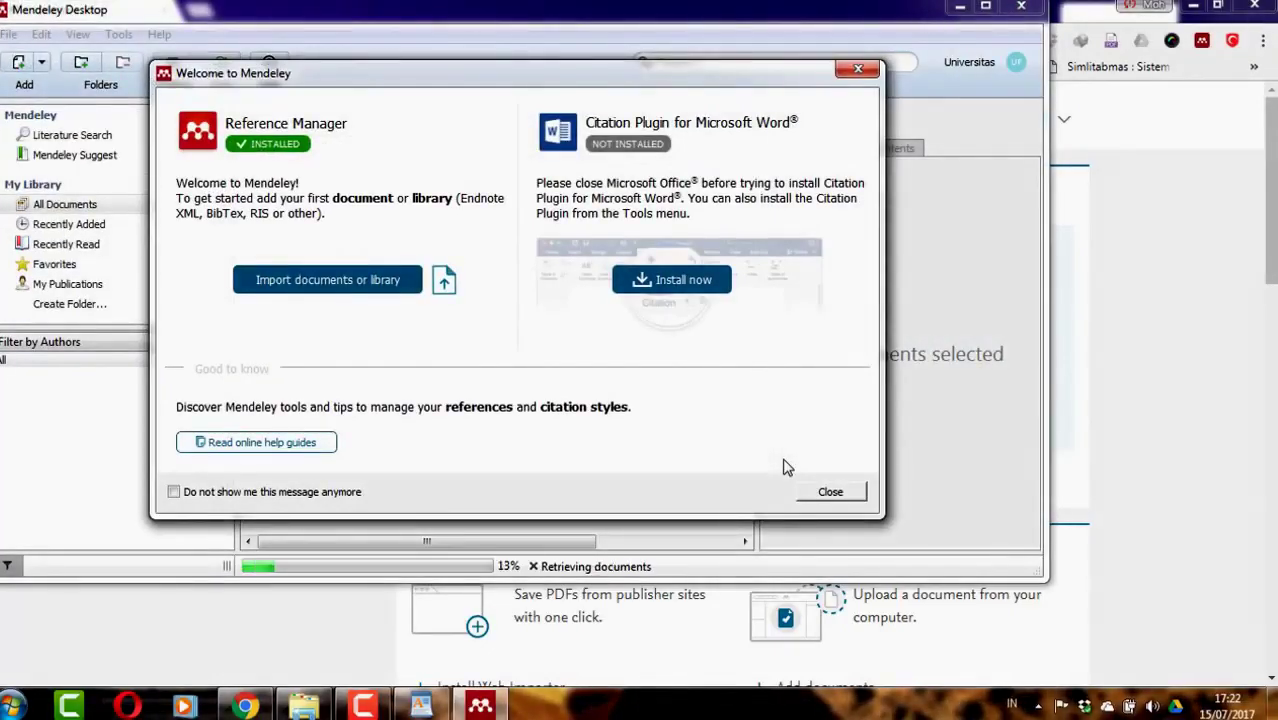
# Step: Install the Word citation plugin, close the welcome message, and finish the introductory tour
pyautogui.click(683, 280)
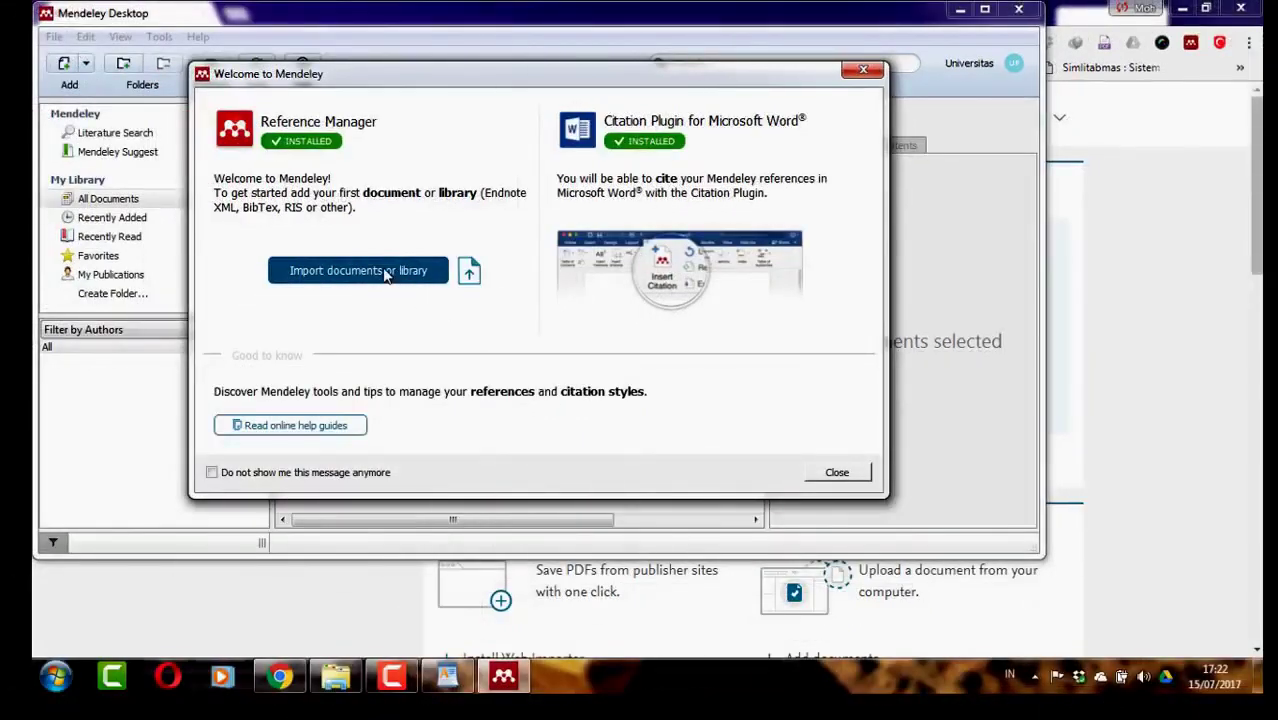
pyautogui.click(838, 473)
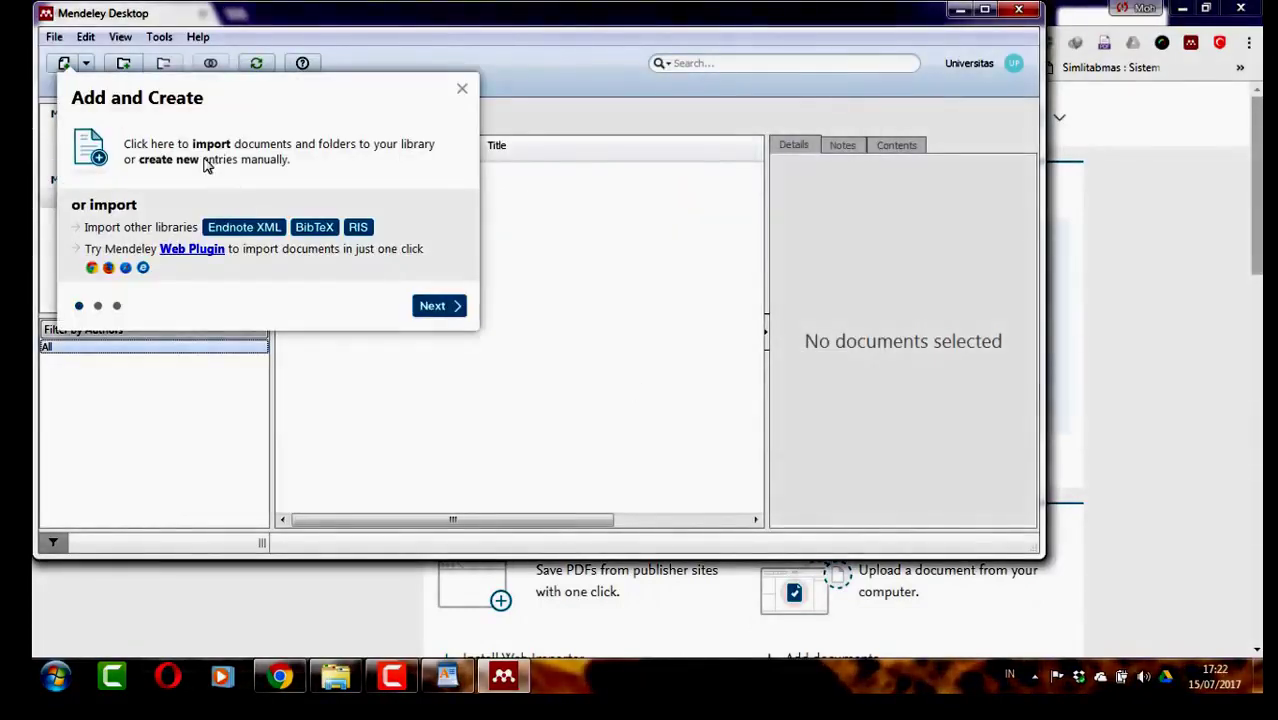
pyautogui.click(435, 311)
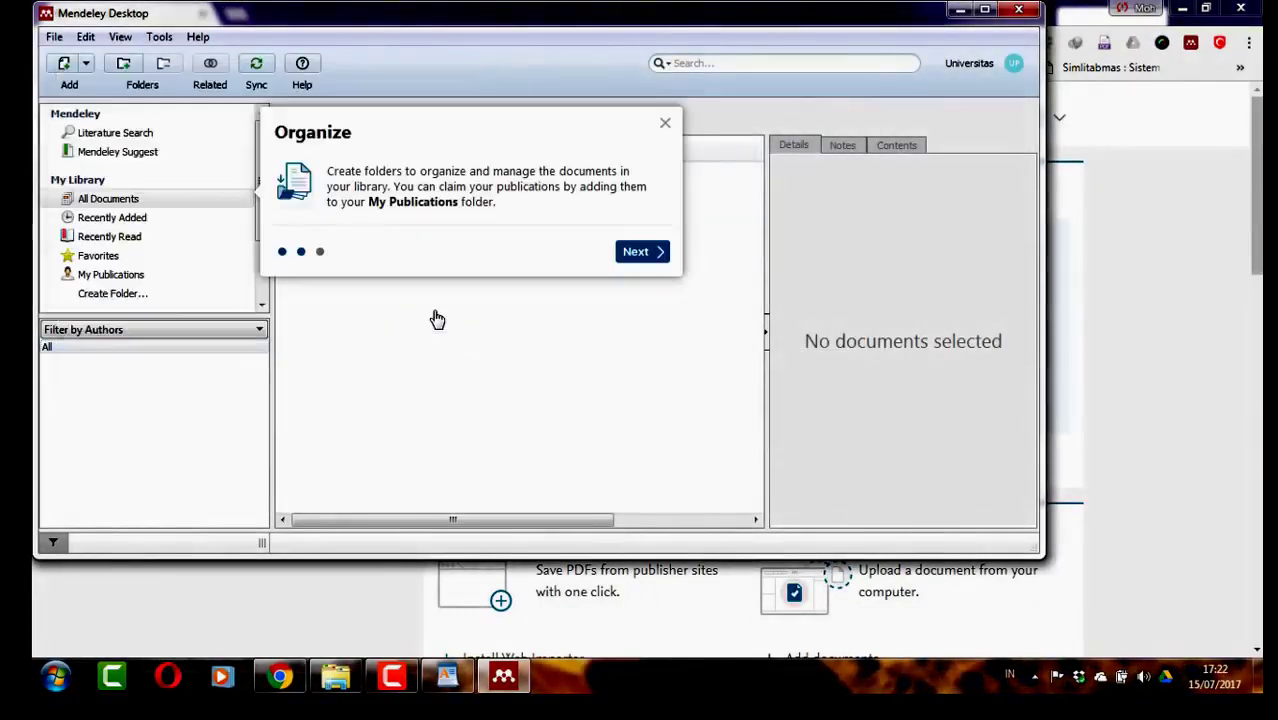
pyautogui.click(632, 260)
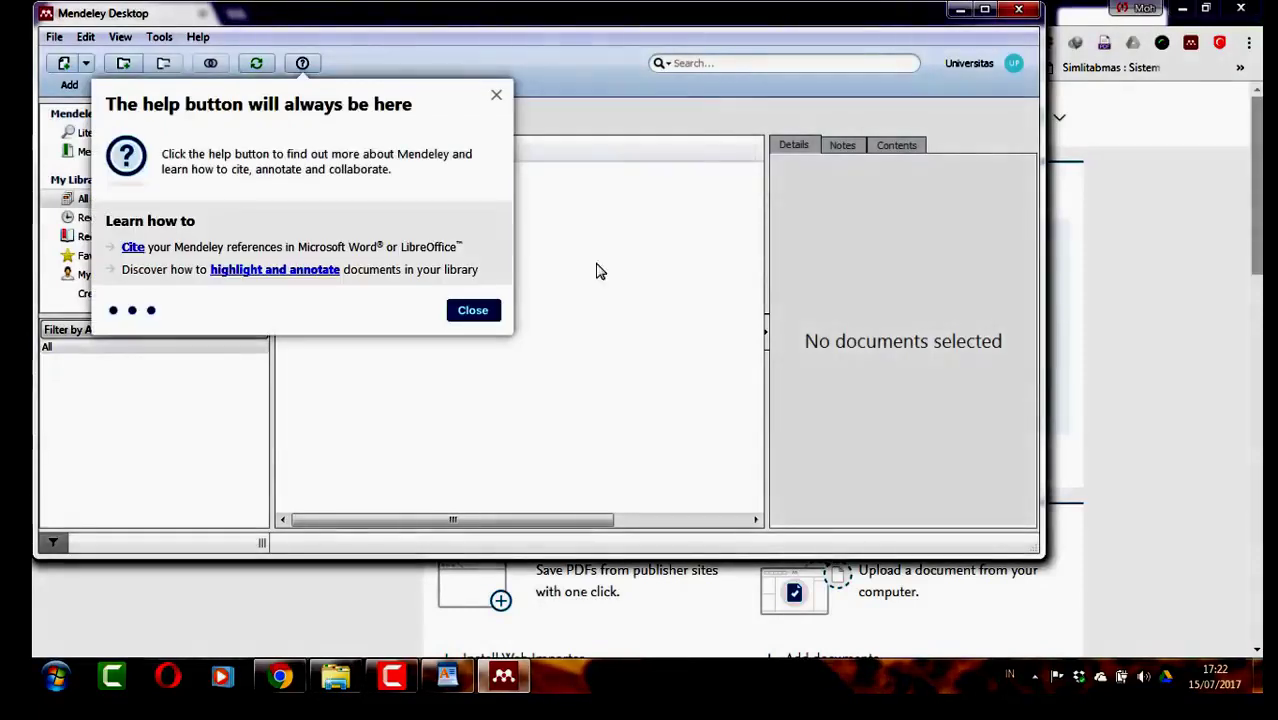
pyautogui.click(473, 311)
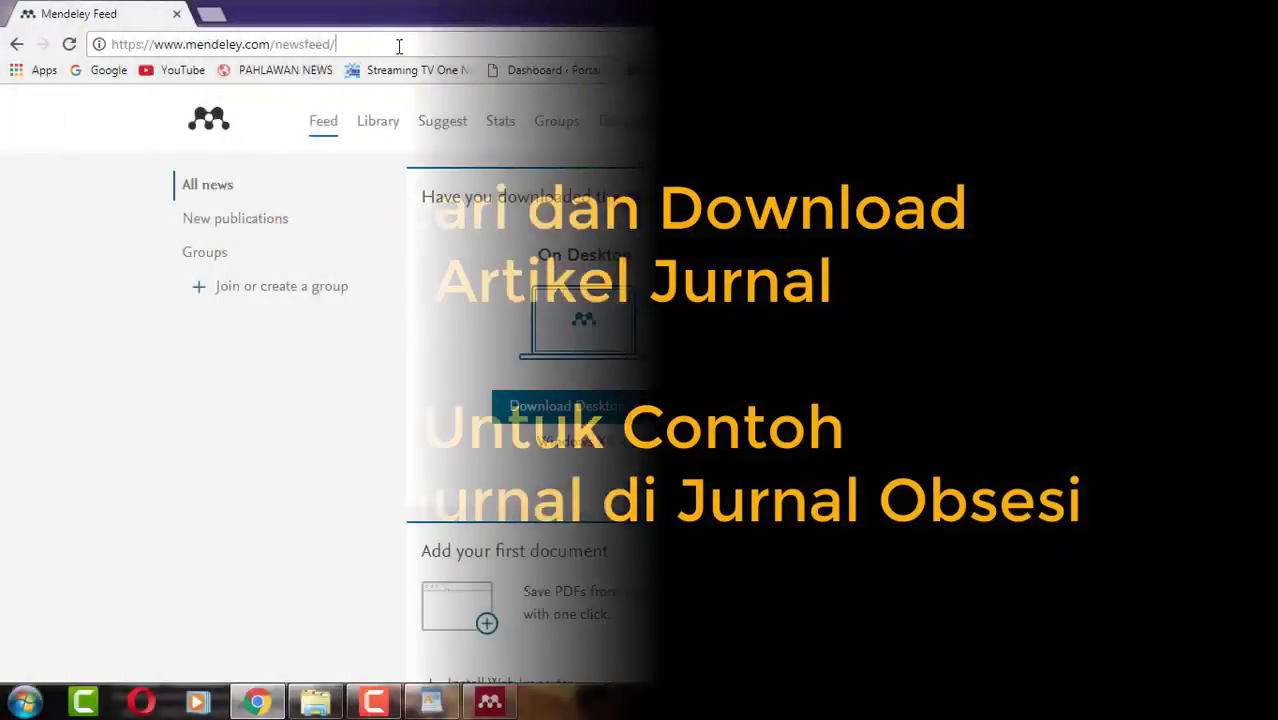
# Step: Search the web for Jurnal Obsesi and open the first article's full-text PDF
pyautogui.write('Jurn')
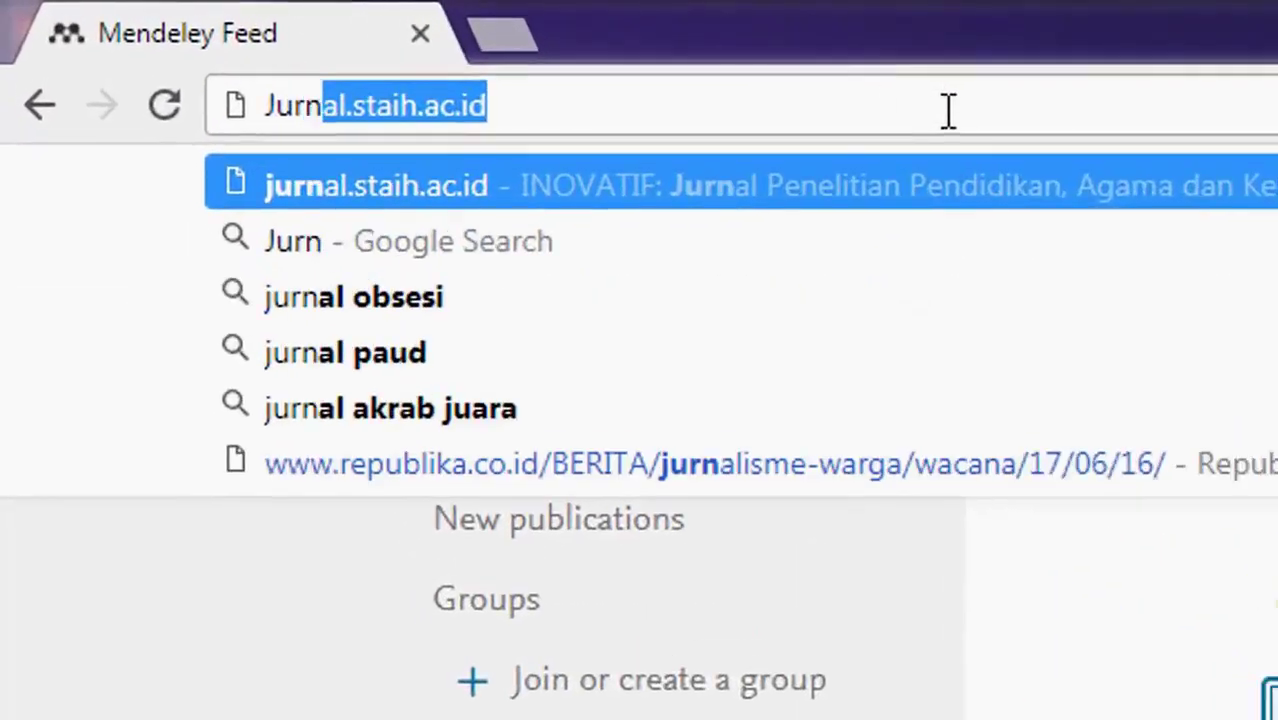
pyautogui.write('al Obse')
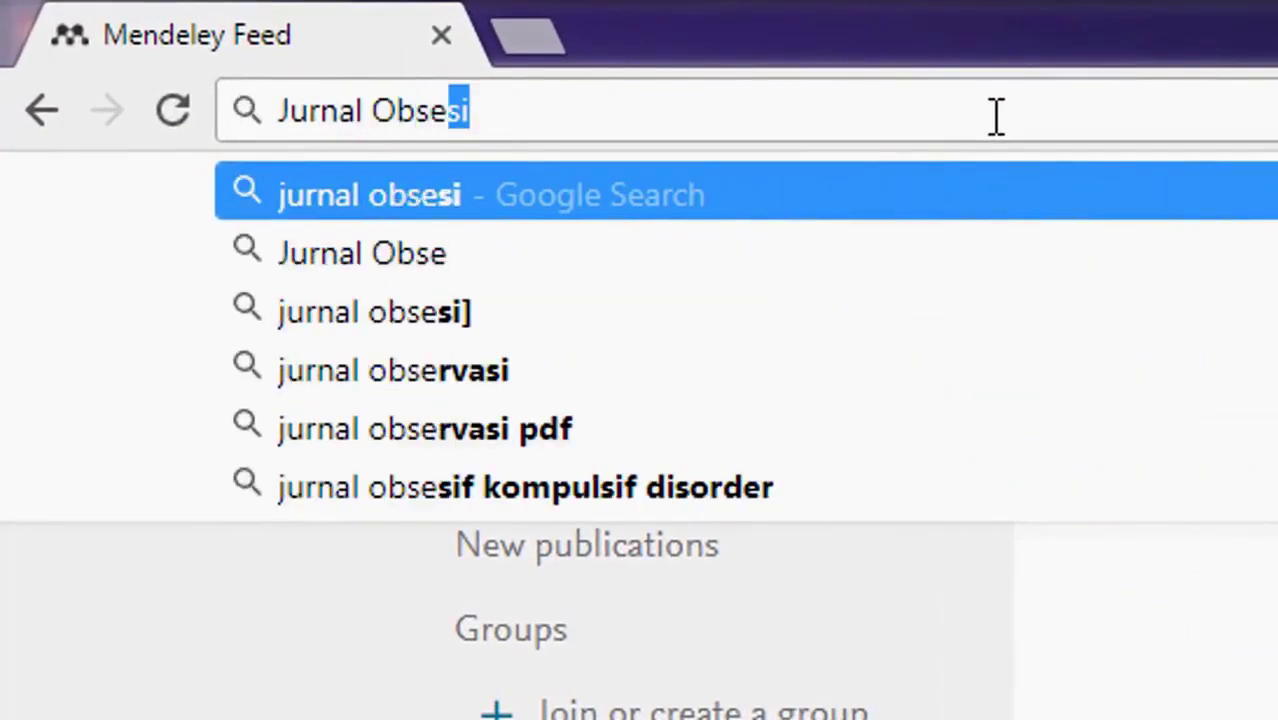
pyautogui.write('si')
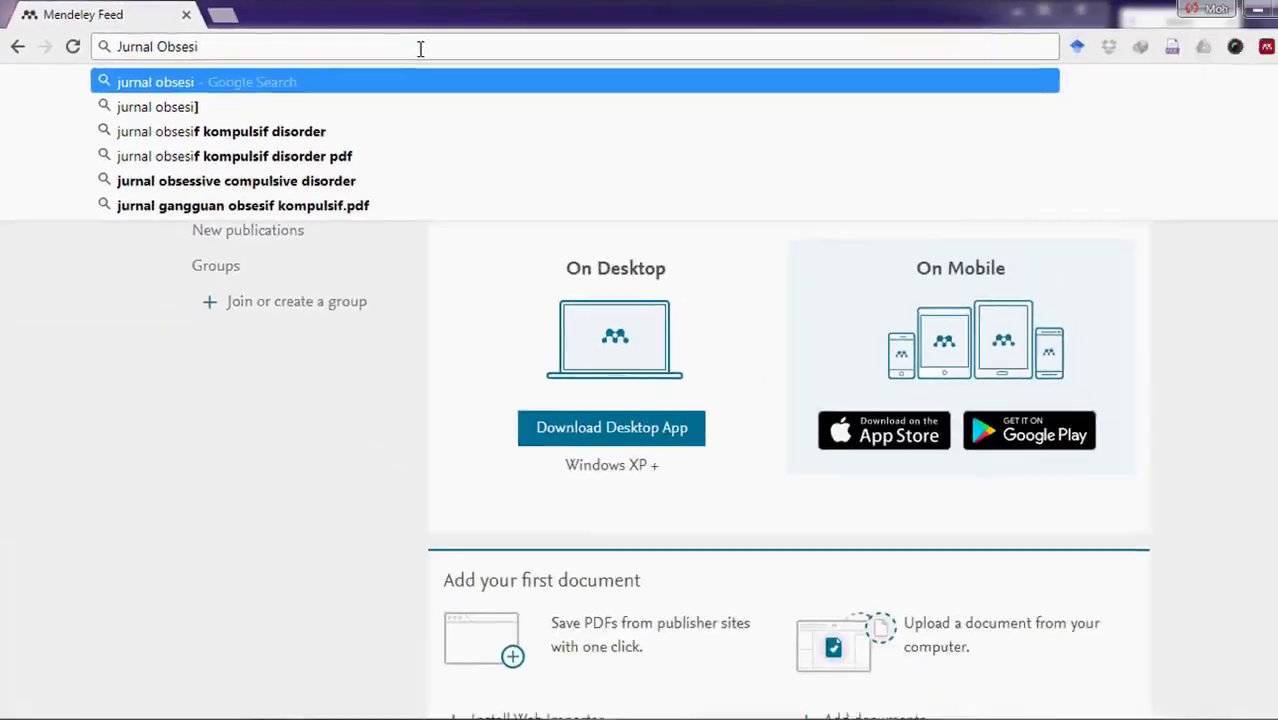
pyautogui.press('Return')
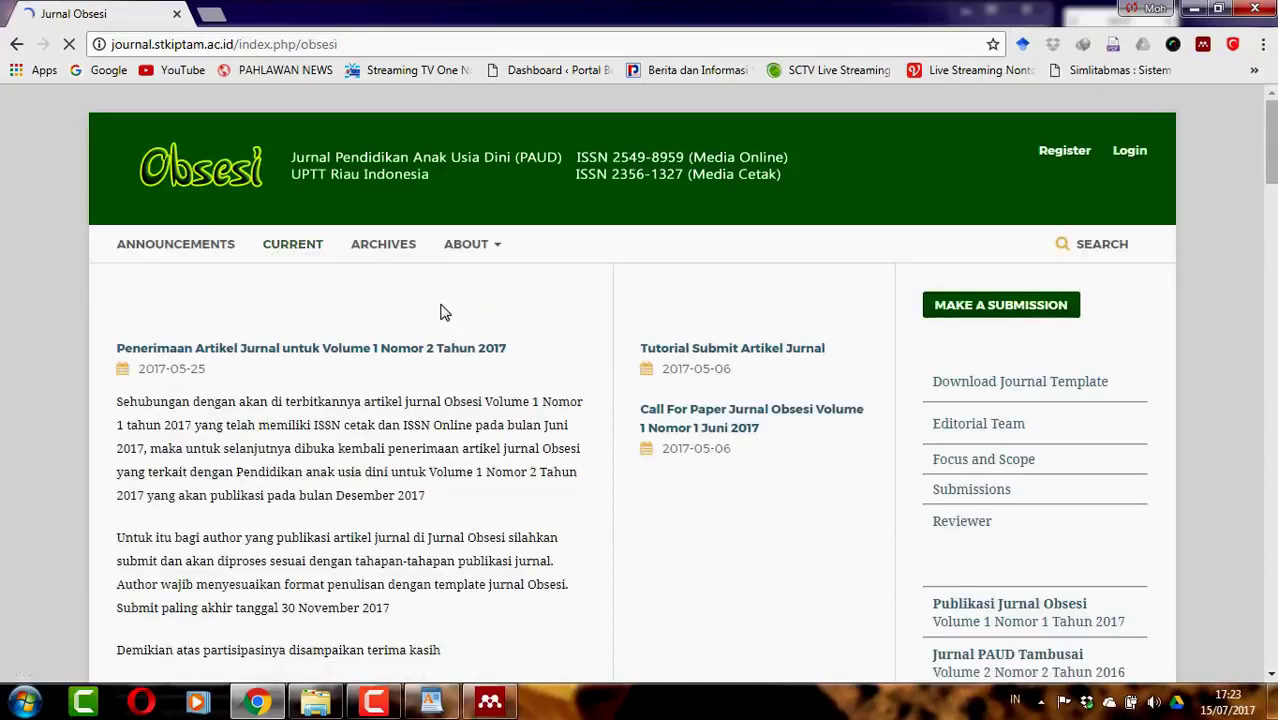
pyautogui.scroll(-2, 445, 312)
pyautogui.scroll(-3, 445, 312)
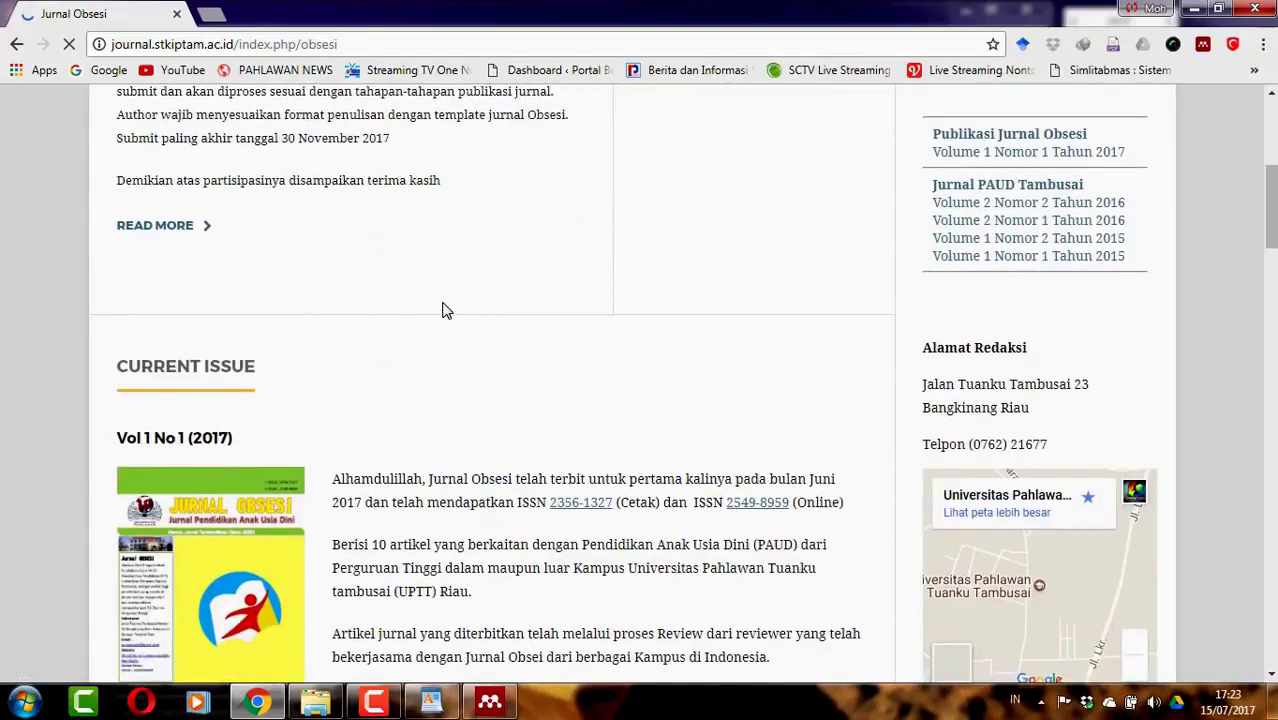
pyautogui.scroll(-2, 445, 312)
pyautogui.scroll(-2, 443, 305)
pyautogui.scroll(-2, 442, 302)
pyautogui.scroll(-2, 441, 302)
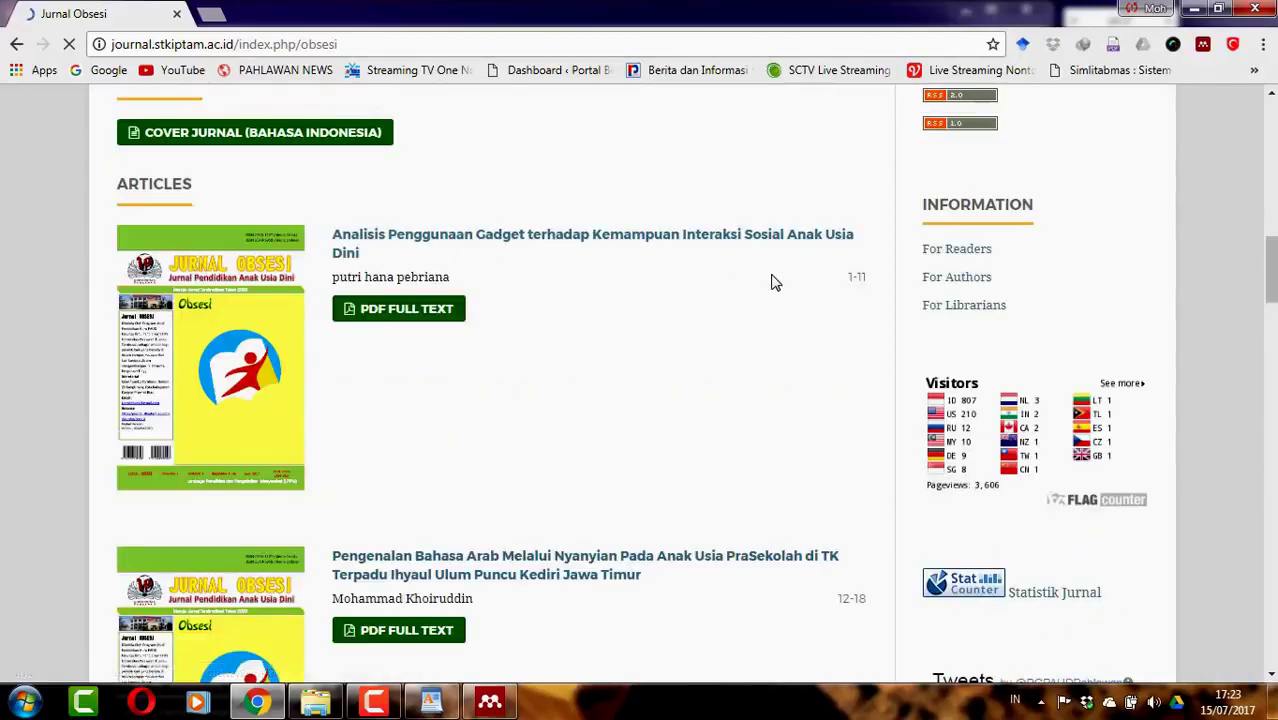
pyautogui.scroll(6, 772, 282)
pyautogui.scroll(7, 774, 280)
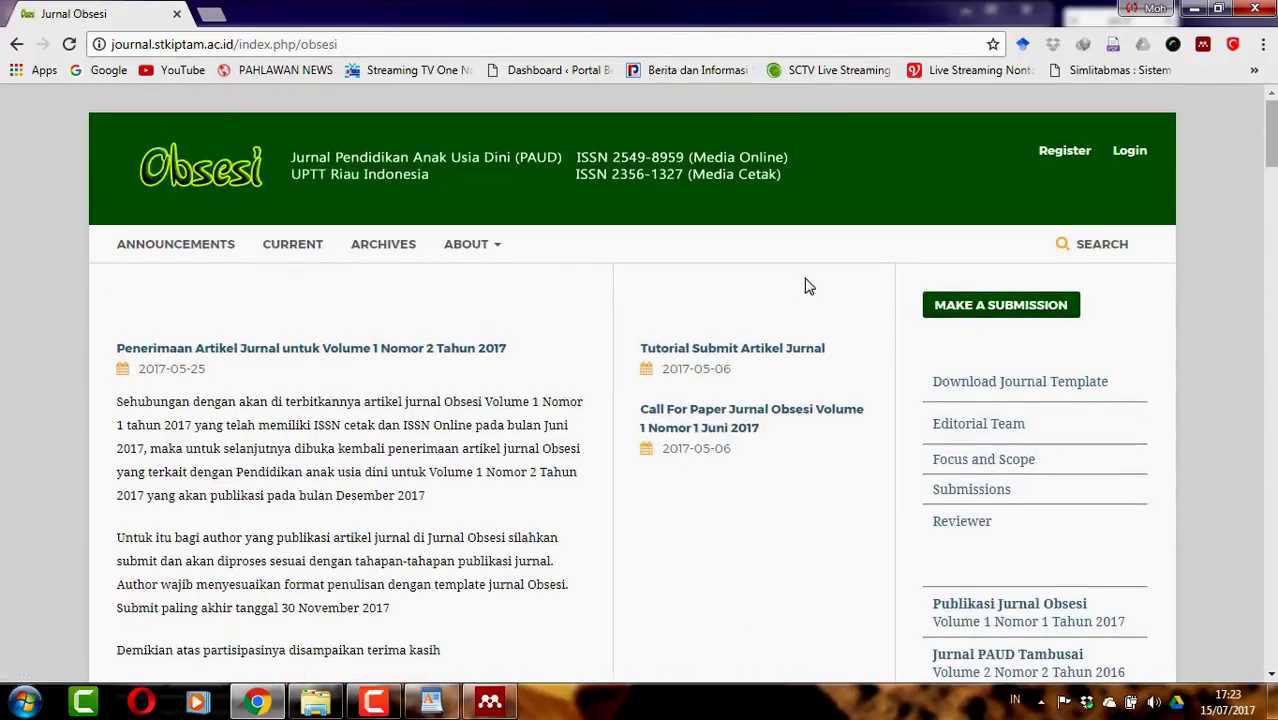
pyautogui.scroll(-8, 540, 380)
pyautogui.scroll(-2, 513, 393)
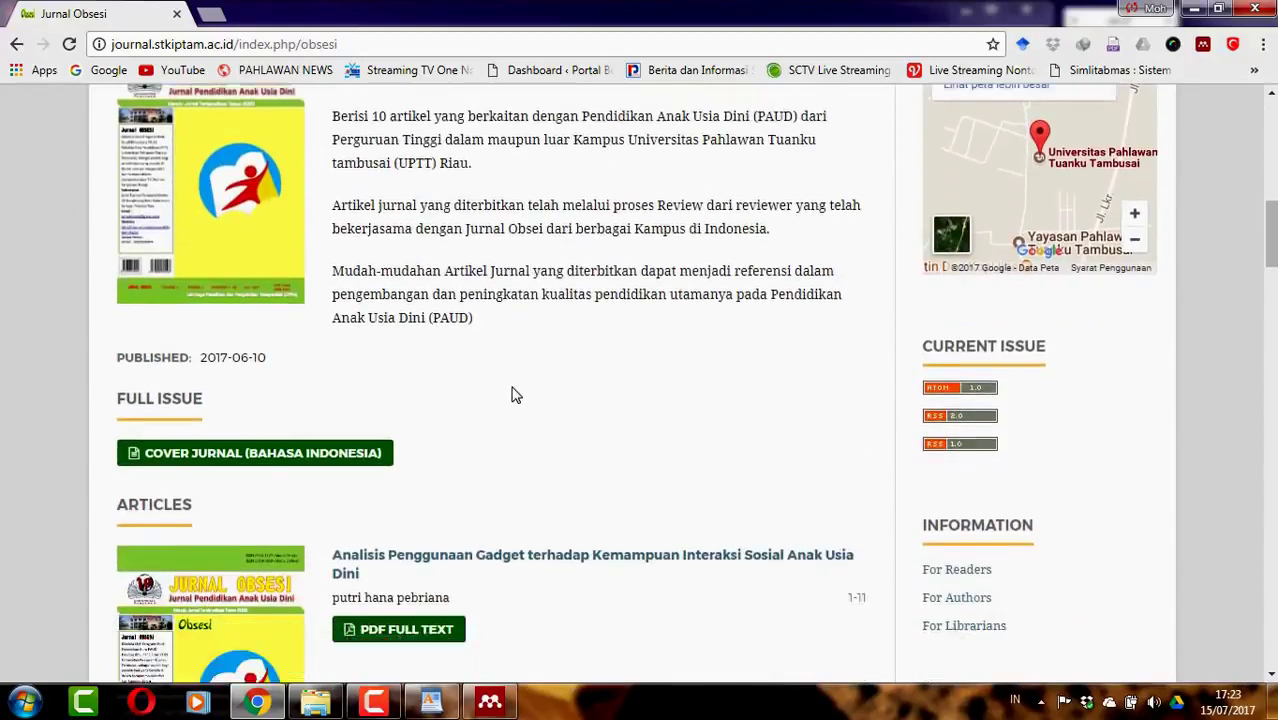
pyautogui.scroll(-3, 510, 393)
pyautogui.scroll(-1, 510, 393)
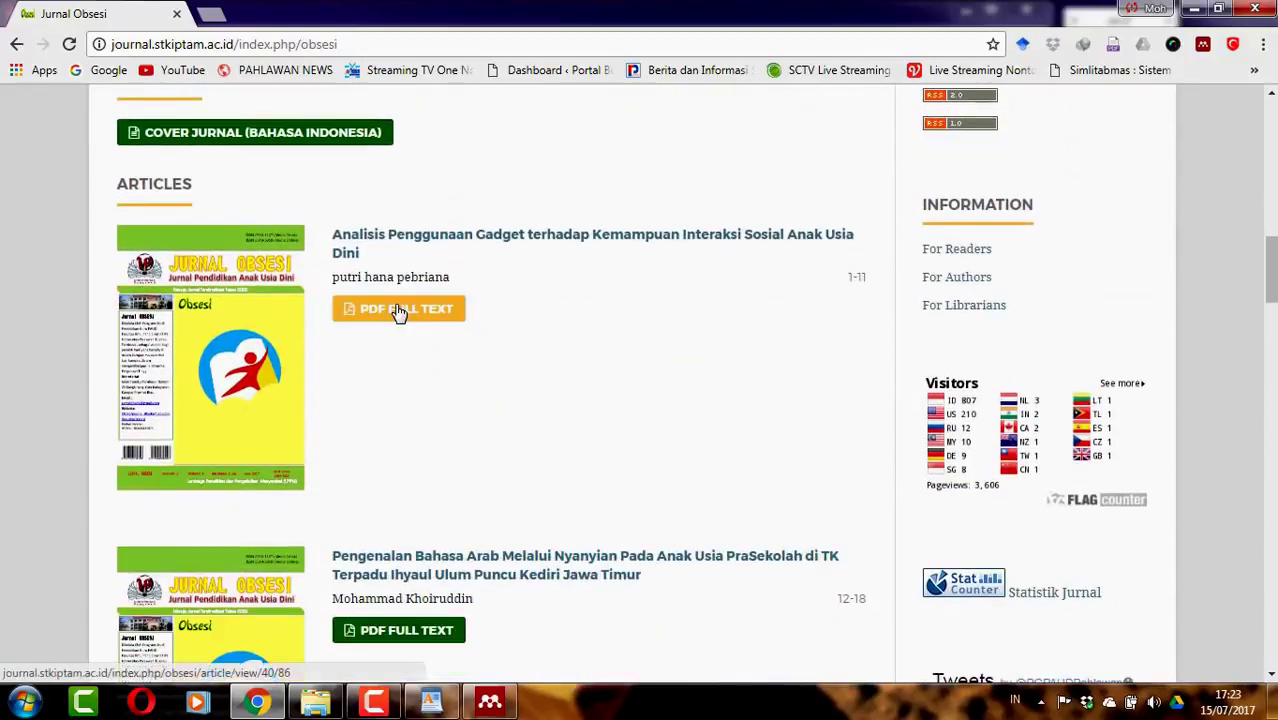
pyautogui.click(398, 310)
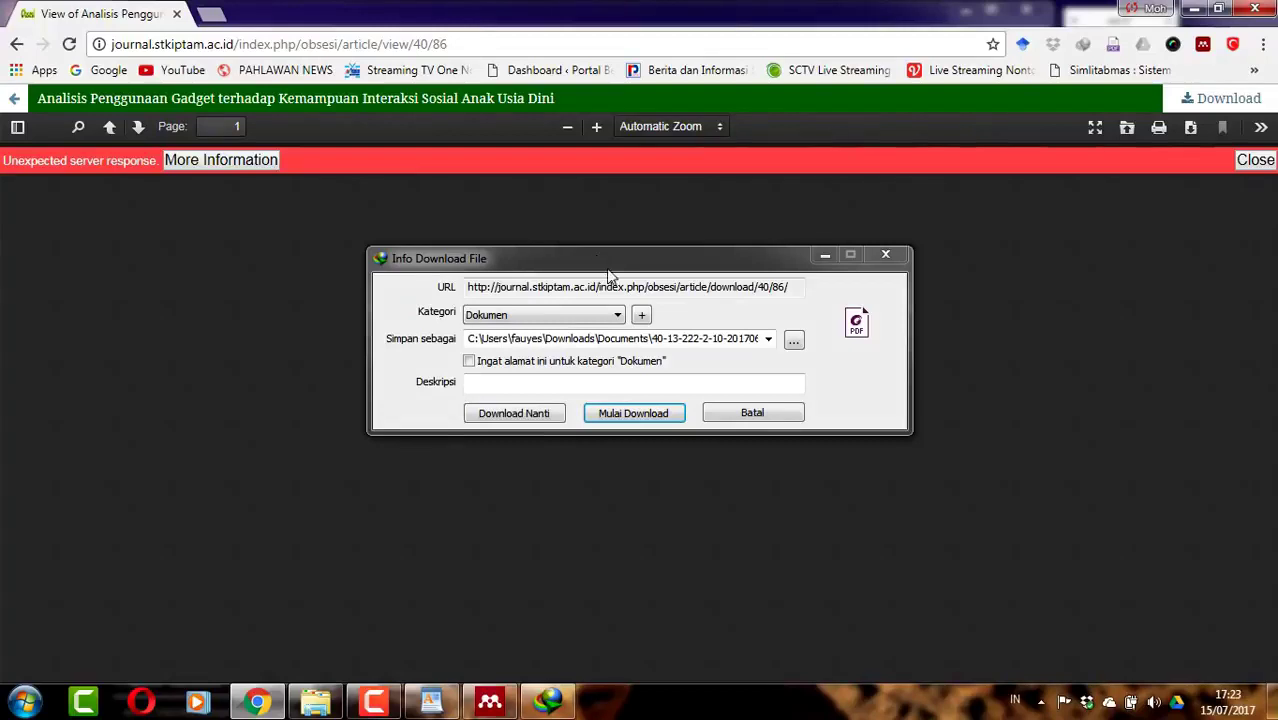
# Step: Save the PDF into a new Documents\Kumpulan Jurnal PAUD folder and start the download
pyautogui.click(794, 341)
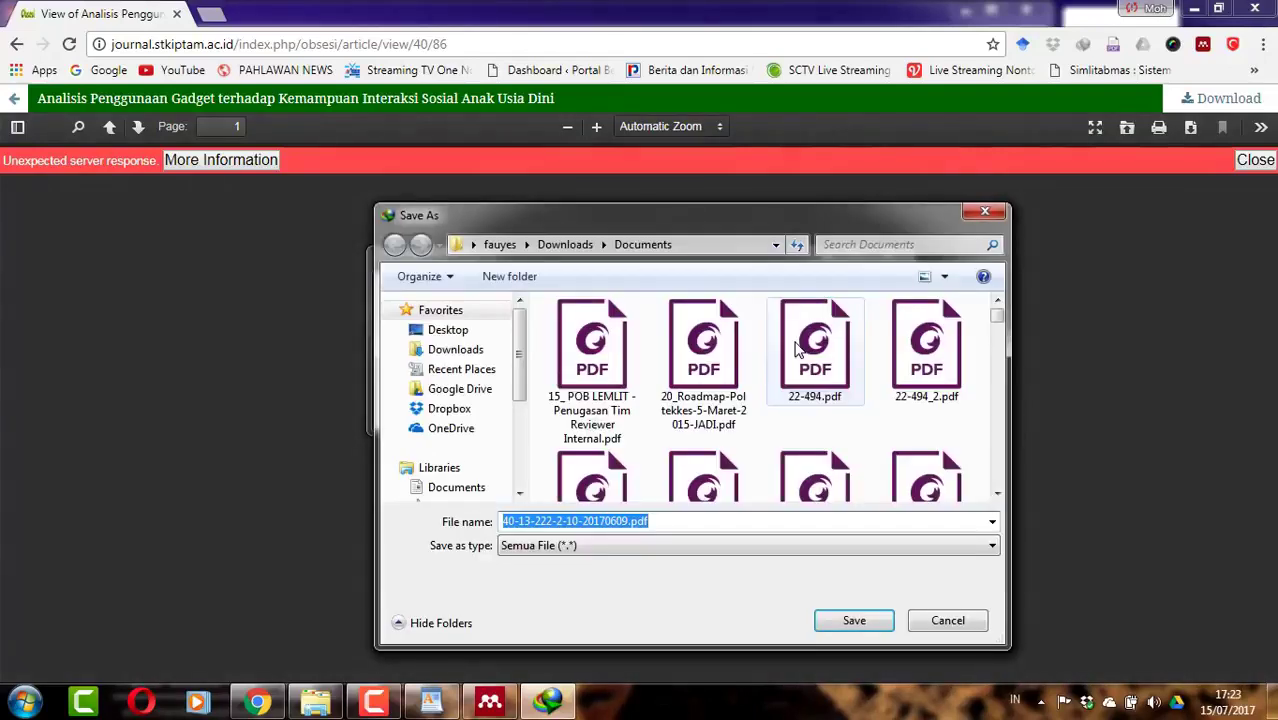
pyautogui.scroll(-2, 520, 372)
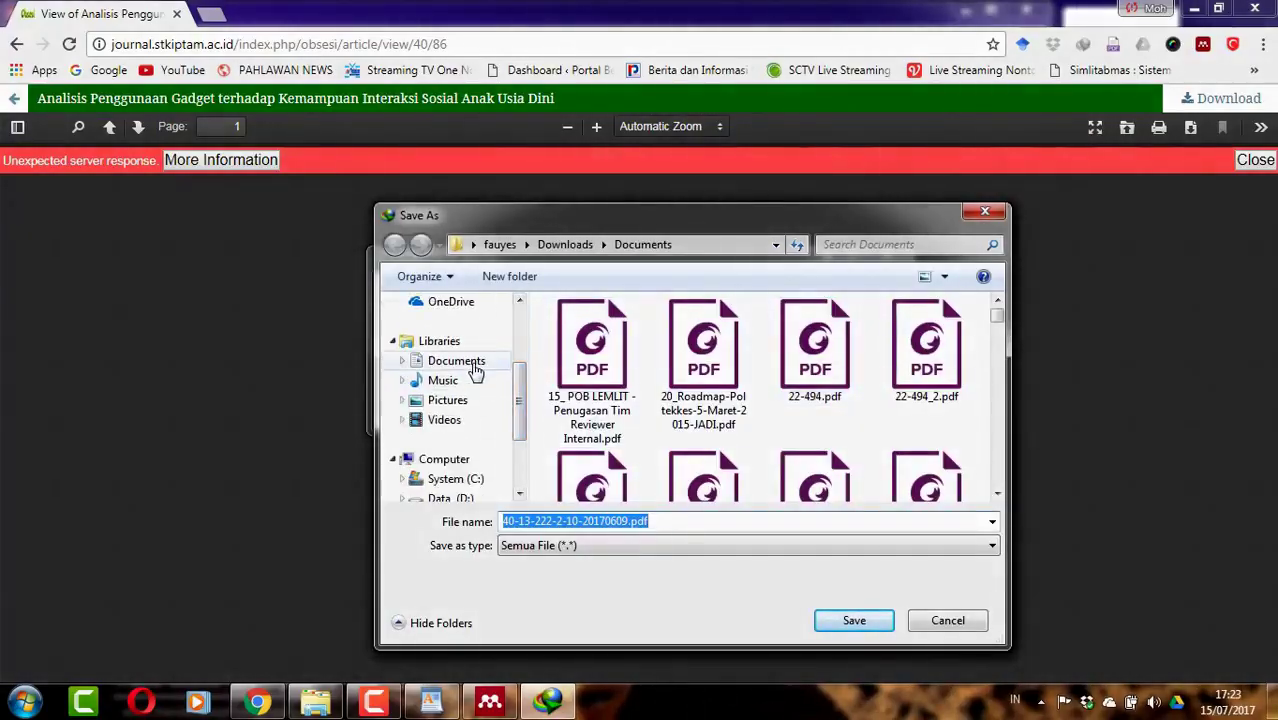
pyautogui.click(472, 362)
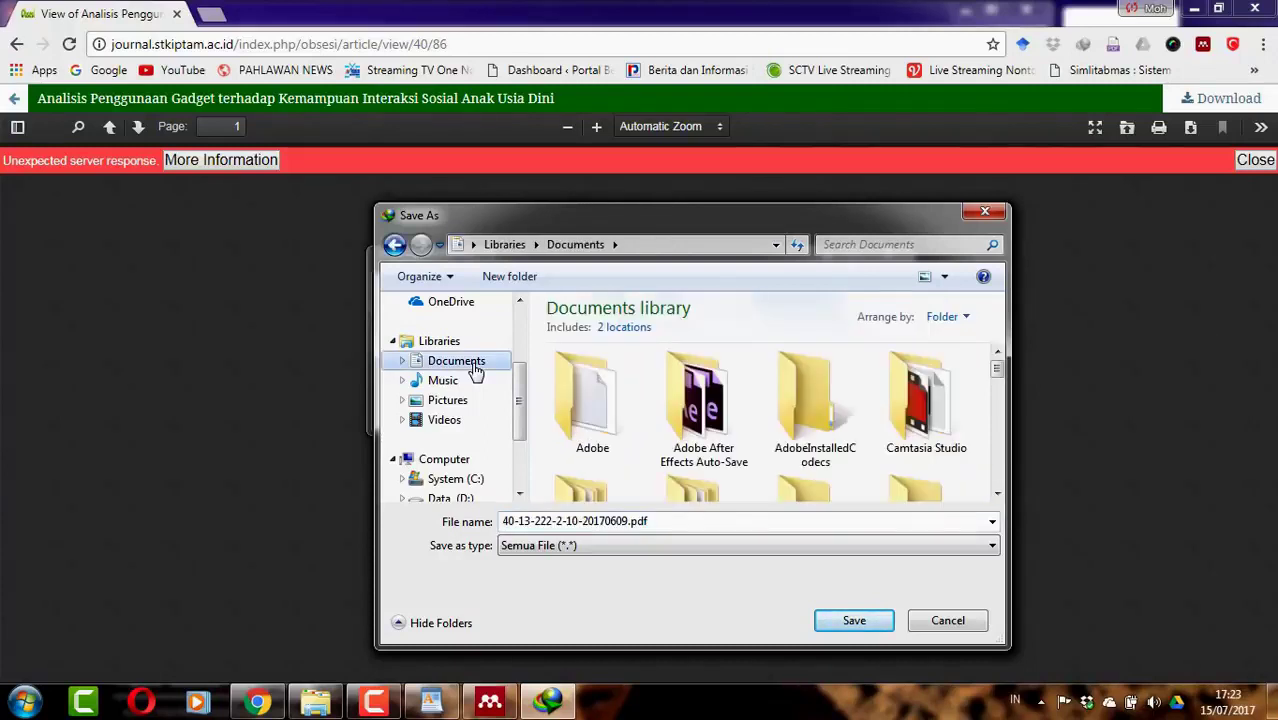
pyautogui.click(509, 277)
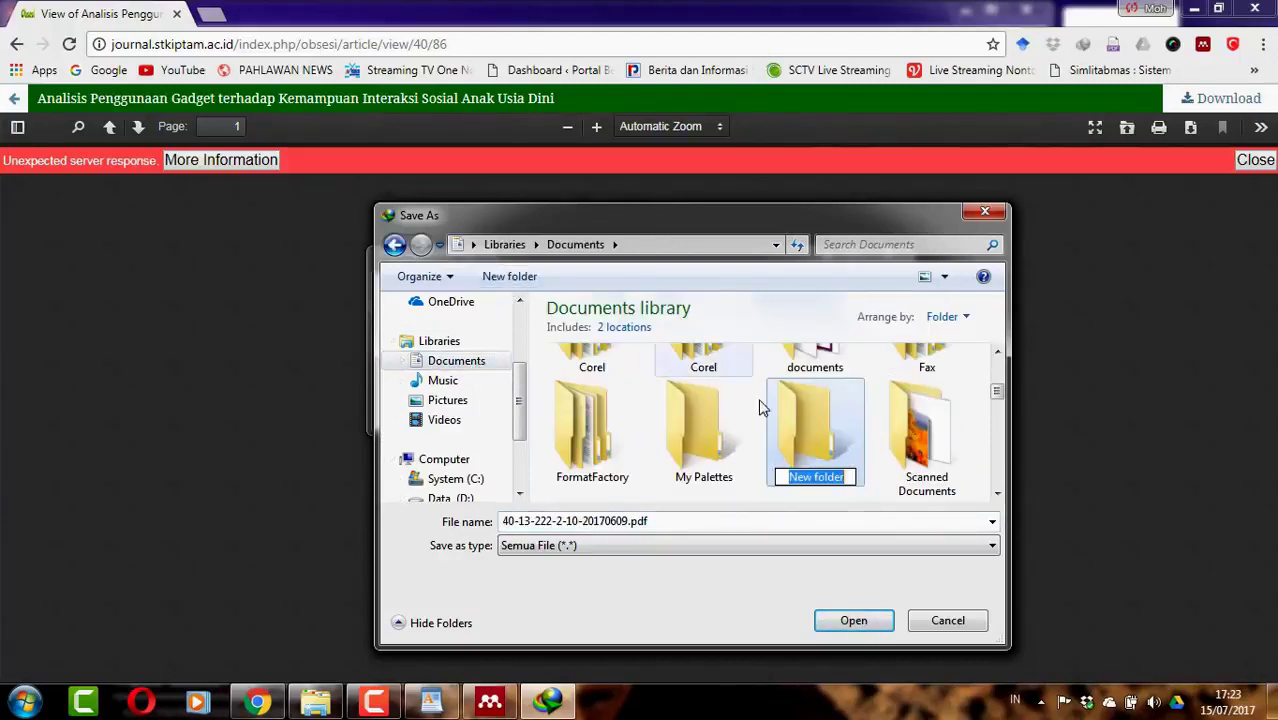
pyautogui.write('Kumpu')
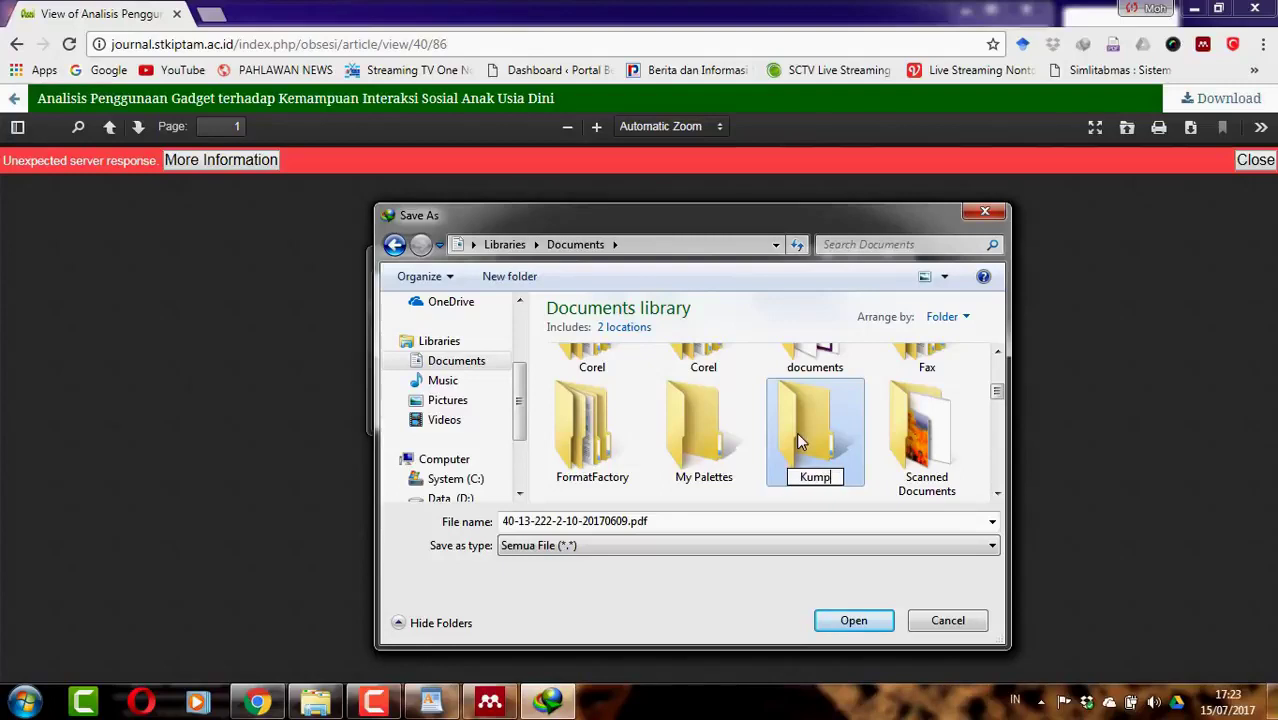
pyautogui.write('lan Jurnal')
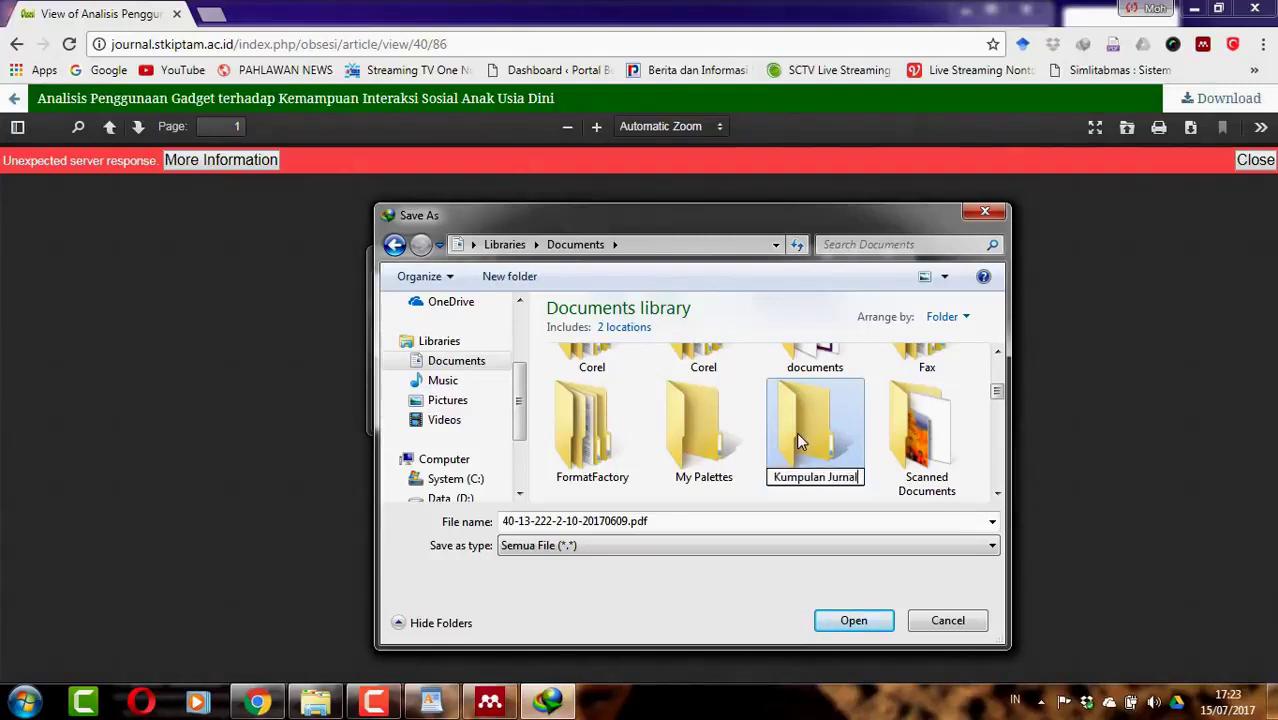
pyautogui.write(' PAUD')
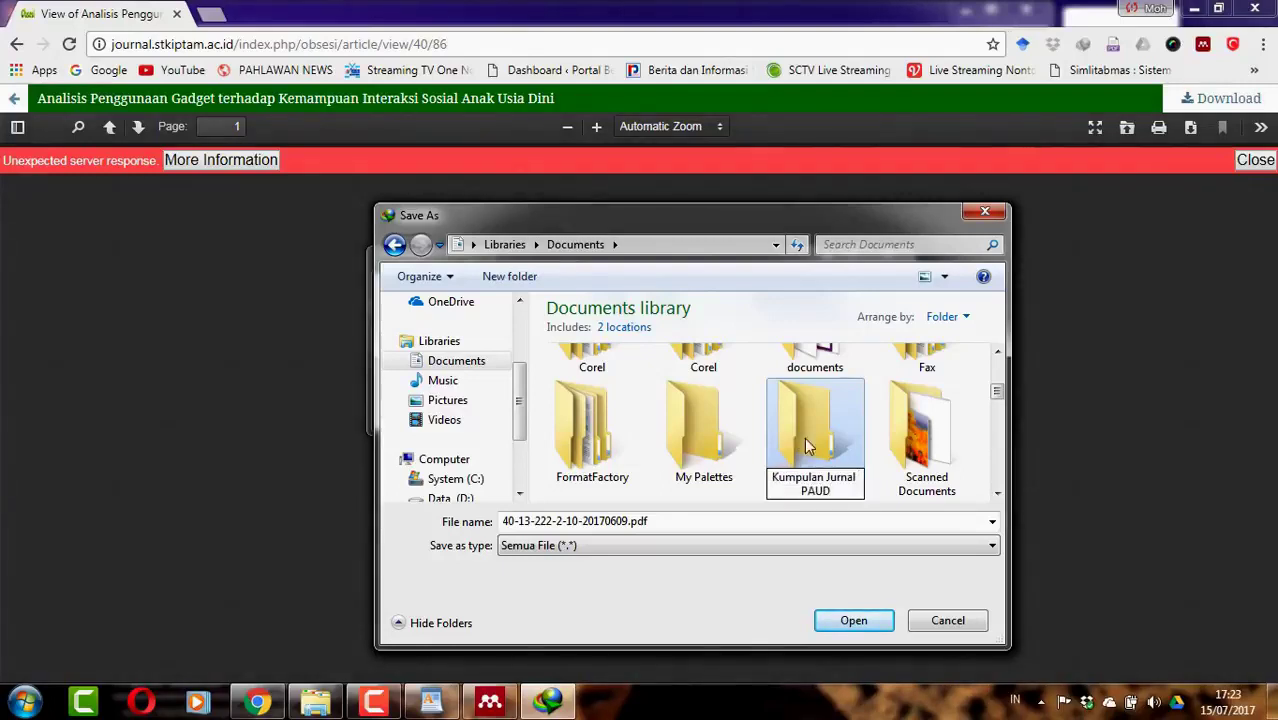
pyautogui.press('Return')
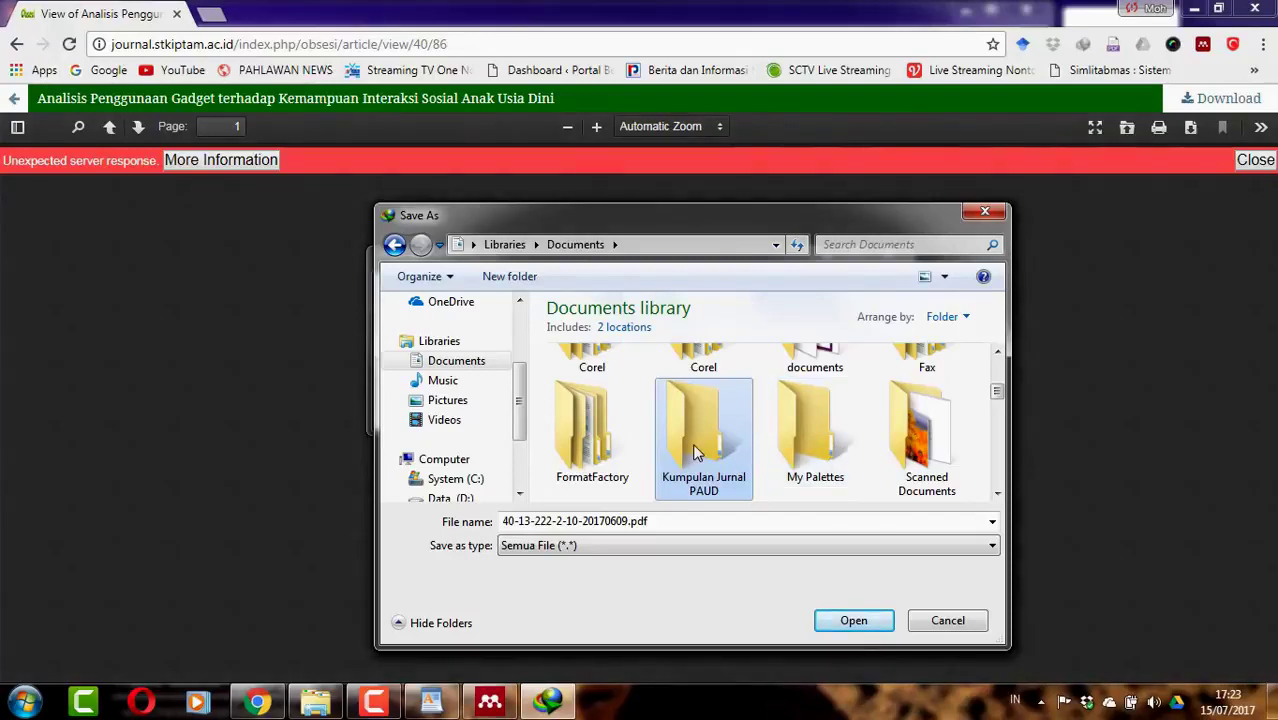
pyautogui.doubleClick(697, 452)
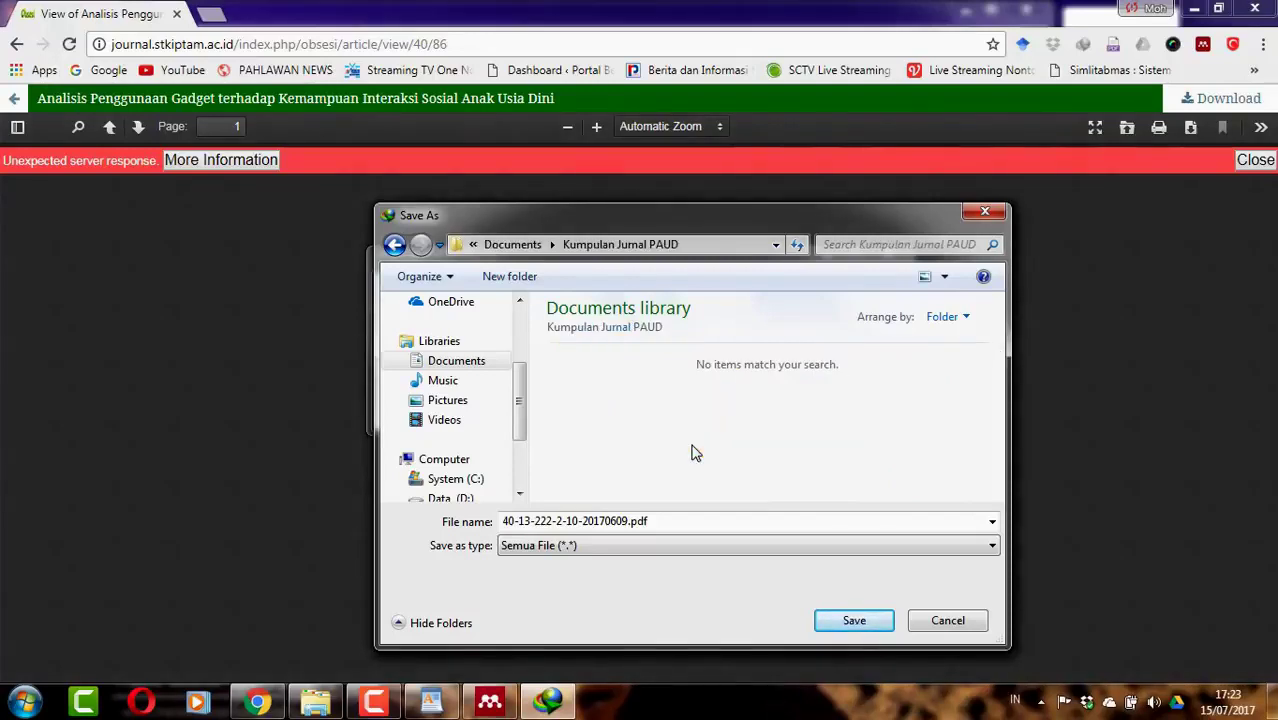
pyautogui.click(853, 622)
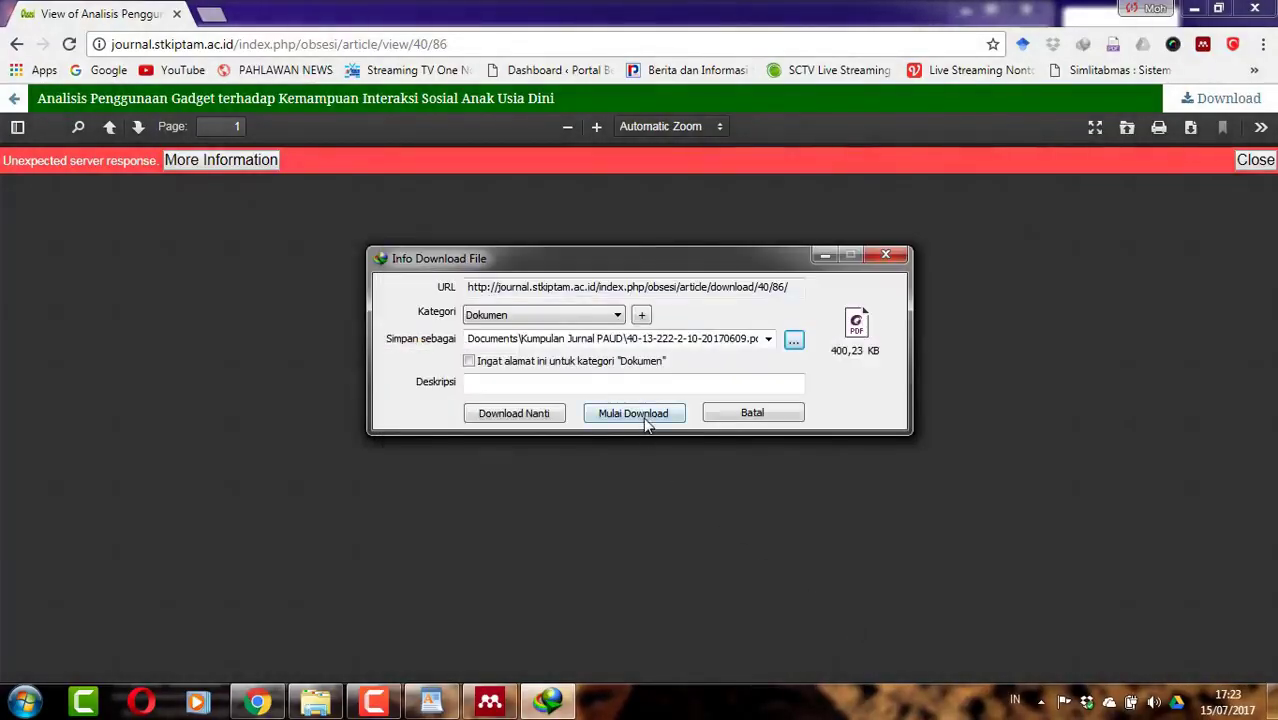
pyautogui.click(645, 420)
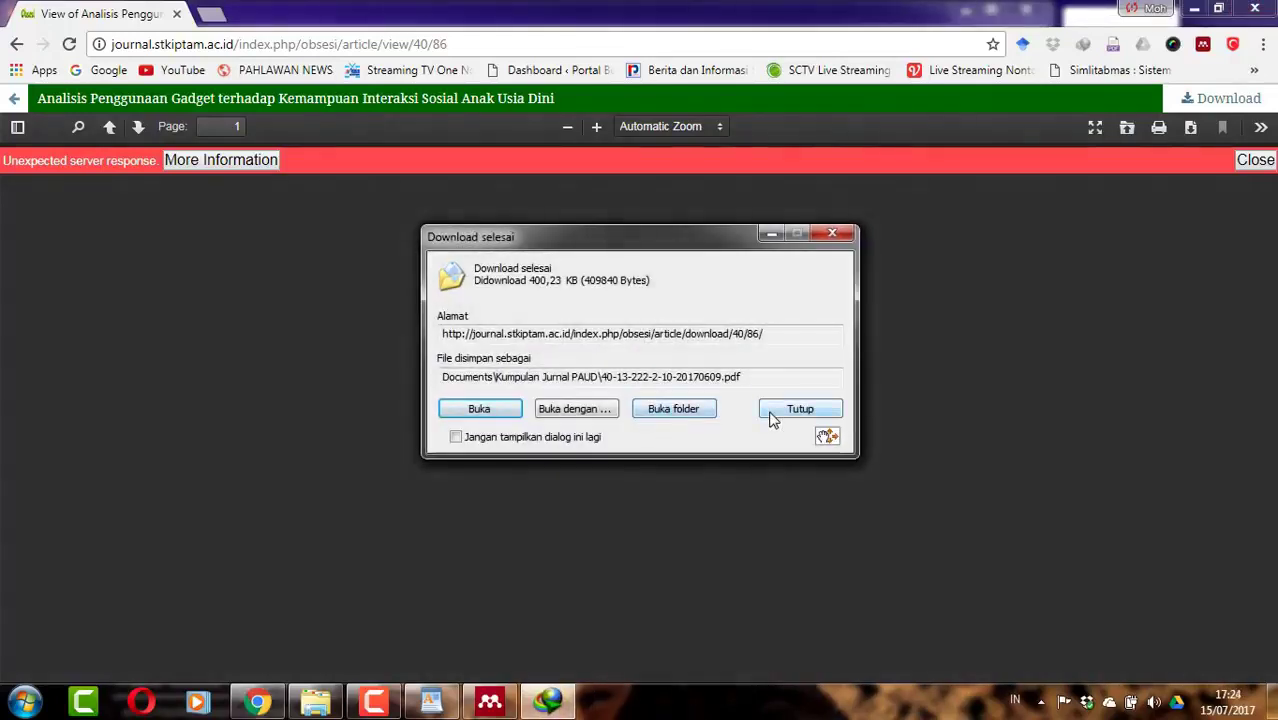
# Step: Return to the Jurnal Obsesi article list and open the second article's full-text PDF
pyautogui.click(772, 414)
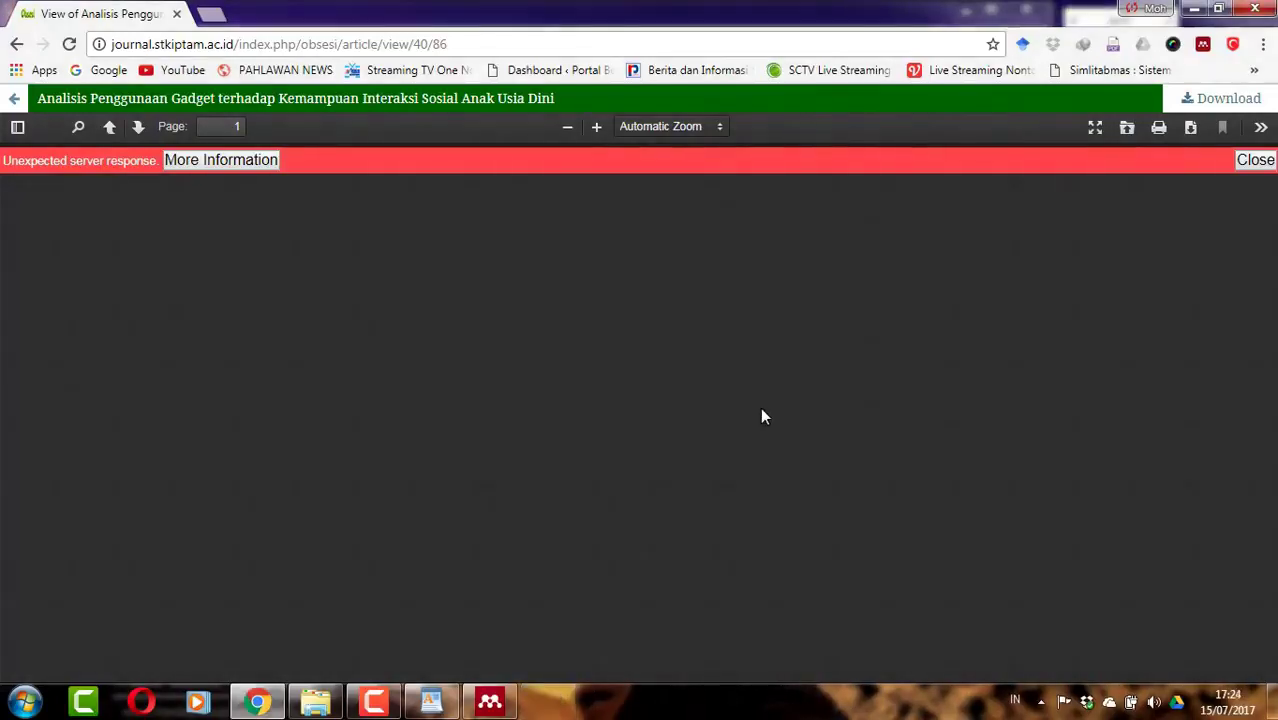
pyautogui.click(16, 45)
pyautogui.click(16, 45)
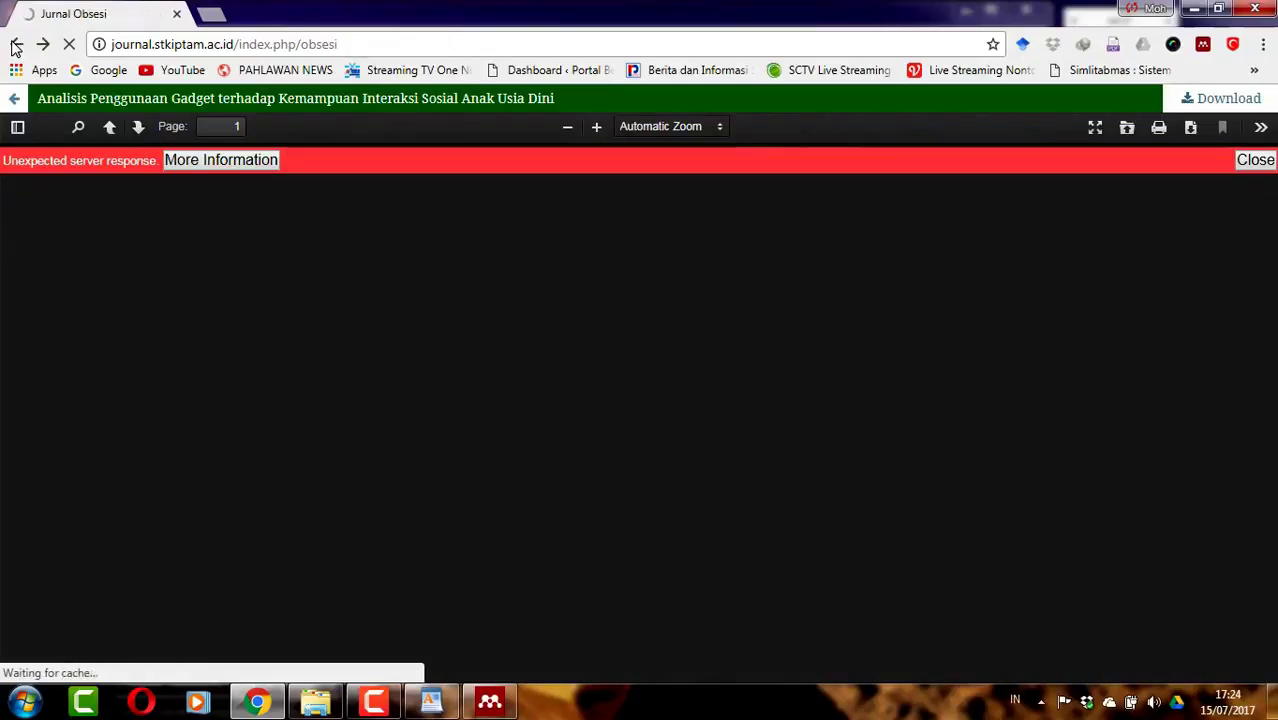
pyautogui.scroll(-3, 250, 330)
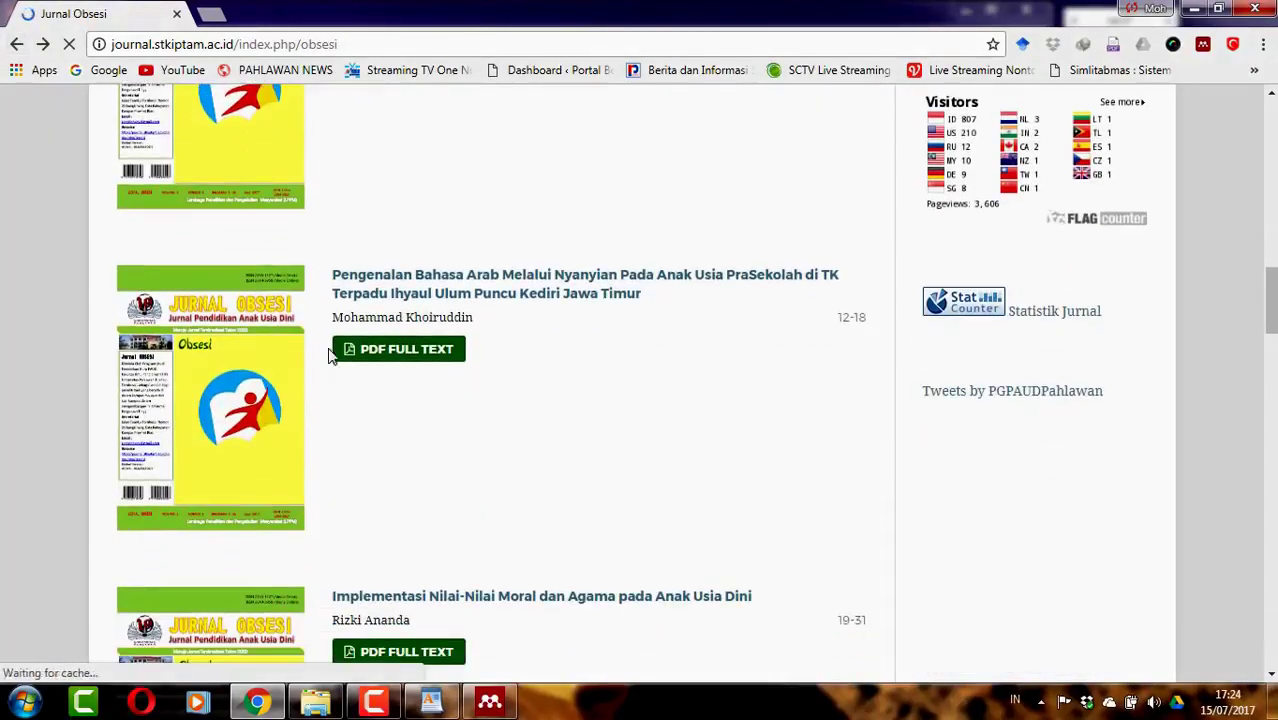
pyautogui.click(390, 350)
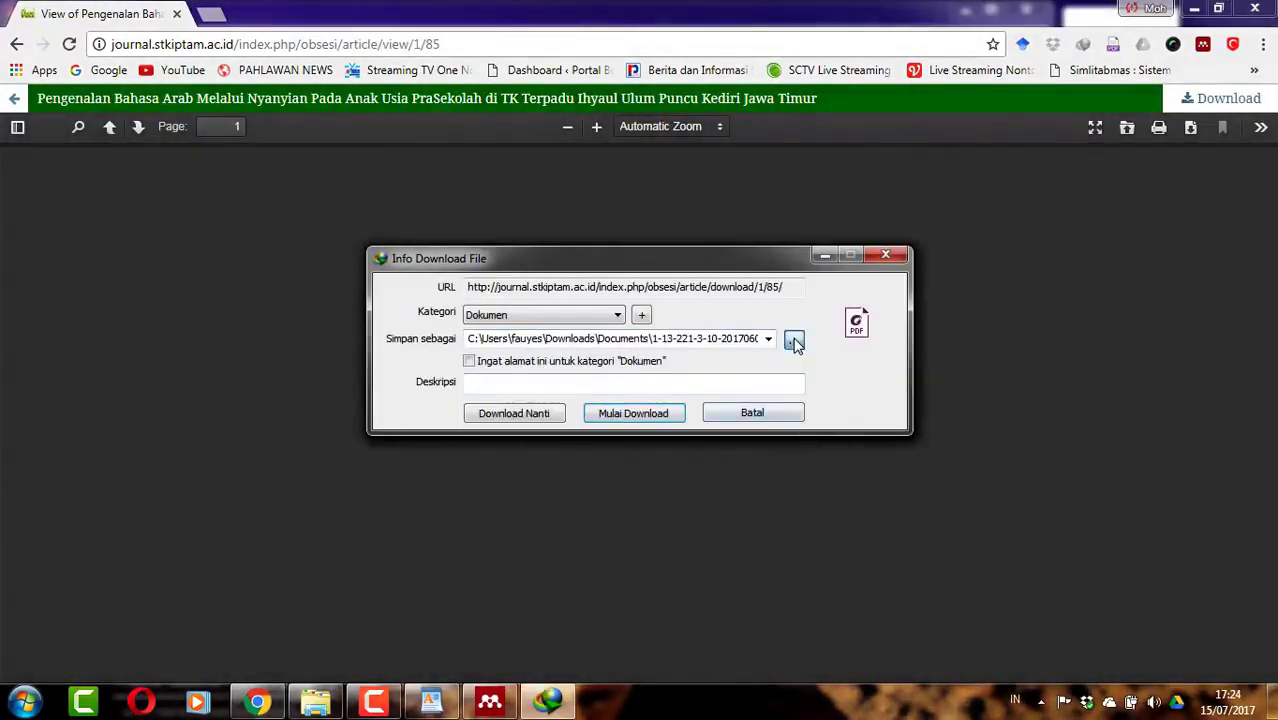
# Step: Save the second article's PDF into Kumpulan Jurnal PAUD and download it
pyautogui.click(793, 342)
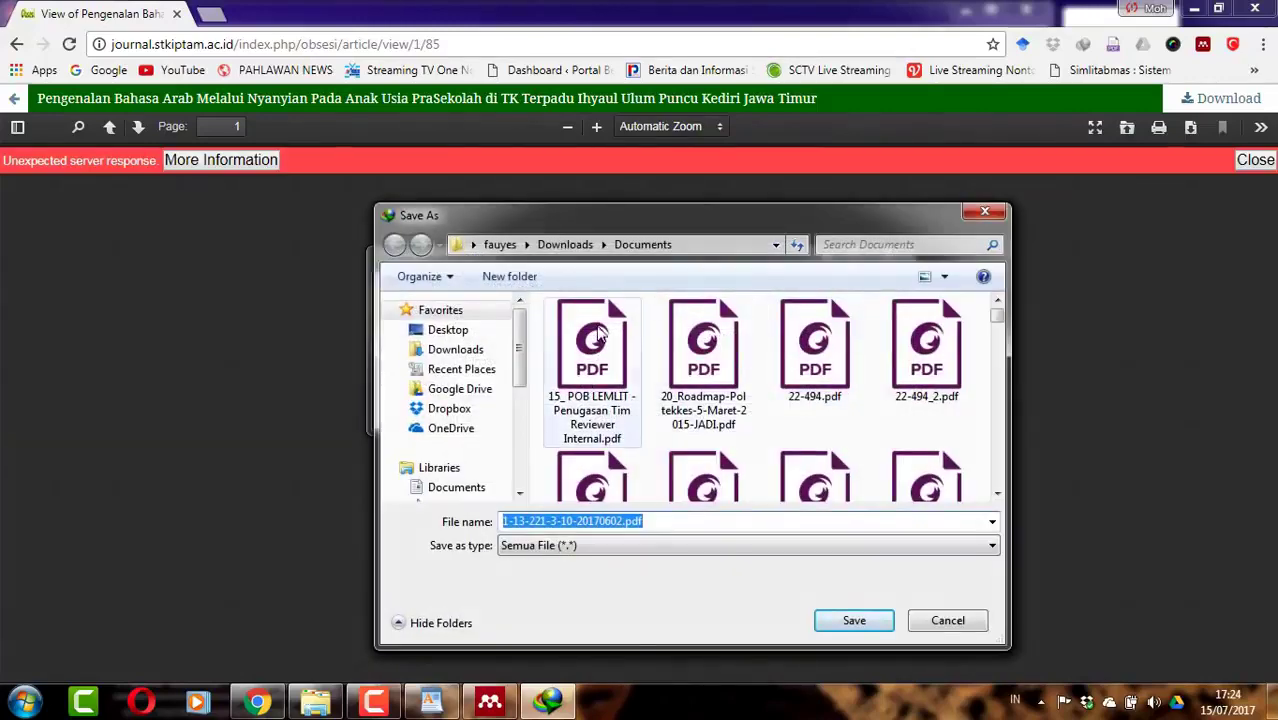
pyautogui.moveTo(520, 373); pyautogui.dragTo(421, 410)
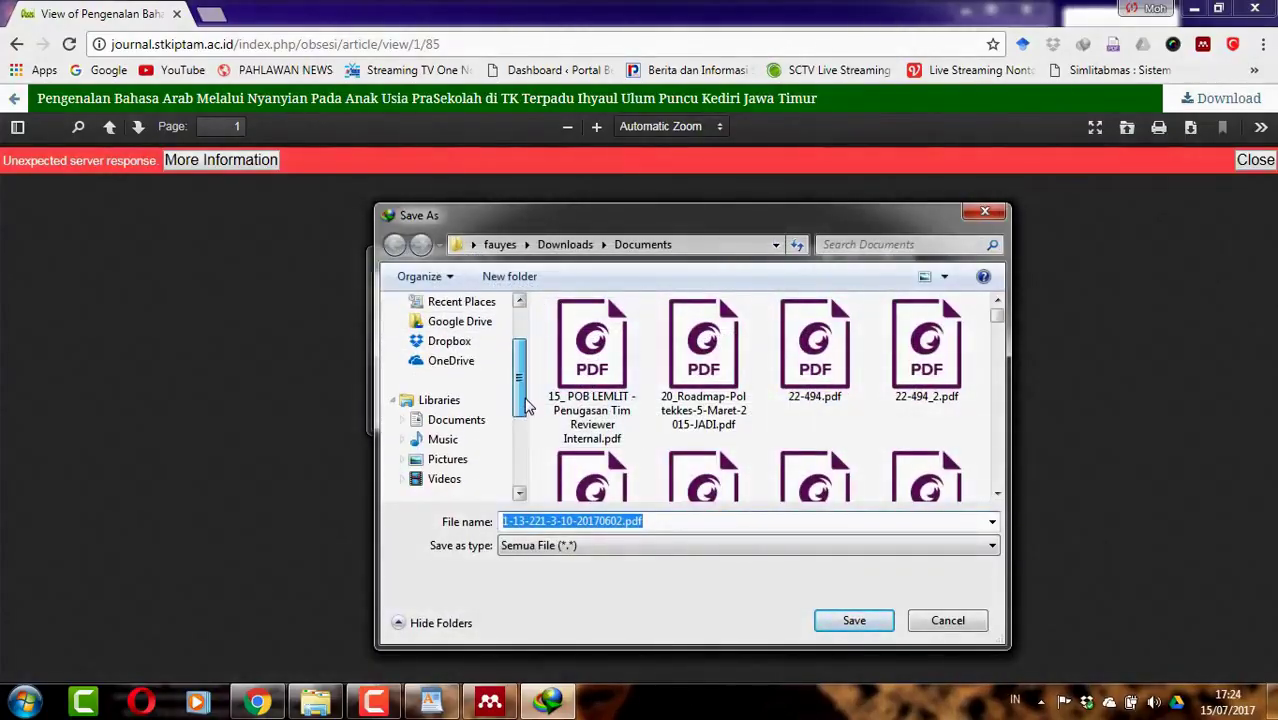
pyautogui.click(402, 400)
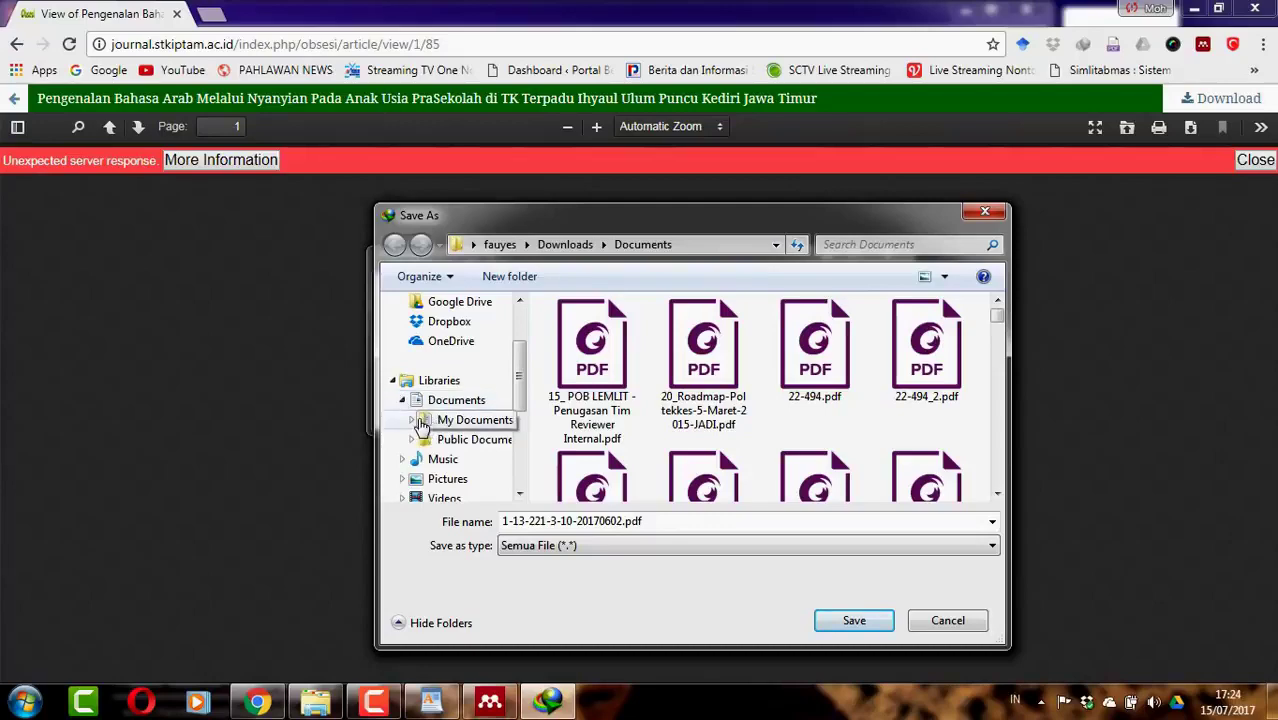
pyautogui.click(411, 420)
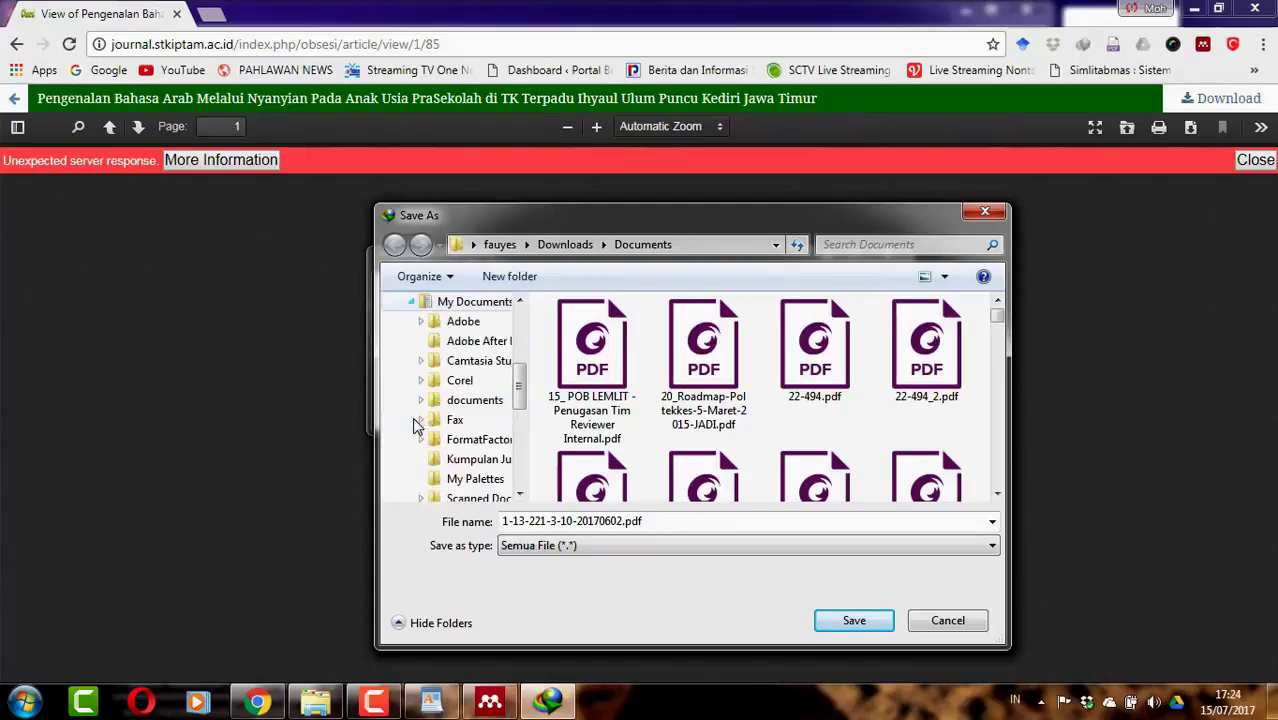
pyautogui.click(484, 462)
pyautogui.click(852, 622)
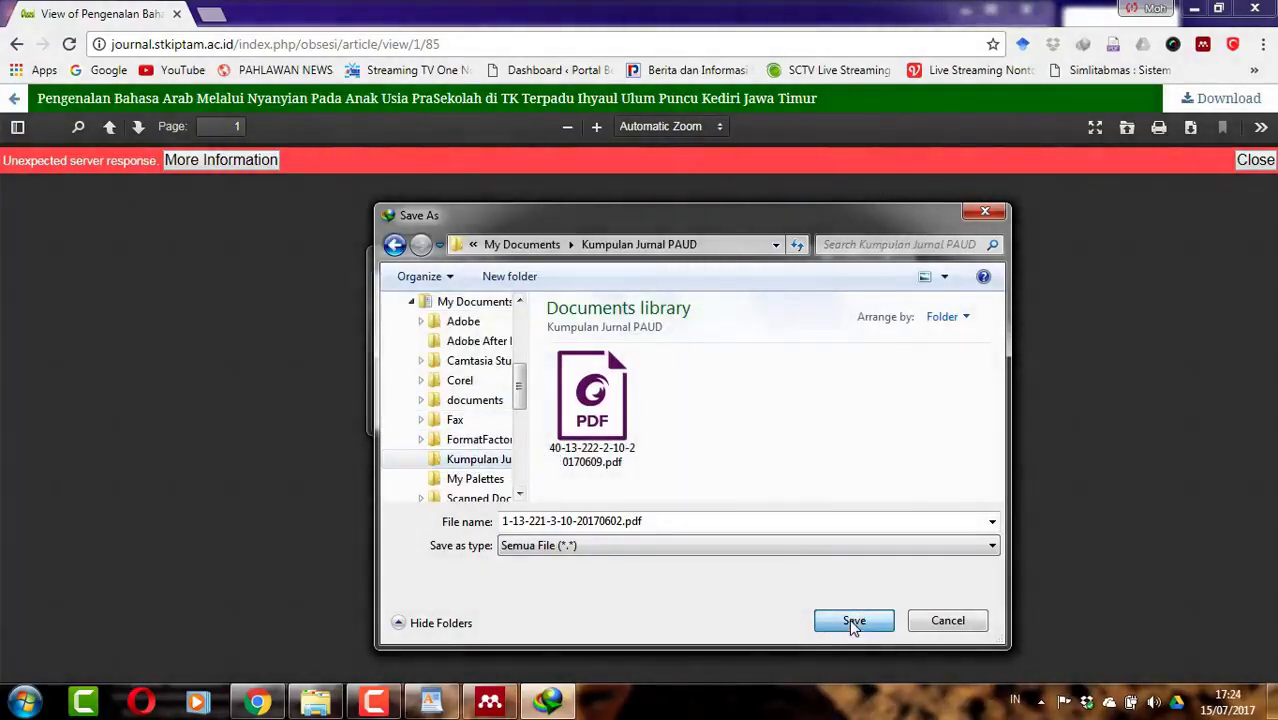
pyautogui.click(655, 422)
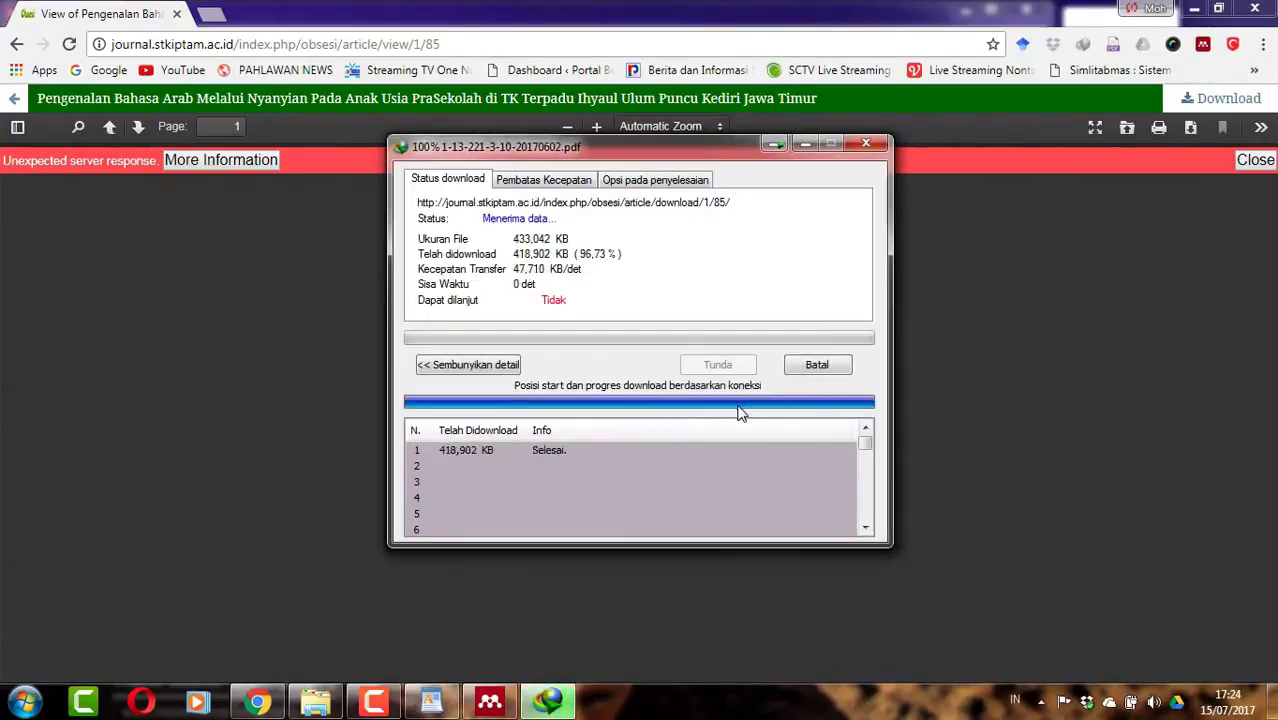
pyautogui.click(822, 410)
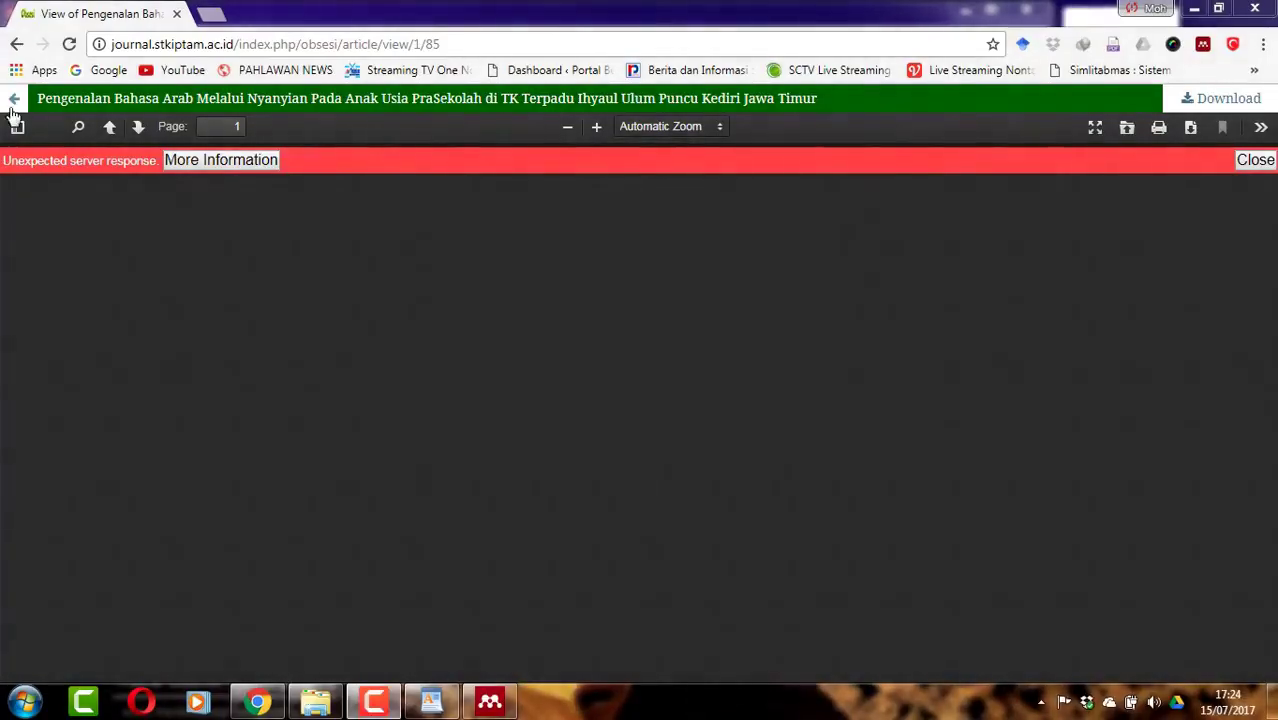
# Step: Go back to the article list and open the Upaya article's full-text PDF
pyautogui.click(14, 46)
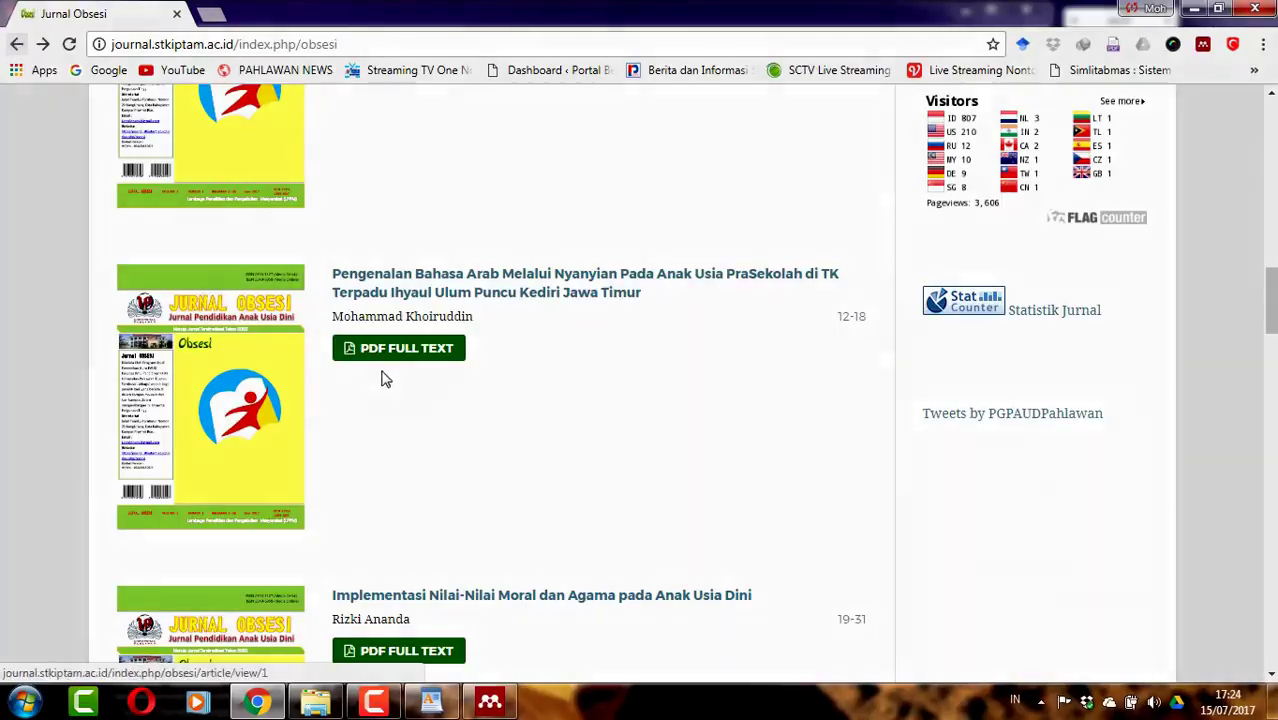
pyautogui.scroll(-3, 390, 393)
pyautogui.scroll(-1, 390, 393)
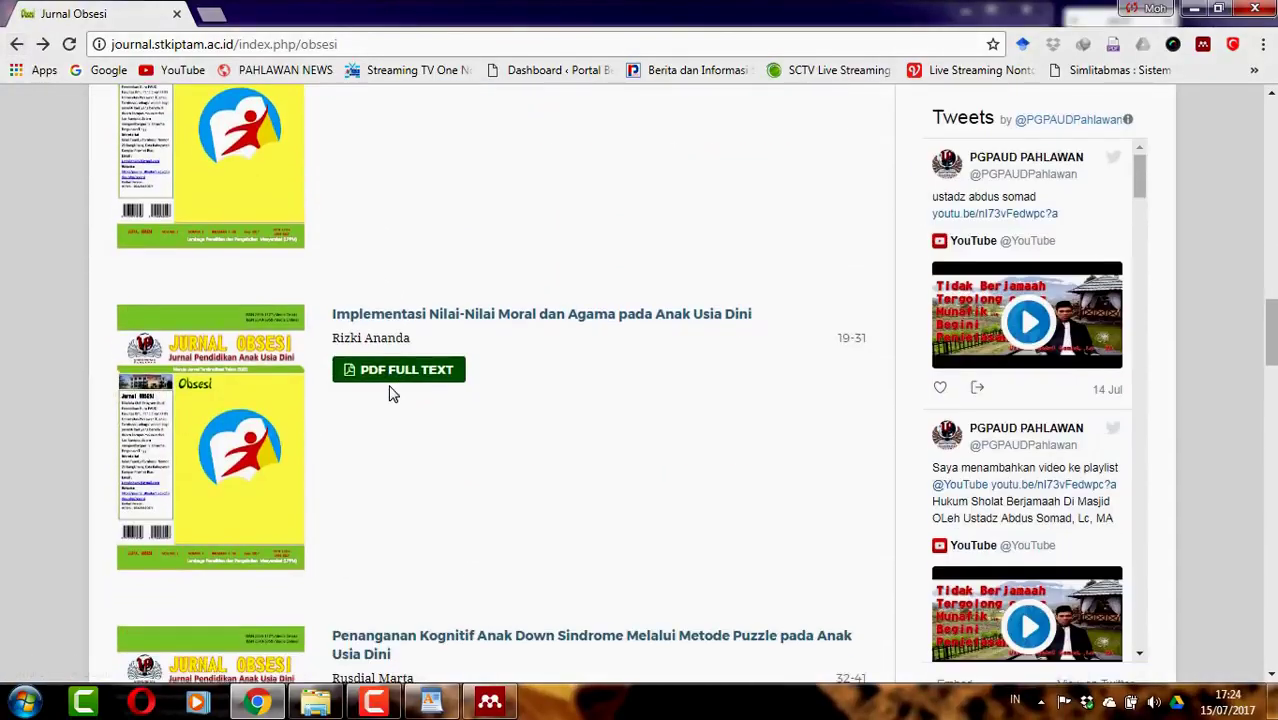
pyautogui.scroll(-2, 390, 393)
pyautogui.scroll(-3, 392, 393)
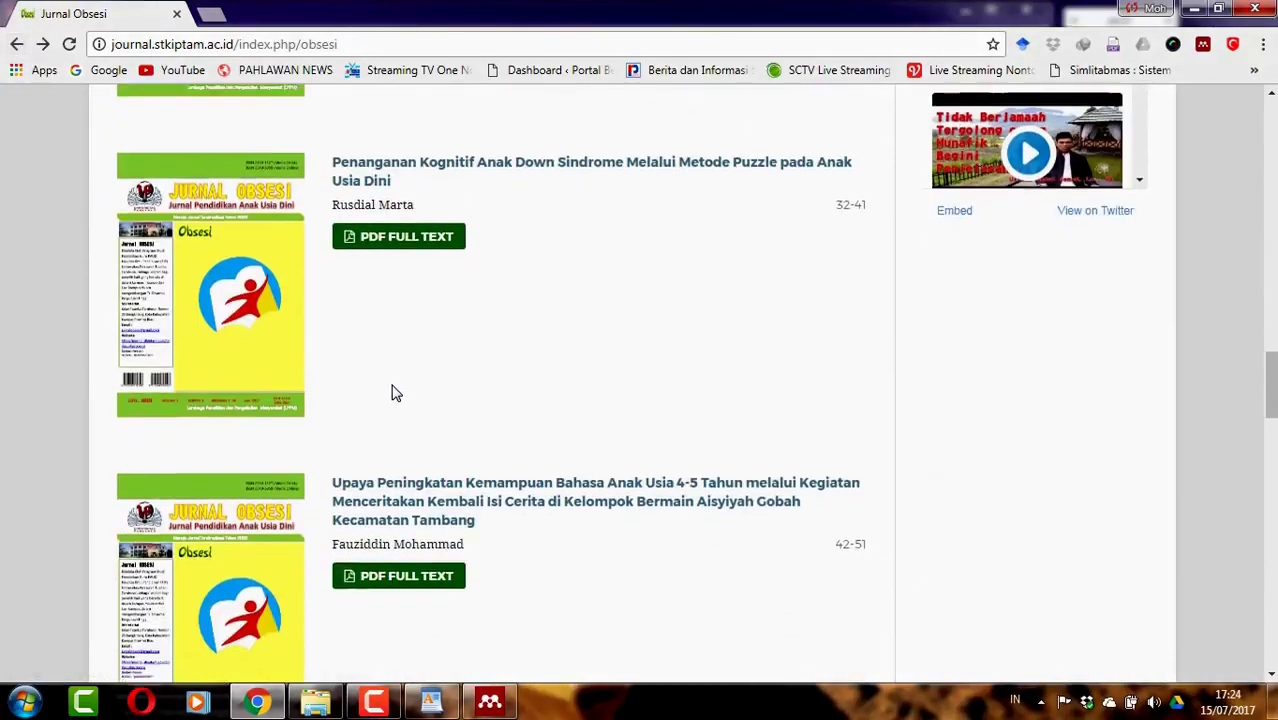
pyautogui.scroll(-2, 392, 393)
pyautogui.click(416, 393)
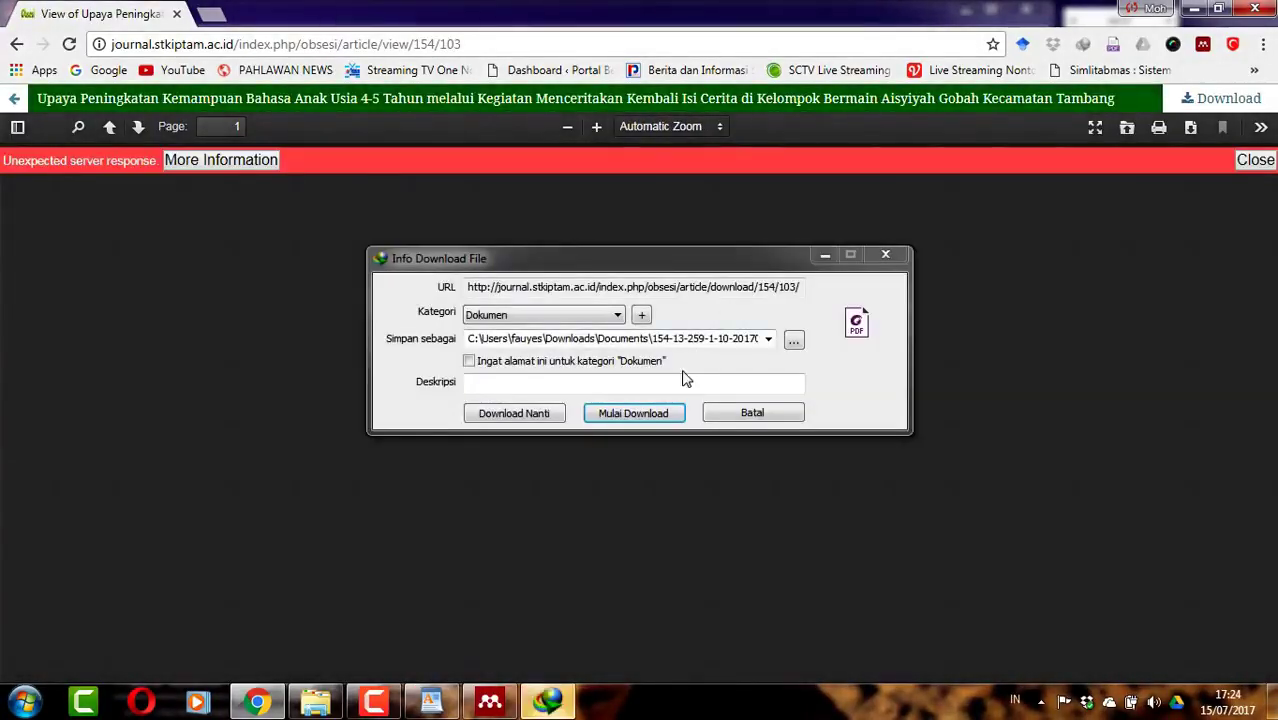
# Step: Save the Upaya PDF into Kumpulan Jurnal PAUD and download it
pyautogui.click(793, 343)
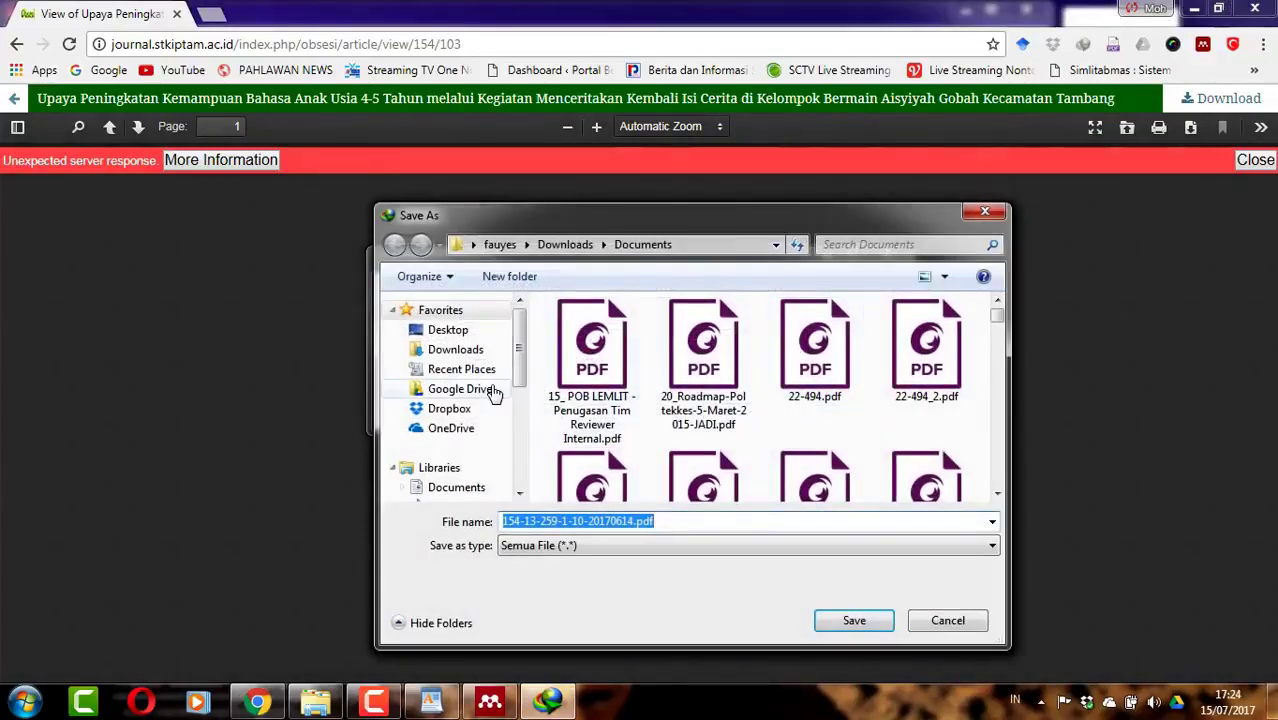
pyautogui.click(404, 489)
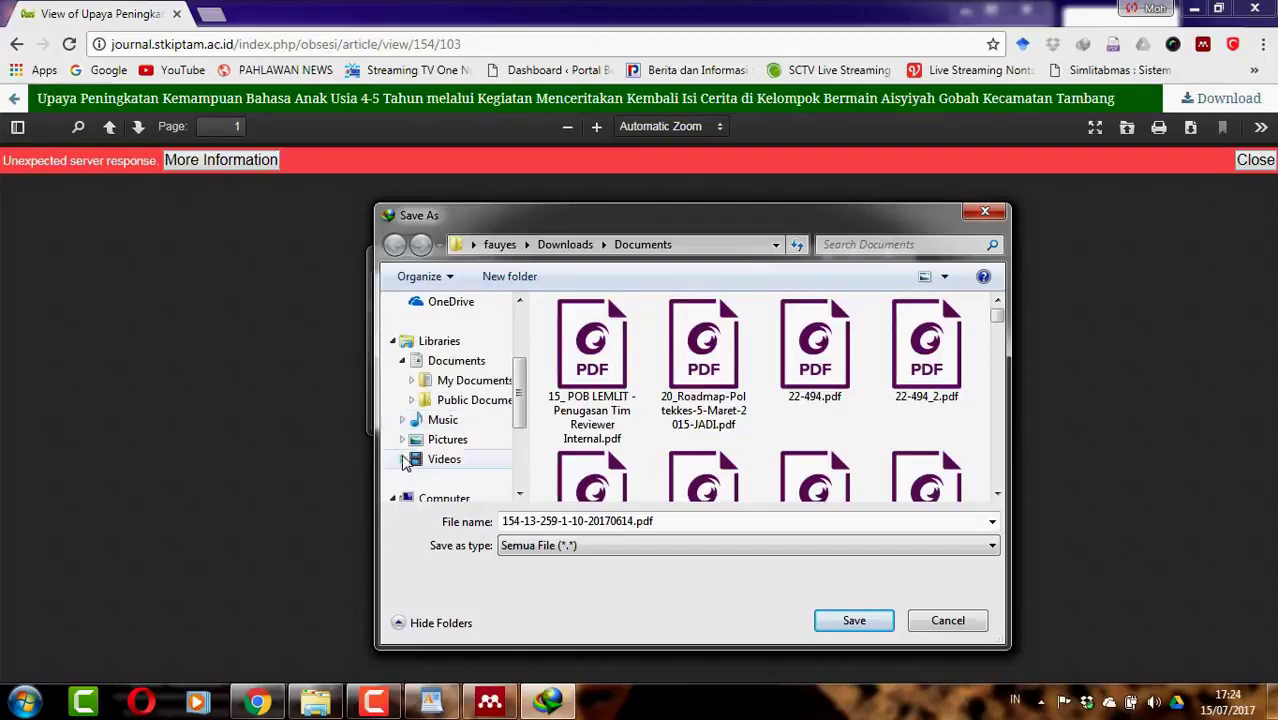
pyautogui.click(411, 382)
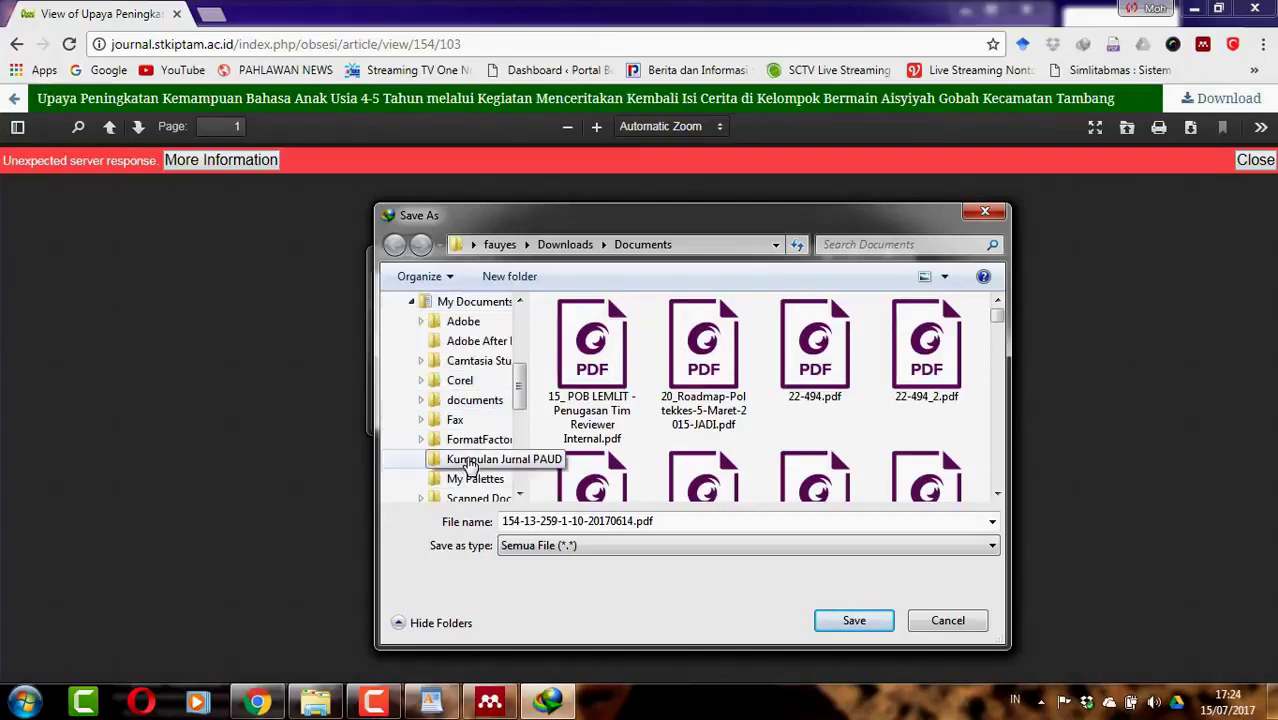
pyautogui.click(452, 462)
pyautogui.click(857, 622)
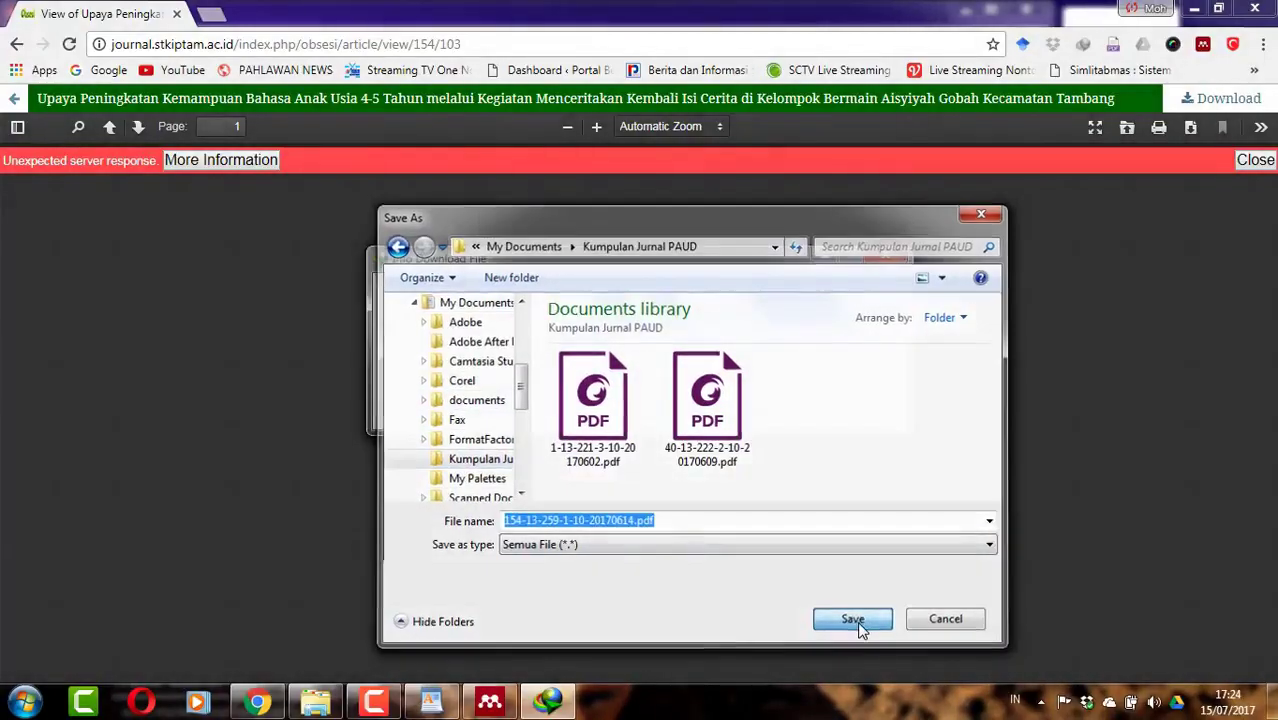
pyautogui.click(641, 416)
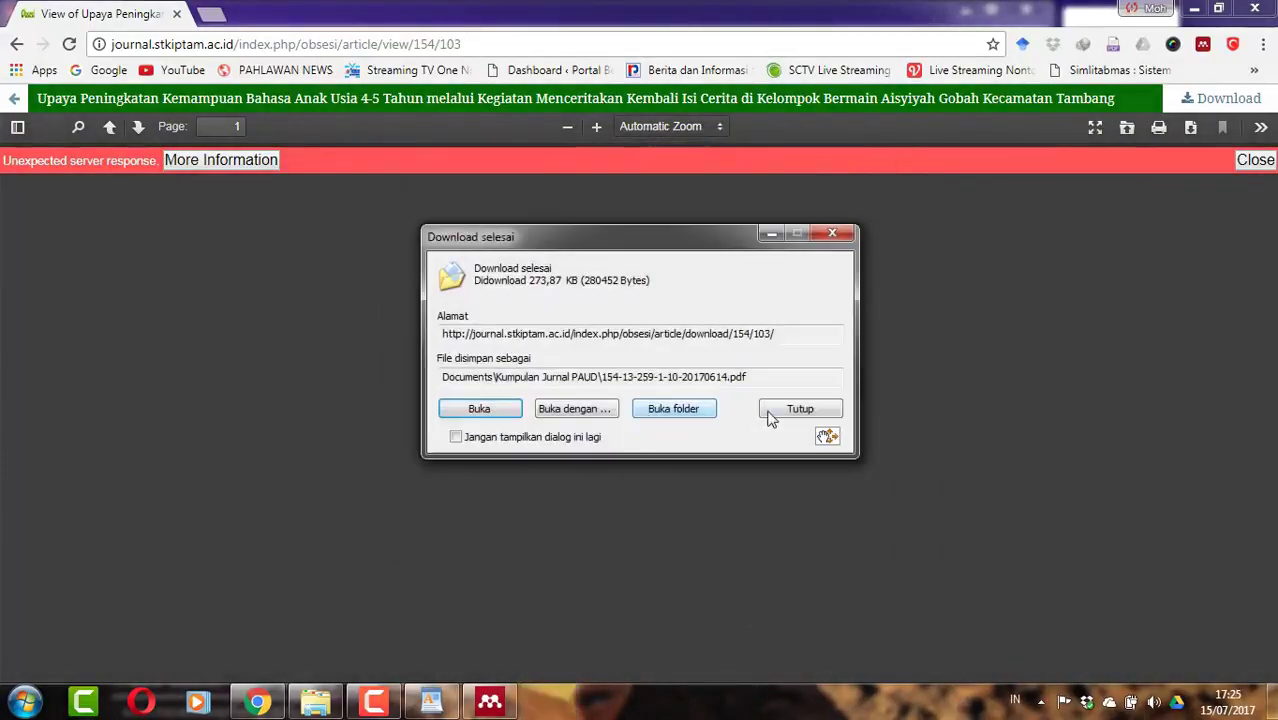
pyautogui.click(767, 407)
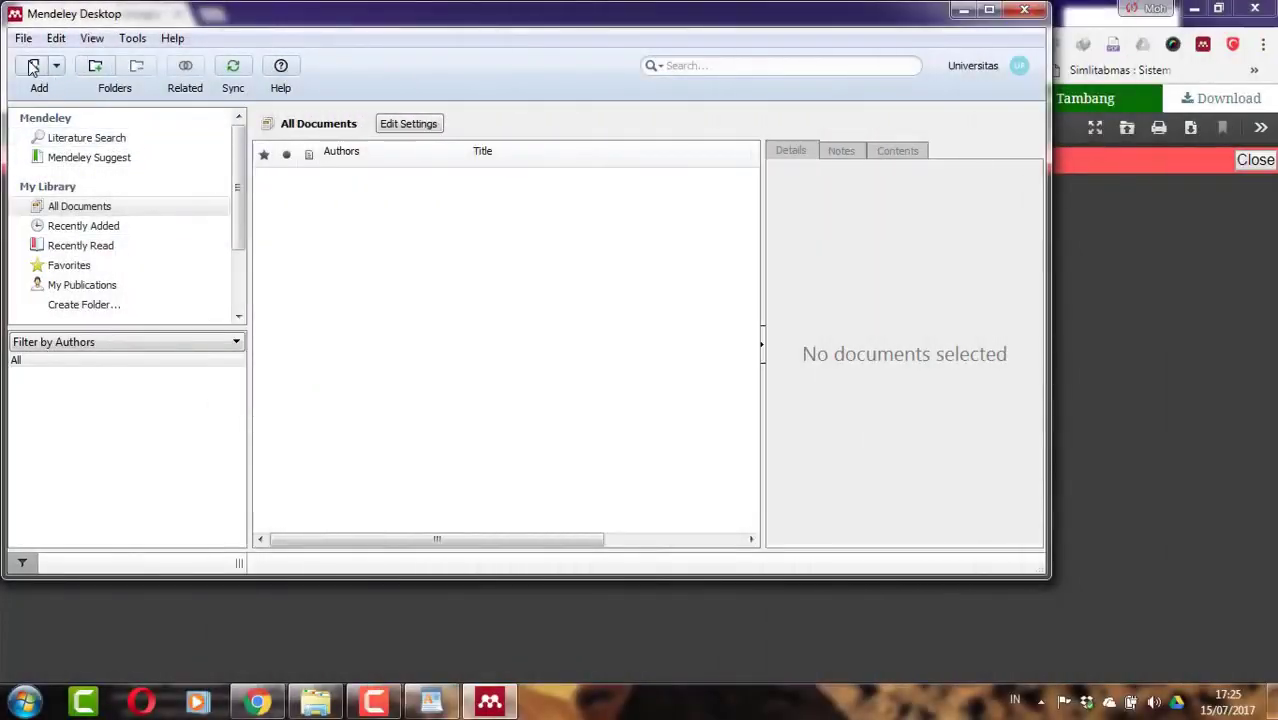
# Step: Add all three PDFs from Documents\My Documents\Kumpulan Jurnal PAUD to the library
pyautogui.click(33, 67)
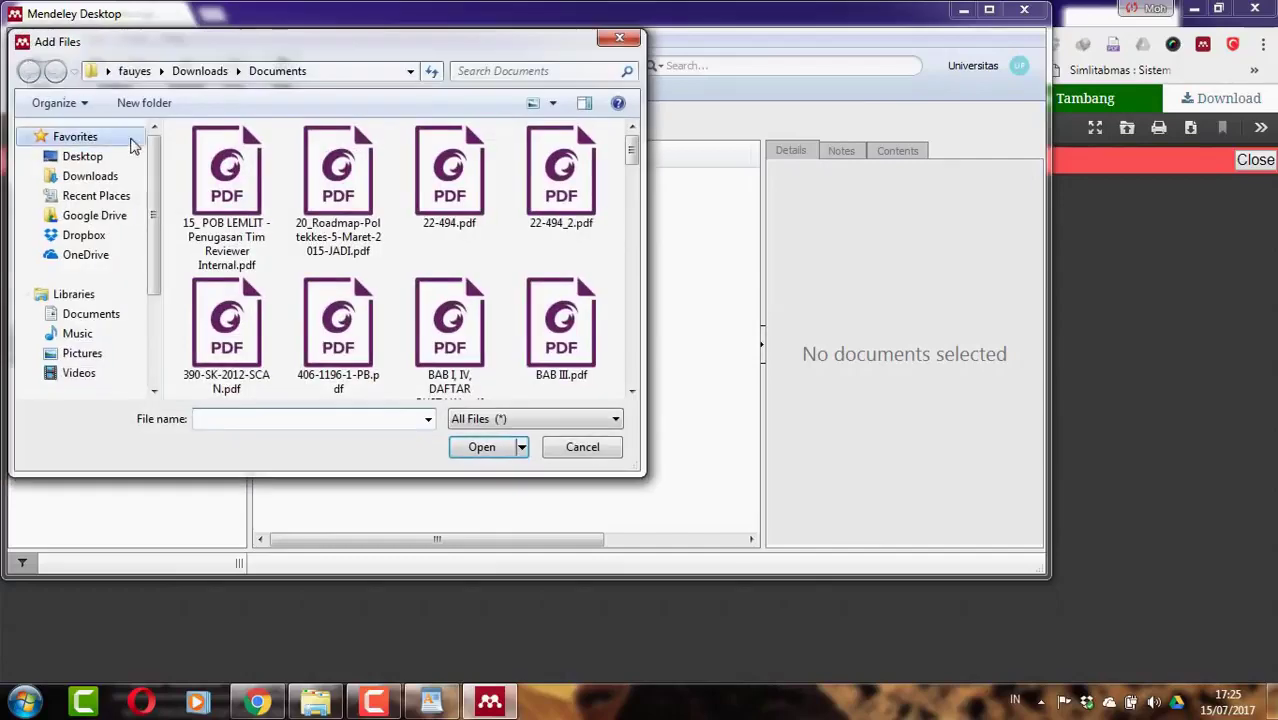
pyautogui.click(36, 314)
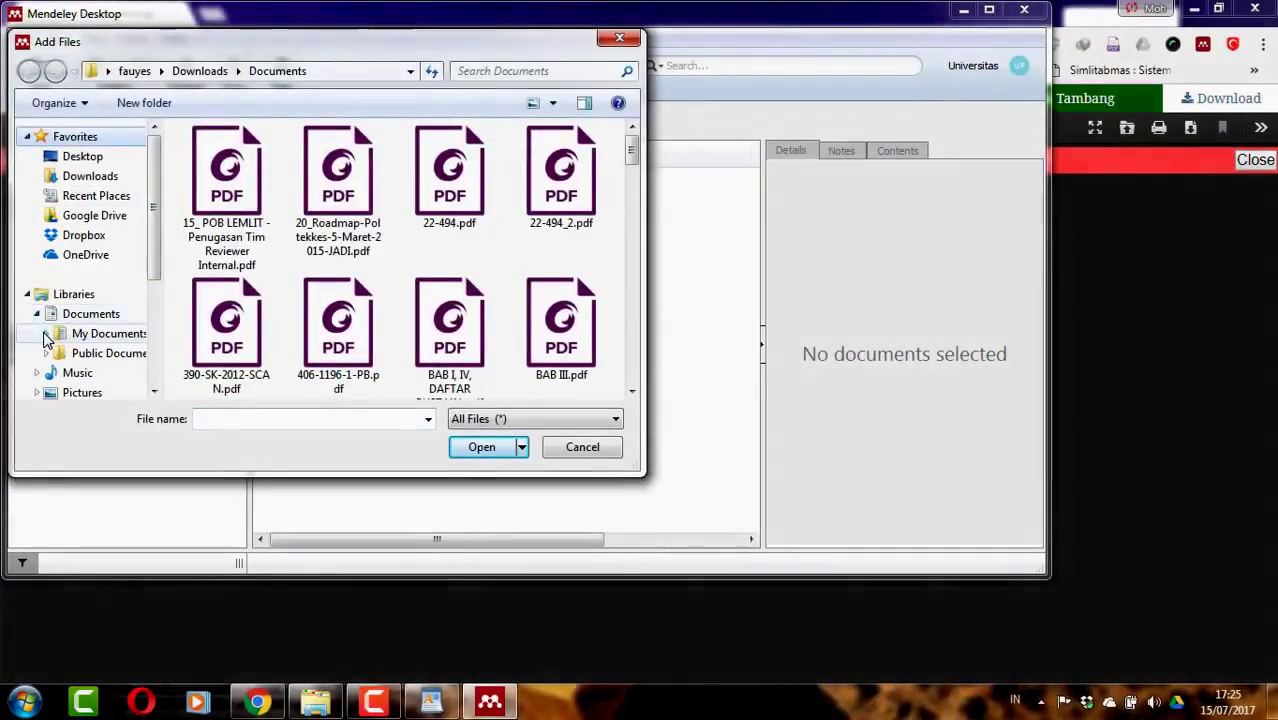
pyautogui.click(46, 333)
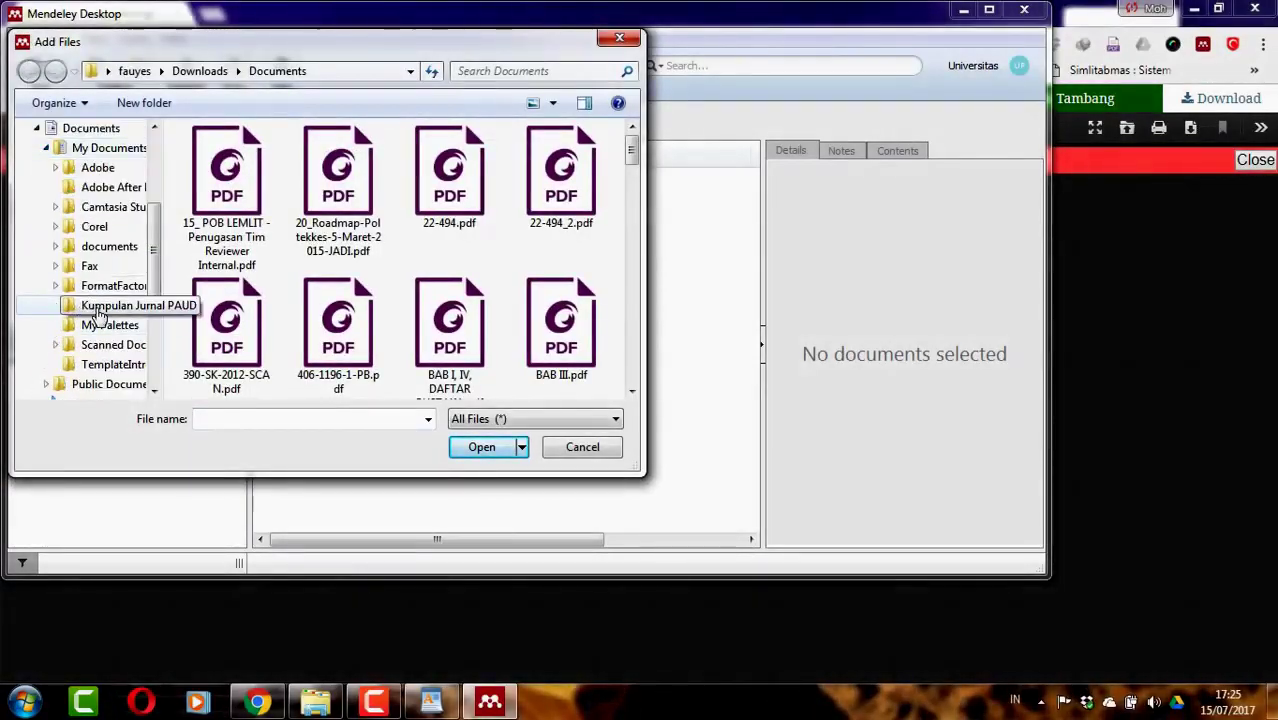
pyautogui.click(99, 310)
pyautogui.click(230, 280)
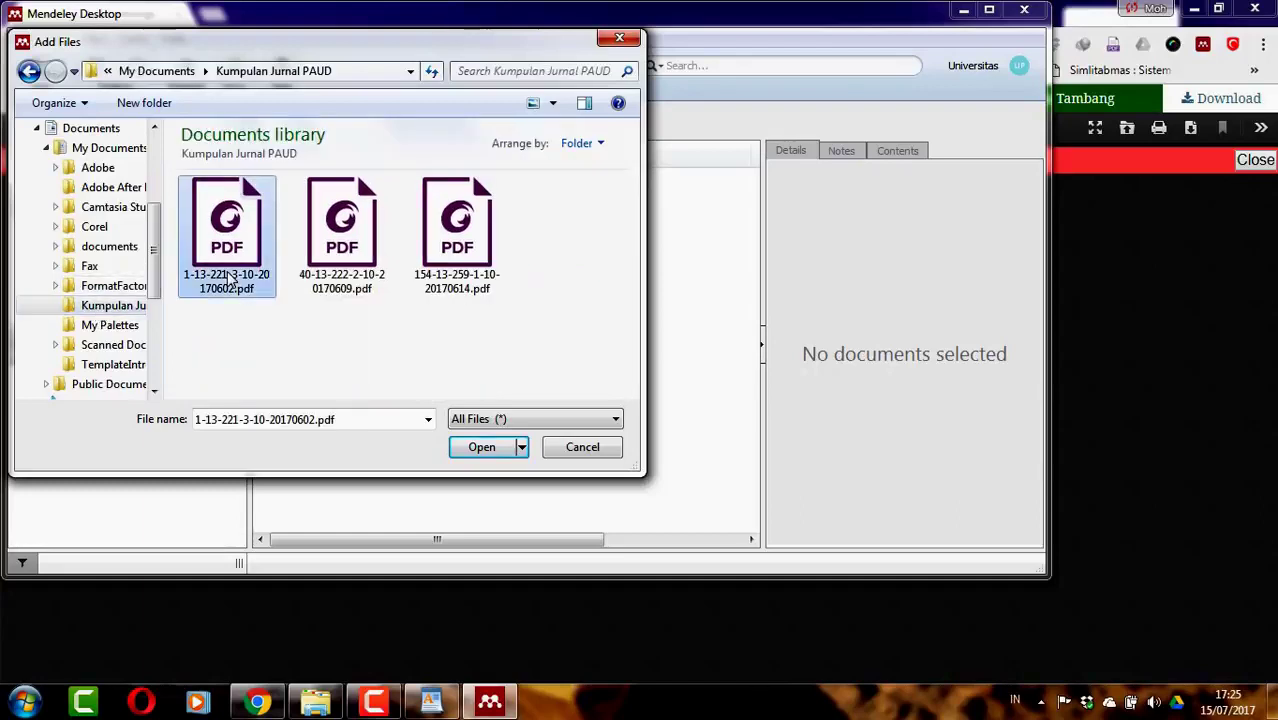
pyautogui.keyDown('ctrl'); pyautogui.click(352, 245); pyautogui.keyUp('ctrl')
pyautogui.keyDown('ctrl'); pyautogui.click(436, 234); pyautogui.keyUp('ctrl')
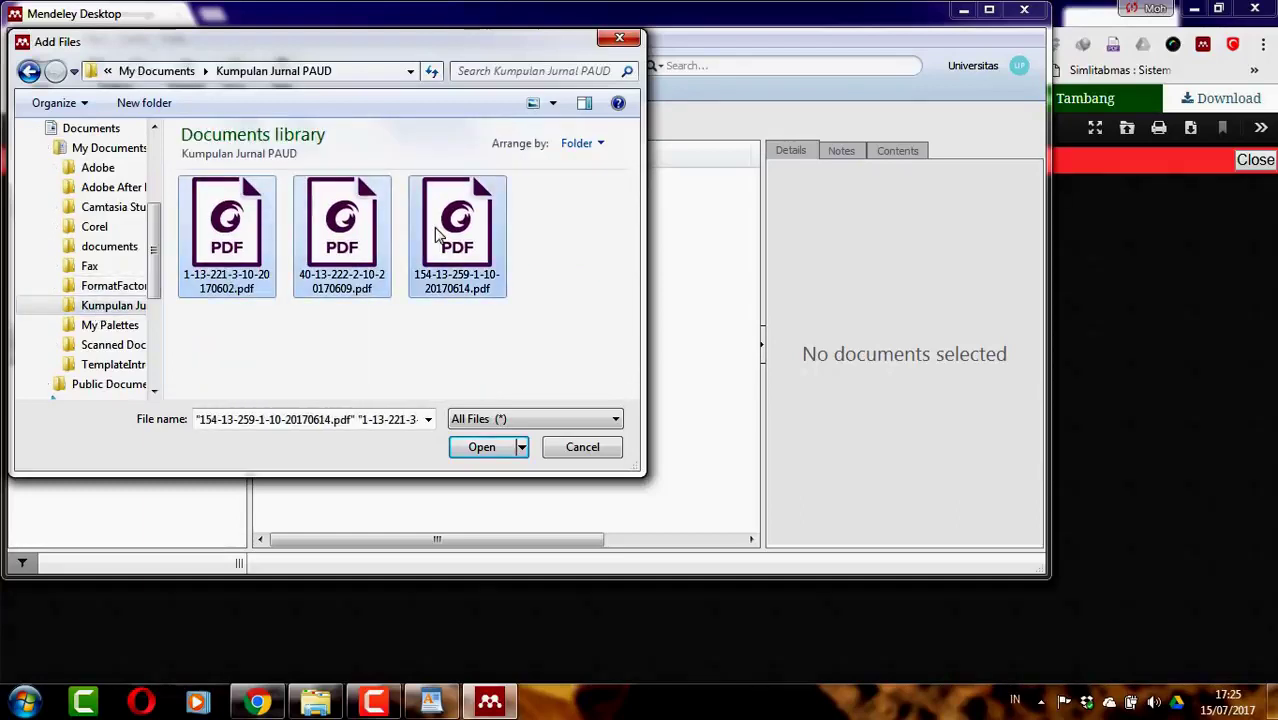
pyautogui.click(228, 246)
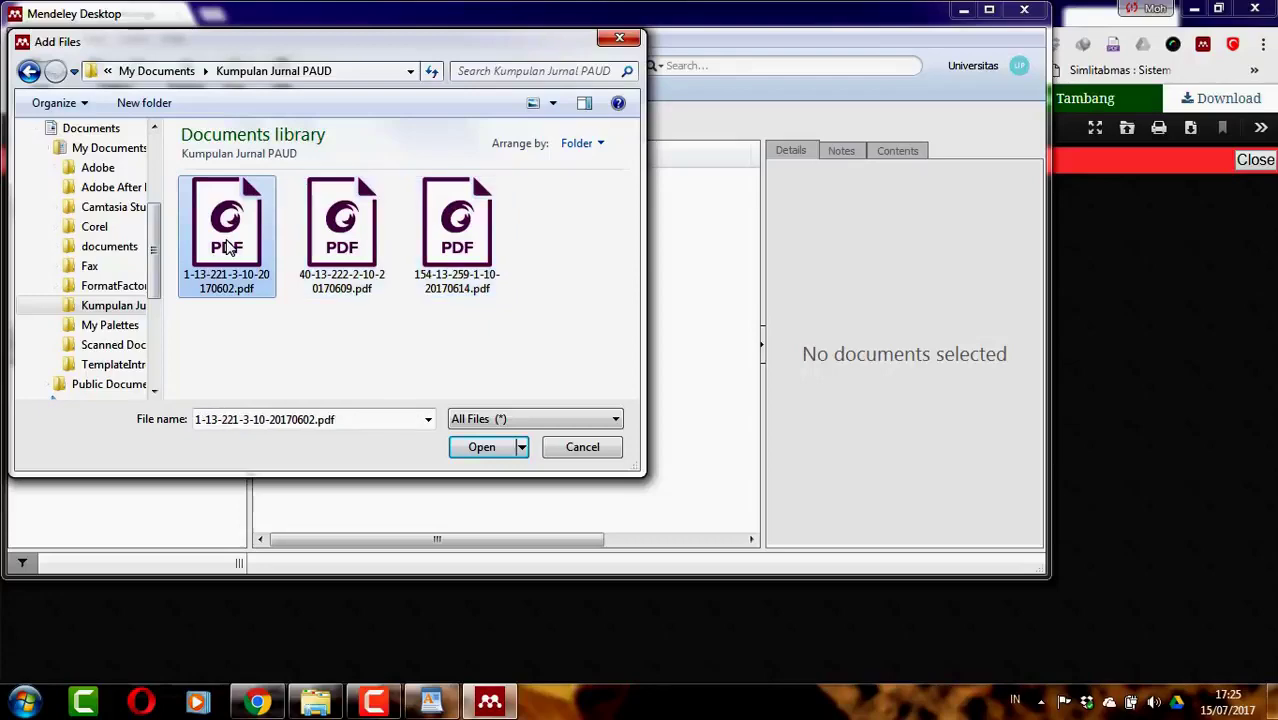
pyautogui.hotkey('shift', 'Right')
pyautogui.hotkey('shift', 'Right')
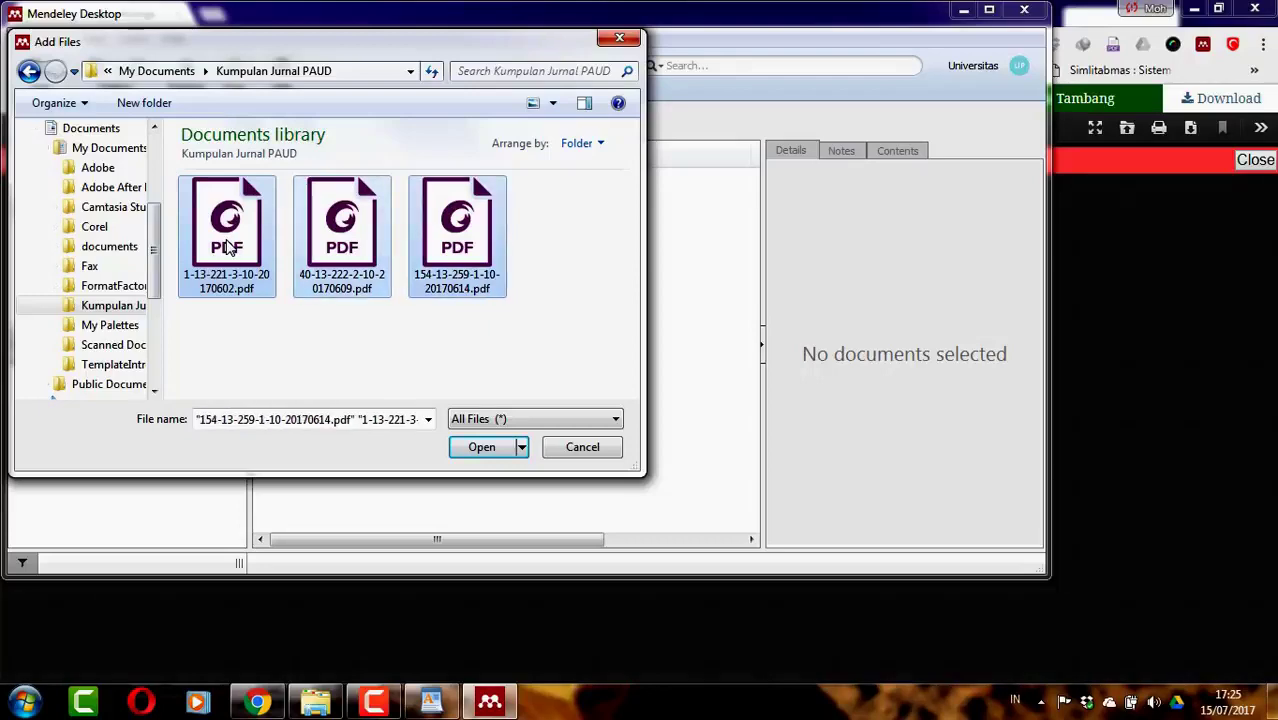
pyautogui.click(478, 447)
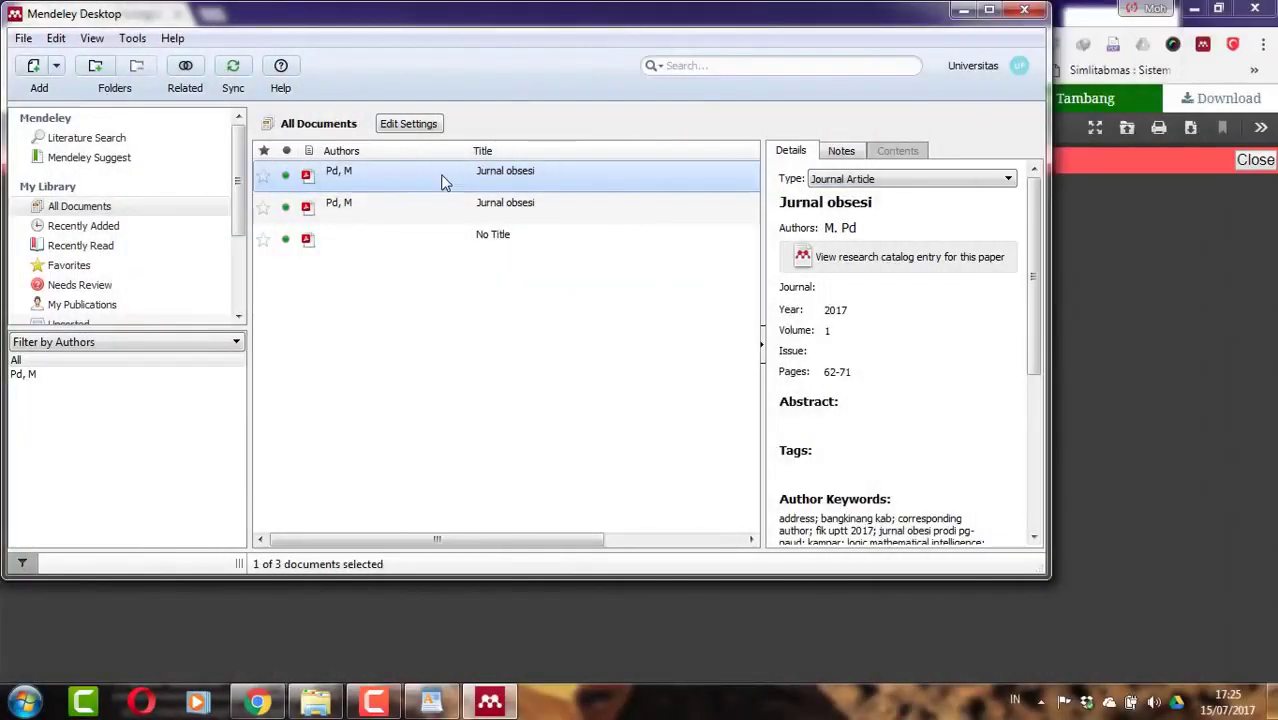
# Step: Replace the 'Jurnal obsesi' title with the full three-line article title copied from the PDF
pyautogui.doubleClick(445, 182)
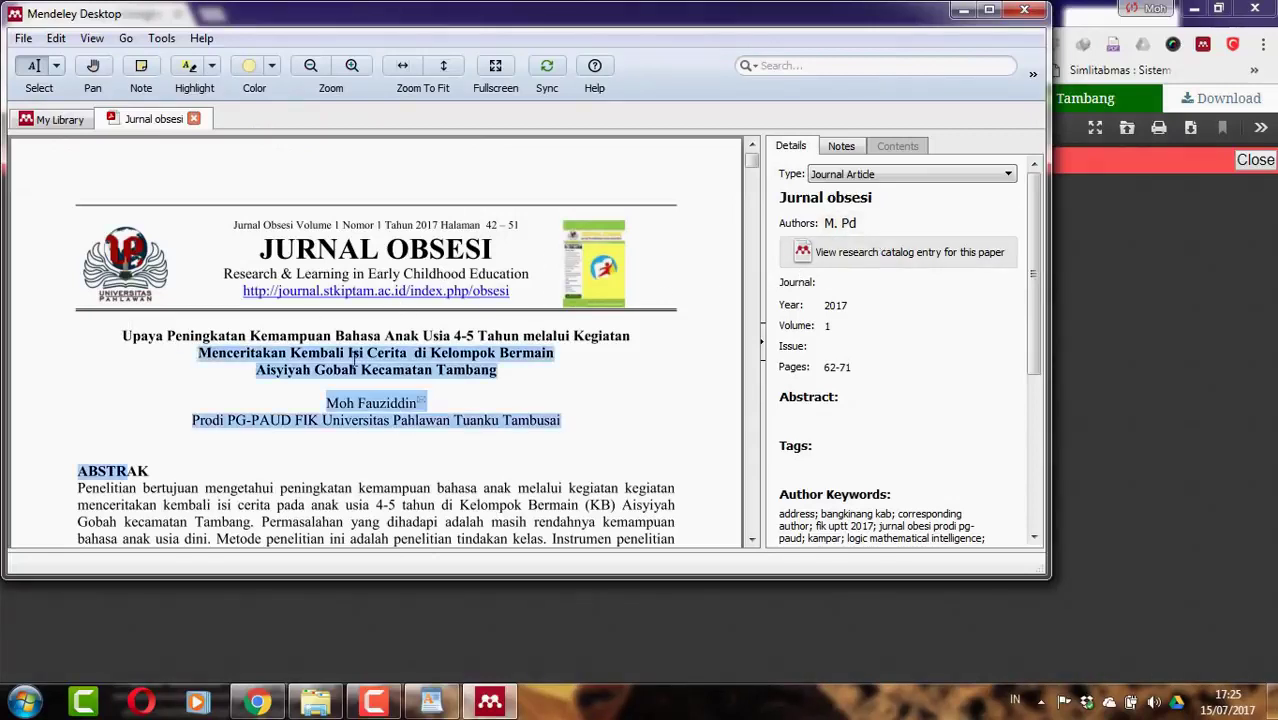
pyautogui.moveTo(120, 338); pyautogui.dragTo(435, 360)
pyautogui.click(443, 362)
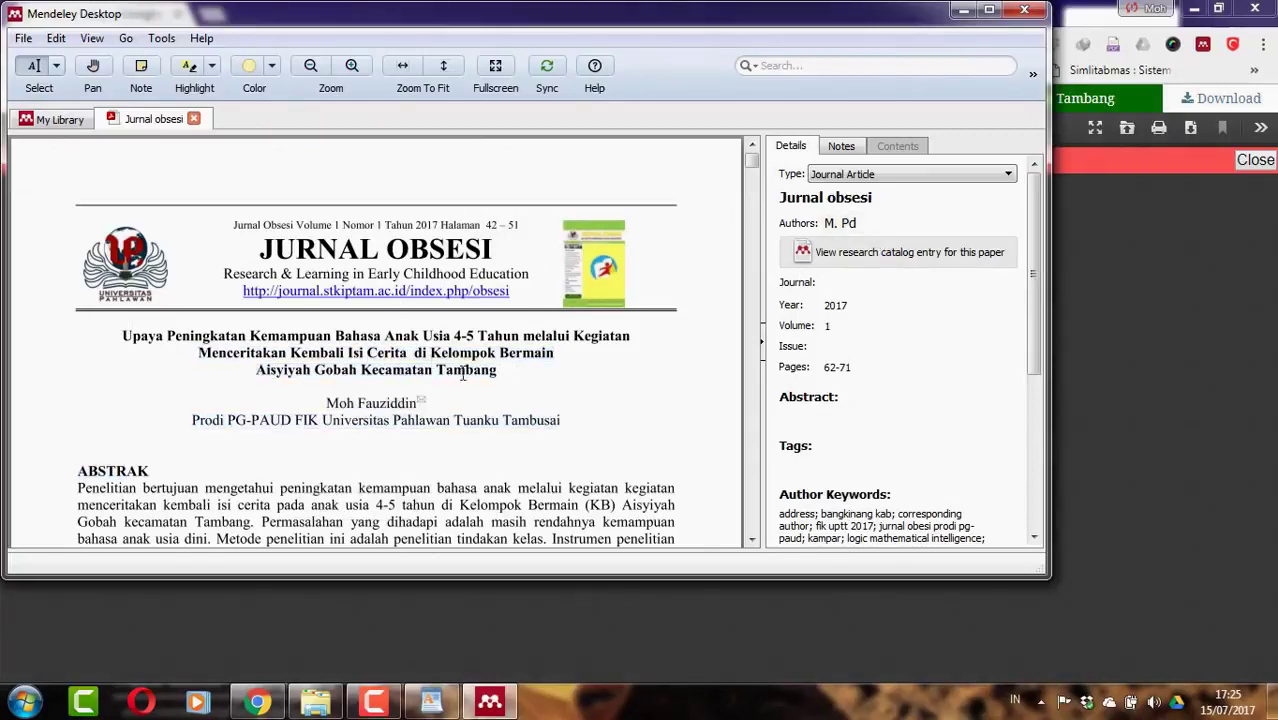
pyautogui.moveTo(121, 336); pyautogui.dragTo(130, 334)
pyautogui.click(148, 333)
pyautogui.moveTo(279, 336); pyautogui.dragTo(504, 379)
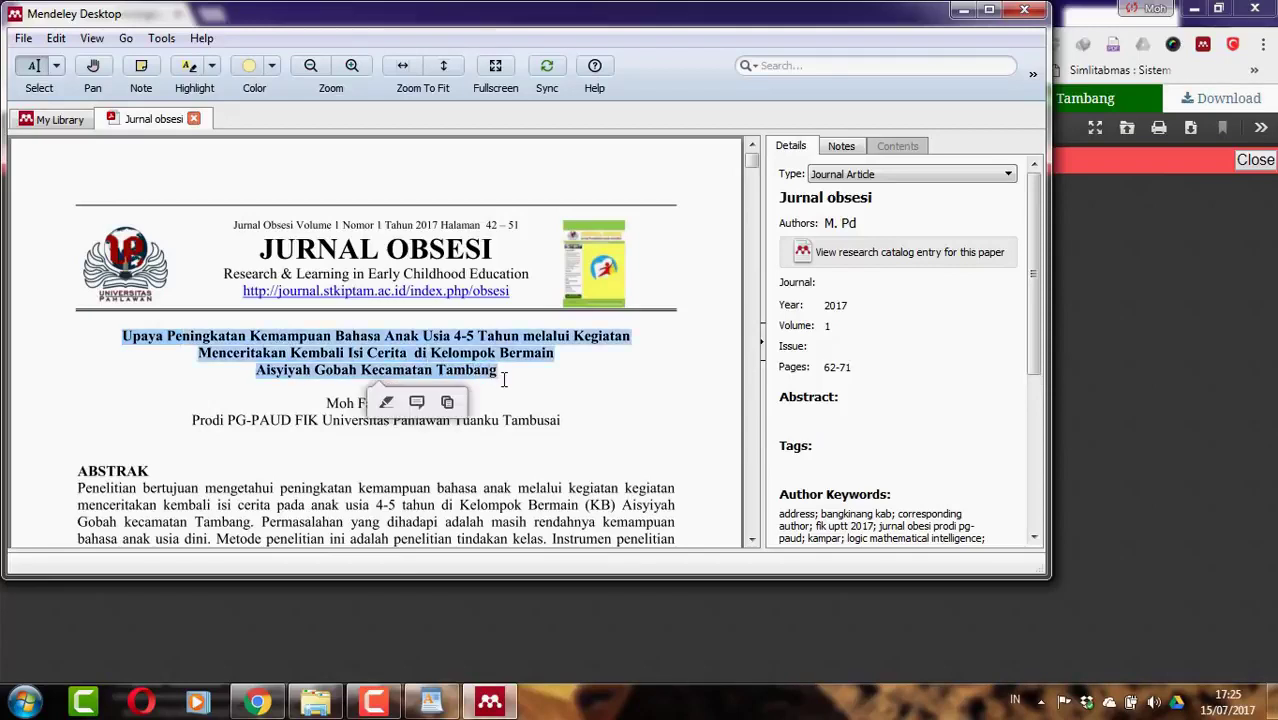
pyautogui.click(905, 195)
pyautogui.moveTo(903, 196); pyautogui.dragTo(761, 204)
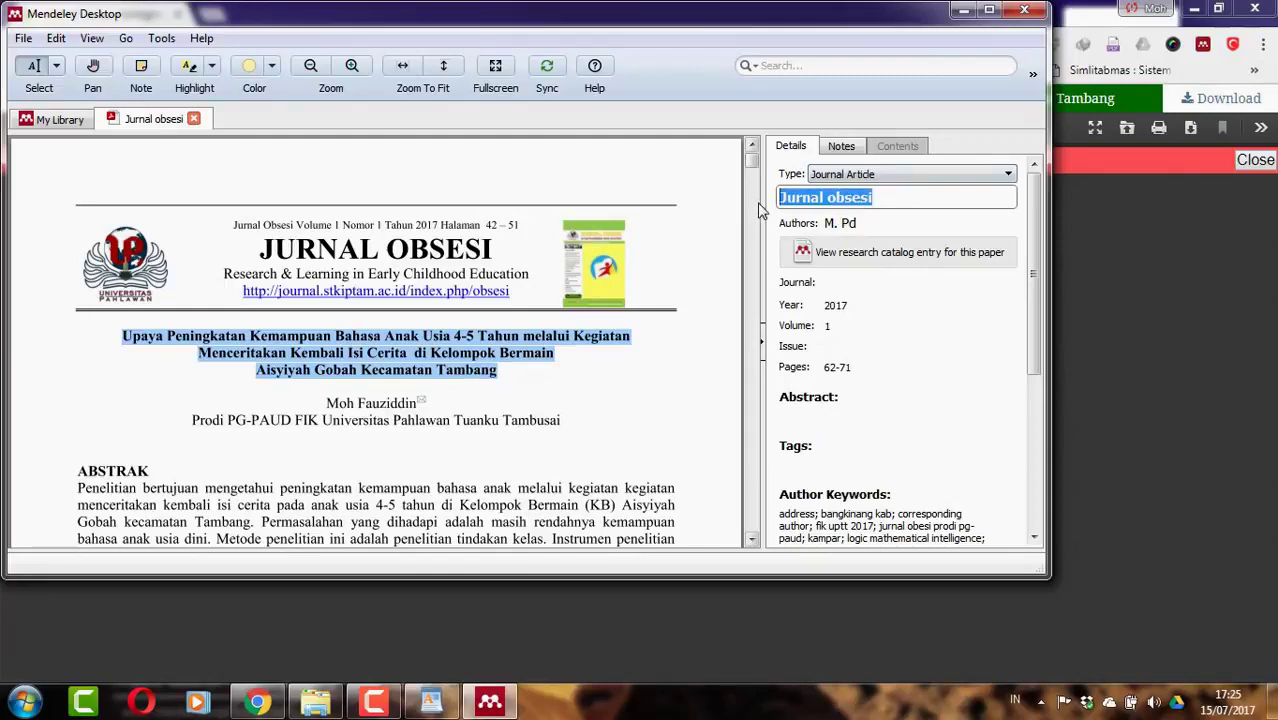
pyautogui.hotkey('ctrl', 'v')
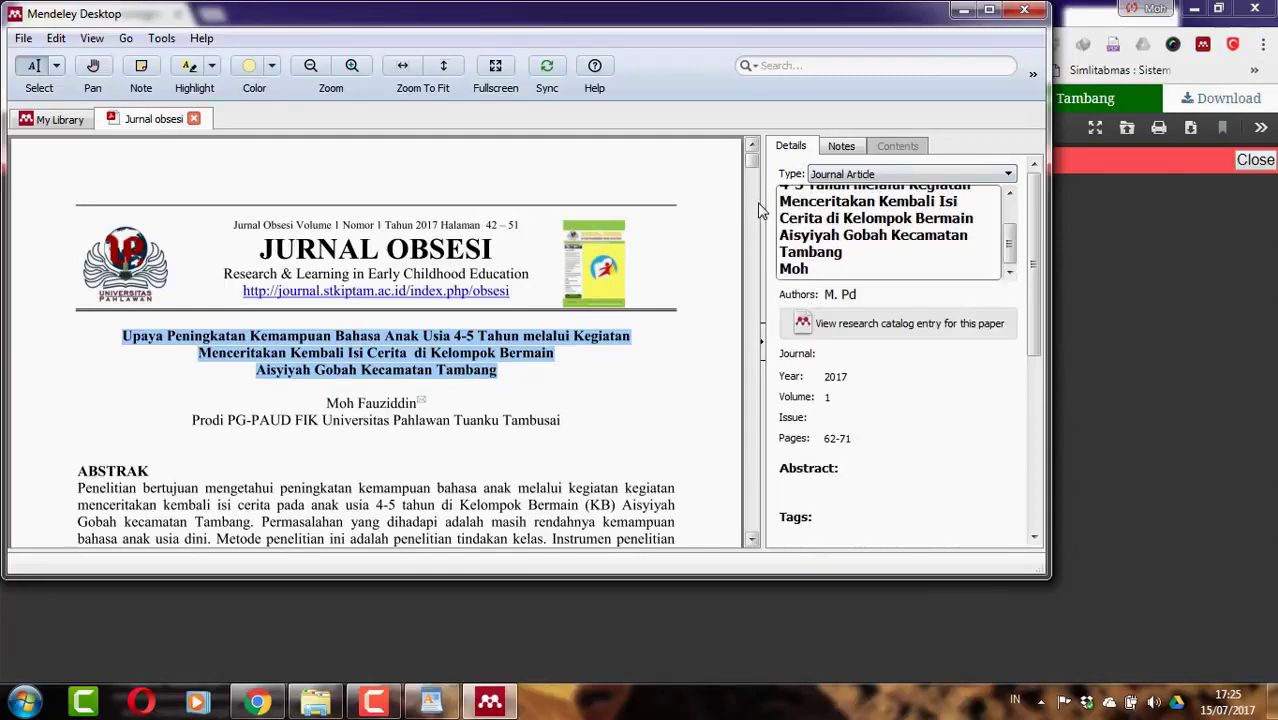
pyautogui.press('BackSpace')
pyautogui.press('BackSpace')
pyautogui.press('BackSpace')
pyautogui.press('BackSpace')
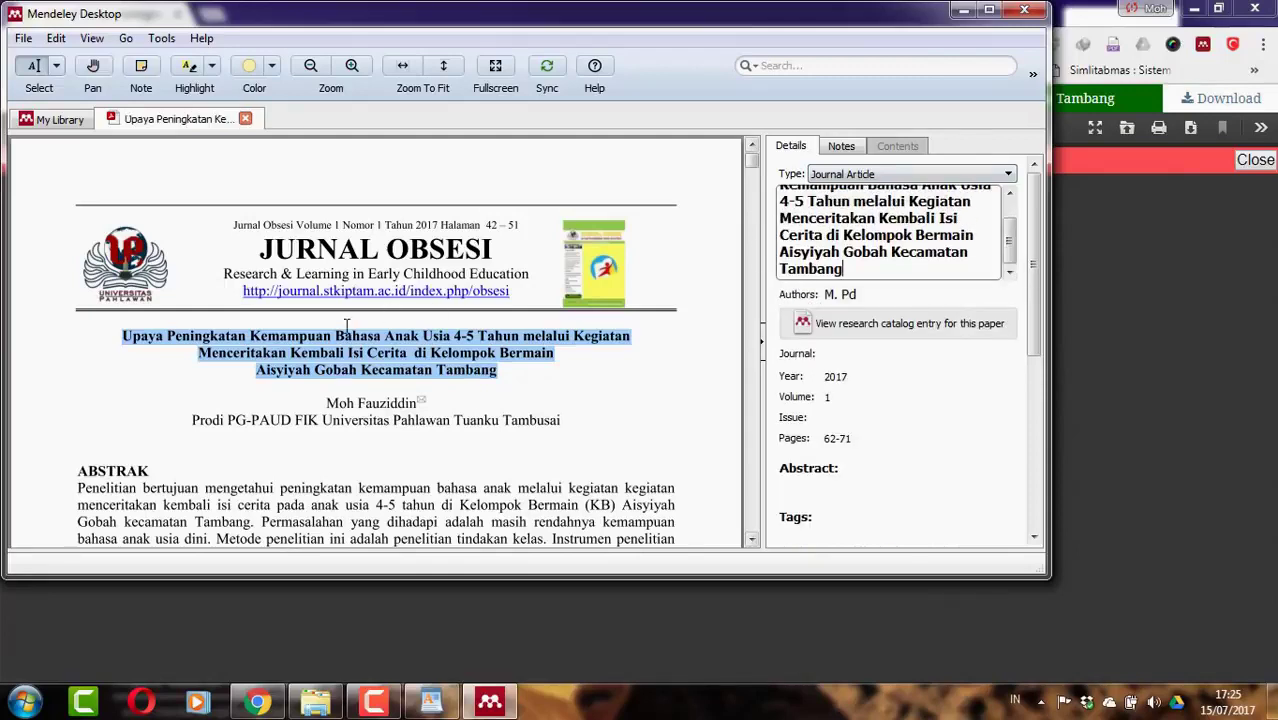
# Step: Replace placeholder author M. Pd with the article's author copied from the PDF, formatted Last, First
pyautogui.moveTo(327, 402); pyautogui.dragTo(418, 404)
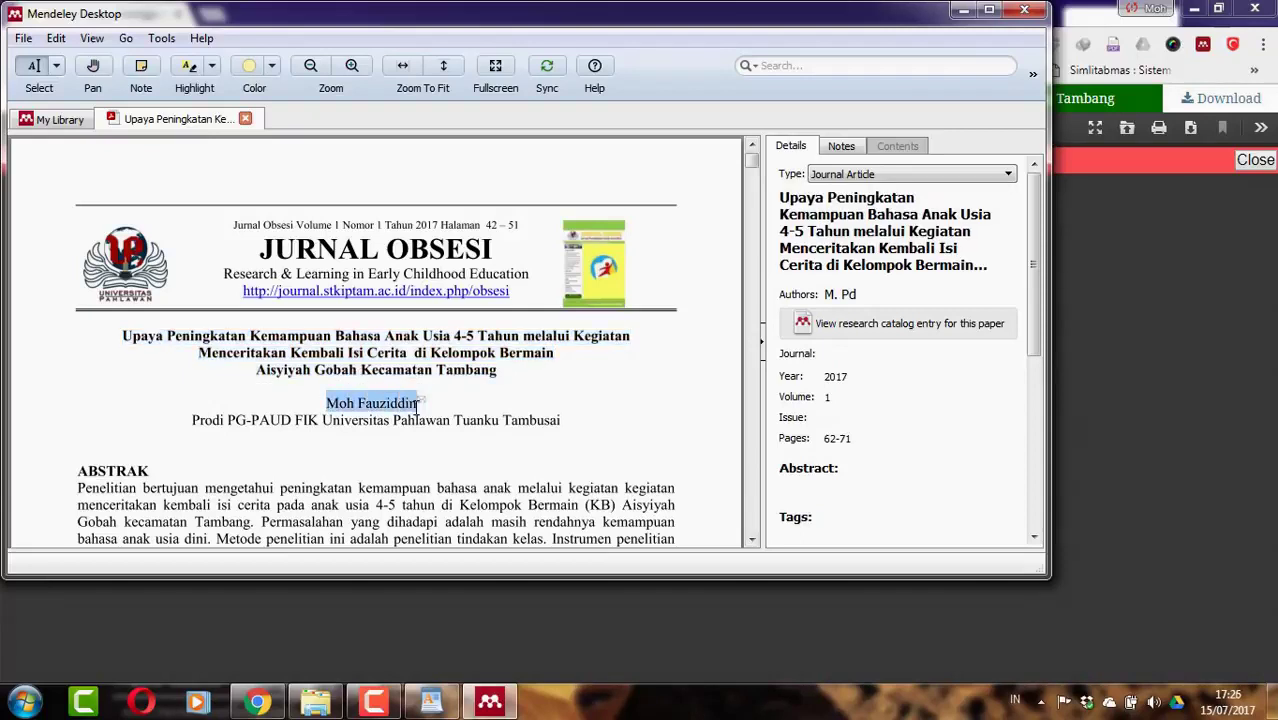
pyautogui.click(884, 293)
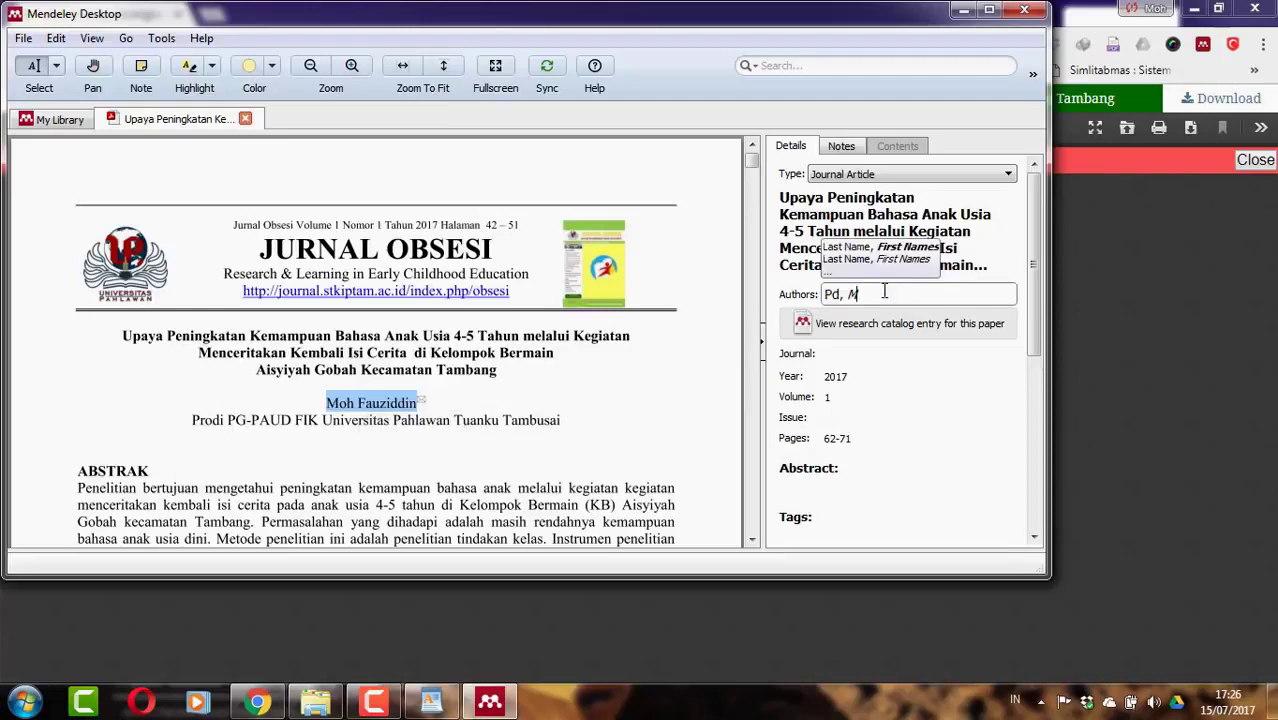
pyautogui.hotkey('ctrl', 'a')
pyautogui.press('BackSpace')
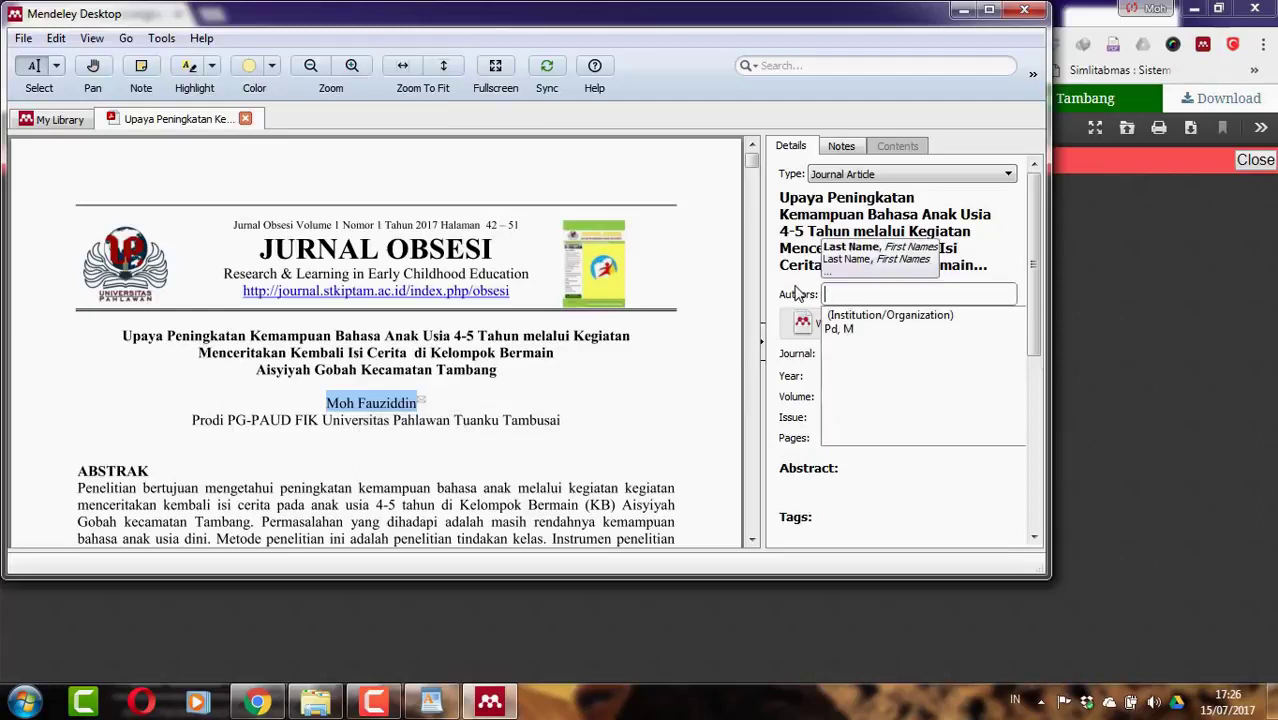
pyautogui.write('Moh Fauziddin')
pyautogui.click(838, 318)
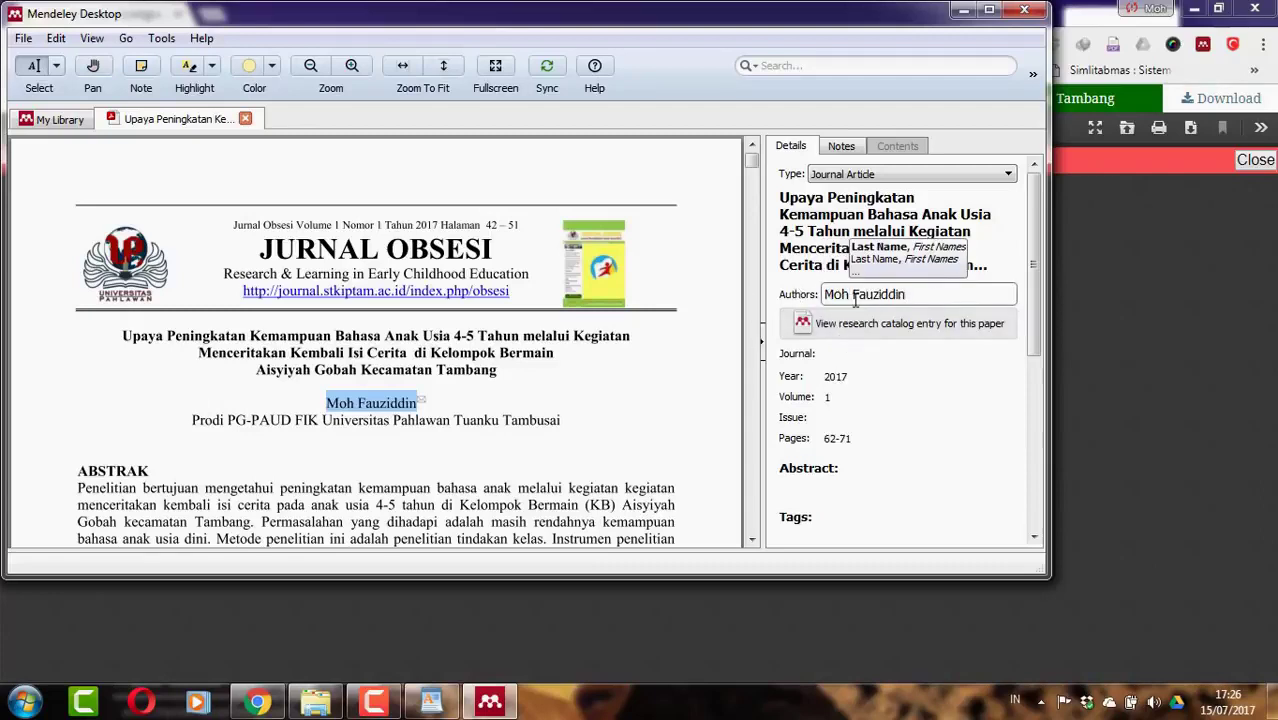
pyautogui.click(854, 296)
pyautogui.press('BackSpace')
pyautogui.press('BackSpace')
pyautogui.press('BackSpace')
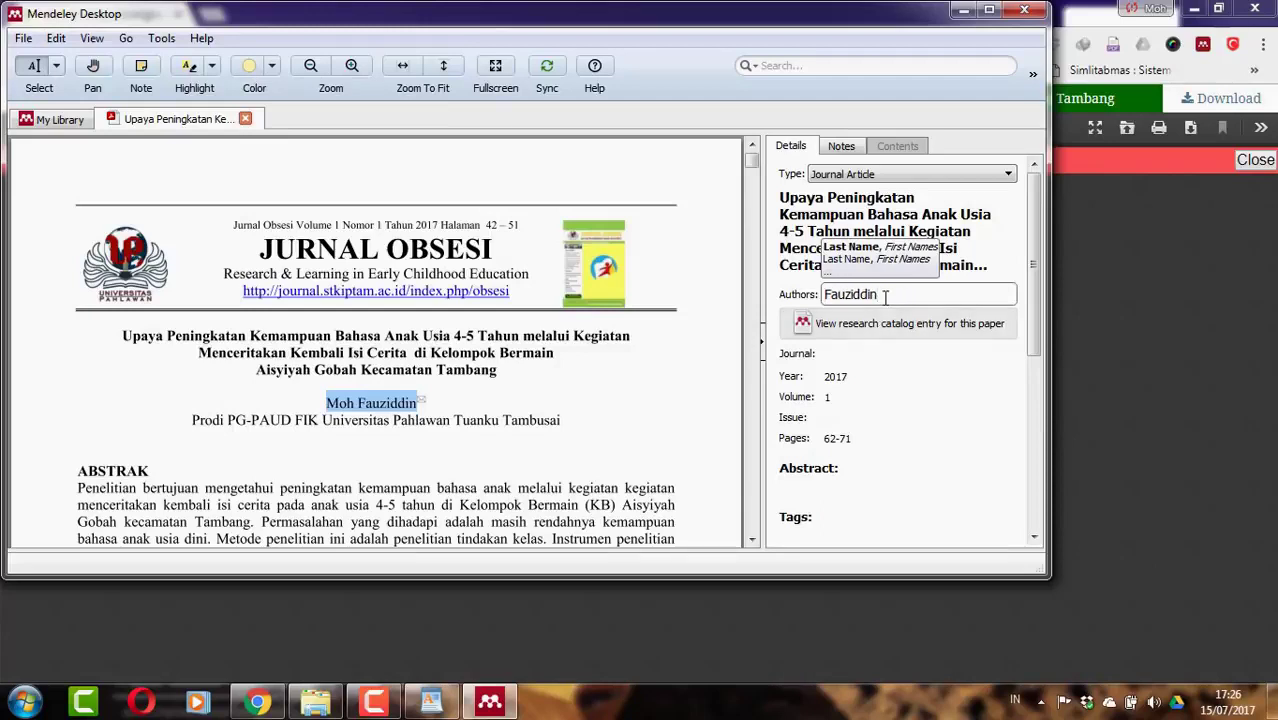
pyautogui.write(', Mohamma')
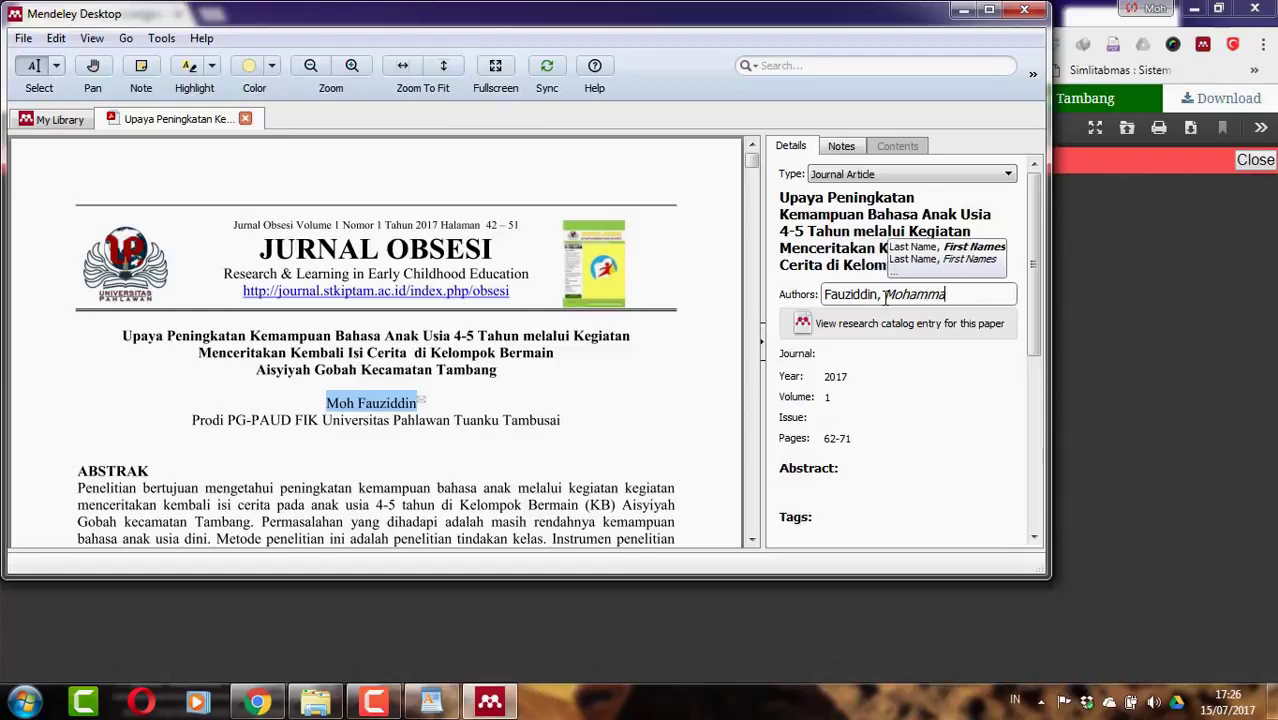
pyautogui.write('d')
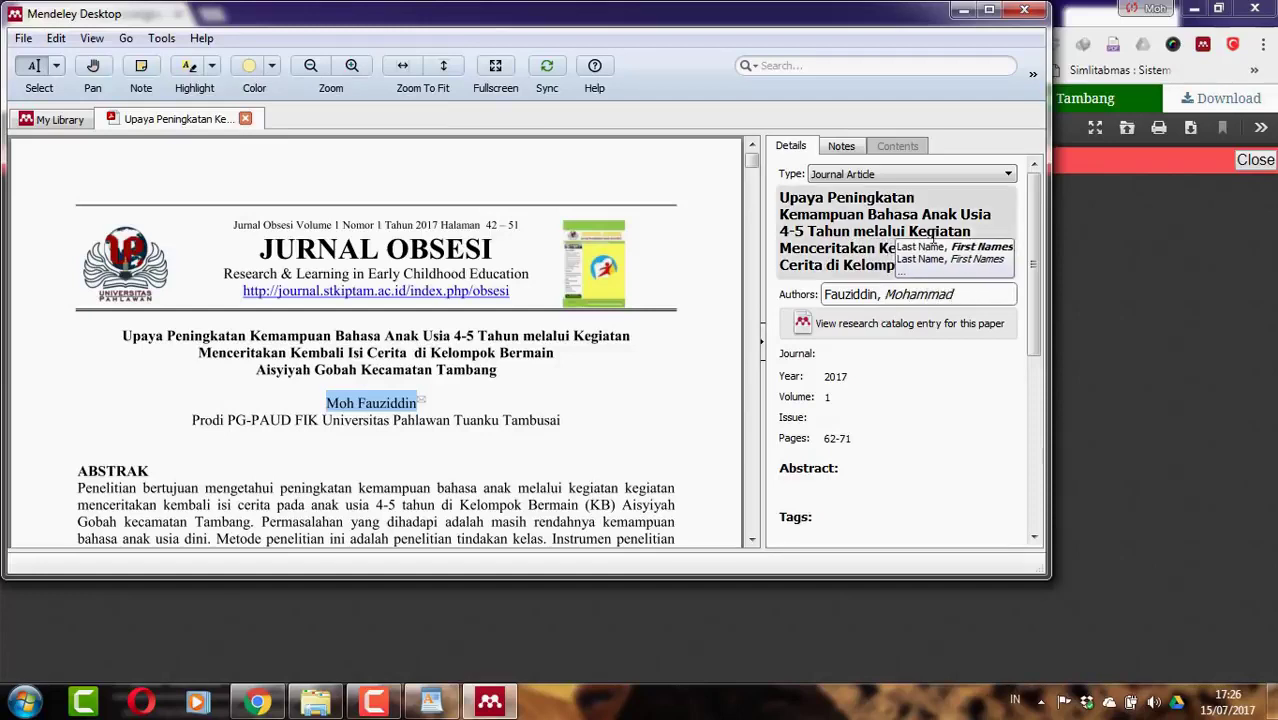
# Step: Set the paper's journal to Obsesi and its issue number to 1
pyautogui.click(897, 352)
pyautogui.write('Obsesi')
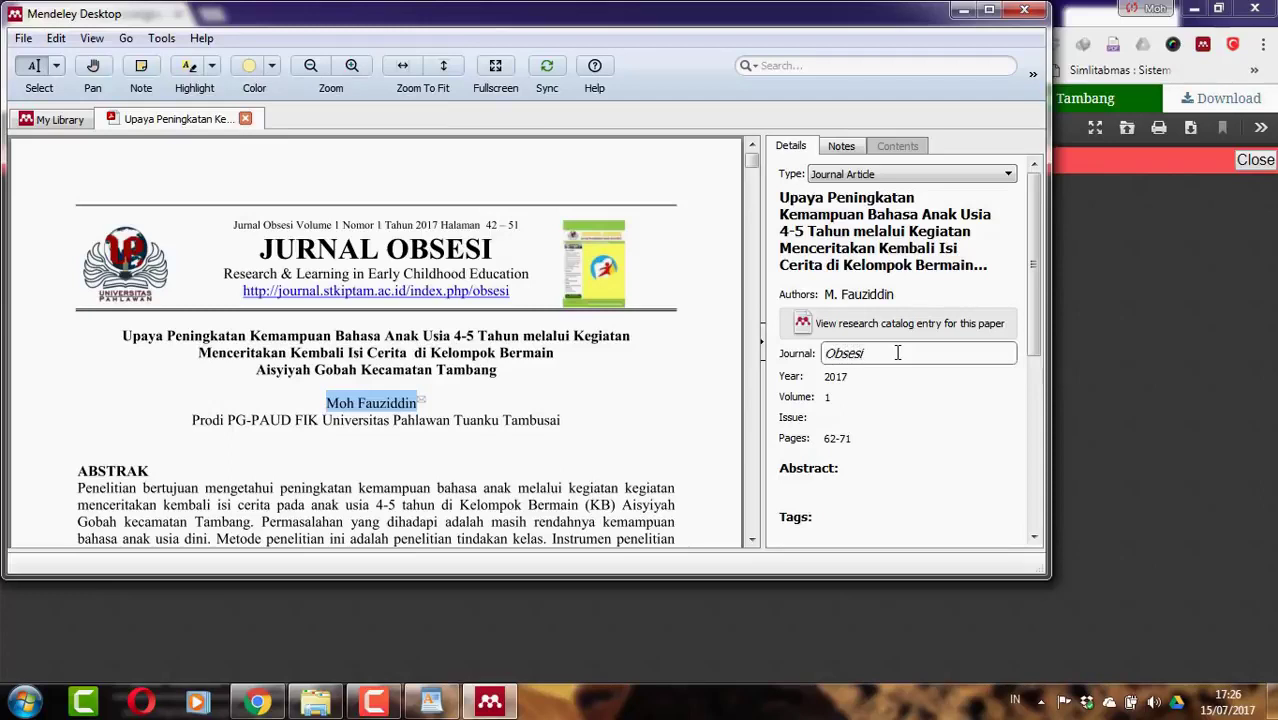
pyautogui.press('Tab')
pyautogui.press('Tab')
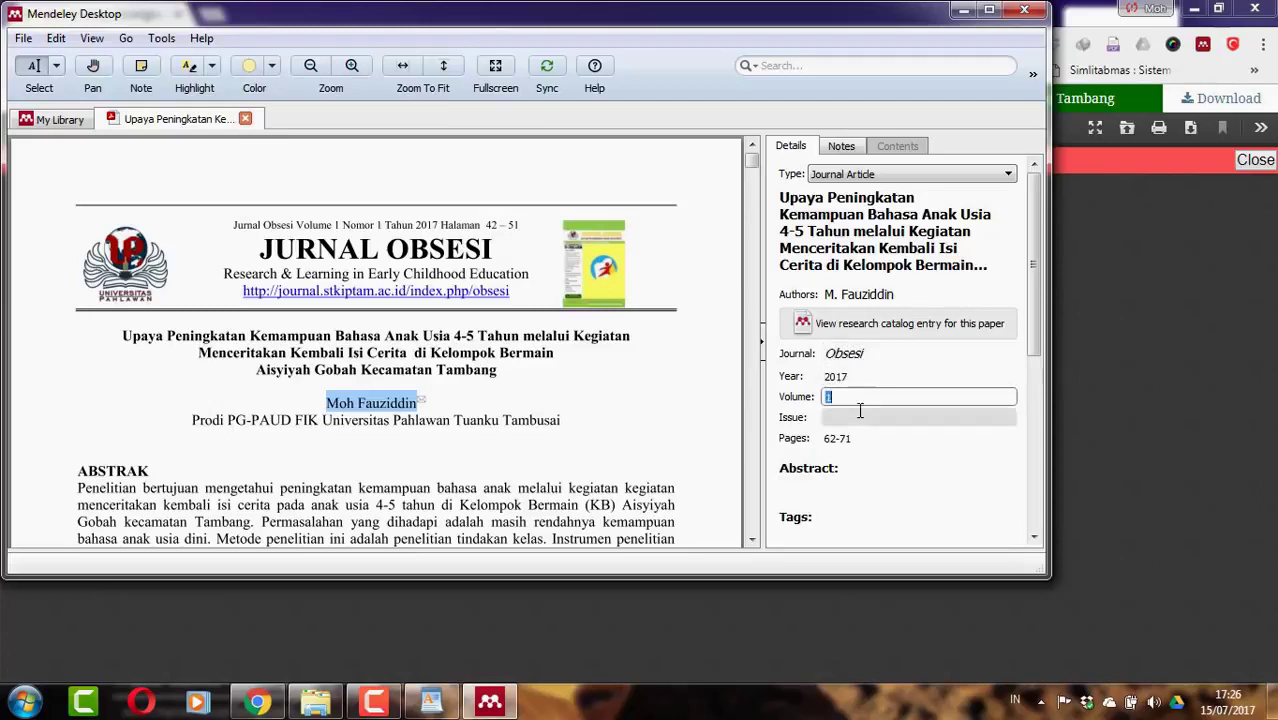
pyautogui.press('Tab')
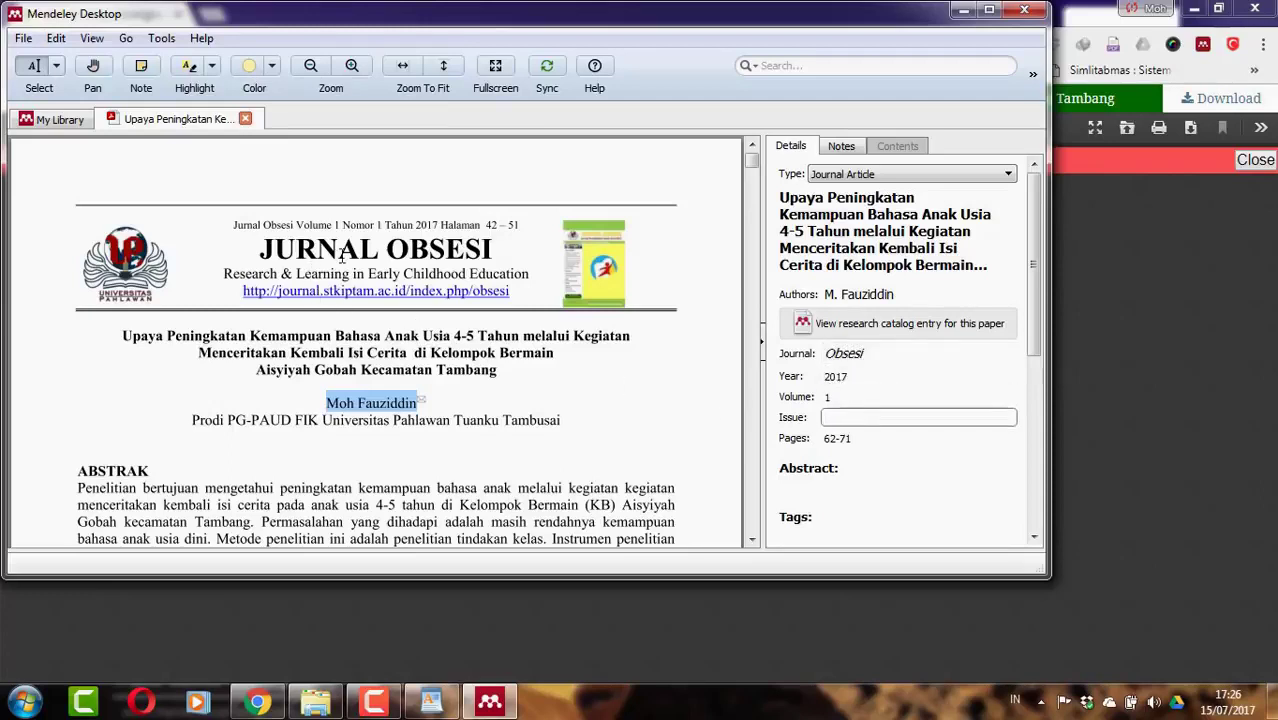
pyautogui.write('1')
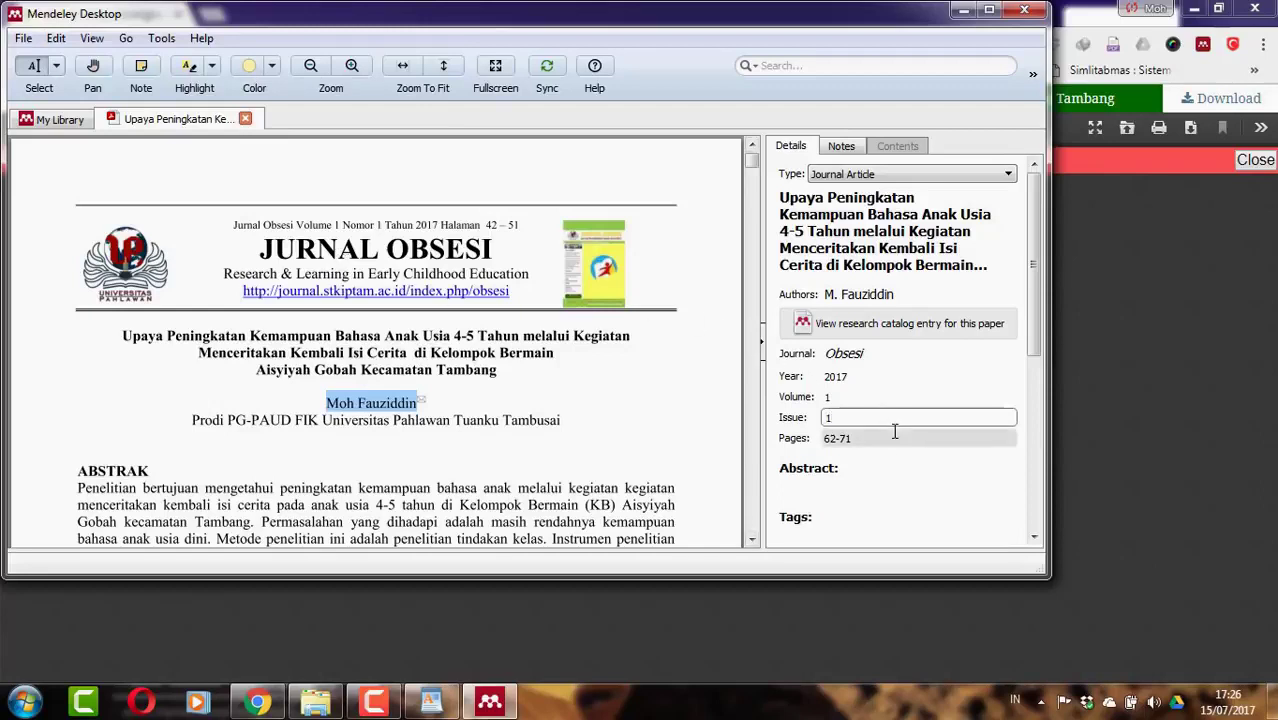
# Step: Scroll through the Details pane to review the author keywords and attached files
pyautogui.scroll(-1, 874, 473)
pyautogui.scroll(-2, 876, 476)
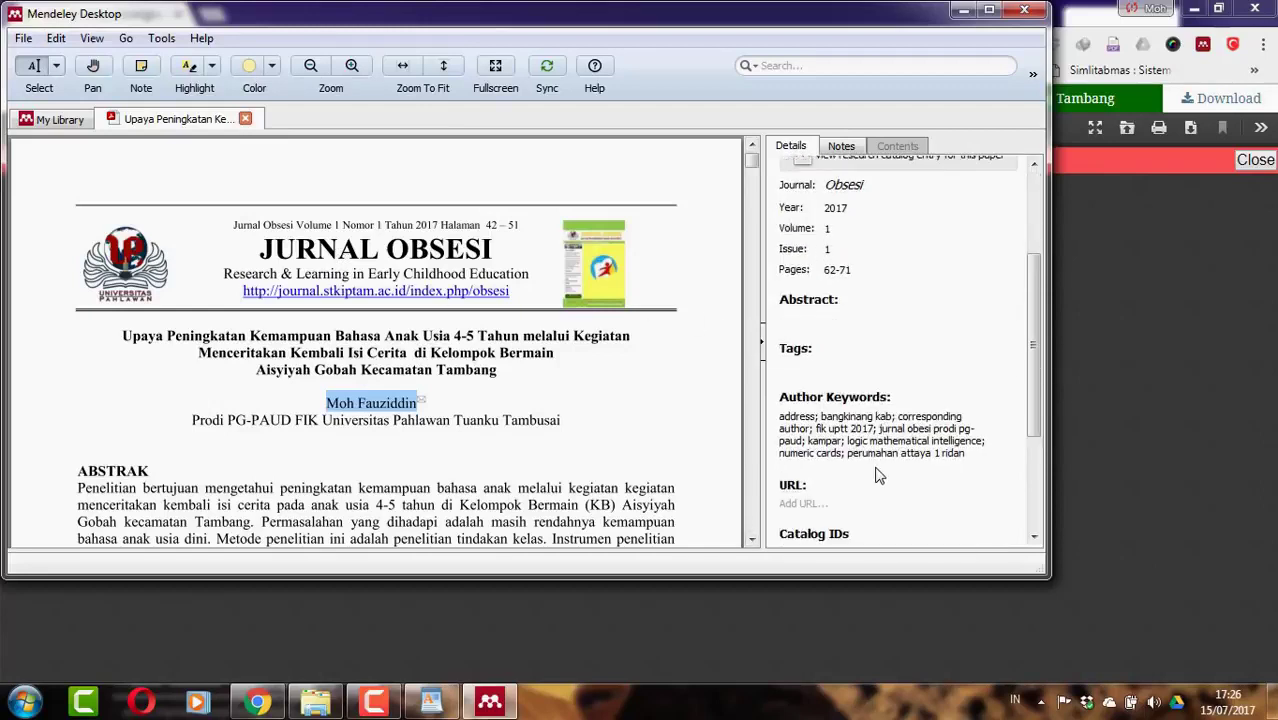
pyautogui.scroll(-1, 876, 476)
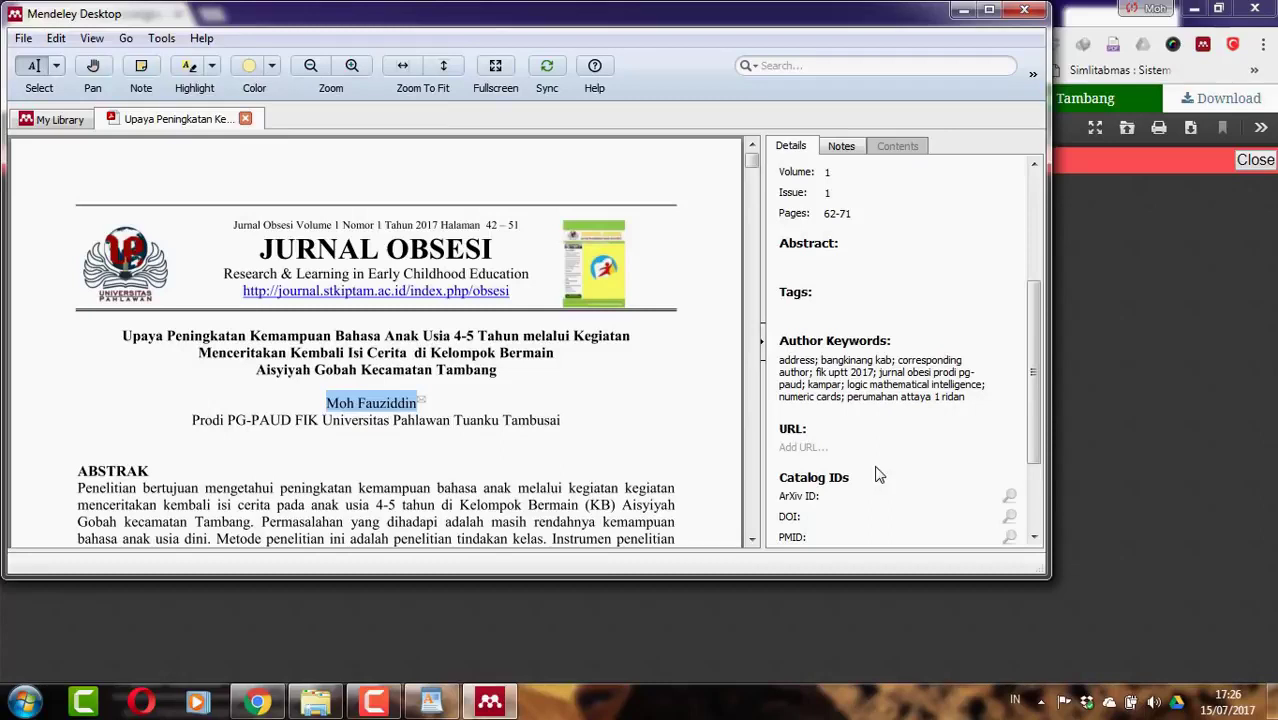
pyautogui.click(860, 384)
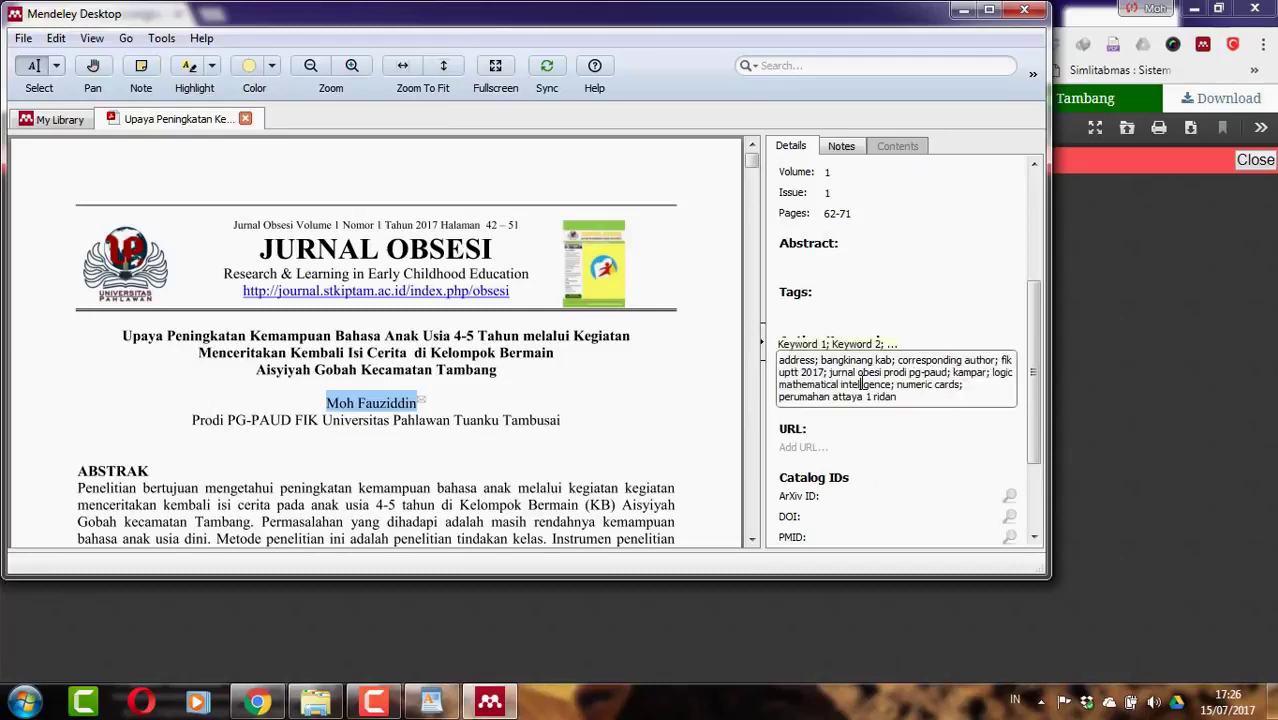
pyautogui.scroll(-1, 912, 422)
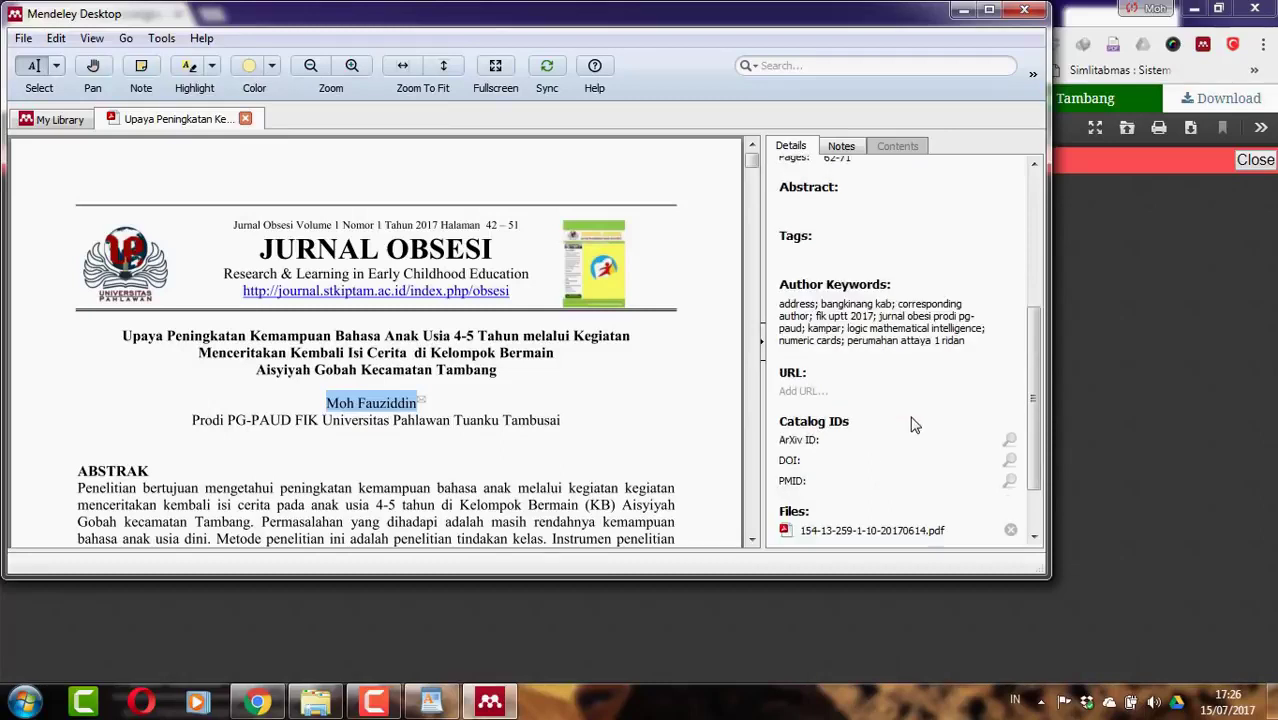
pyautogui.scroll(-1, 912, 422)
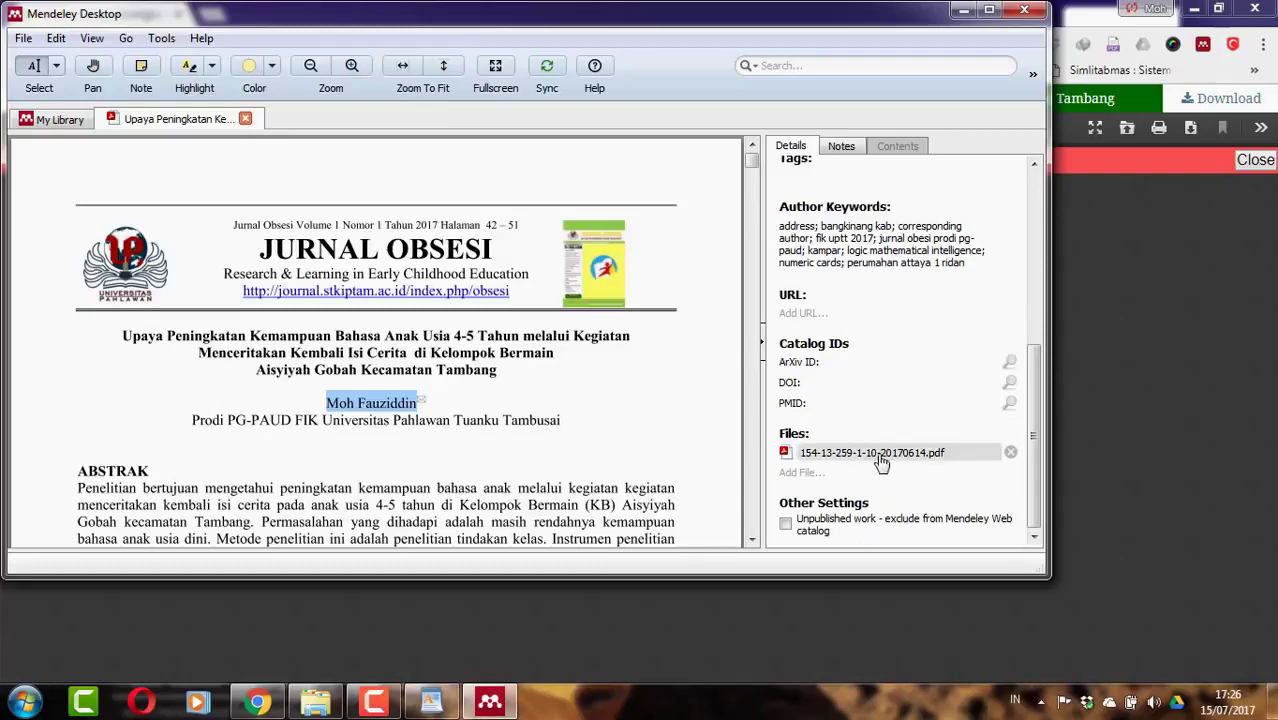
pyautogui.scroll(6, 876, 440)
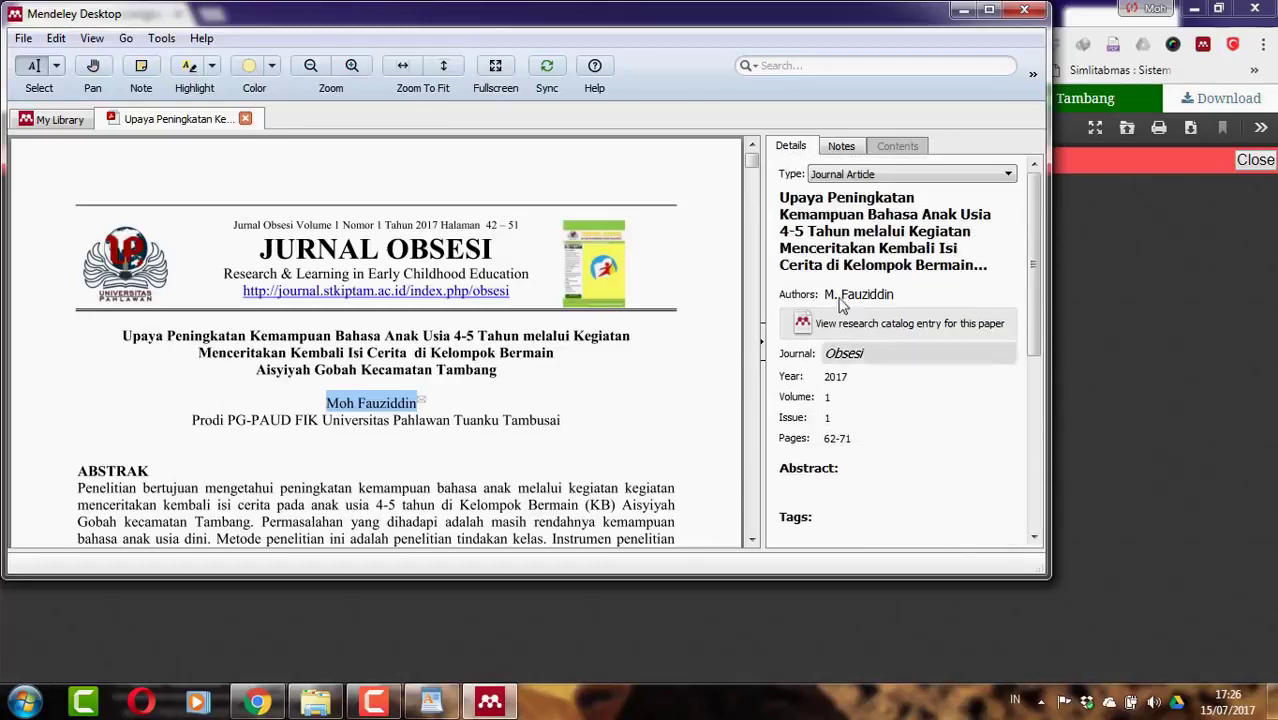
# Step: Open the second Jurnal obsesi PDF from My Library and copy its article title
pyautogui.click(60, 119)
pyautogui.doubleClick(408, 245)
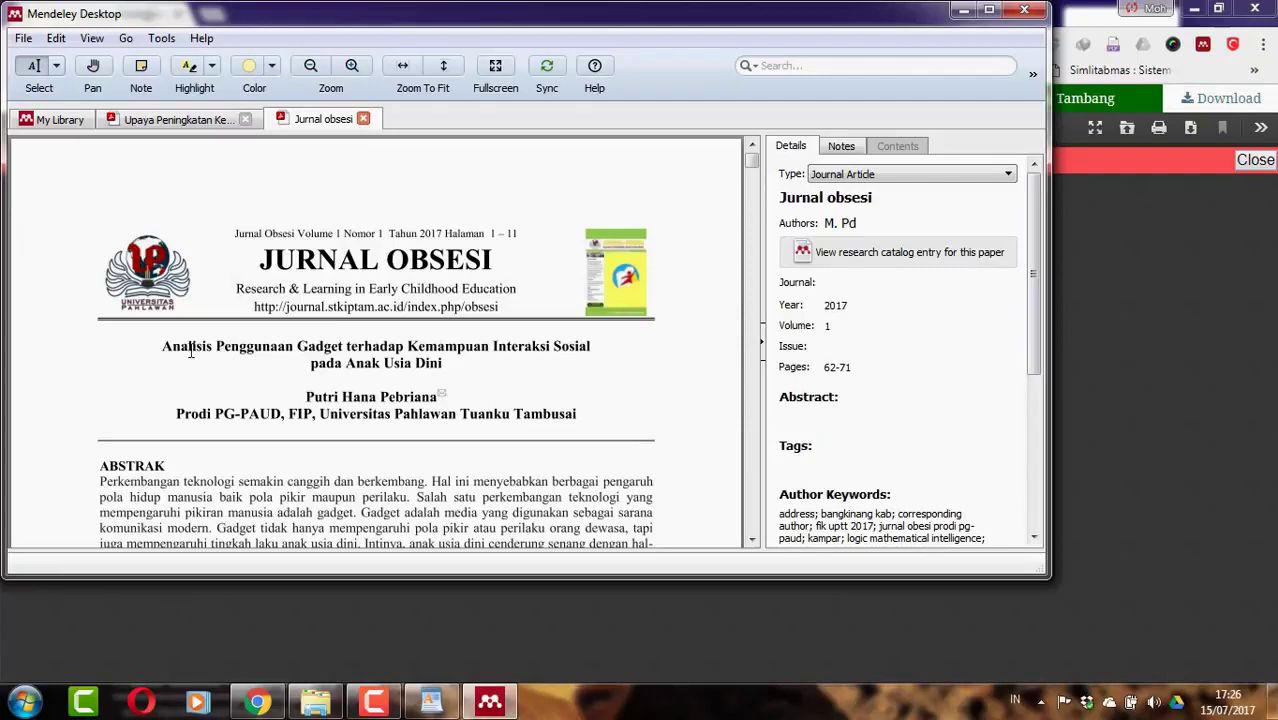
pyautogui.moveTo(157, 345)
pyautogui.mouseDown()
pyautogui.moveTo(440, 365)
pyautogui.moveTo(170, 338)
pyautogui.mouseUp()
pyautogui.click(436, 367)
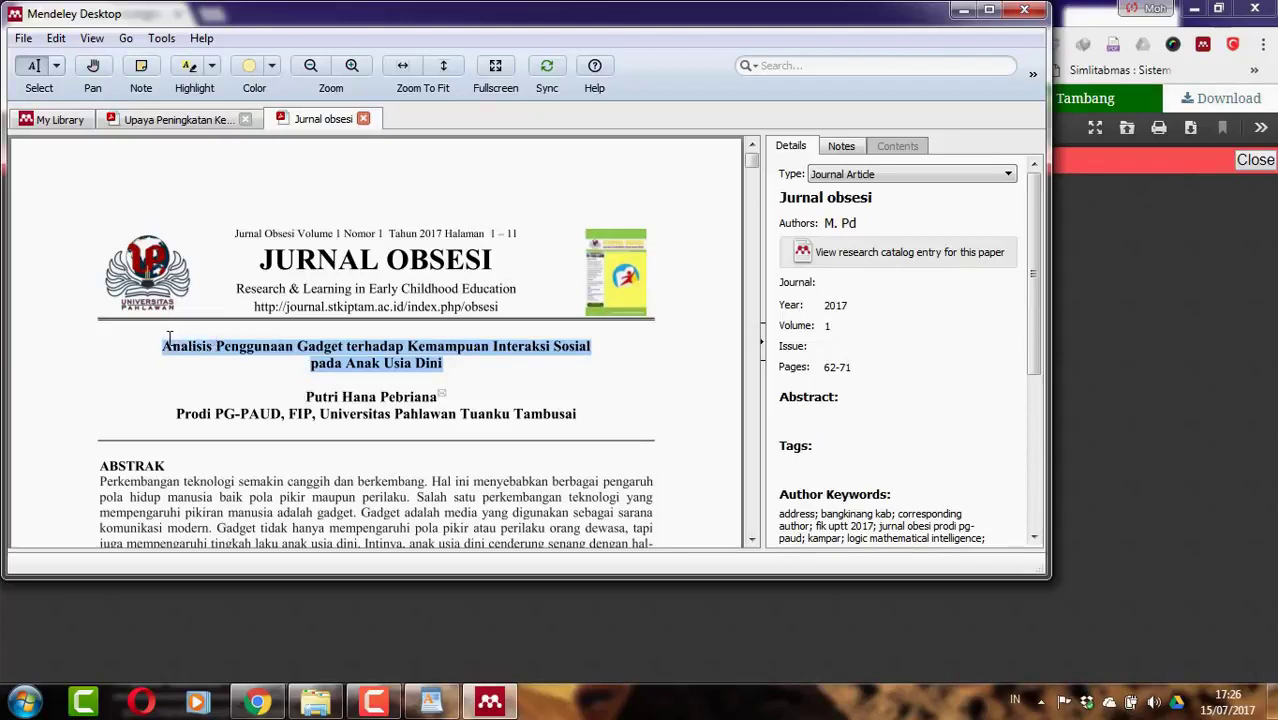
pyautogui.click(405, 394)
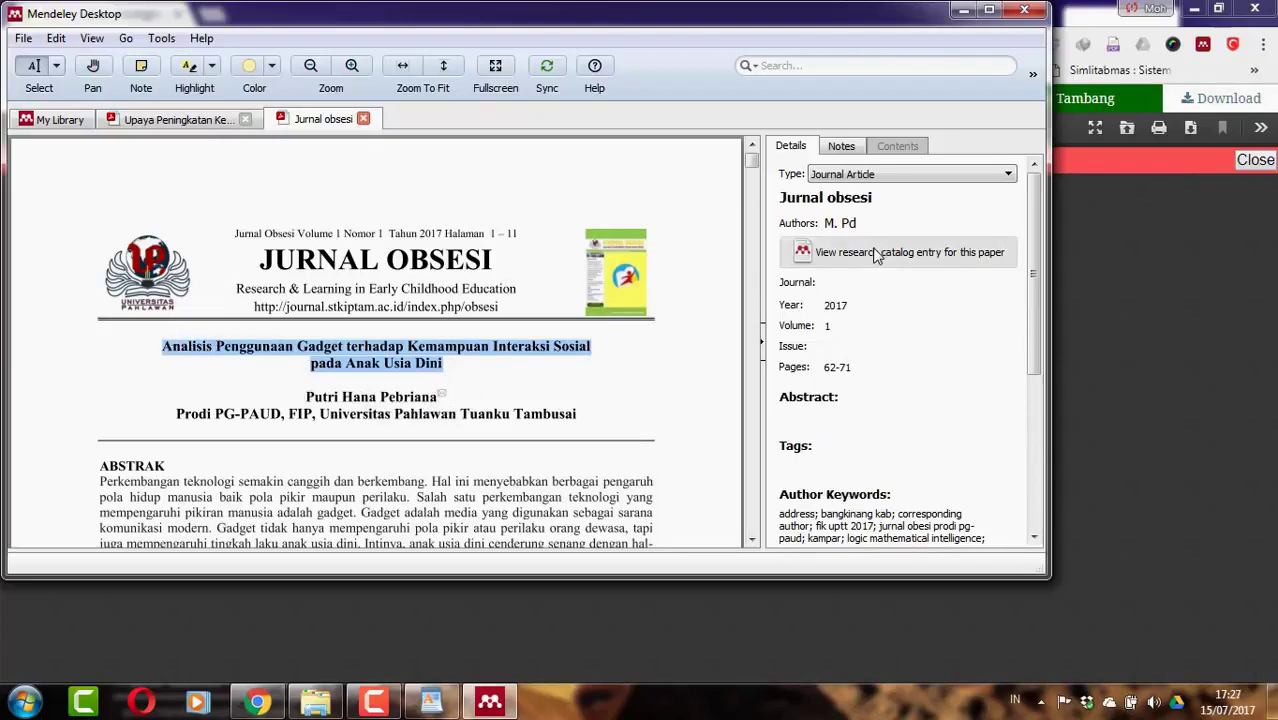
# Step: Select the placeholder text in the entry's Title field for replacement
pyautogui.click(886, 197)
pyautogui.doubleClick(888, 197)
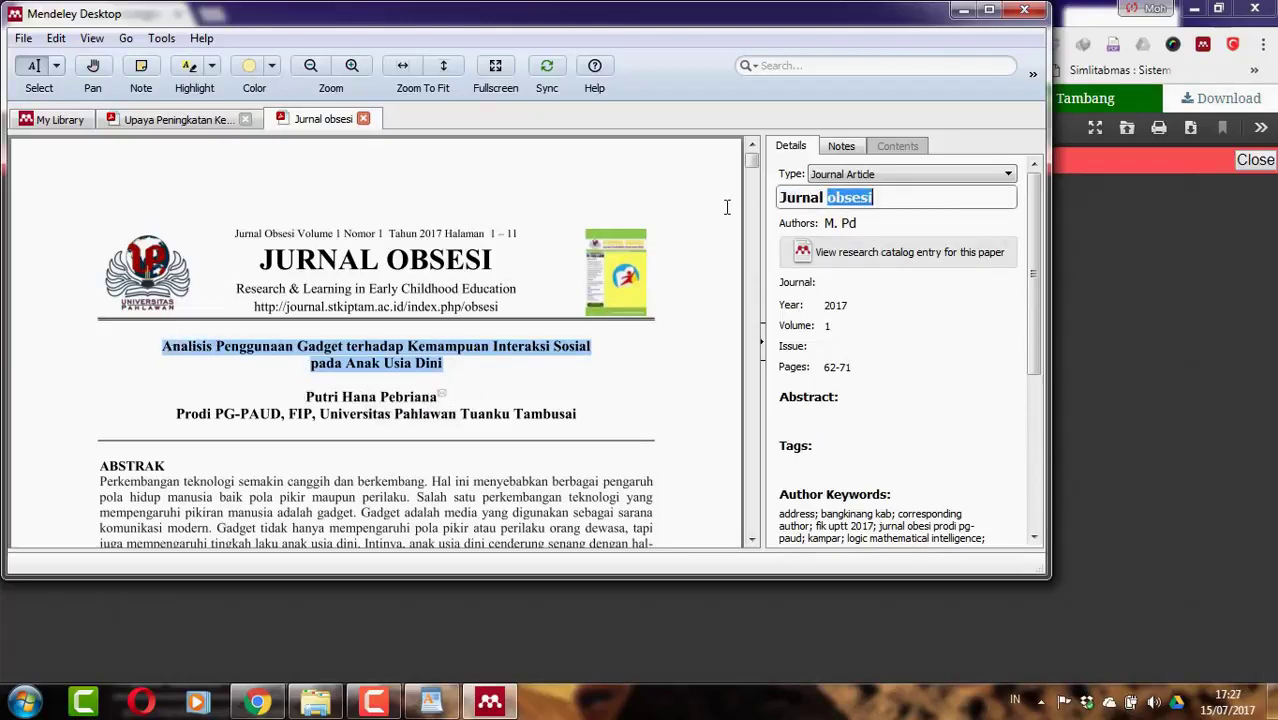
pyautogui.click(742, 197)
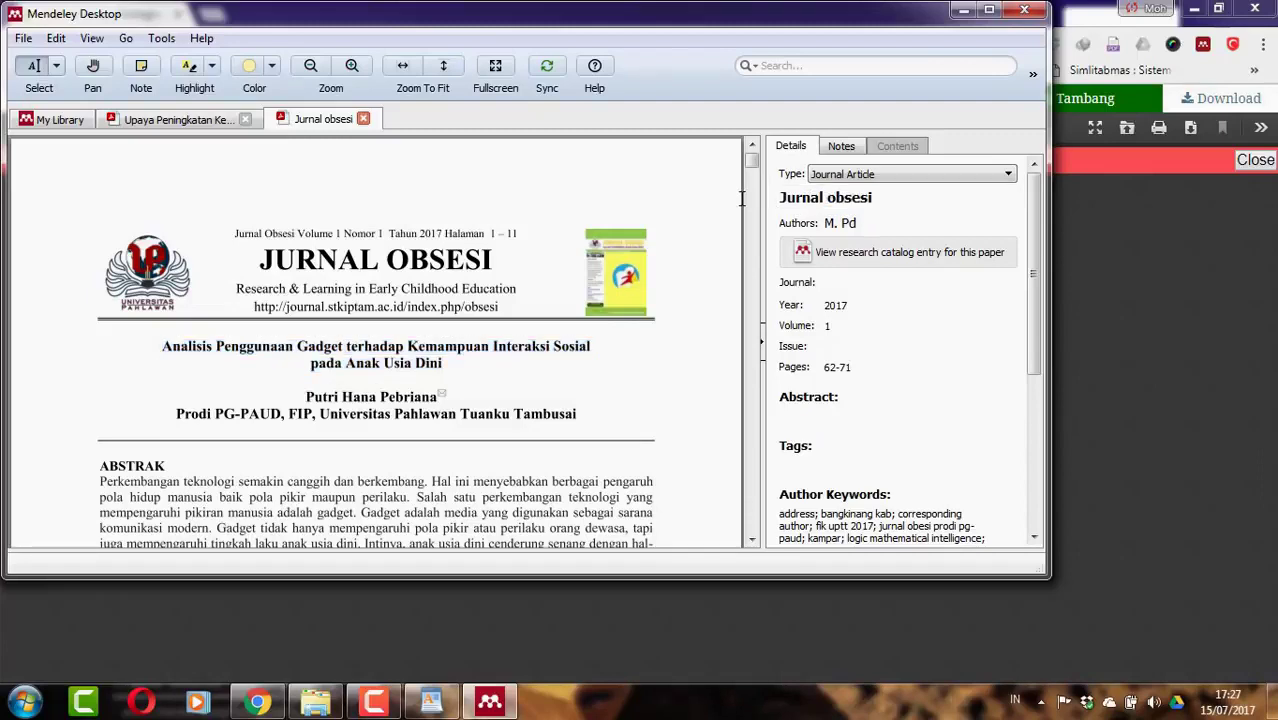
pyautogui.click(911, 199)
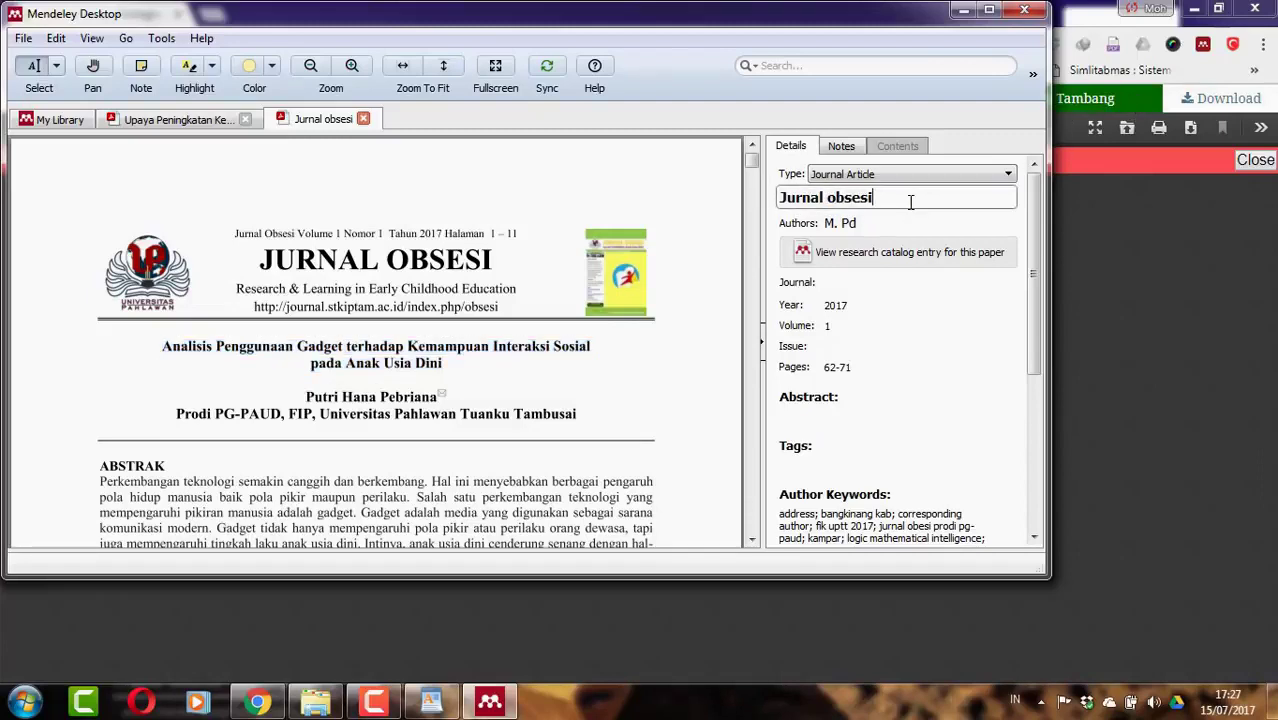
pyautogui.moveTo(909, 199); pyautogui.dragTo(772, 195)
# Step: Paste the copied gadget article title, then replace the placeholder author with the name from the PDF
pyautogui.hotkey('ctrl', 'v')
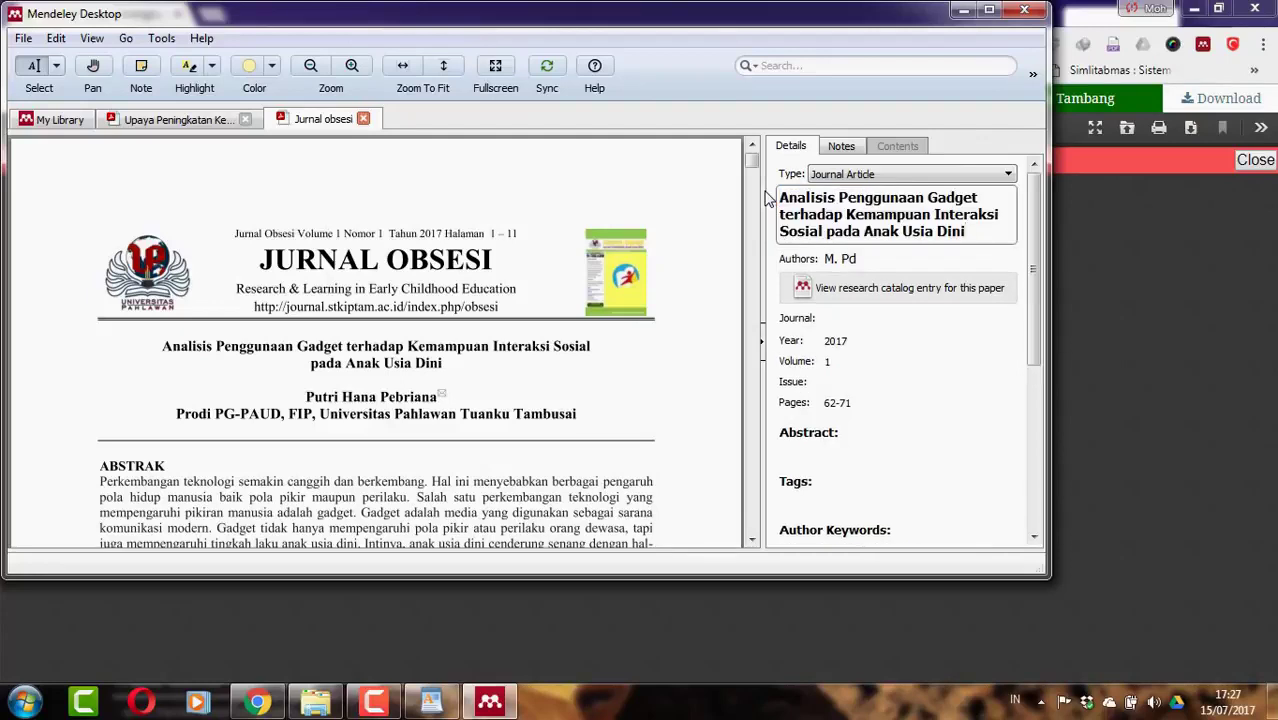
pyautogui.press('Tab')
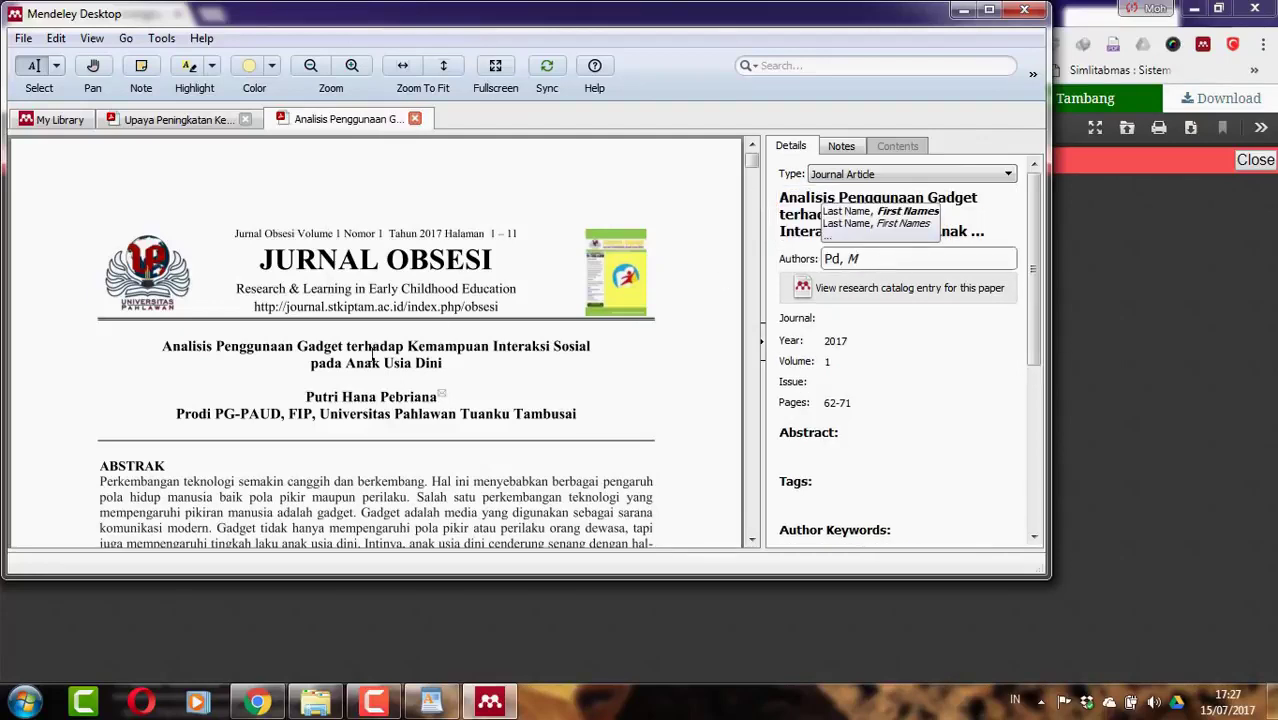
pyautogui.moveTo(307, 397); pyautogui.dragTo(432, 393)
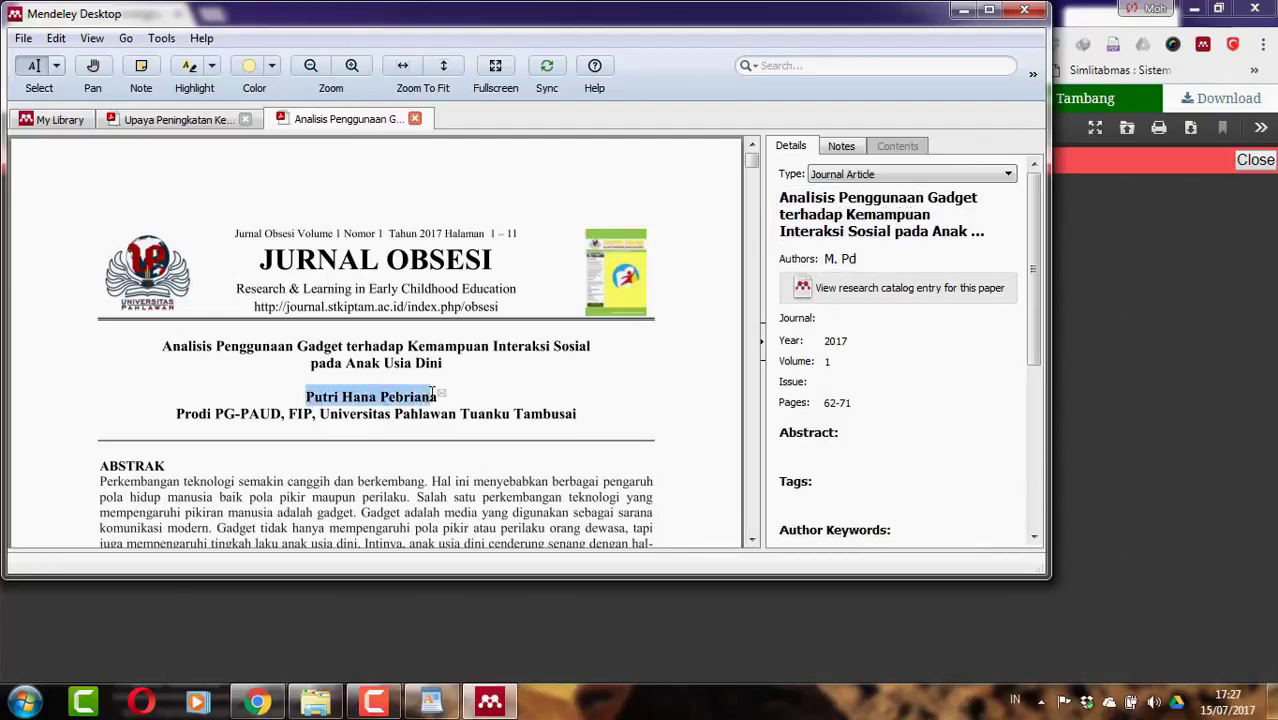
pyautogui.click(842, 259)
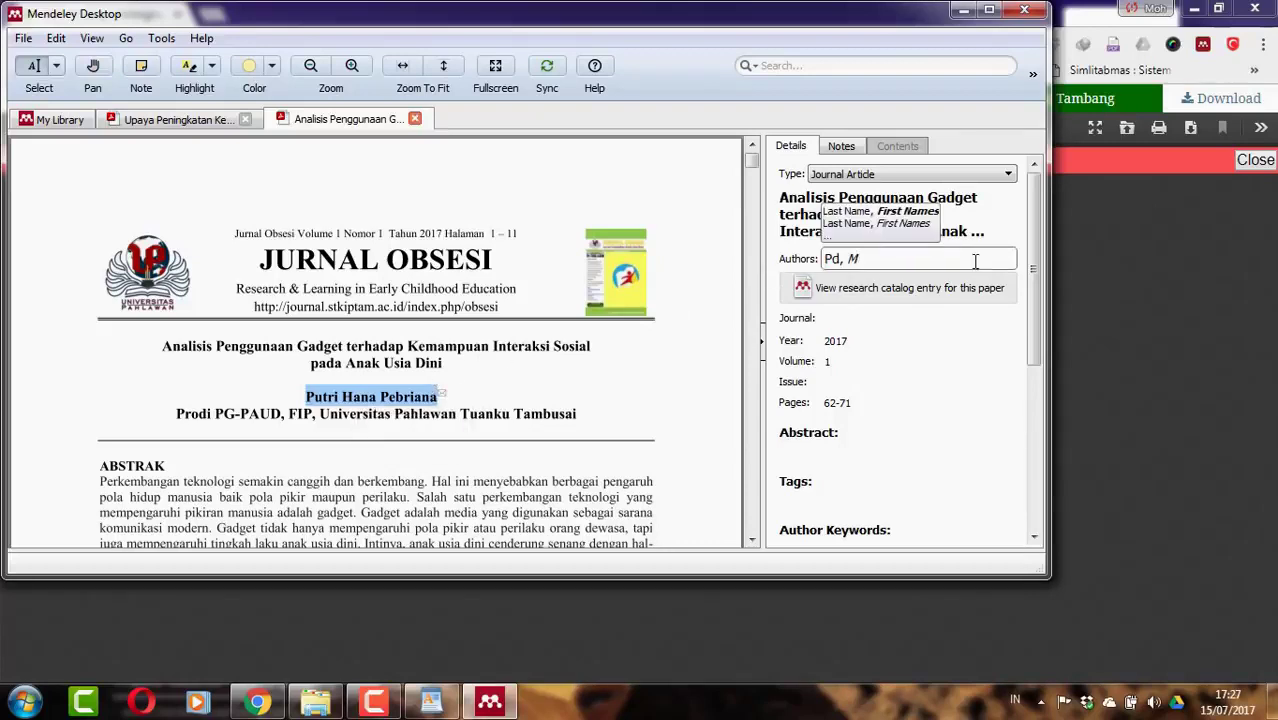
pyautogui.press('BackSpace')
pyautogui.press('BackSpace')
pyautogui.press('BackSpace')
pyautogui.press('BackSpace')
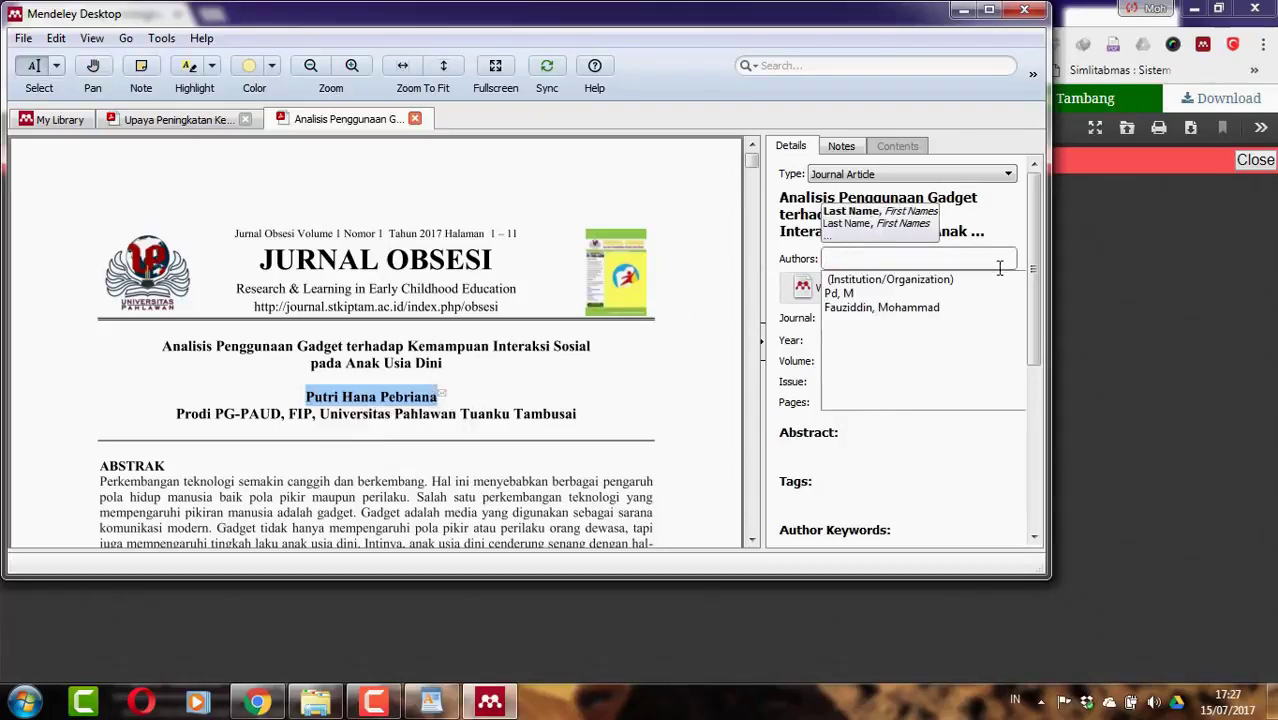
pyautogui.hotkey('ctrl', 'v')
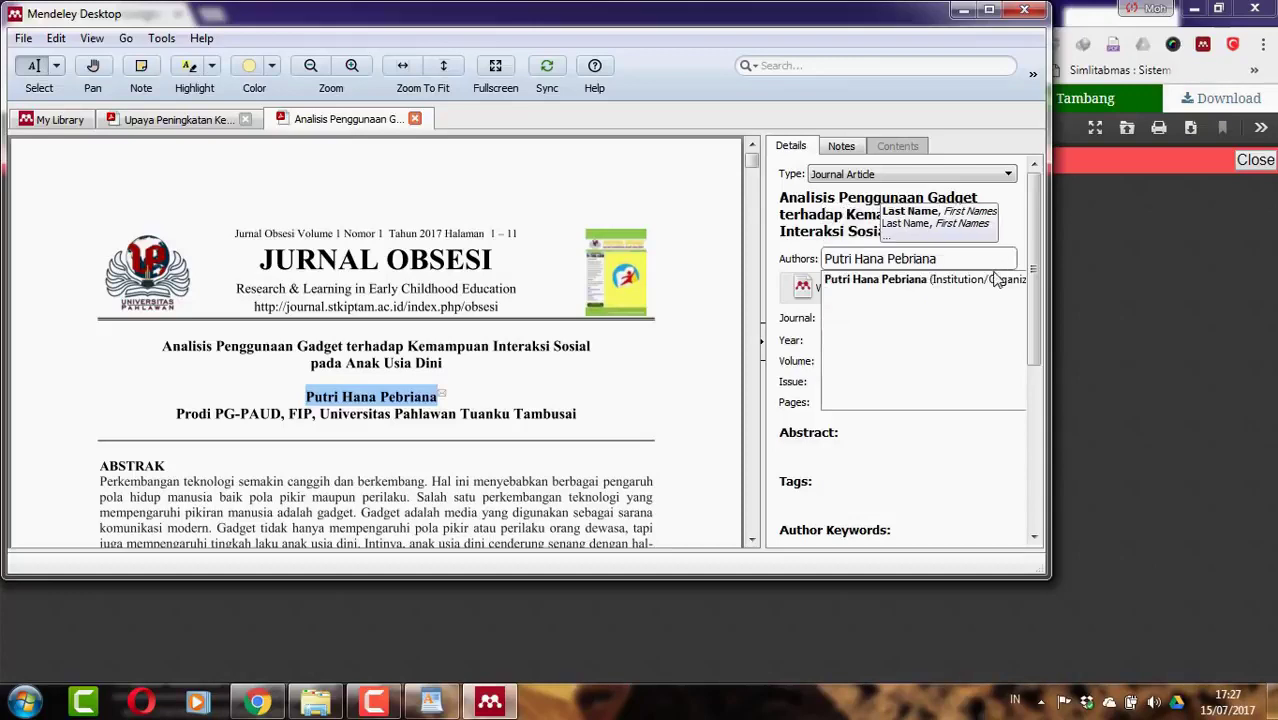
# Step: Reformat the author entry into surname-comma-given-names form, removing the duplicate surname
pyautogui.click(856, 260)
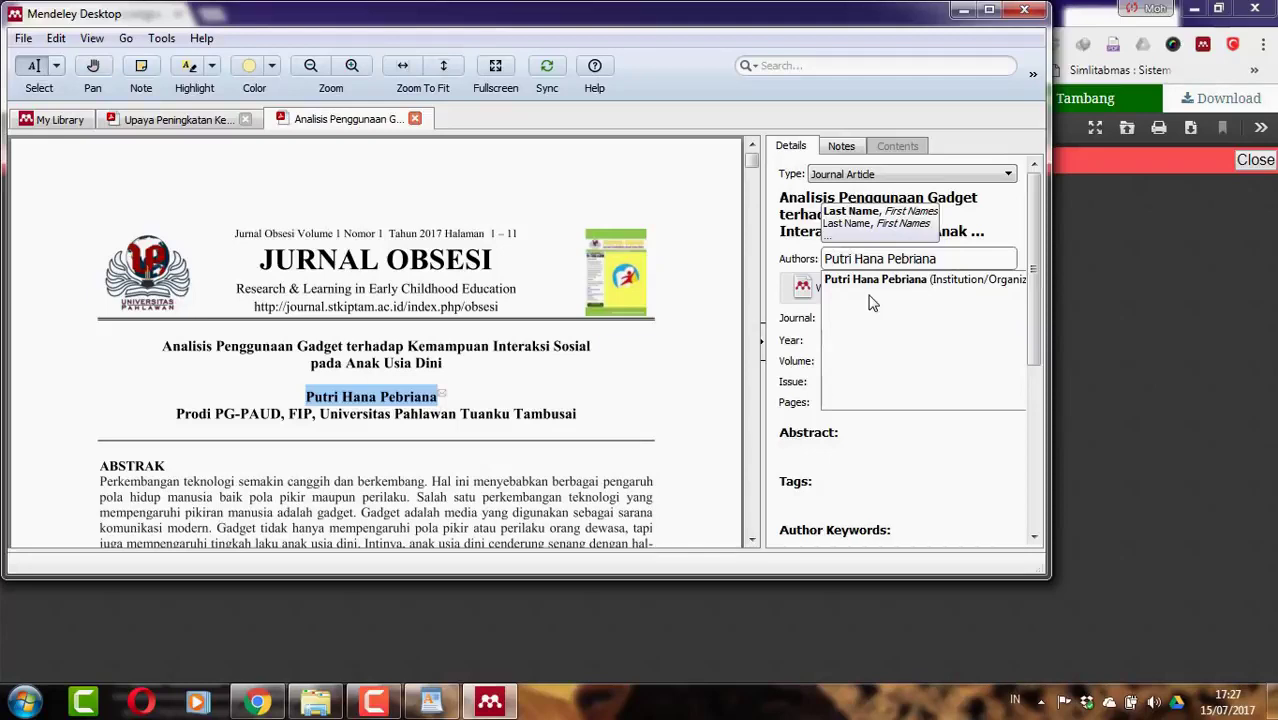
pyautogui.write('Pebri')
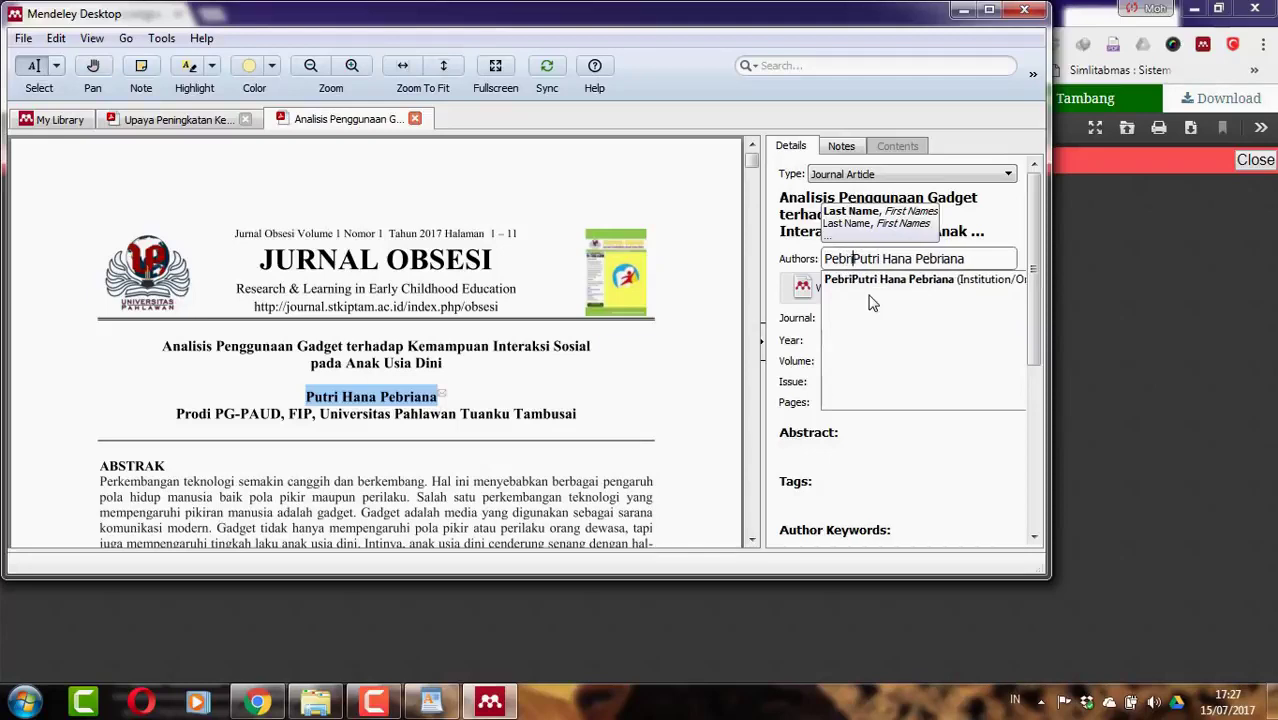
pyautogui.write('ana,')
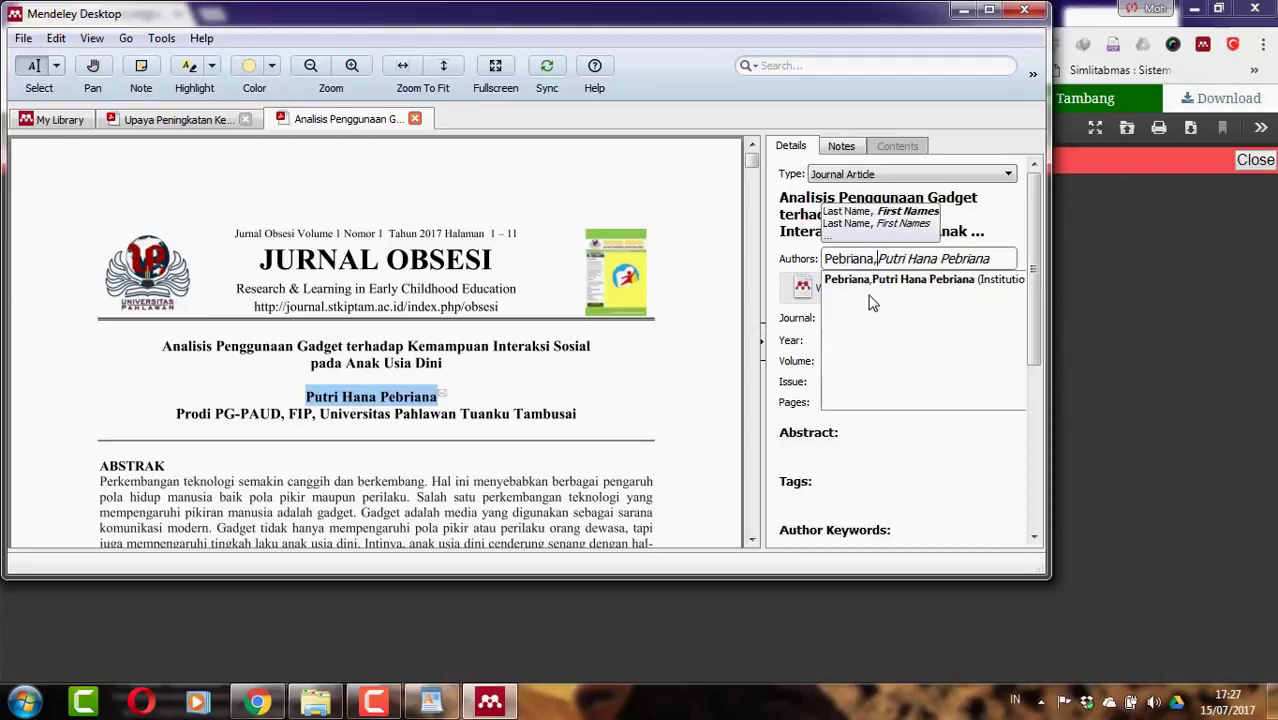
pyautogui.press('Delete')
pyautogui.press('Delete')
pyautogui.press('Delete')
pyautogui.press('Delete')
pyautogui.press('Delete')
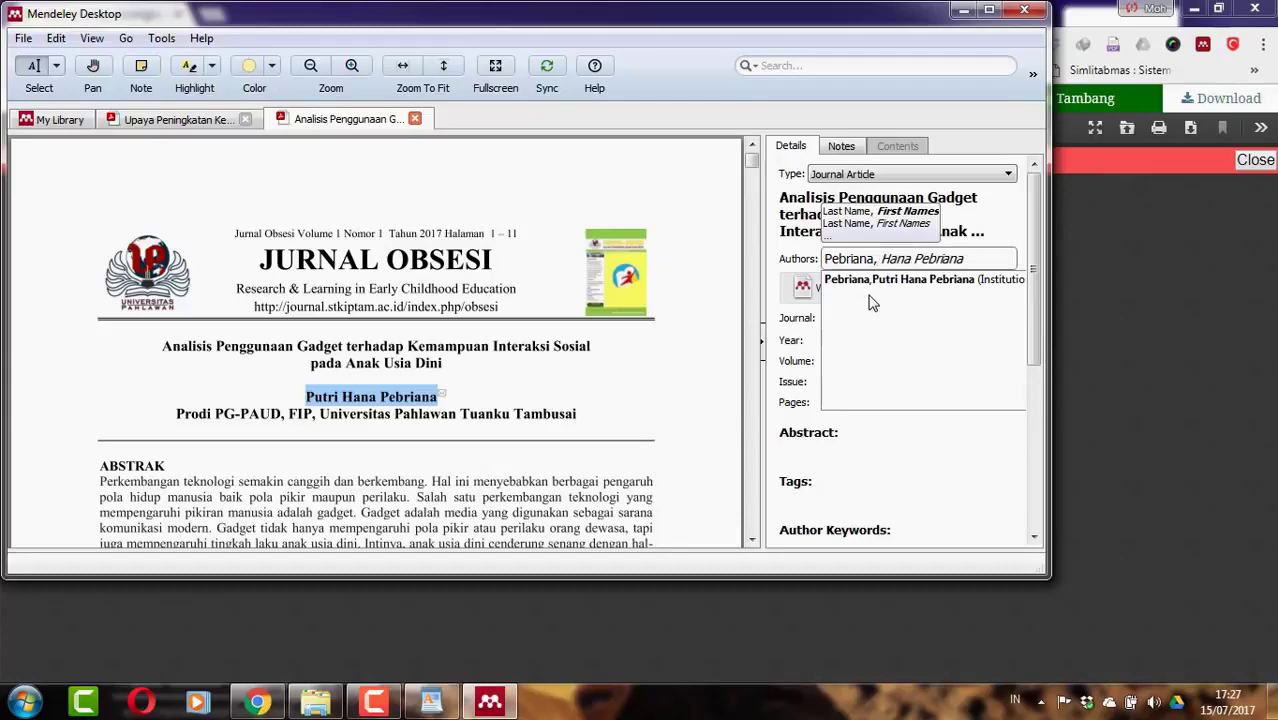
pyautogui.press('Delete')
pyautogui.write('P')
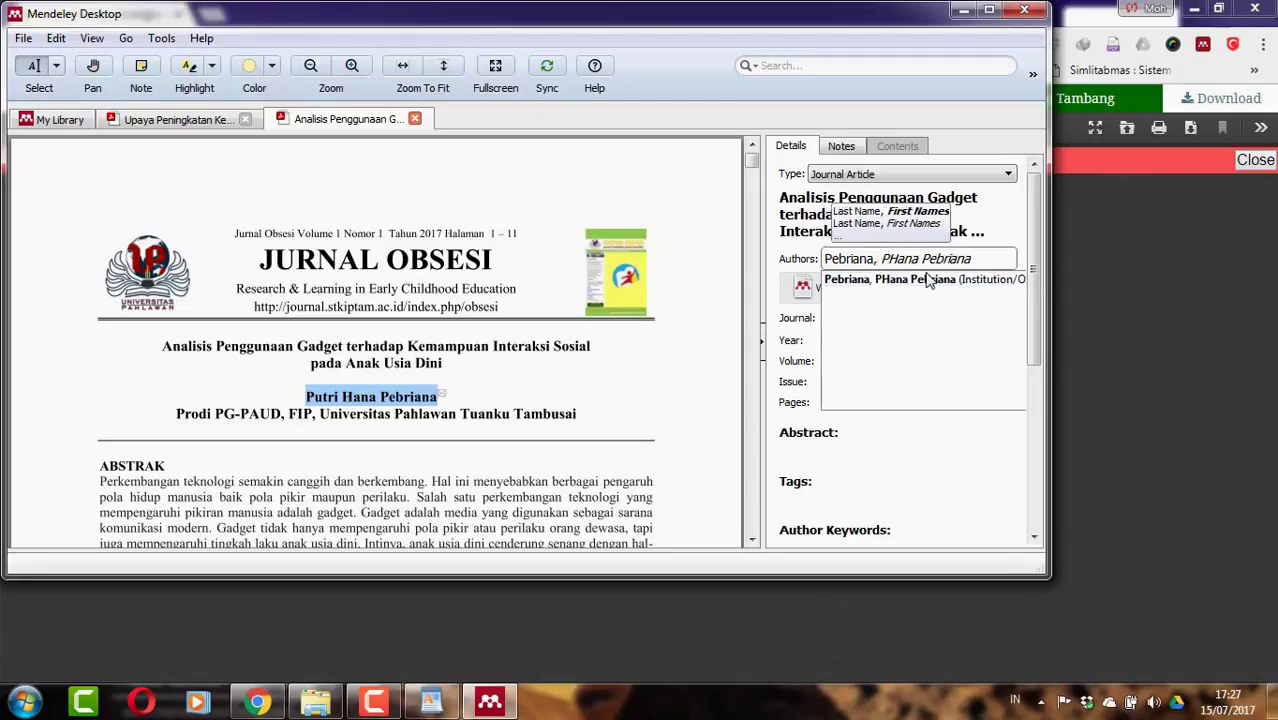
pyautogui.write('utri')
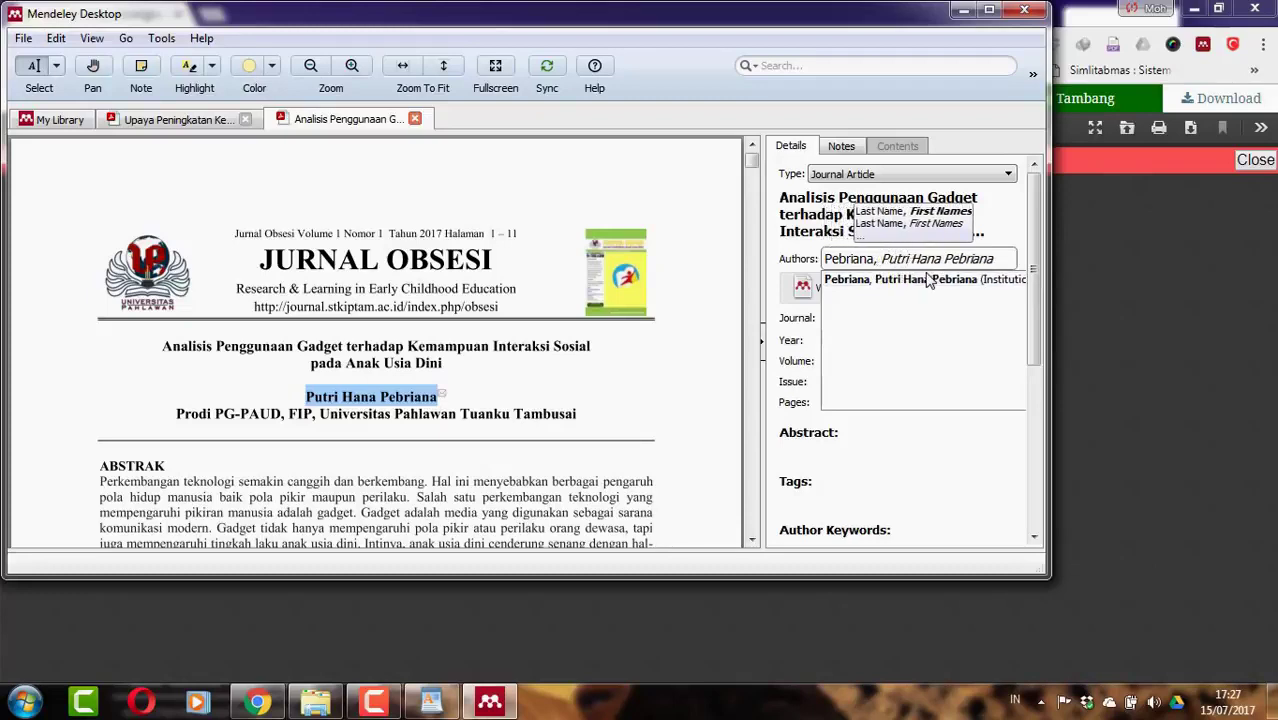
pyautogui.doubleClick(969, 258)
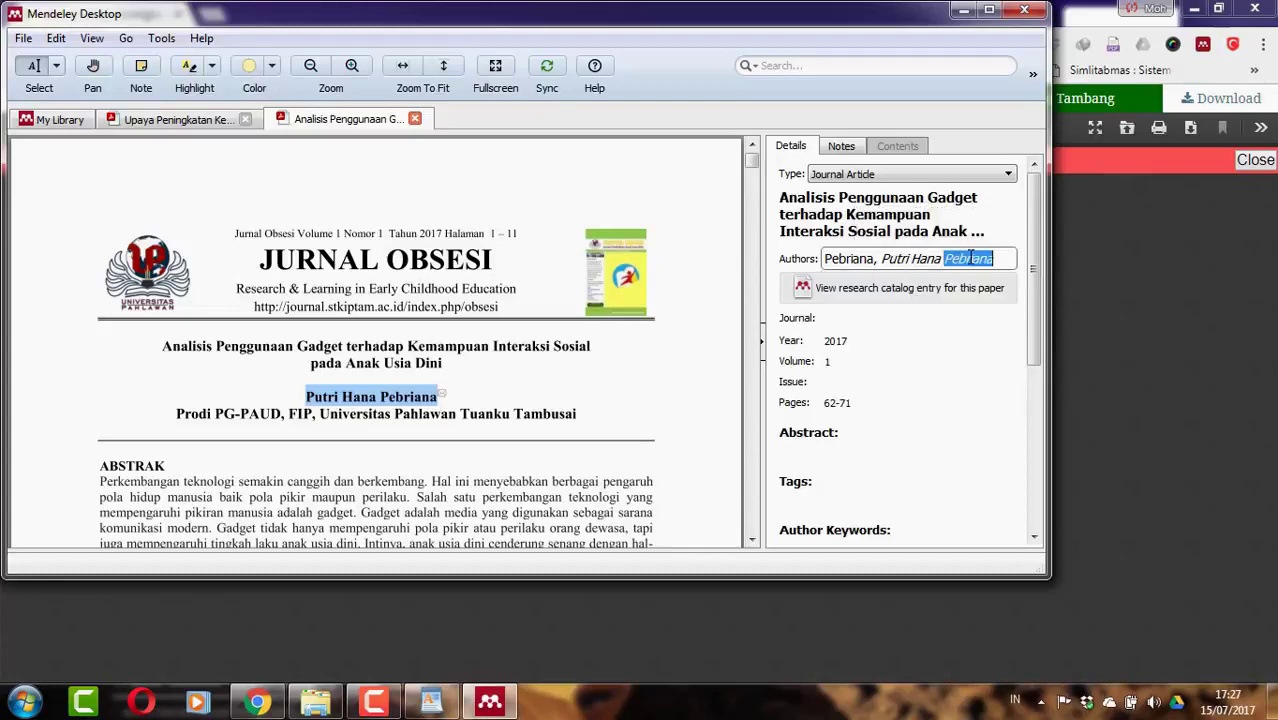
pyautogui.press('BackSpace')
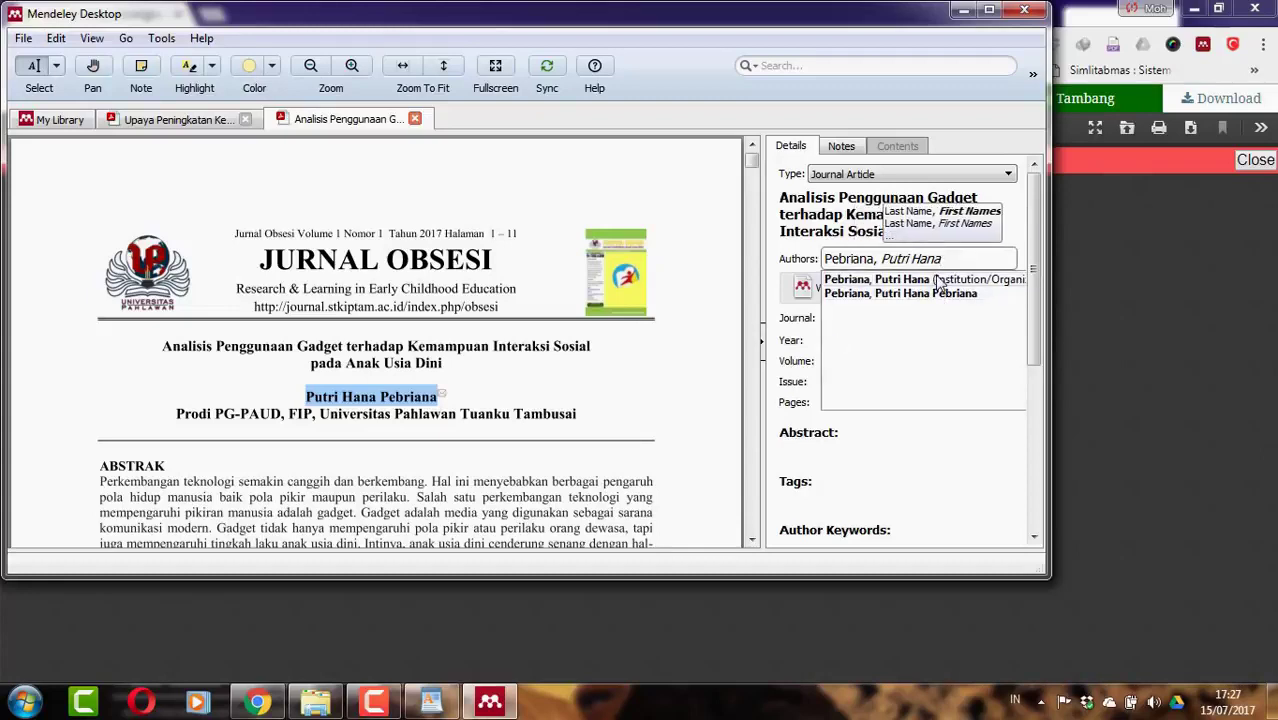
pyautogui.click(938, 284)
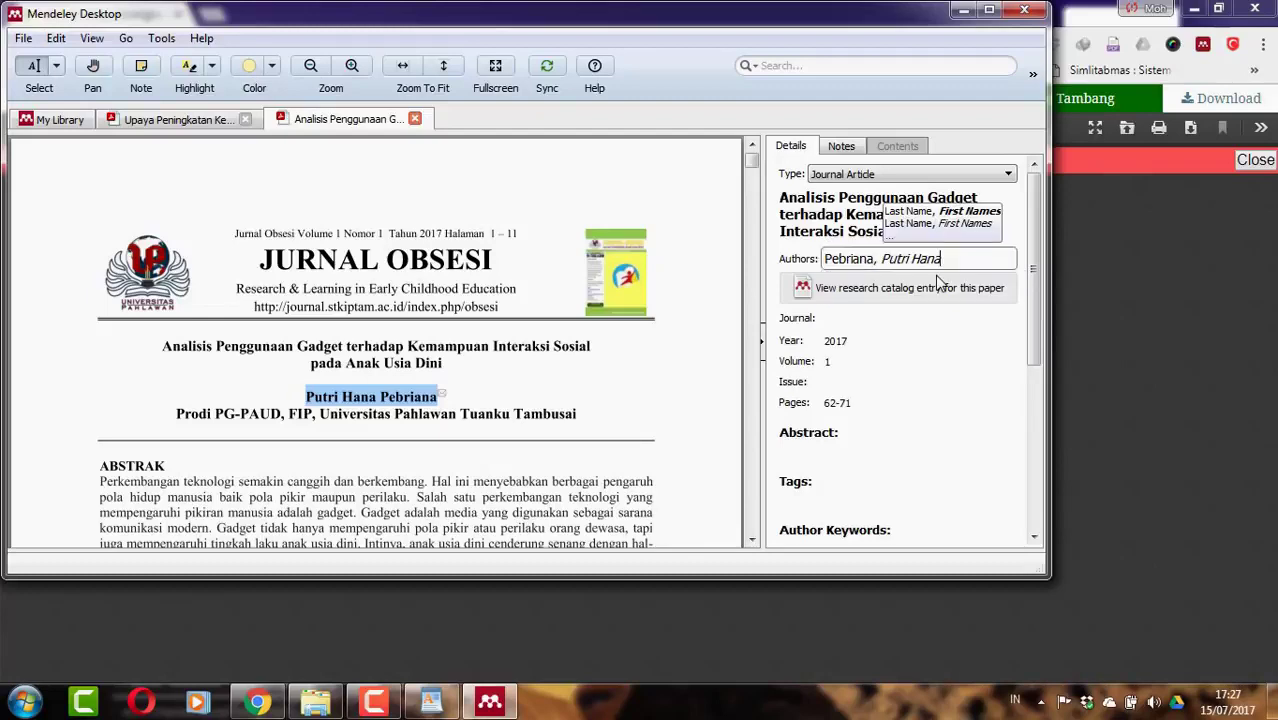
# Step: Set the journal to Obsesi using the autocomplete suggestion
pyautogui.click(890, 318)
pyautogui.write('O')
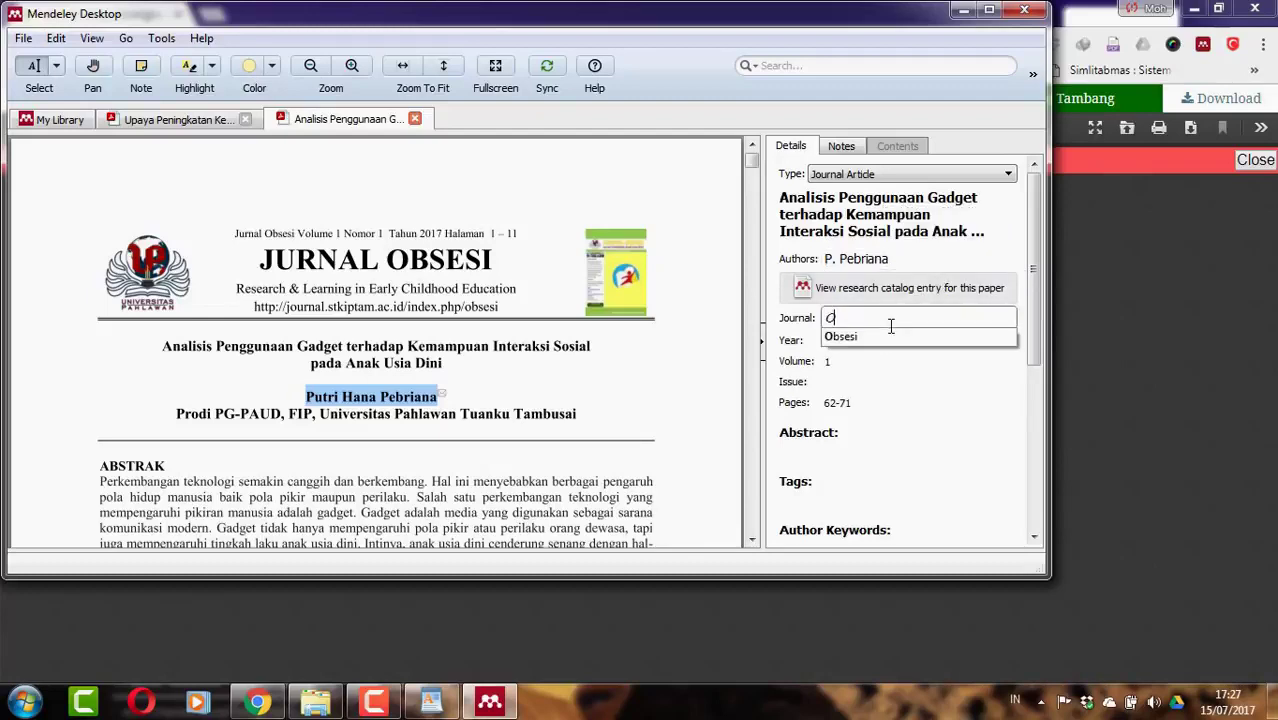
pyautogui.write('bsesi')
pyautogui.press('Return')
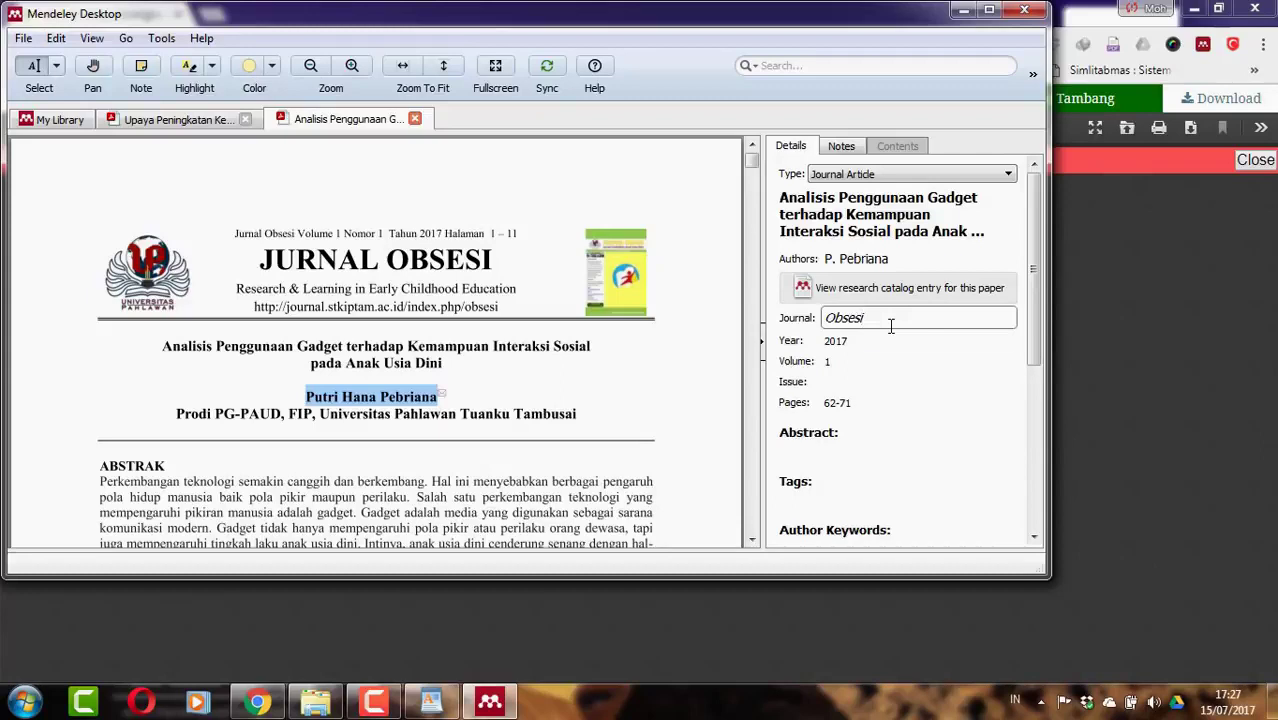
pyautogui.press('Tab')
pyautogui.press('Tab')
pyautogui.press('Tab')
pyautogui.write('1')
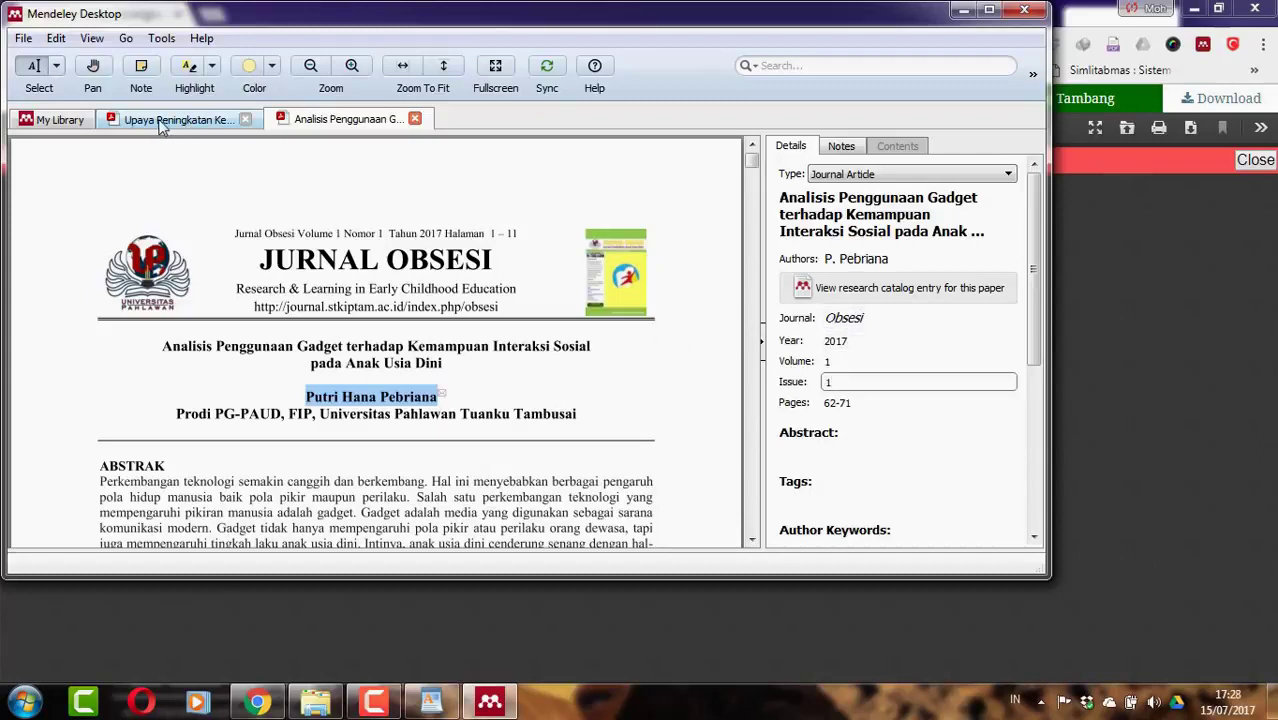
# Step: Open the untitled third PDF and fill its Authors field with the name copied from the page
pyautogui.click(70, 125)
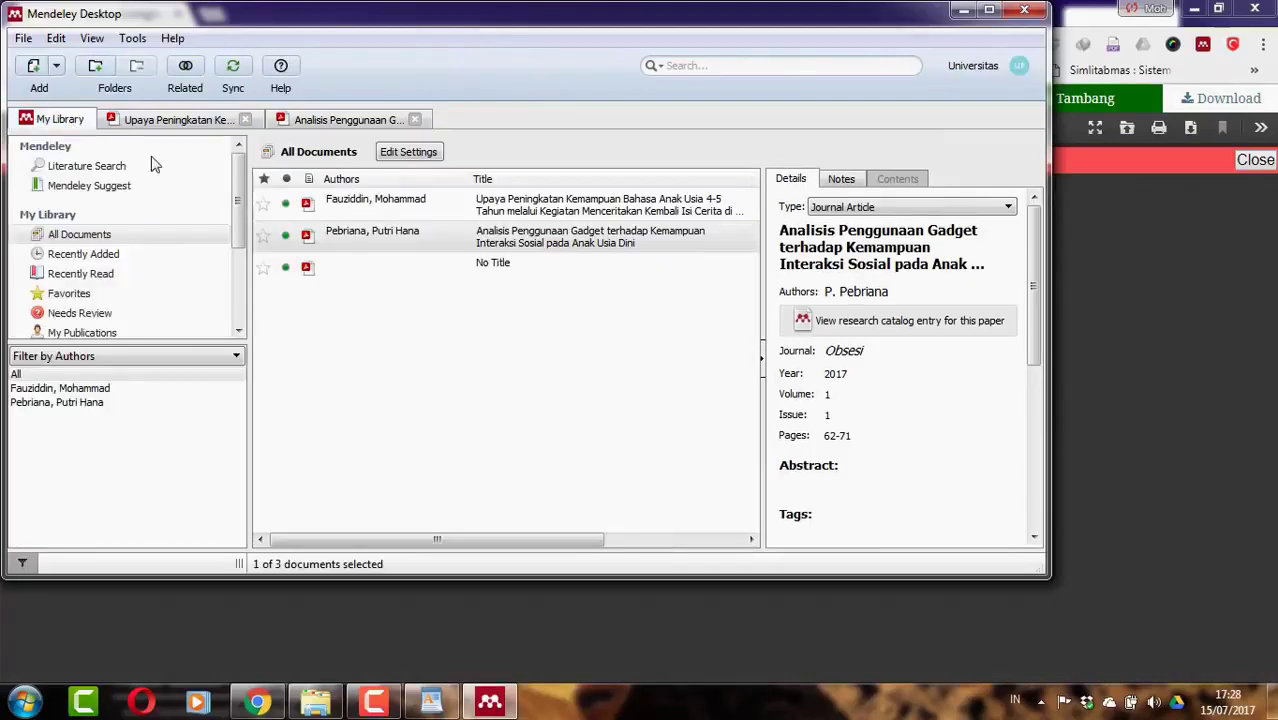
pyautogui.click(347, 275)
pyautogui.doubleClick(347, 275)
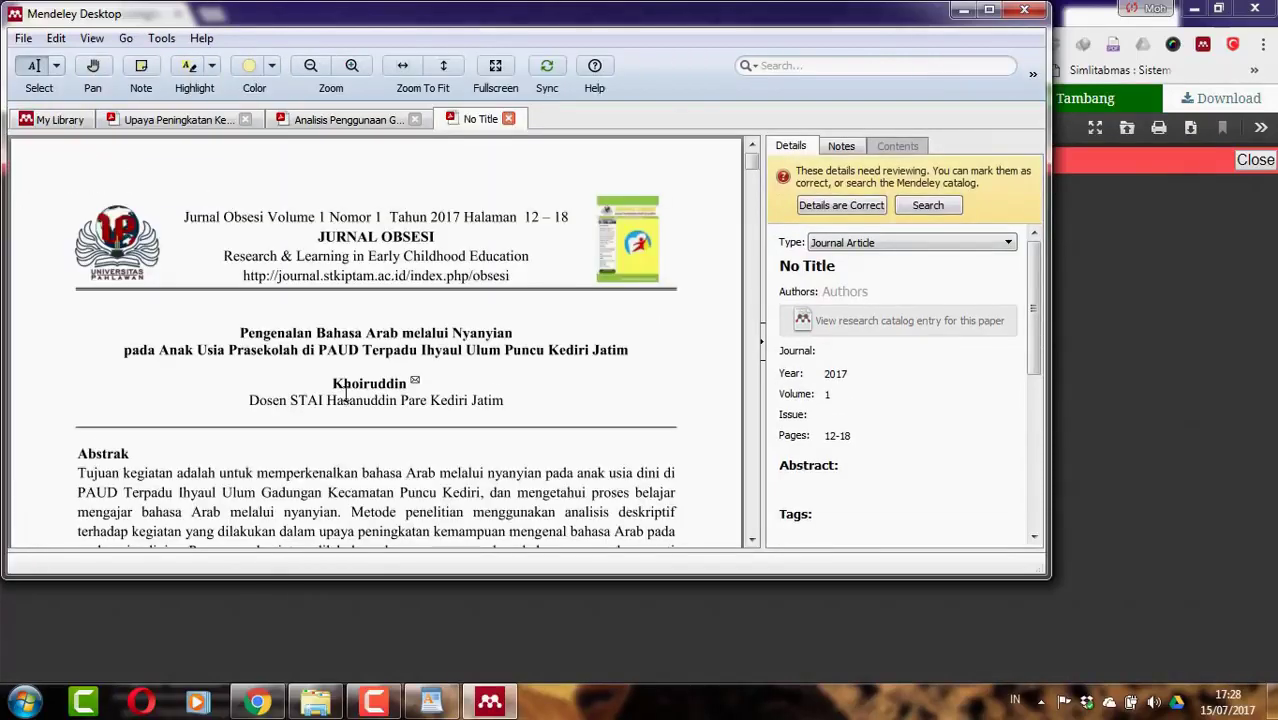
pyautogui.doubleClick(341, 383)
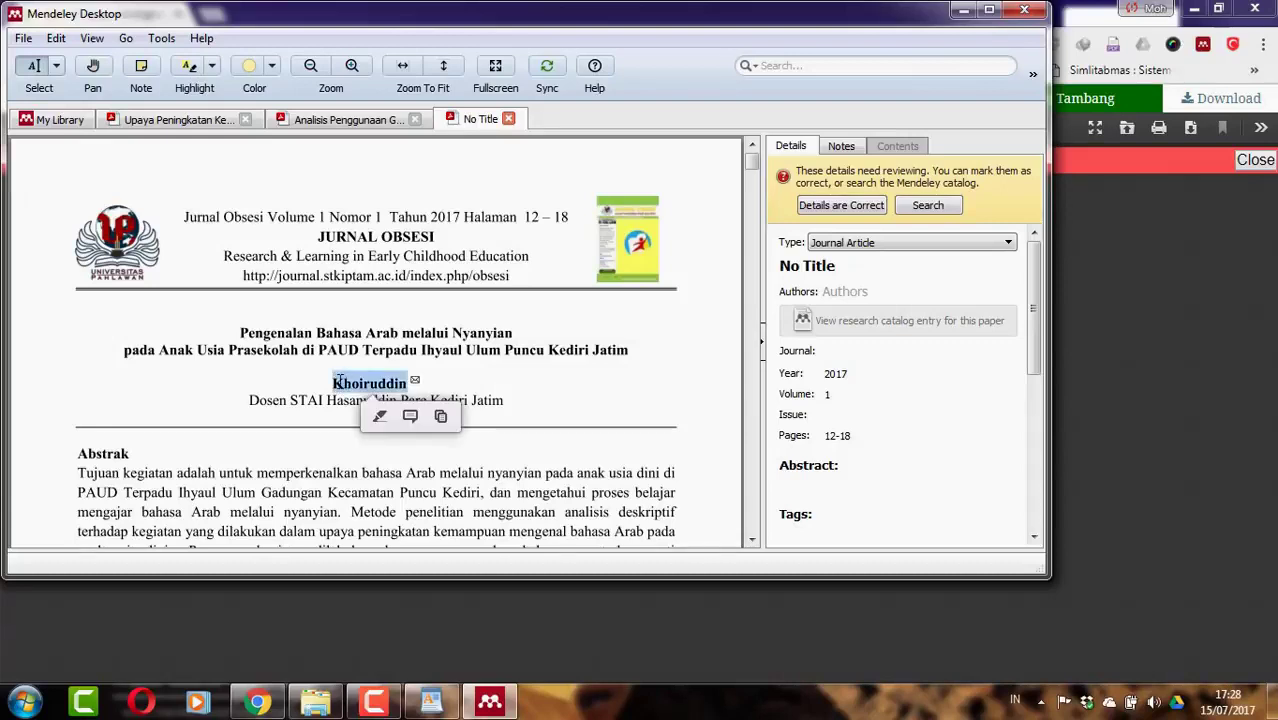
pyautogui.click(440, 416)
pyautogui.click(880, 291)
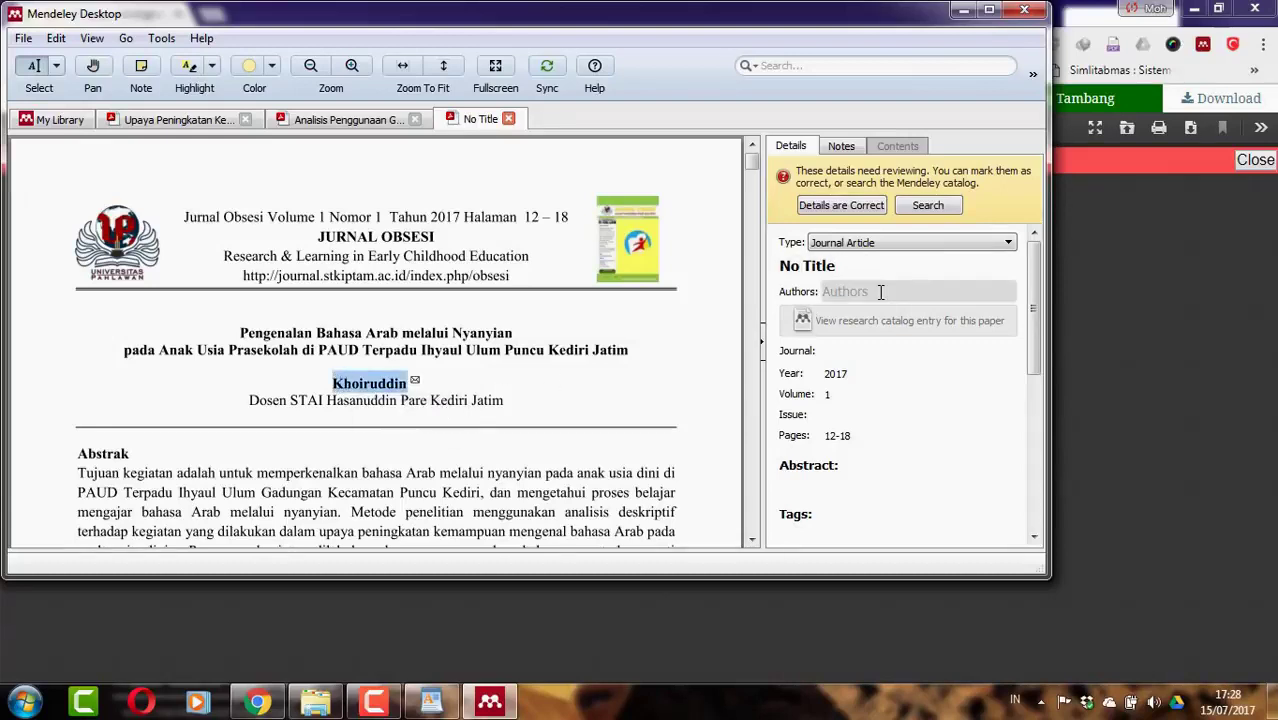
pyautogui.hotkey('ctrl', 'v')
pyautogui.click(272, 332)
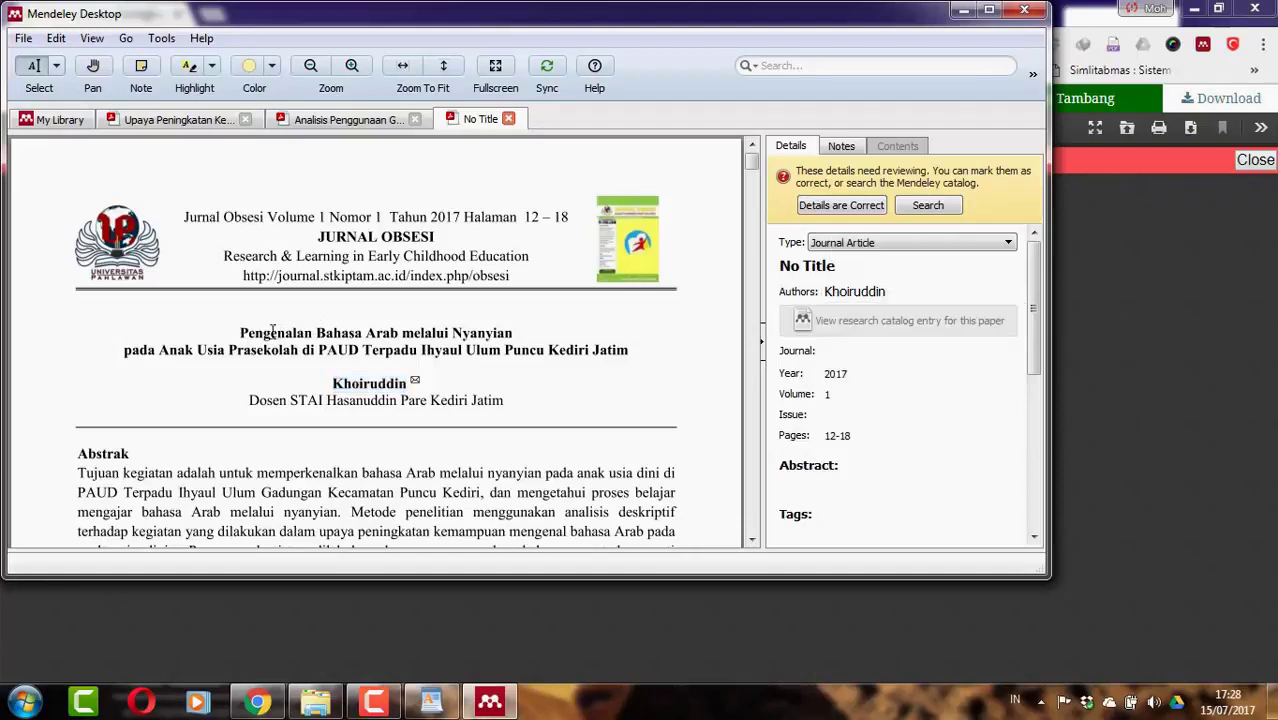
# Step: Replace No Title with the full 'Pengenalan Bahasa Arab melalui Nyanyian' title and set issue 1
pyautogui.moveTo(240, 333); pyautogui.dragTo(627, 357)
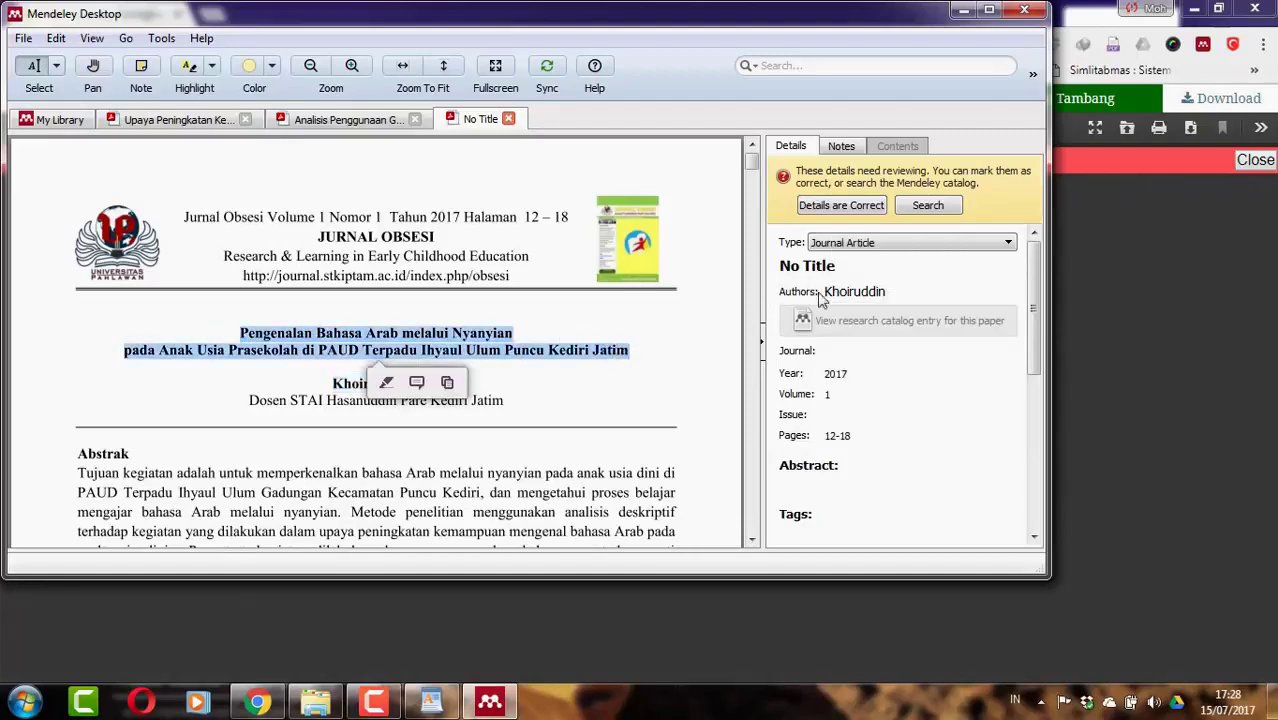
pyautogui.click(851, 266)
pyautogui.hotkey('ctrl', 'a')
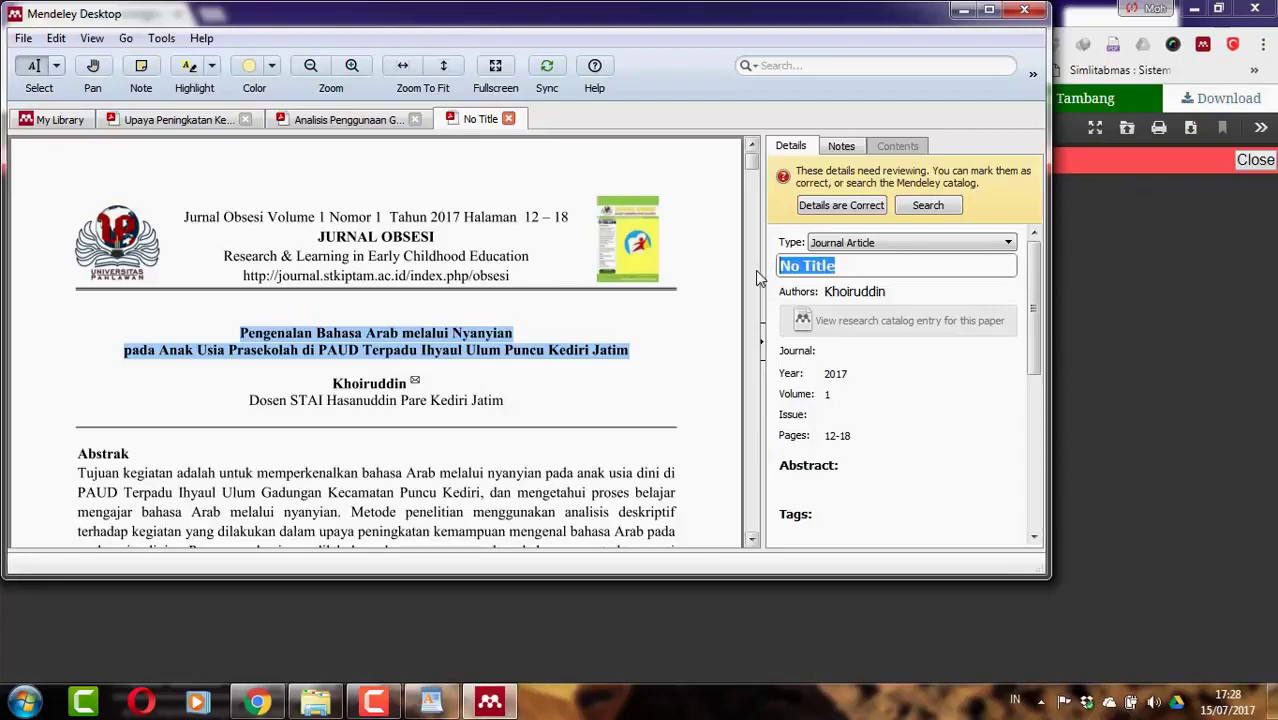
pyautogui.hotkey('ctrl', 'v')
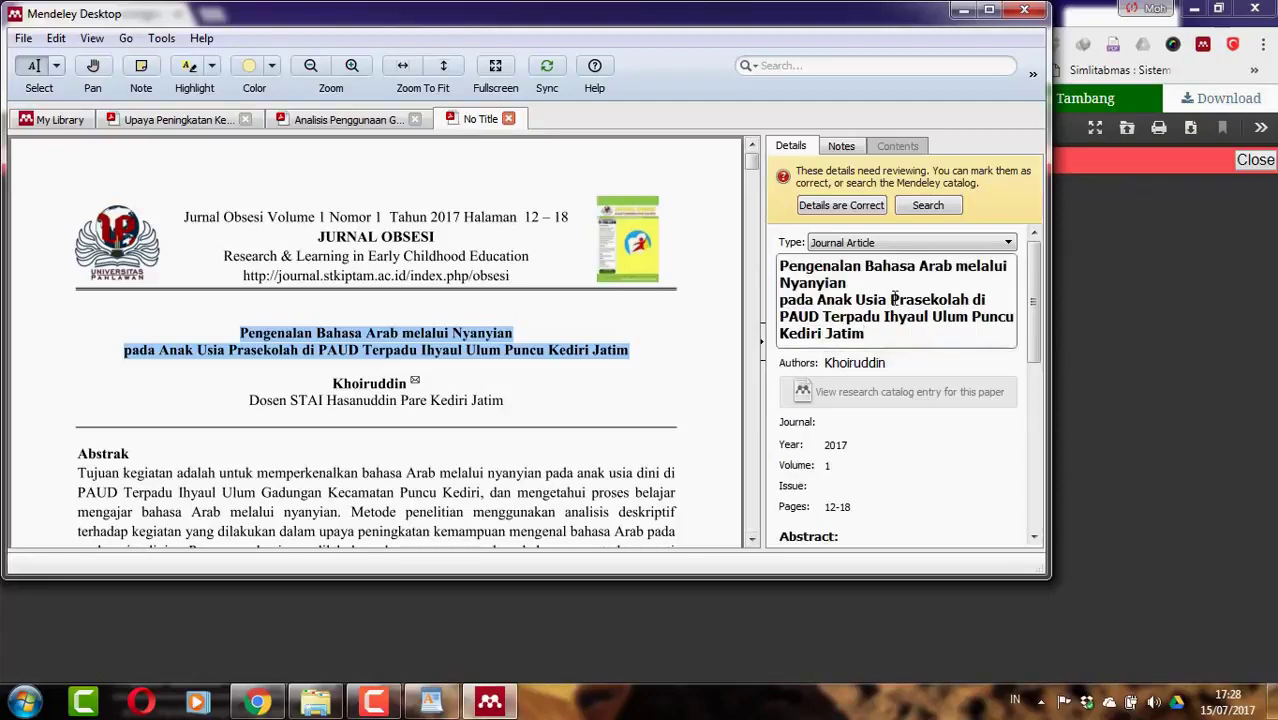
pyautogui.press('Delete')
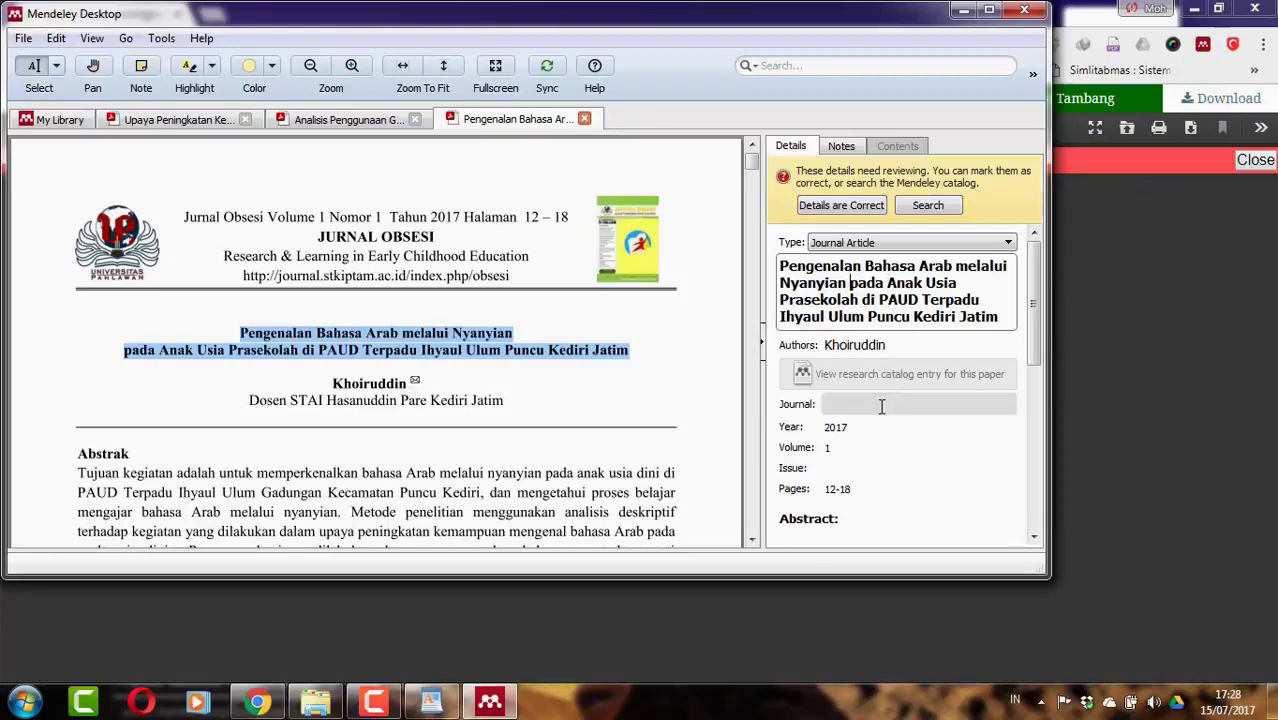
pyautogui.click(871, 467)
pyautogui.write('1')
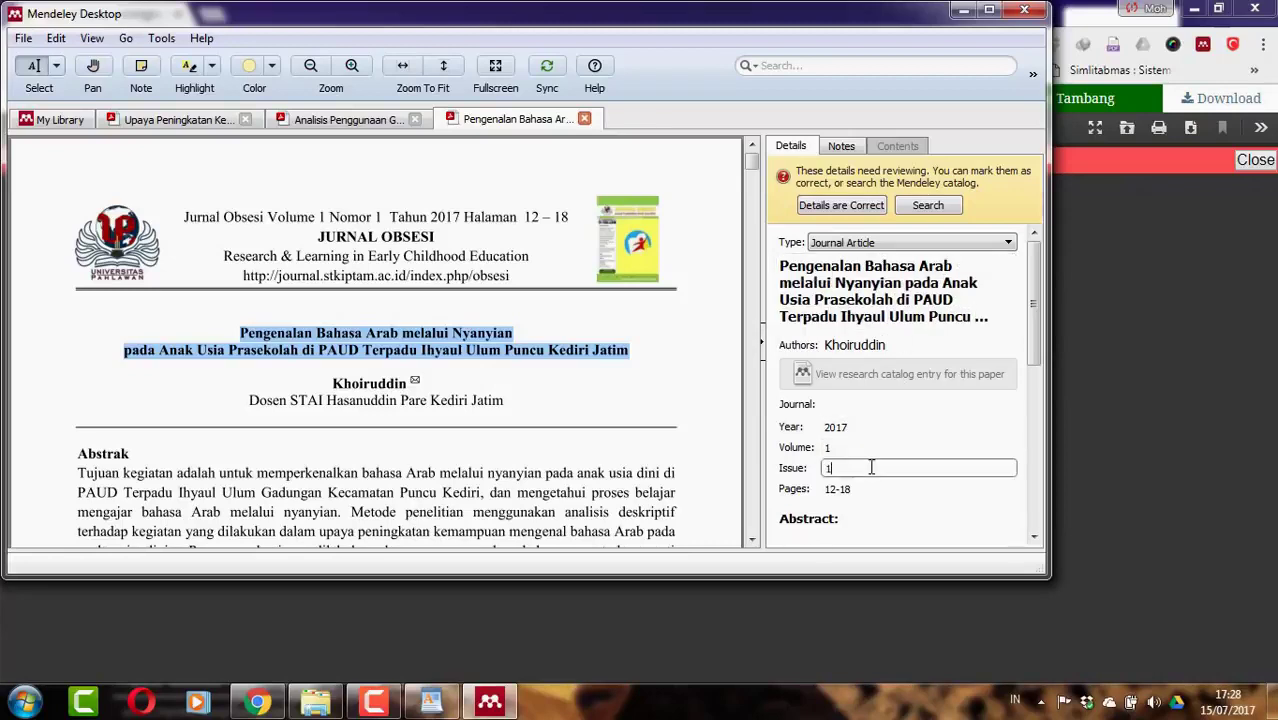
pyautogui.click(844, 205)
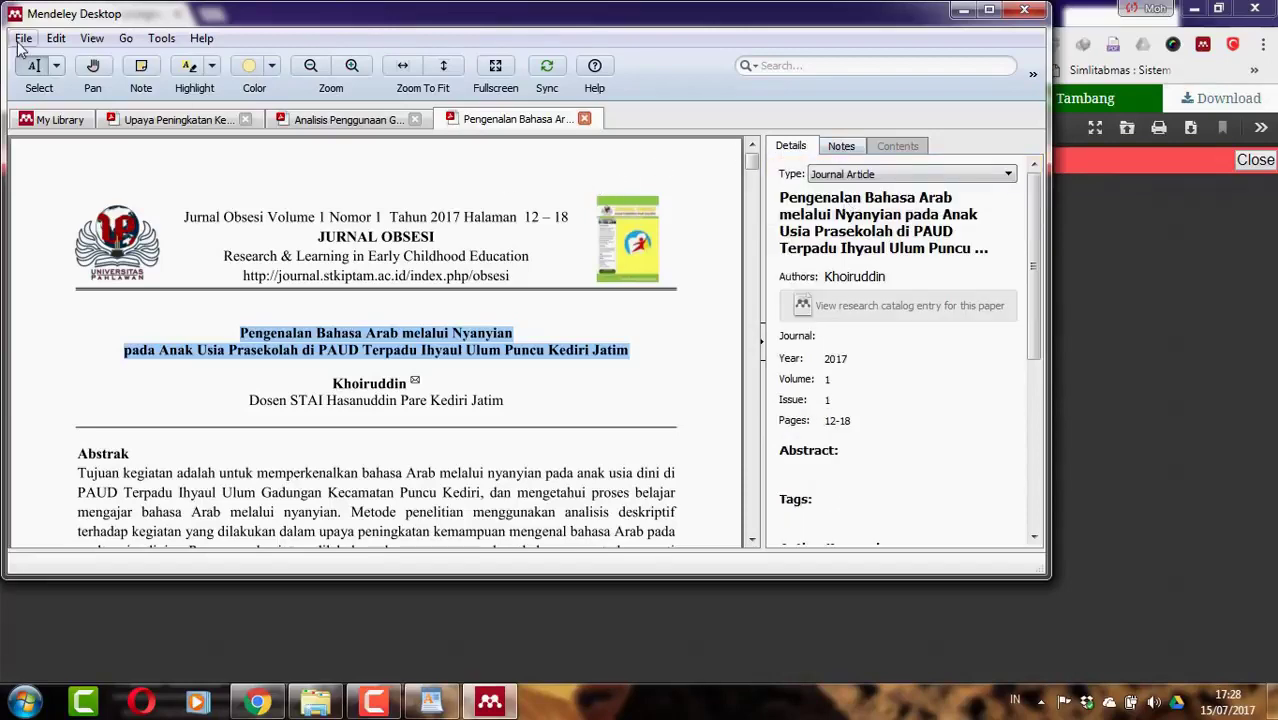
# Step: Go back to My Library and inspect each of the three article entries' details
pyautogui.click(55, 119)
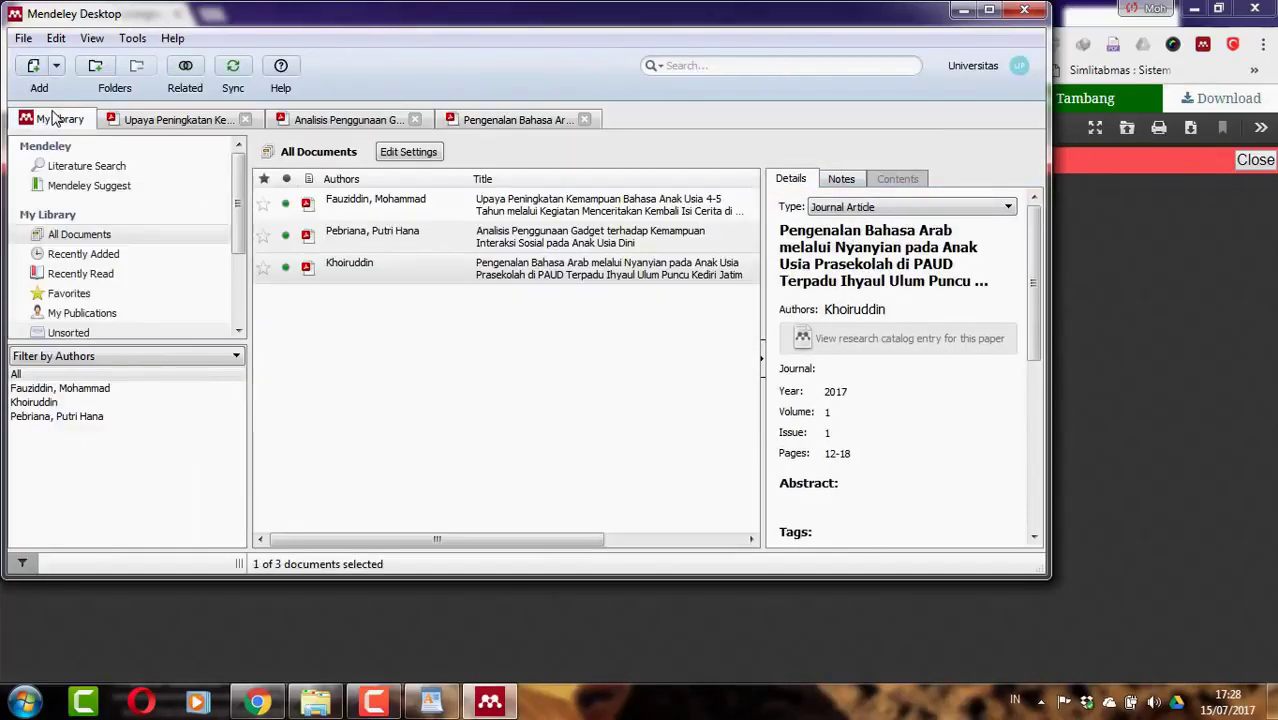
pyautogui.click(340, 207)
pyautogui.click(346, 238)
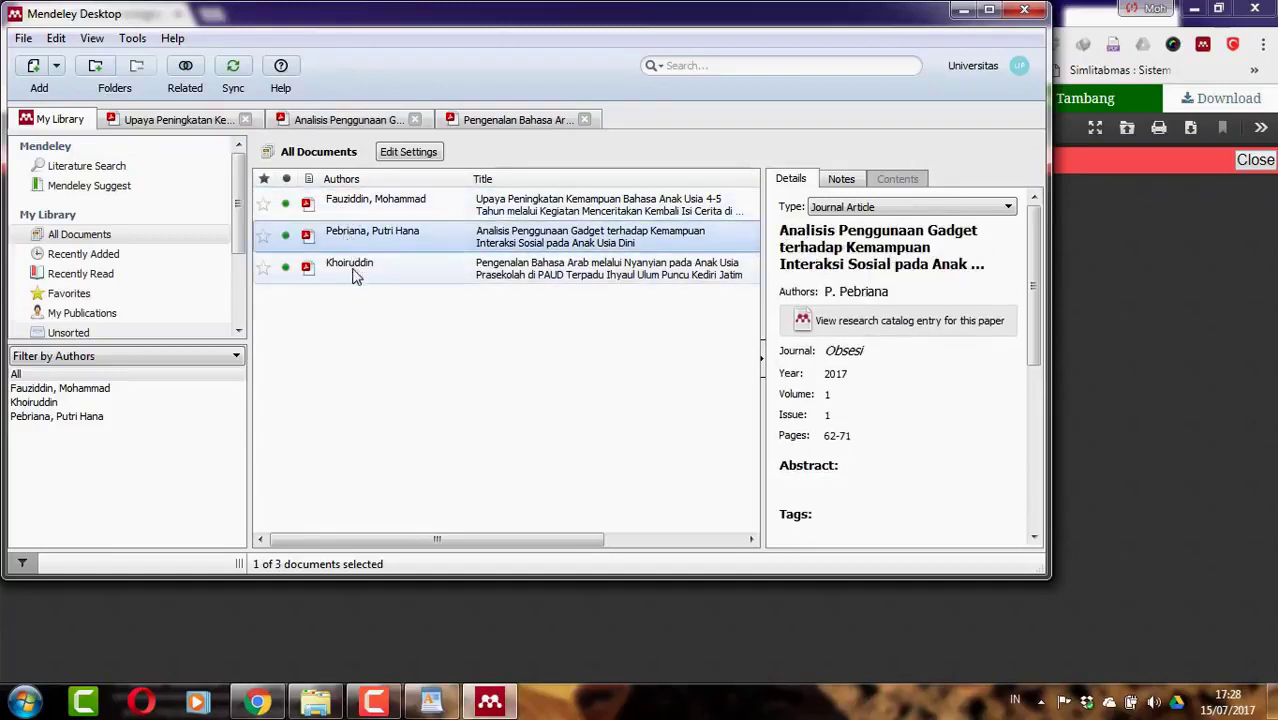
pyautogui.click(354, 276)
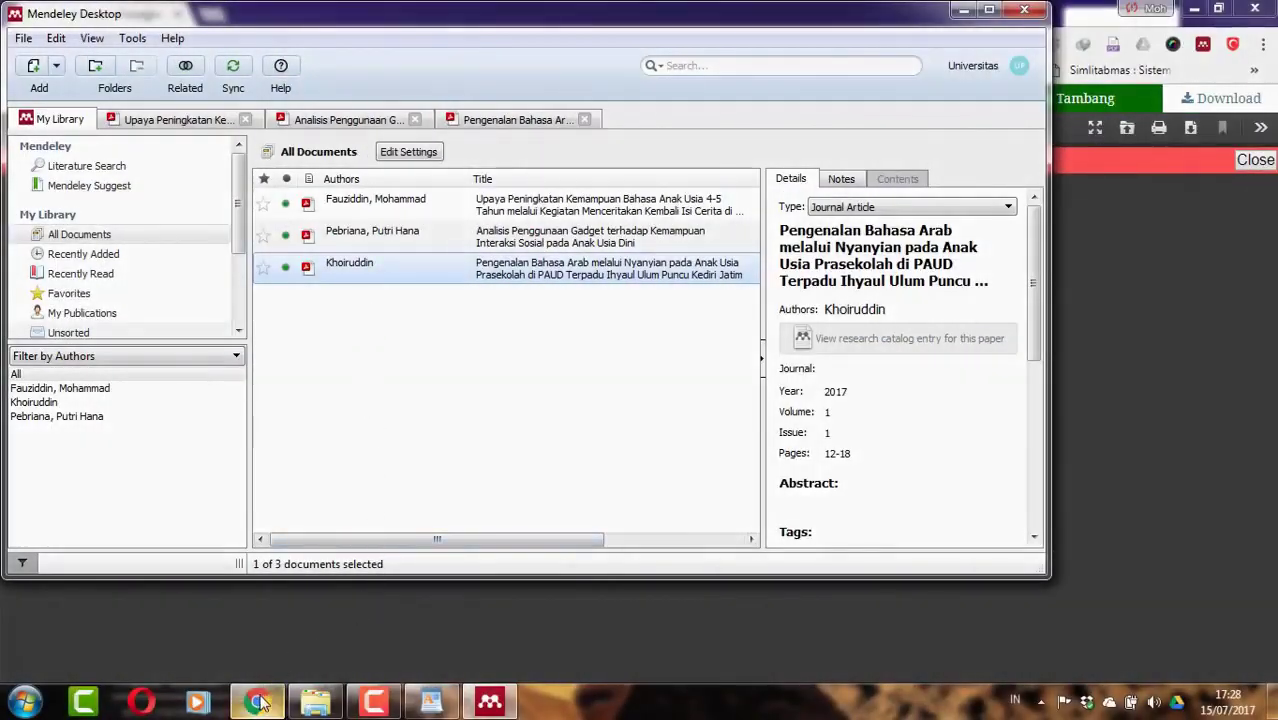
# Step: Launch Microsoft Word 2010, close the Document Recovery pane and zoom to 90%
pyautogui.click(26, 703)
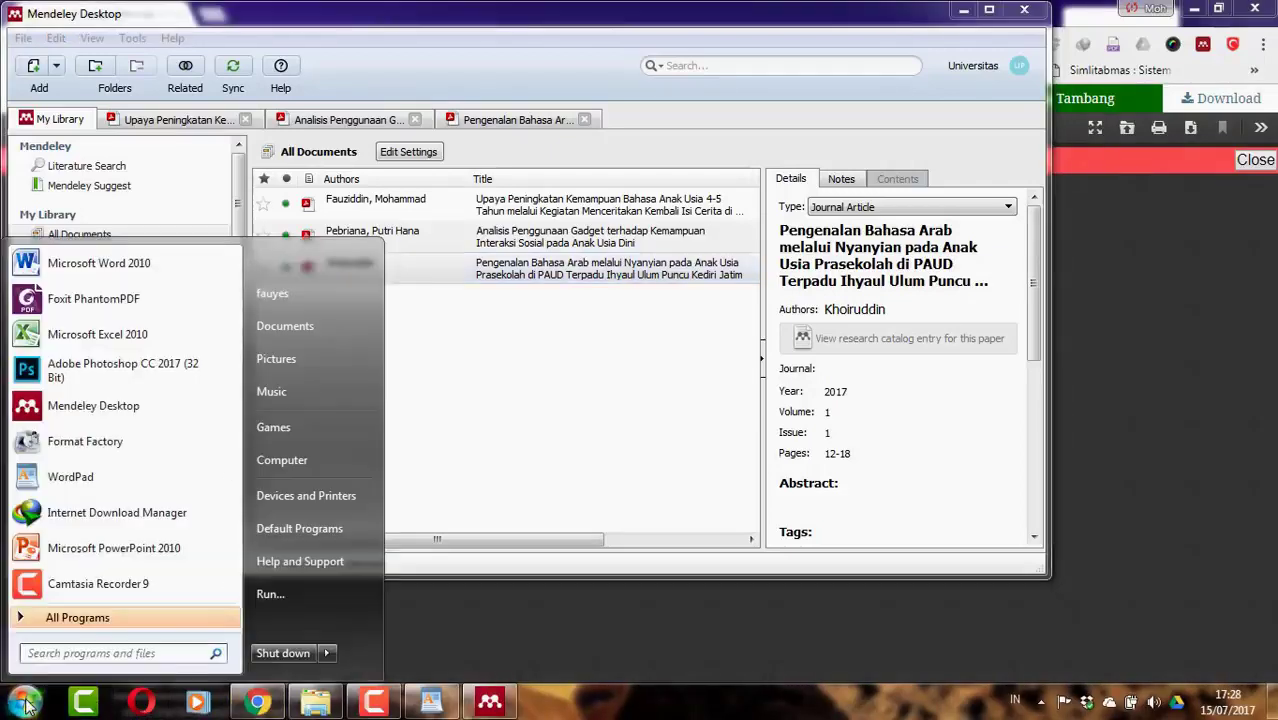
pyautogui.click(92, 268)
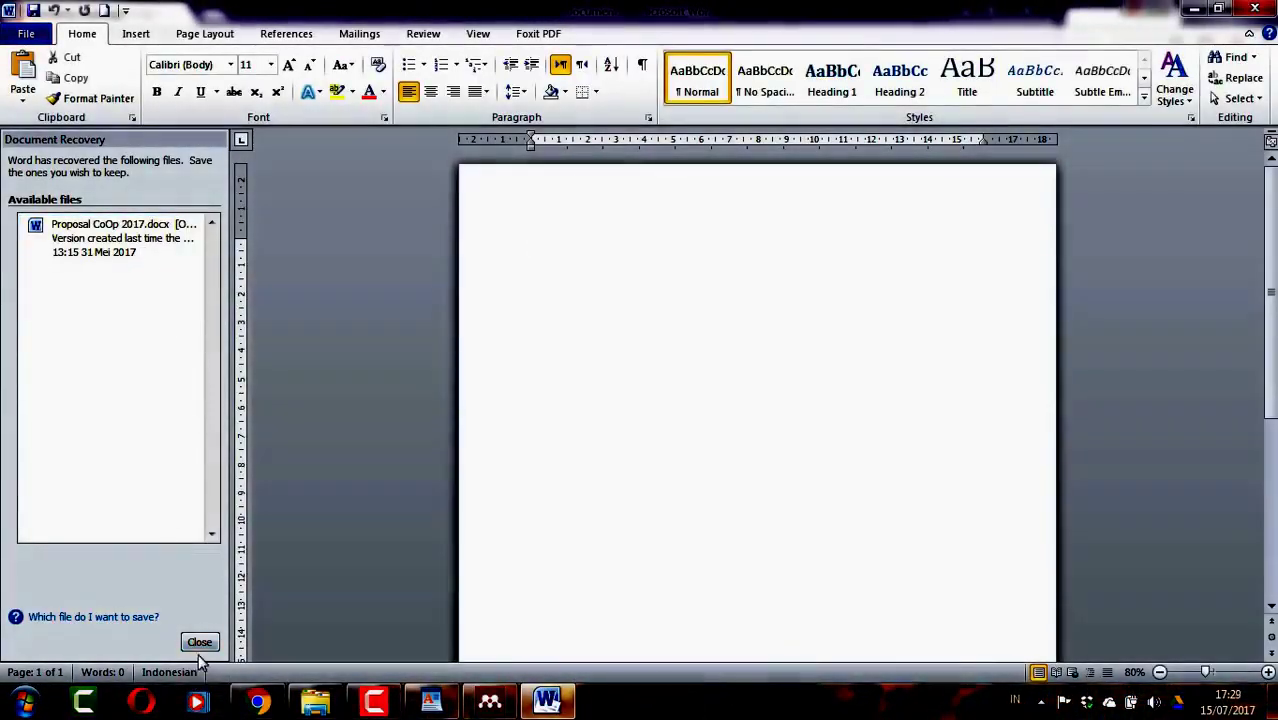
pyautogui.click(199, 641)
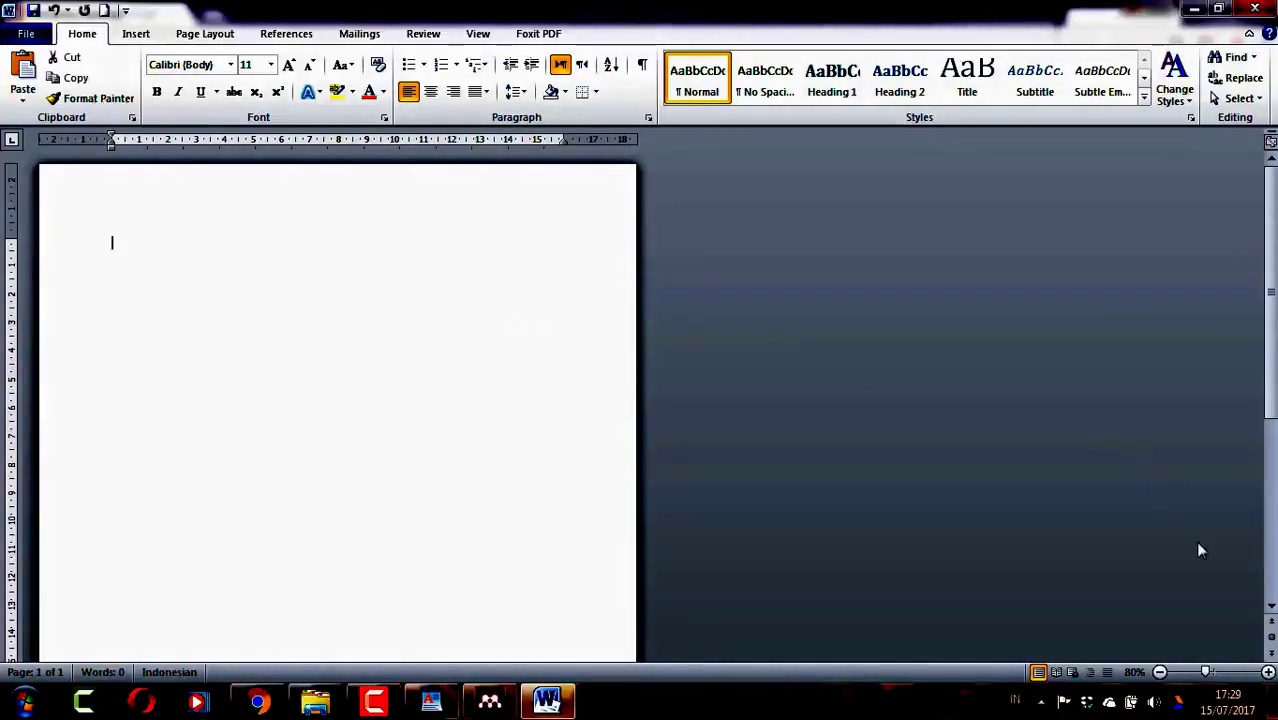
pyautogui.click(1268, 673)
# Step: Zoom to 100% and add 'adalah' after 'Pendidikan anak usia dini'
pyautogui.click(1268, 673)
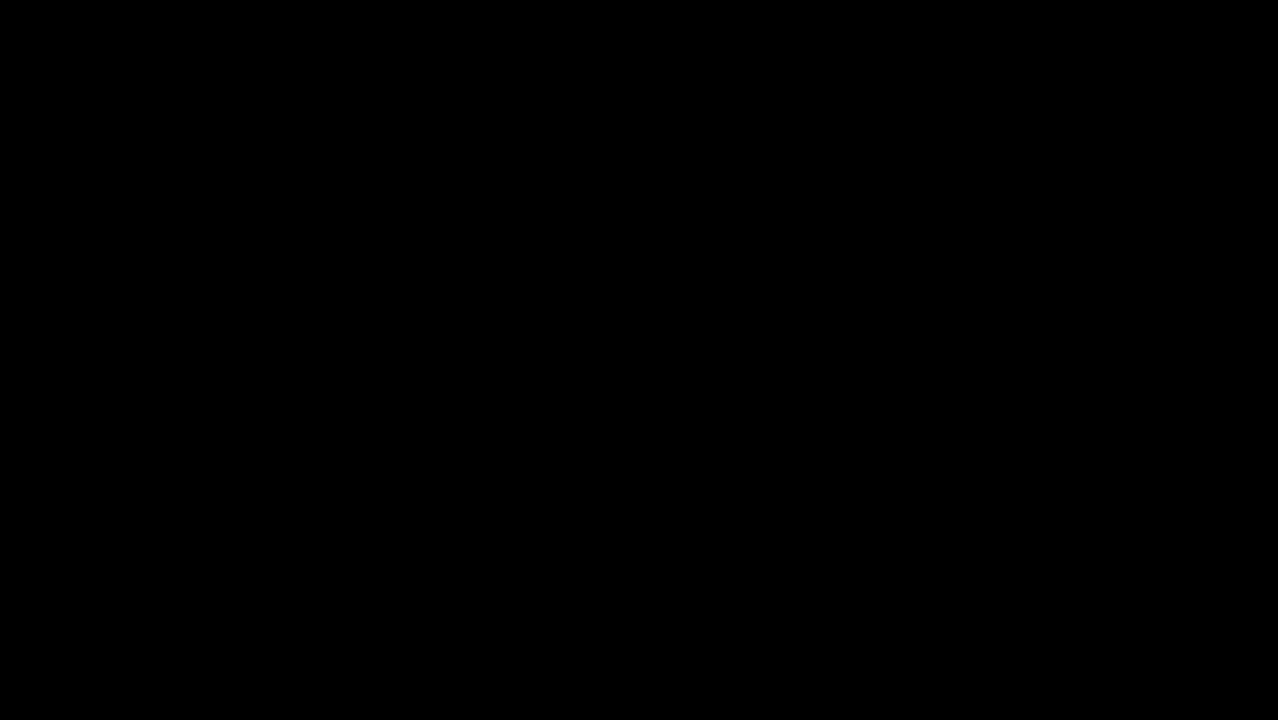
pyautogui.write('Latar Belakang Masalahan anak usia dini a')
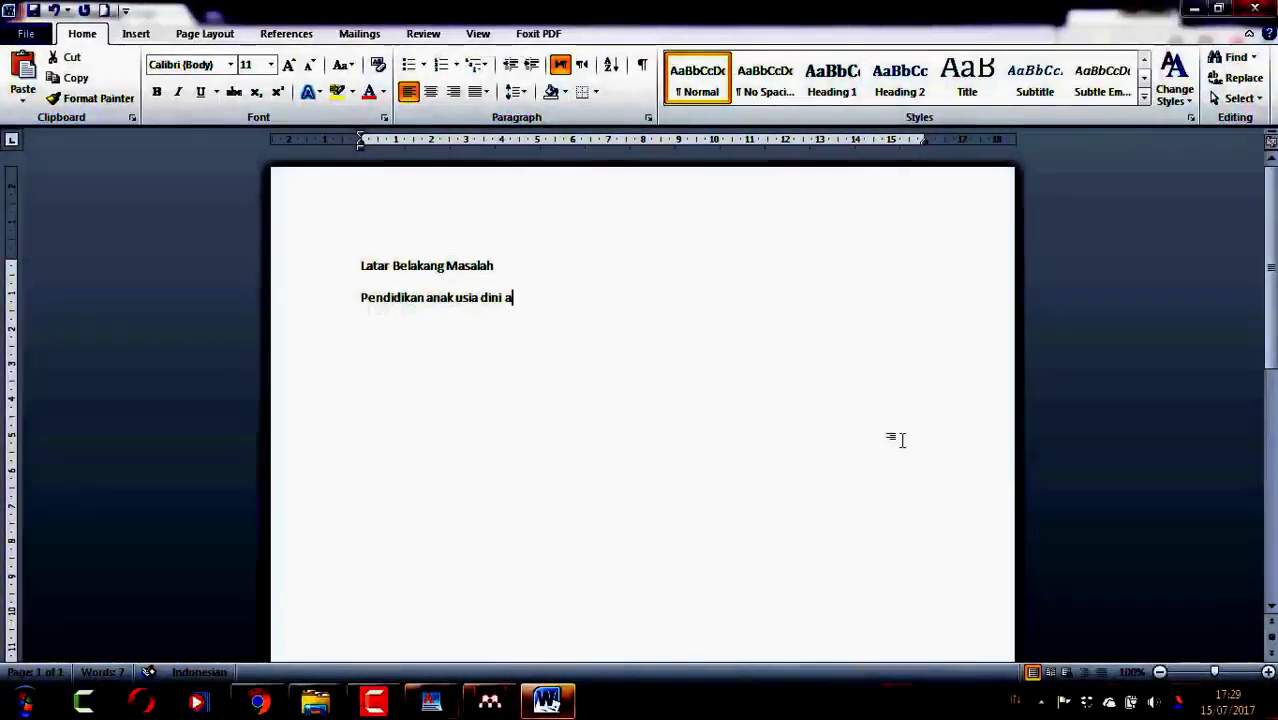
pyautogui.write('dalah')
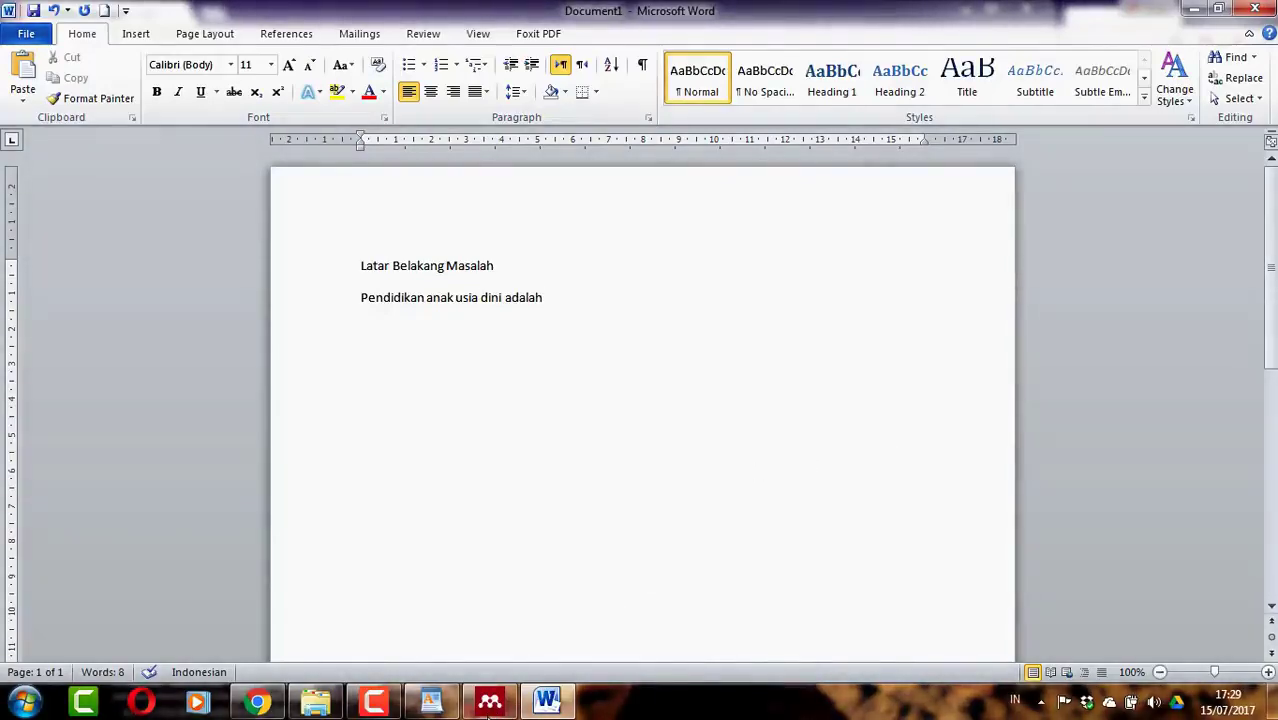
# Step: Search the Mendeley library for 'pendidikan anak usia dini'
pyautogui.click(490, 703)
pyautogui.click(764, 66)
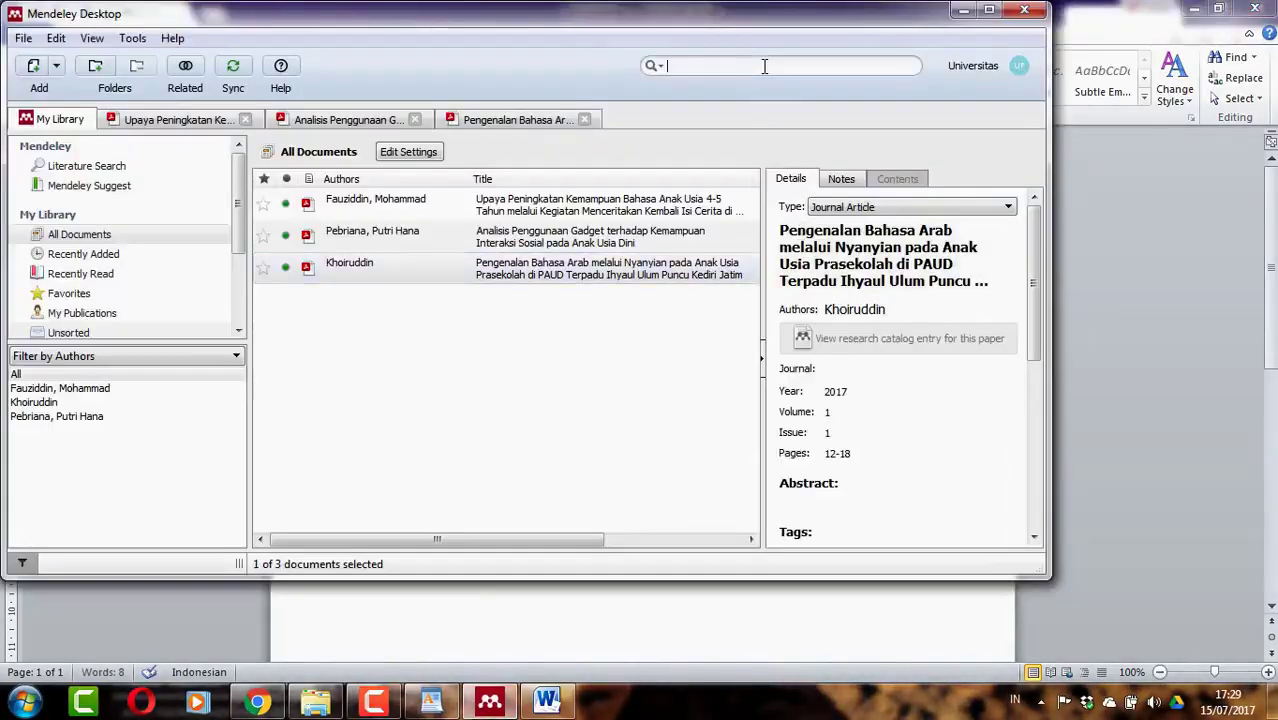
pyautogui.write('pendidik')
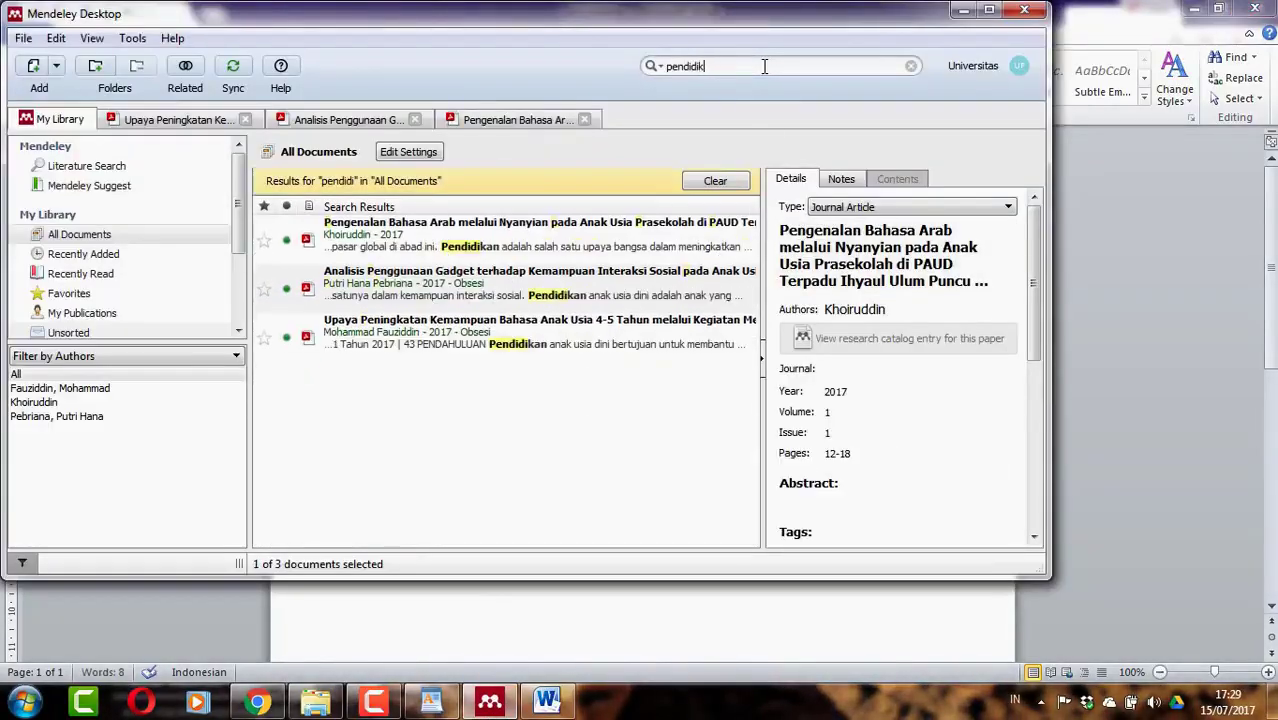
pyautogui.write('an anak u')
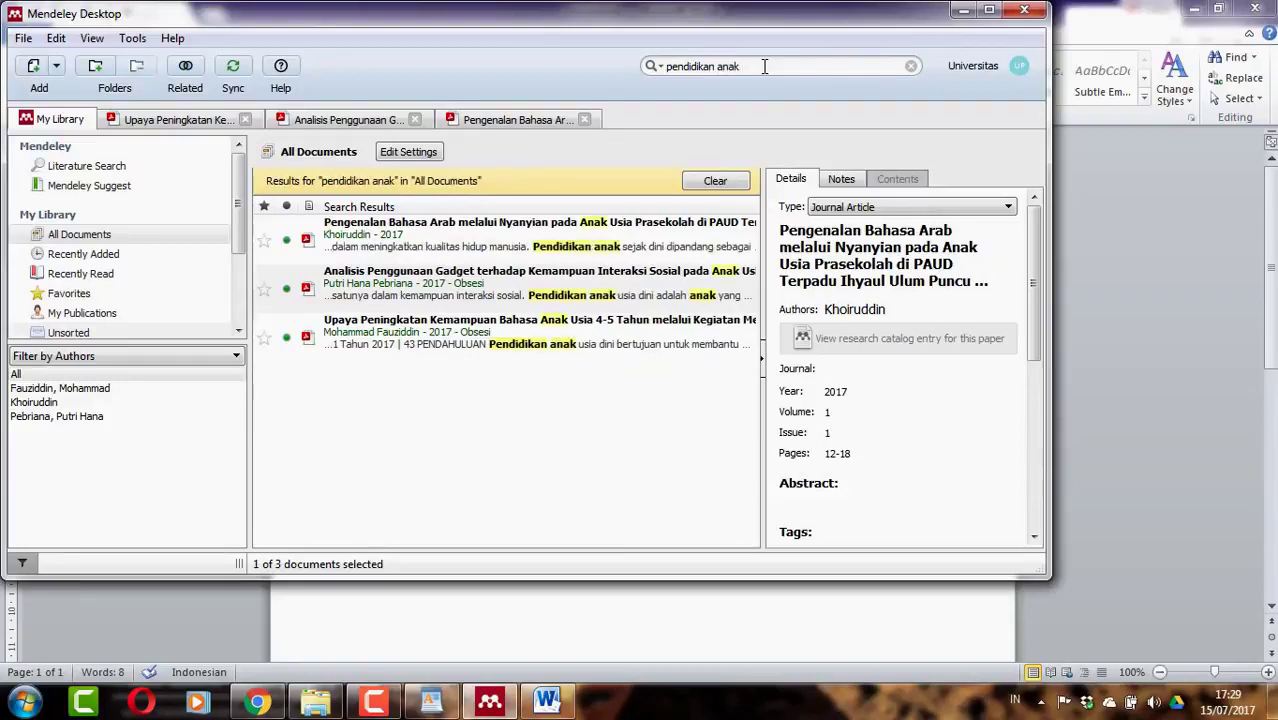
pyautogui.write('sia di')
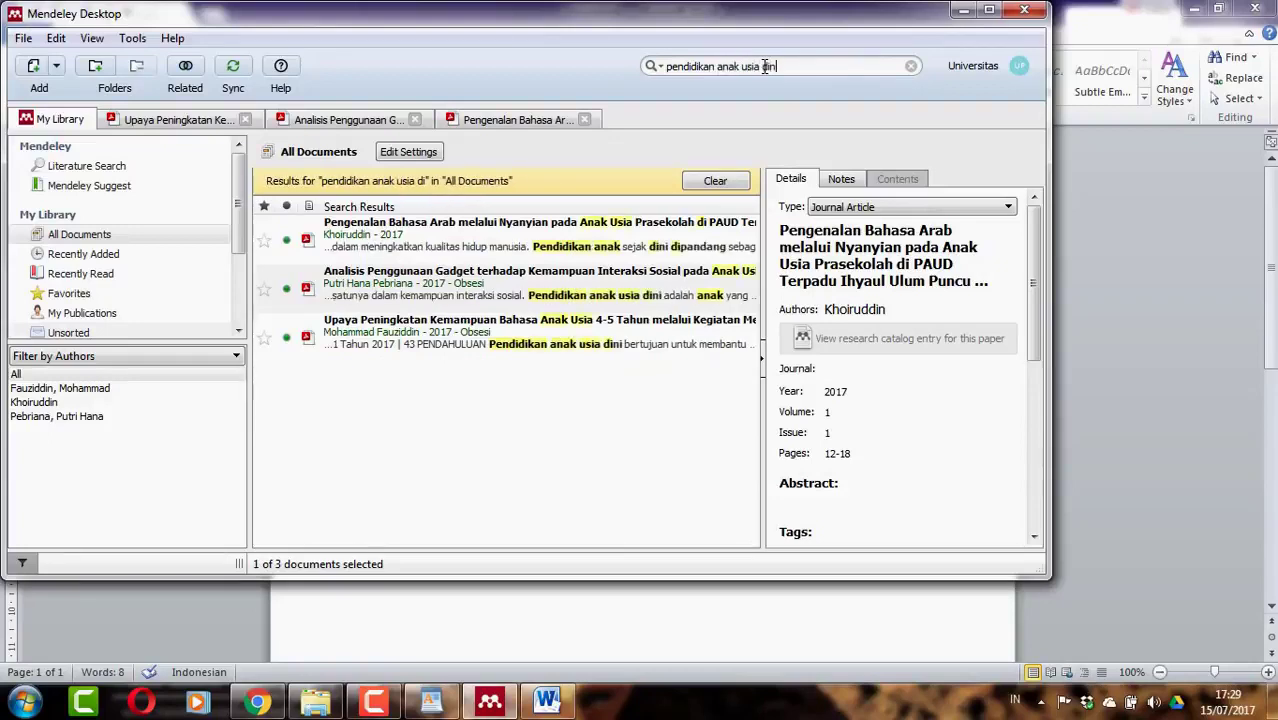
pyautogui.write('ni')
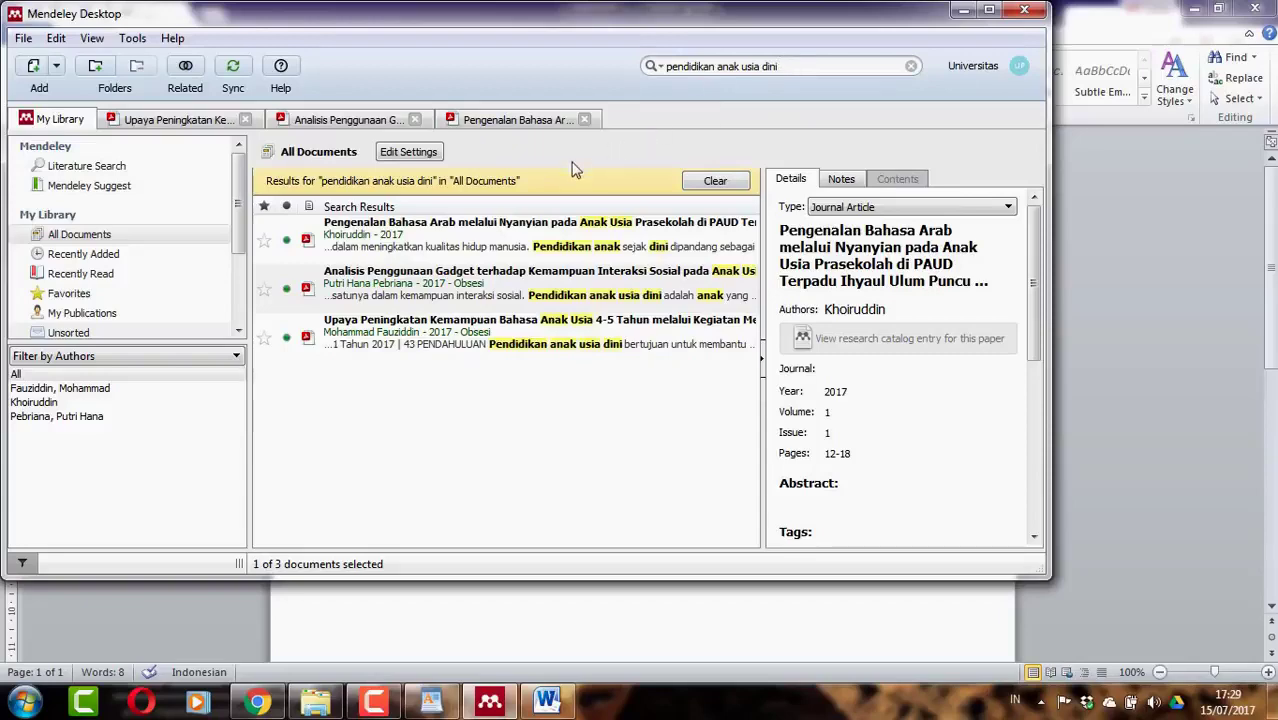
# Step: Open the Analisis Penggunaan Gadget article, then close all three open article tabs
pyautogui.doubleClick(463, 298)
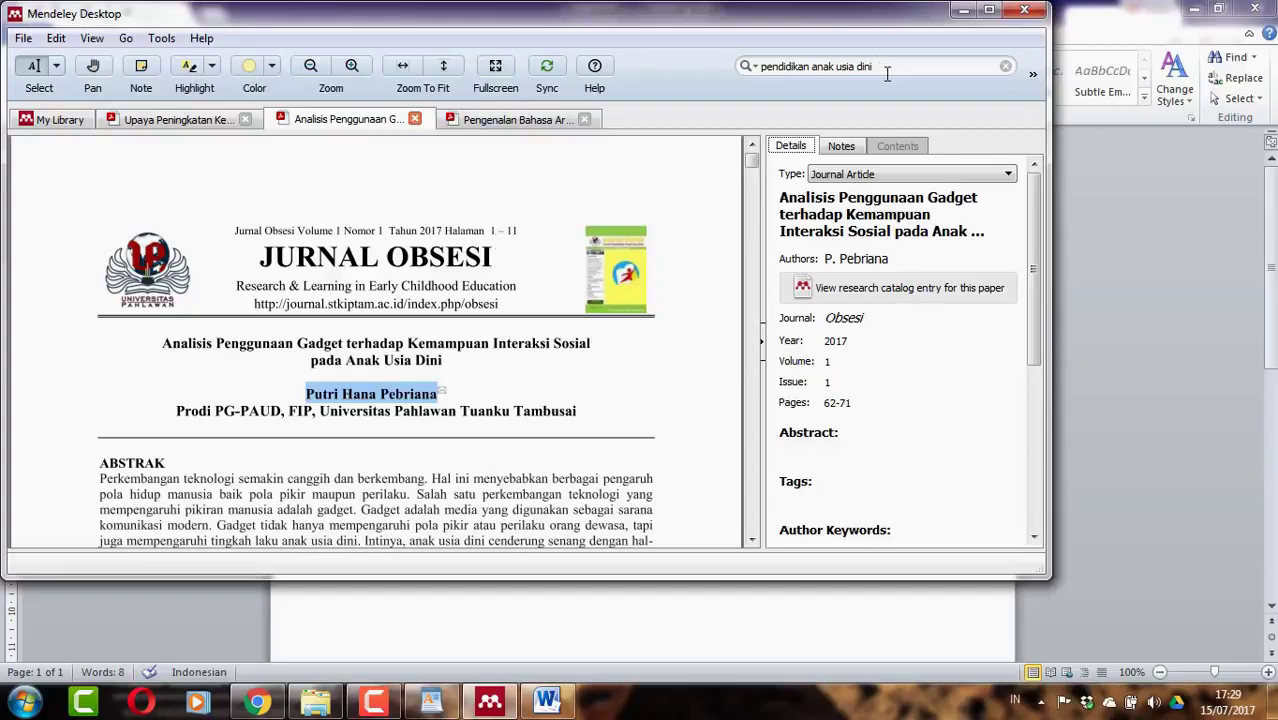
pyautogui.click(464, 343)
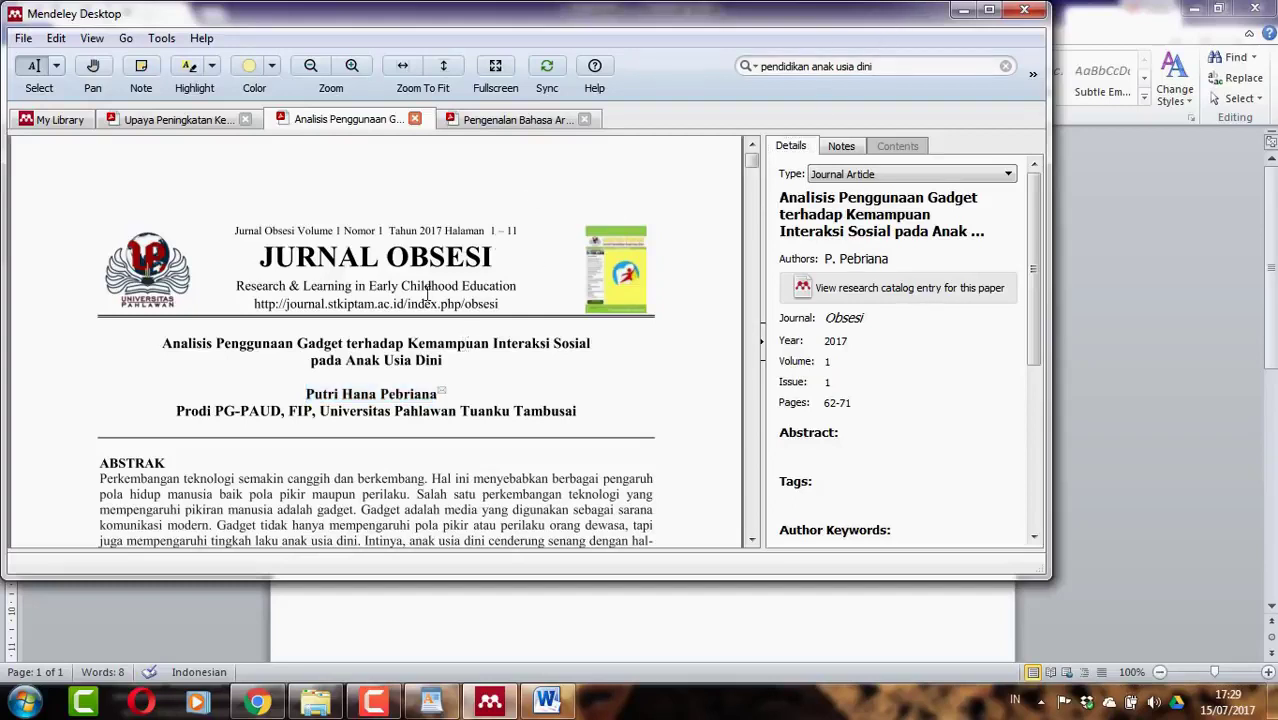
pyautogui.click(153, 122)
pyautogui.click(414, 119)
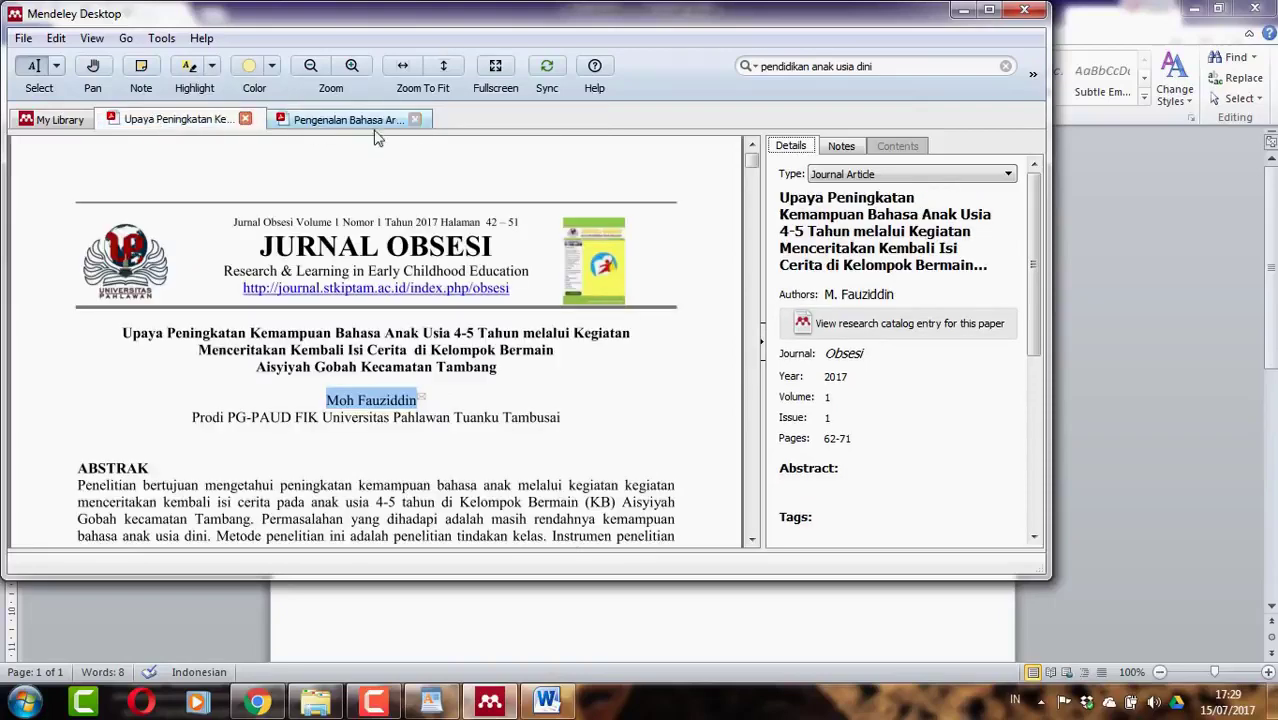
pyautogui.middleClick(376, 133)
pyautogui.click(245, 119)
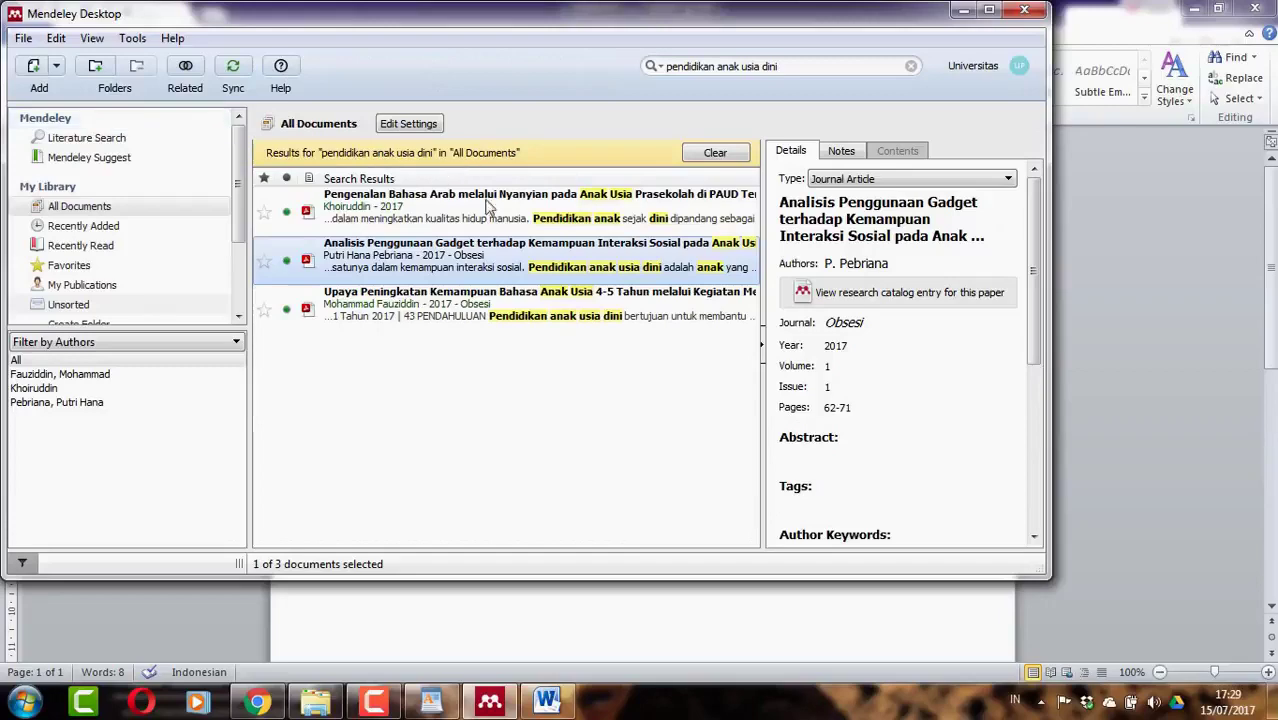
# Step: Open the Analisis Penggunaan Gadget article and select its definition paragraph from 'Pendidikan' to 'lanjut'
pyautogui.doubleClick(486, 270)
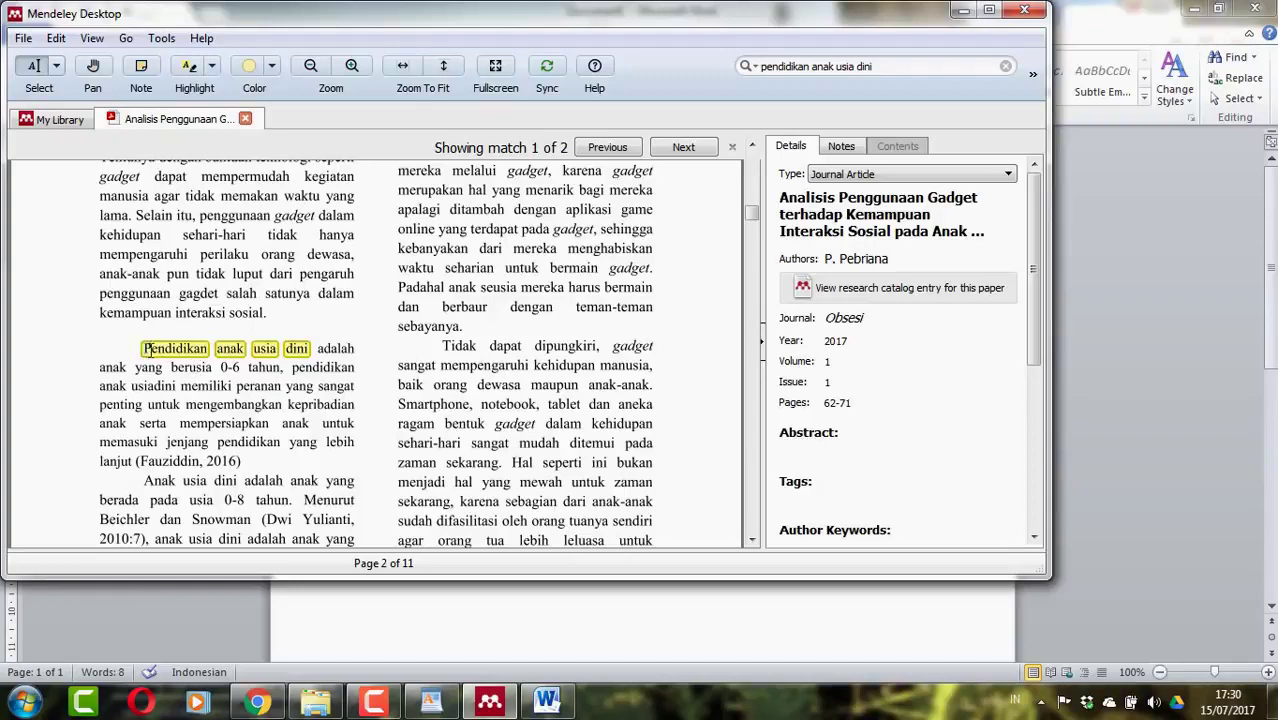
pyautogui.moveTo(145, 349)
pyautogui.mouseDown()
pyautogui.moveTo(196, 458)
pyautogui.moveTo(137, 458)
pyautogui.mouseUp()
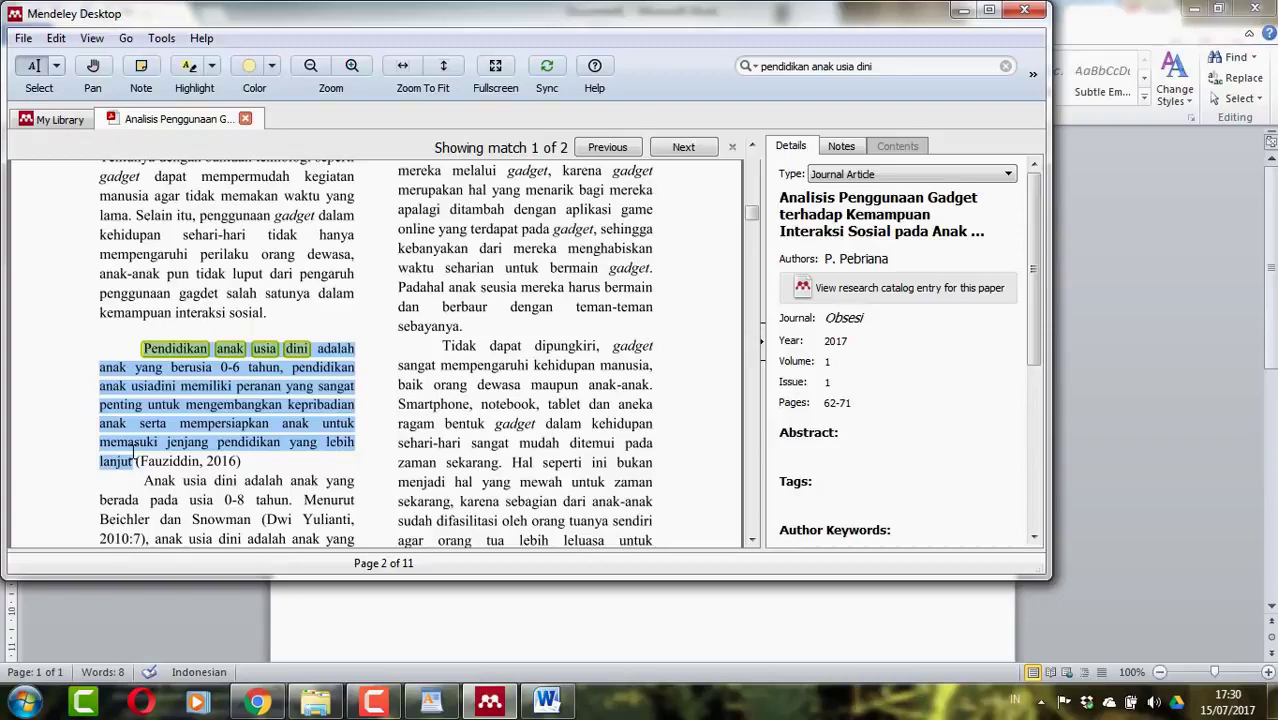
pyautogui.moveTo(133, 452); pyautogui.dragTo(133, 451)
pyautogui.scroll(-1, 133, 452)
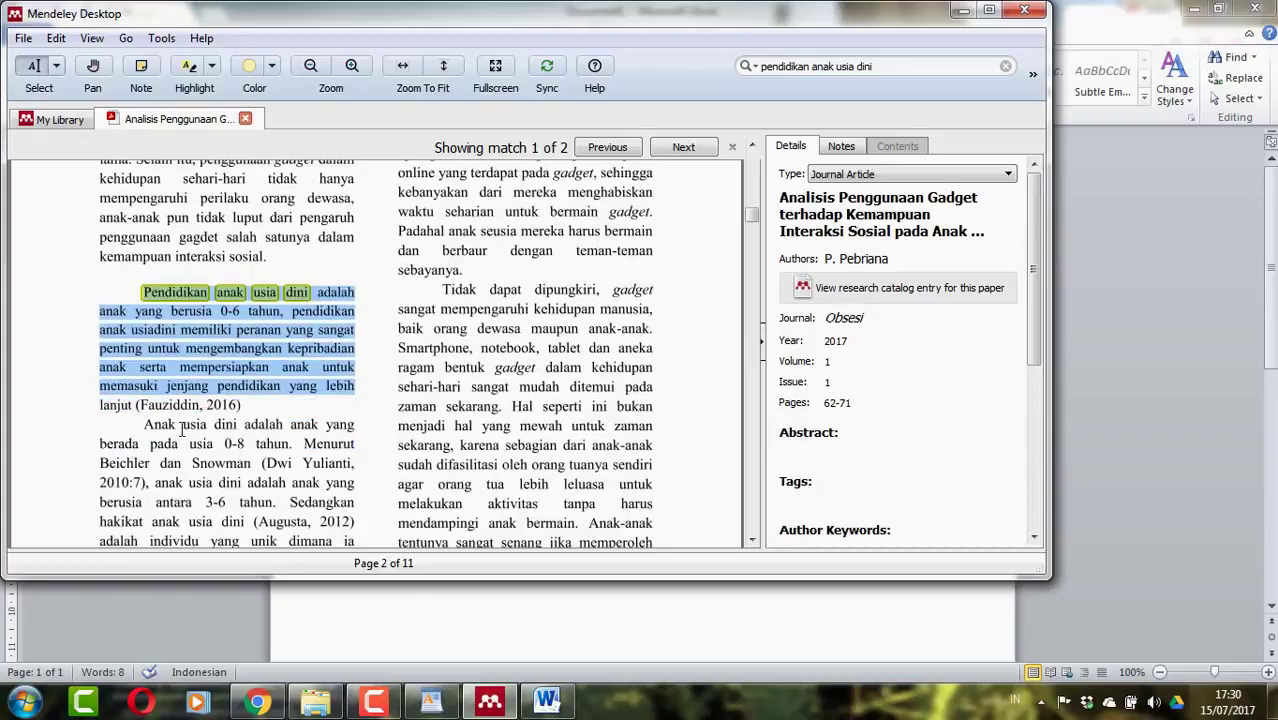
pyautogui.click(182, 329)
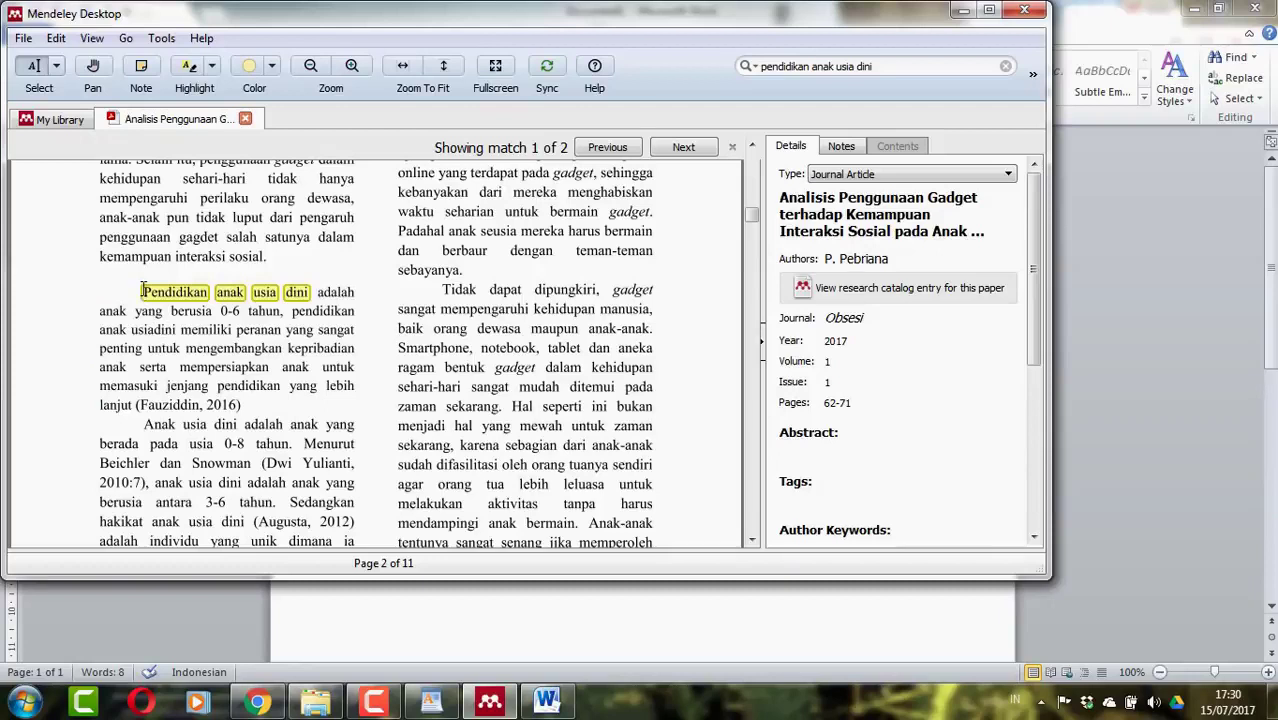
pyautogui.moveTo(143, 291); pyautogui.dragTo(135, 402)
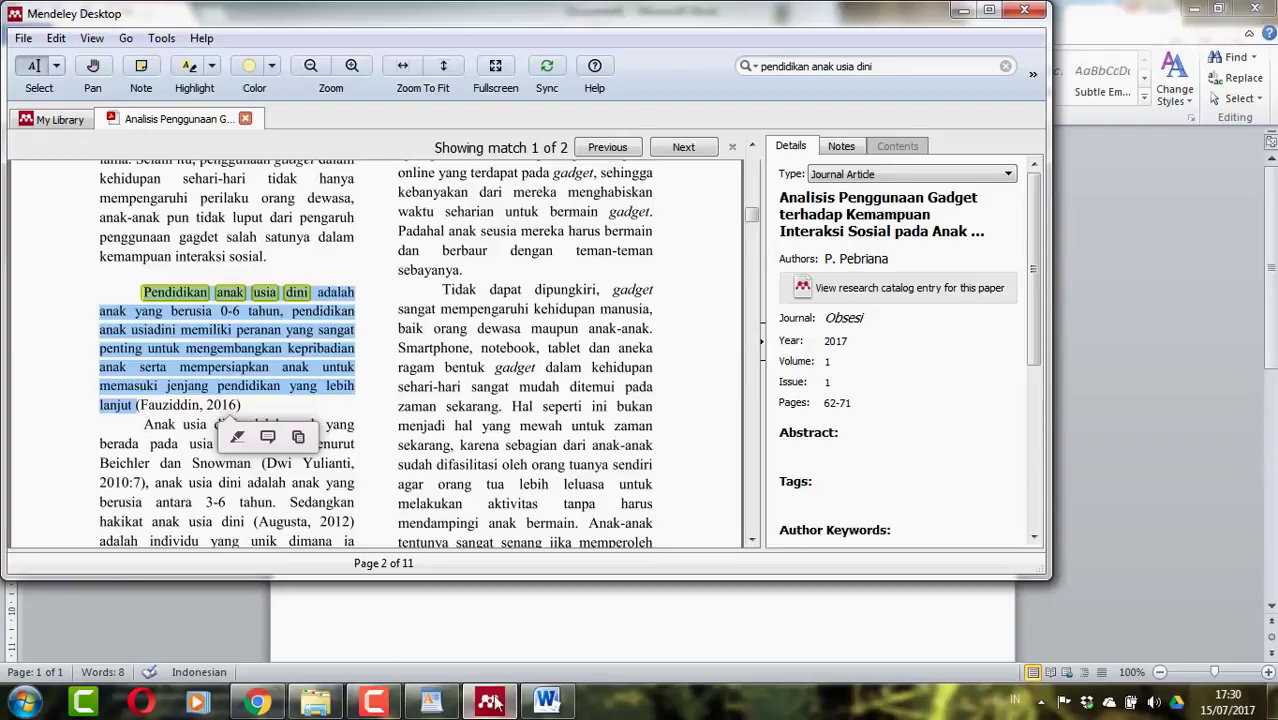
# Step: Back in Word, continue the sentence with 'anak usia 0 - 6 tahun,' plus the cited author's name and 'dalam'
pyautogui.moveTo(550, 705)
pyautogui.click(530, 630)
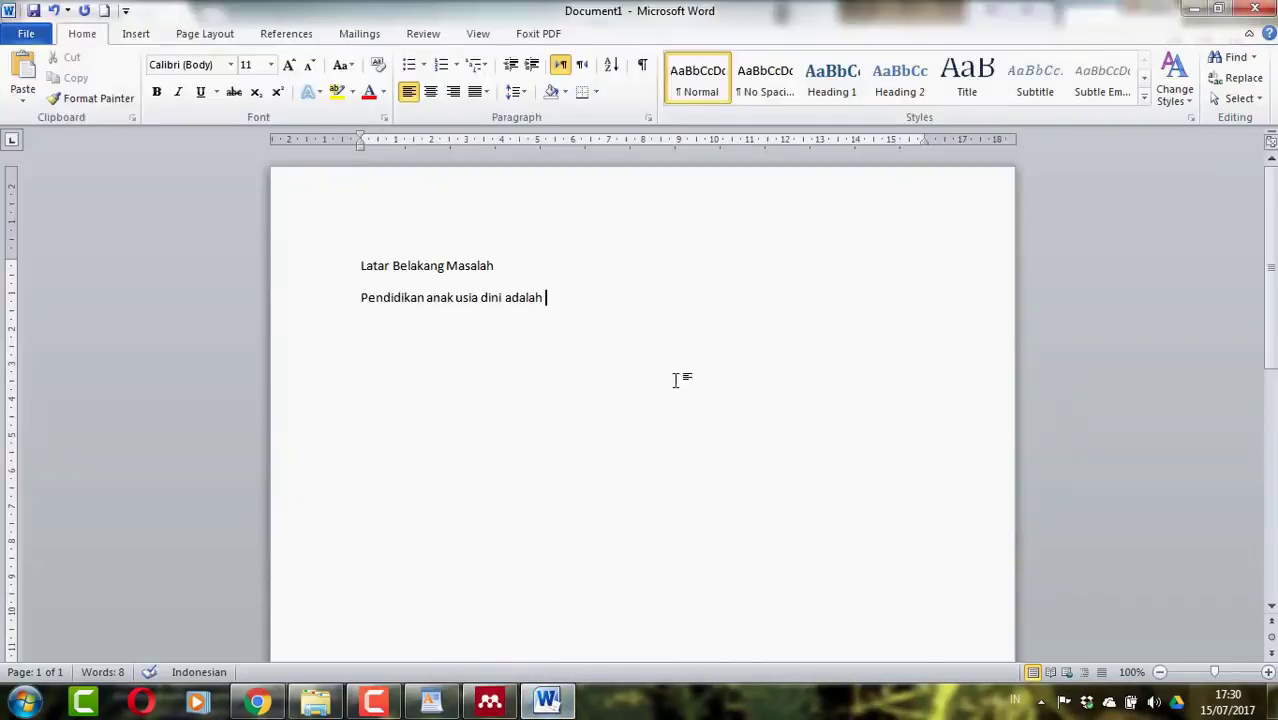
pyautogui.write('a')
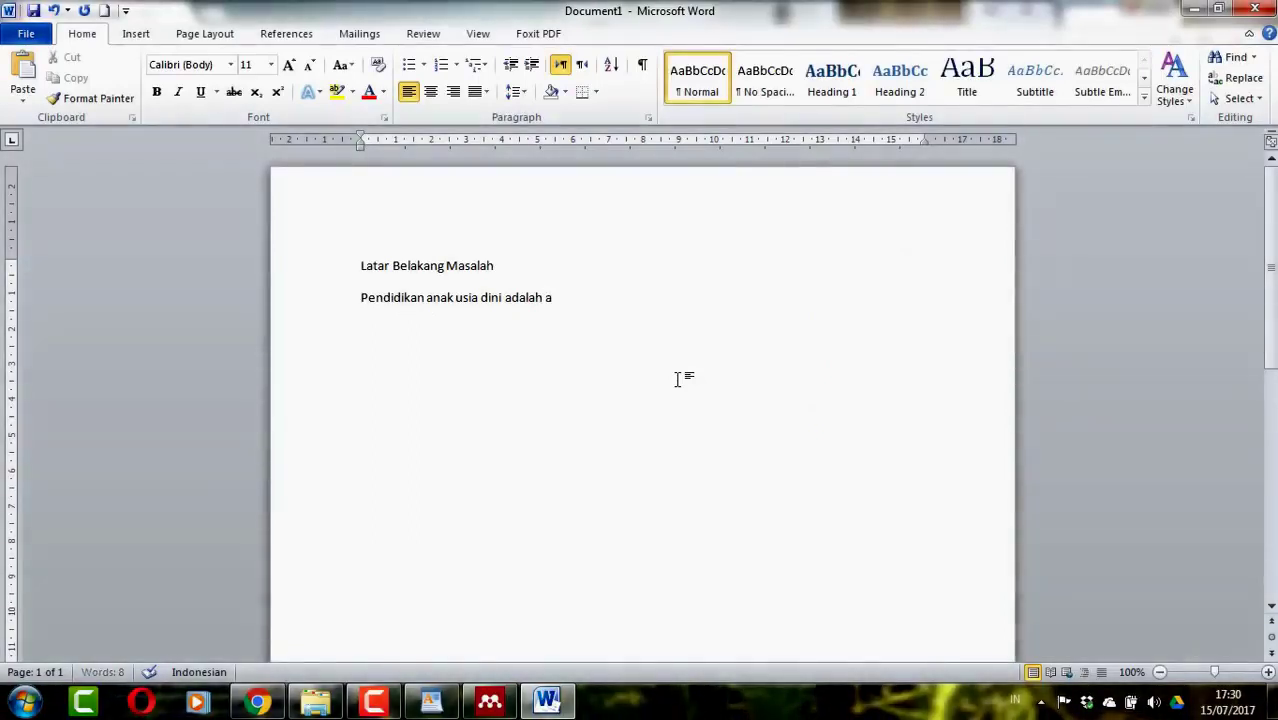
pyautogui.write('nak usia')
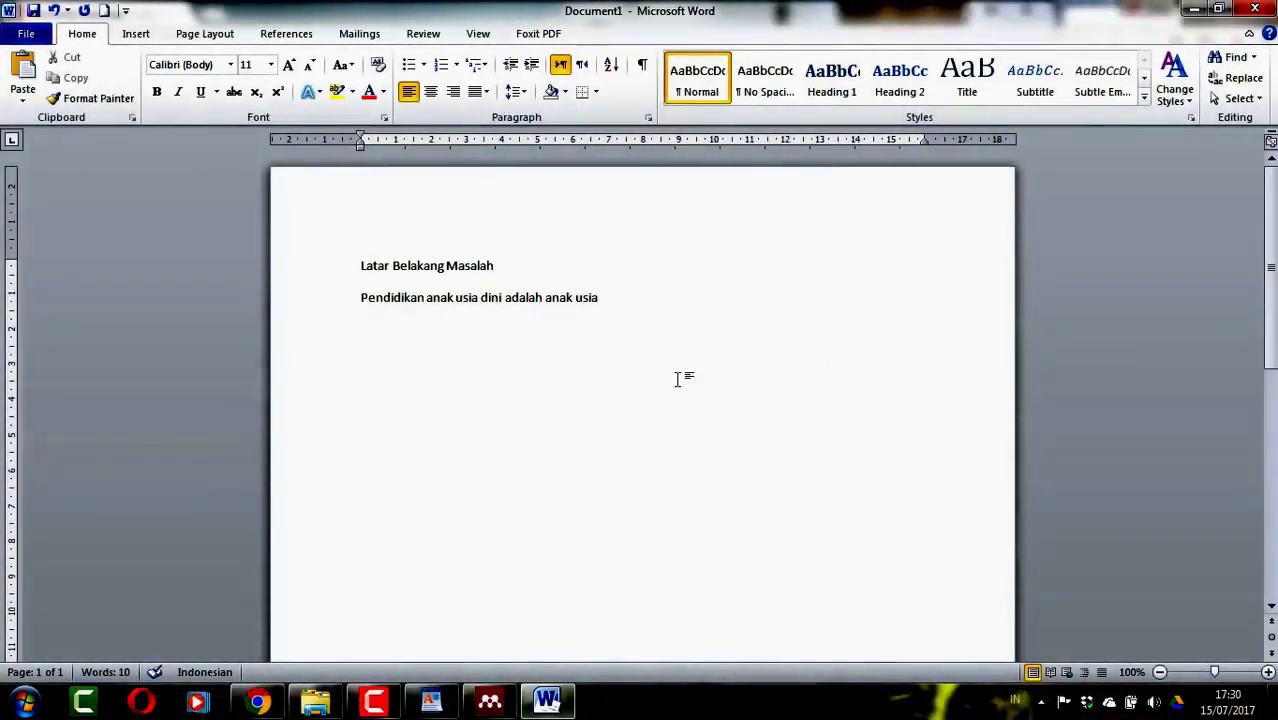
pyautogui.write(' 0 - ')
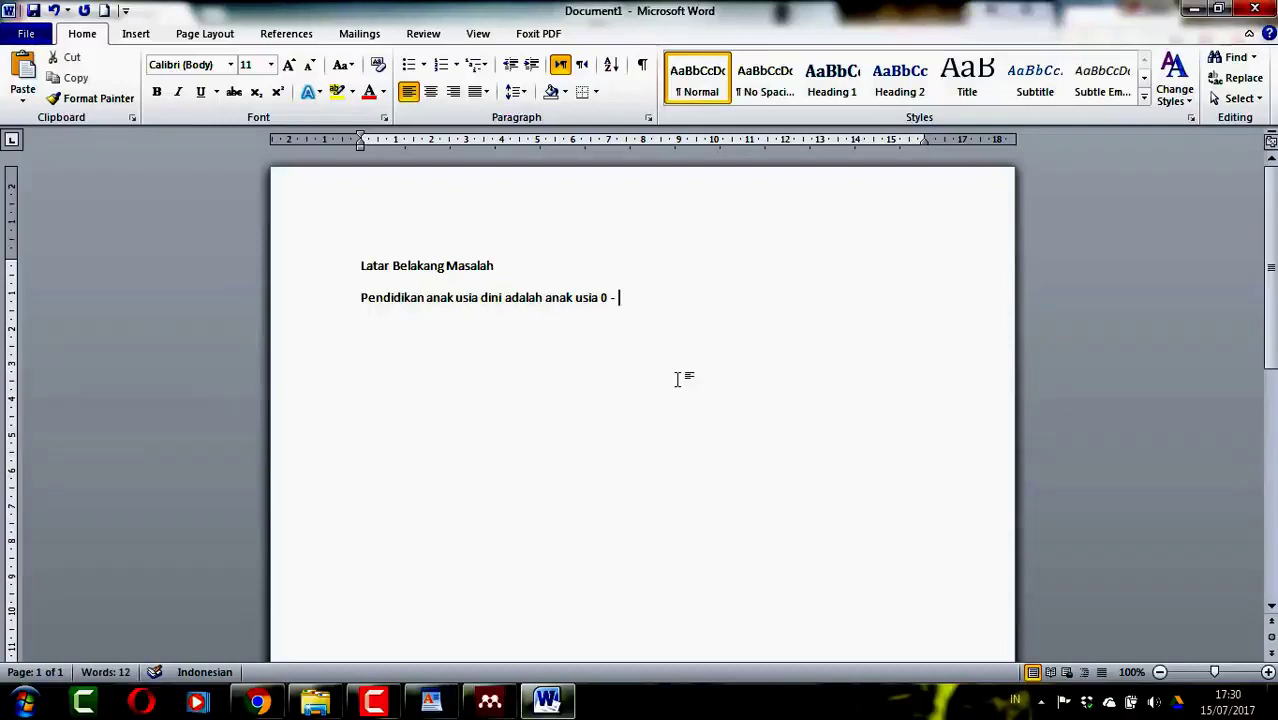
pyautogui.write('6 tahu')
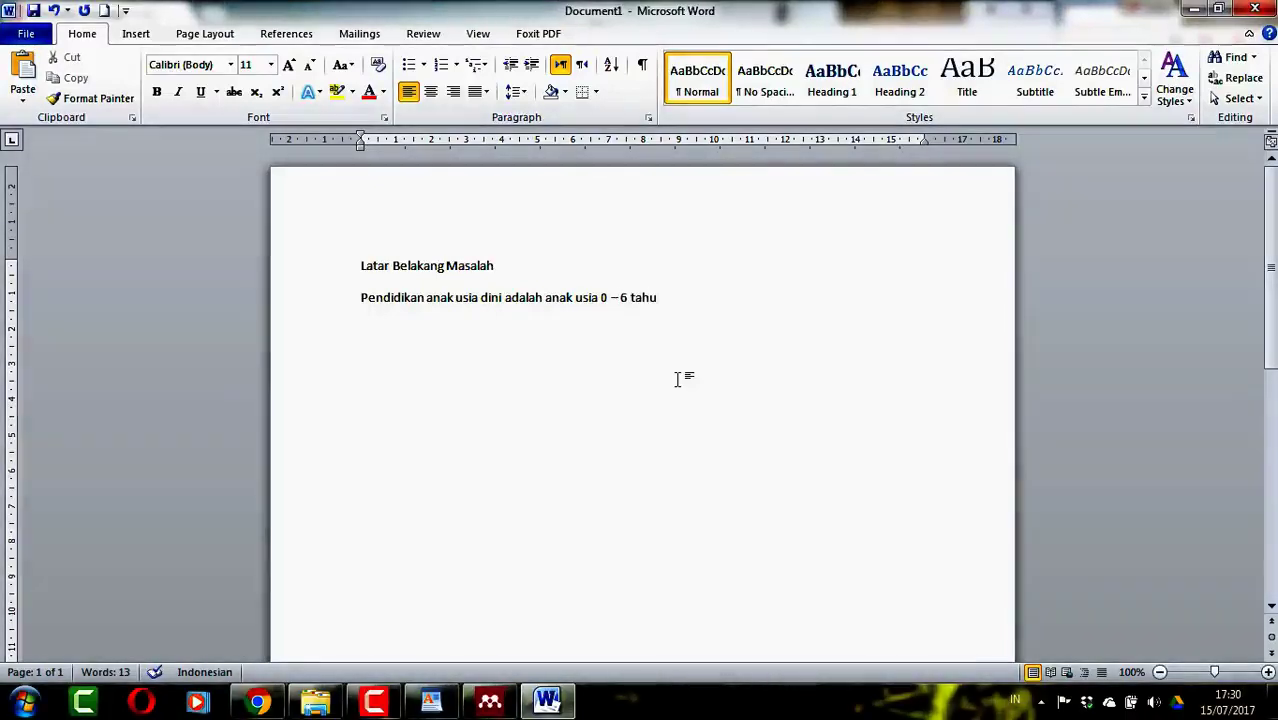
pyautogui.write('n, Fauzidd')
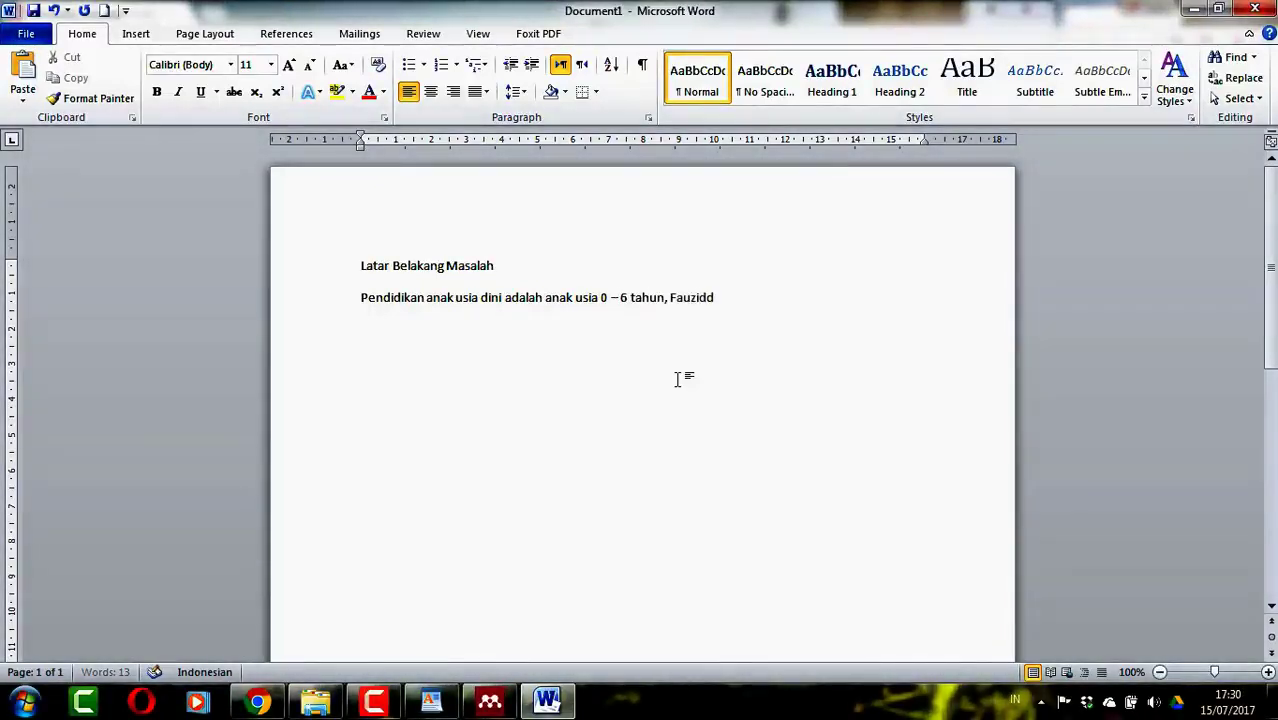
pyautogui.write('in dalam')
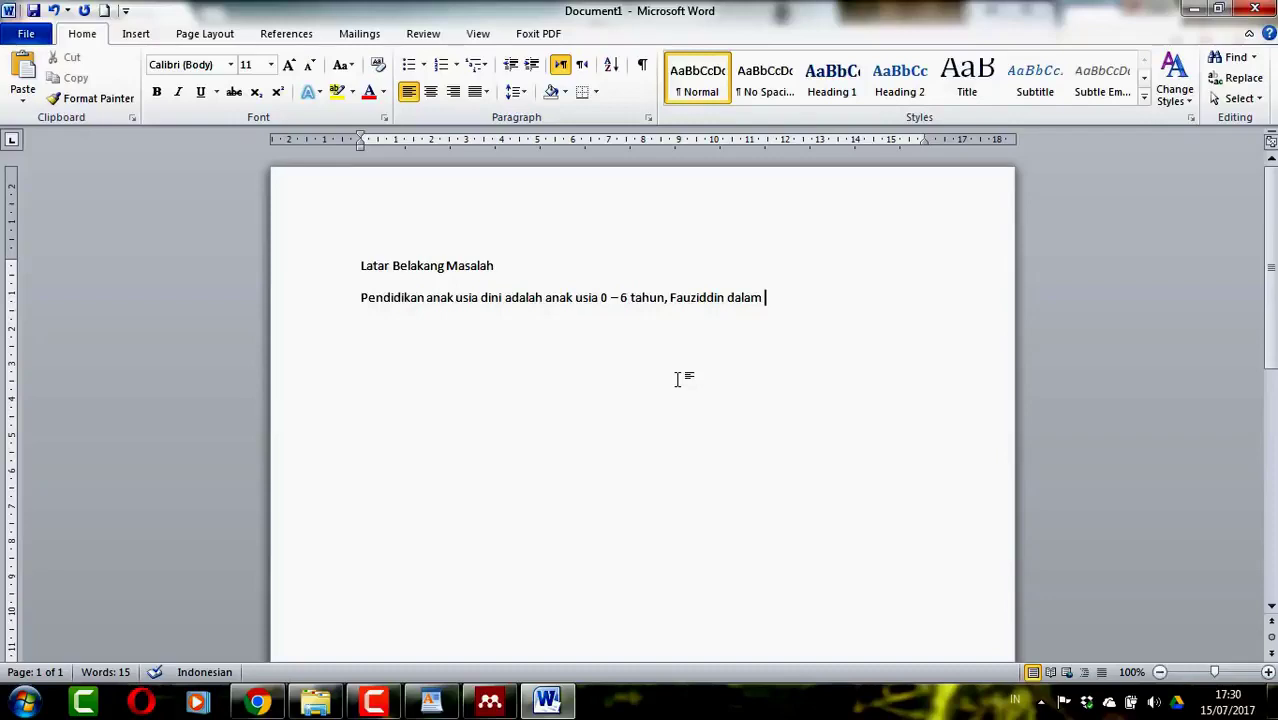
pyautogui.write('P')
pyautogui.press('BackSpace')
# Step: Insert the (Pebriana, 2017) citation, then type 'mengatakan bahwa' and paste the copied definition paragraph
pyautogui.click(297, 40)
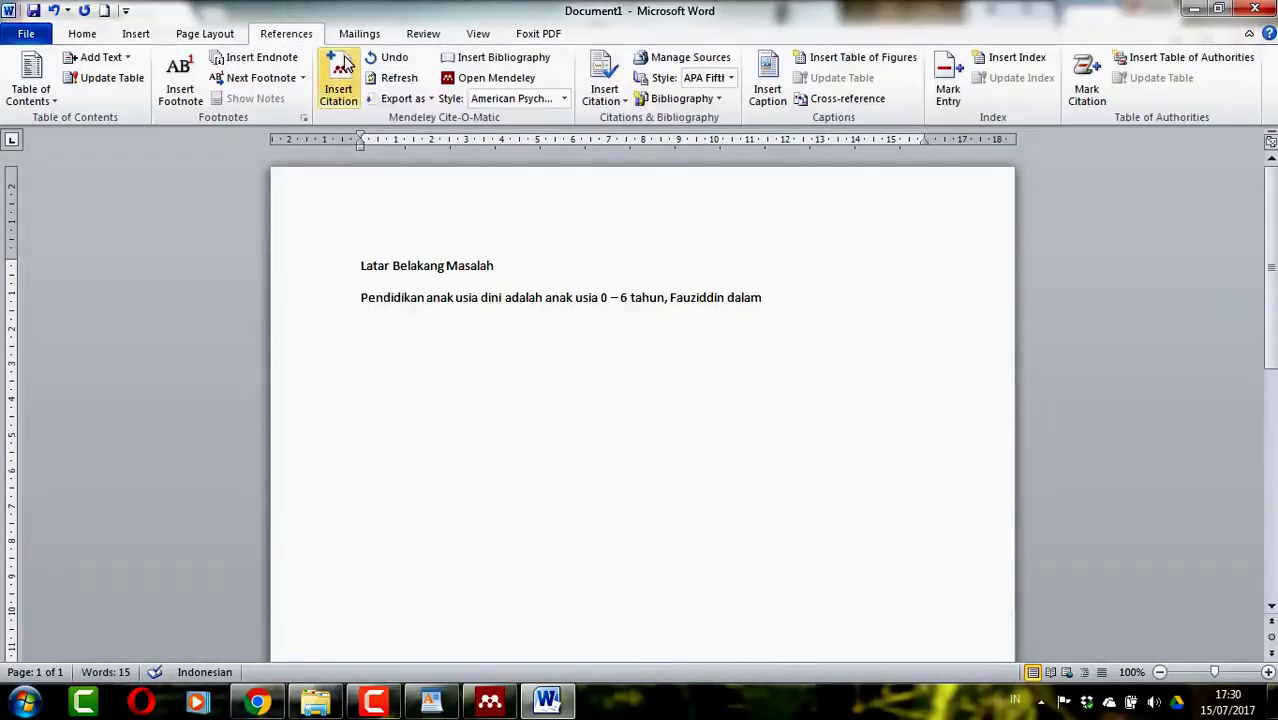
pyautogui.click(338, 82)
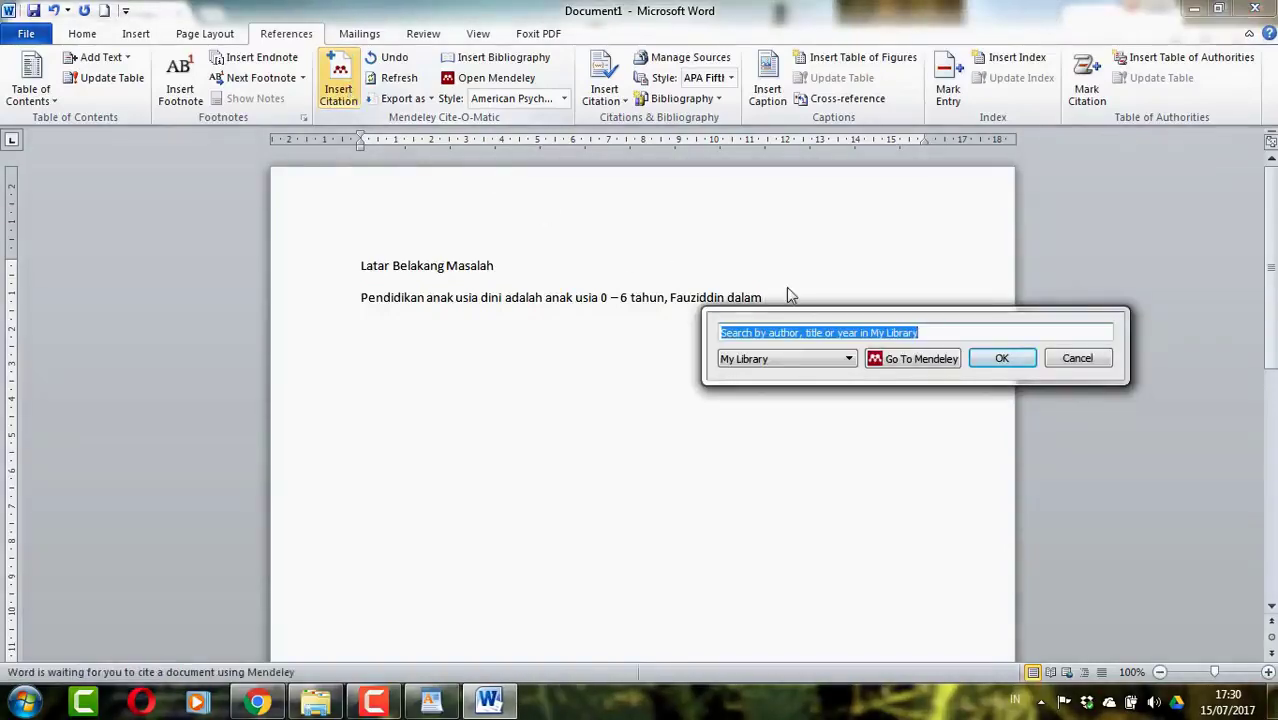
pyautogui.click(921, 360)
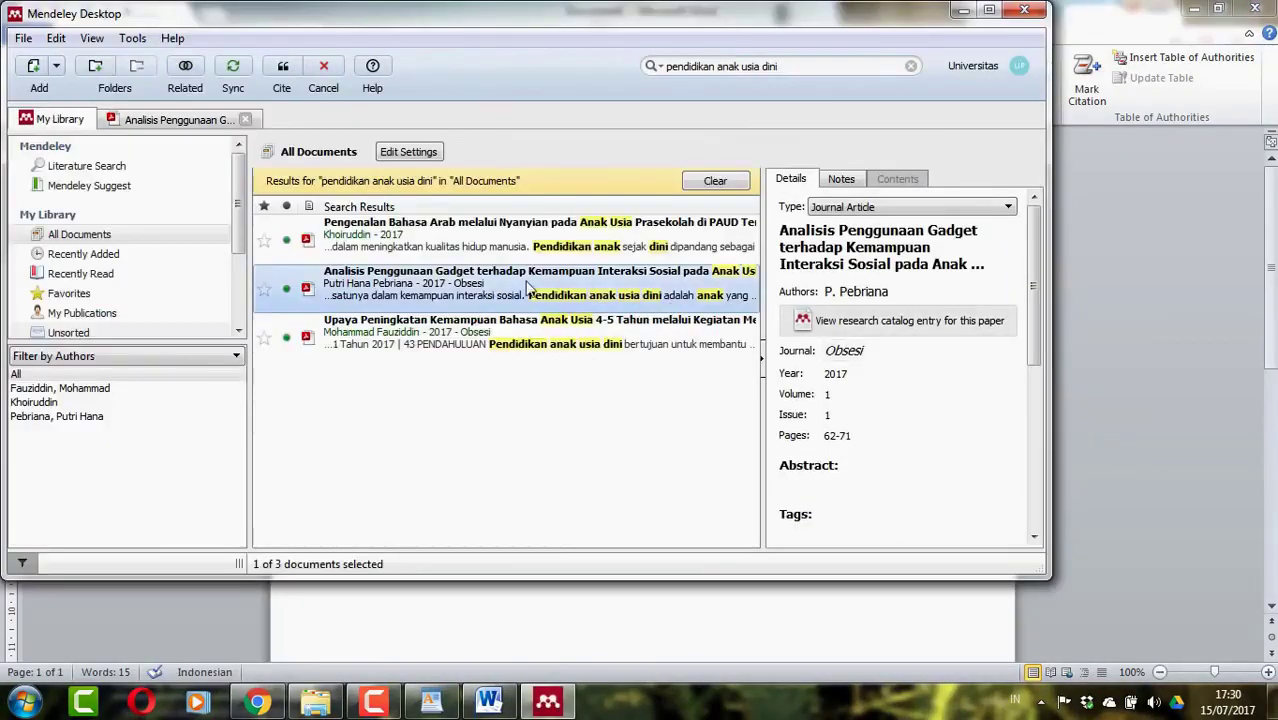
pyautogui.click(283, 72)
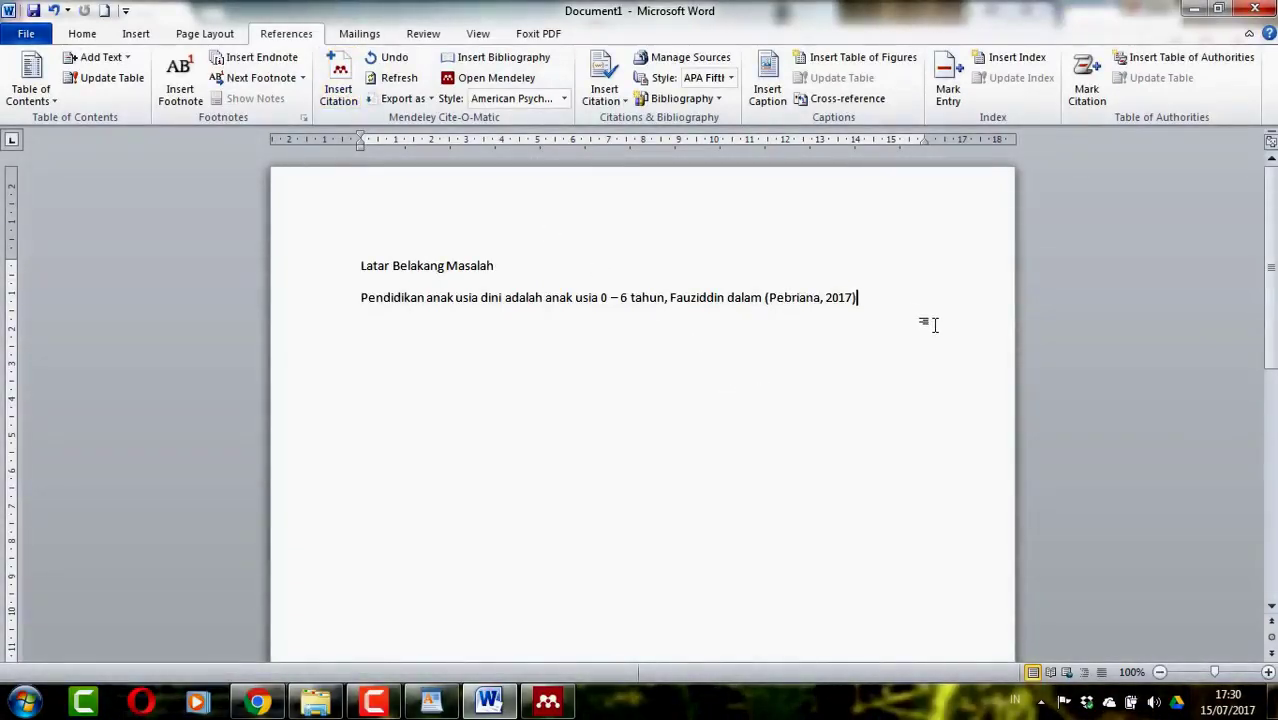
pyautogui.write('meng')
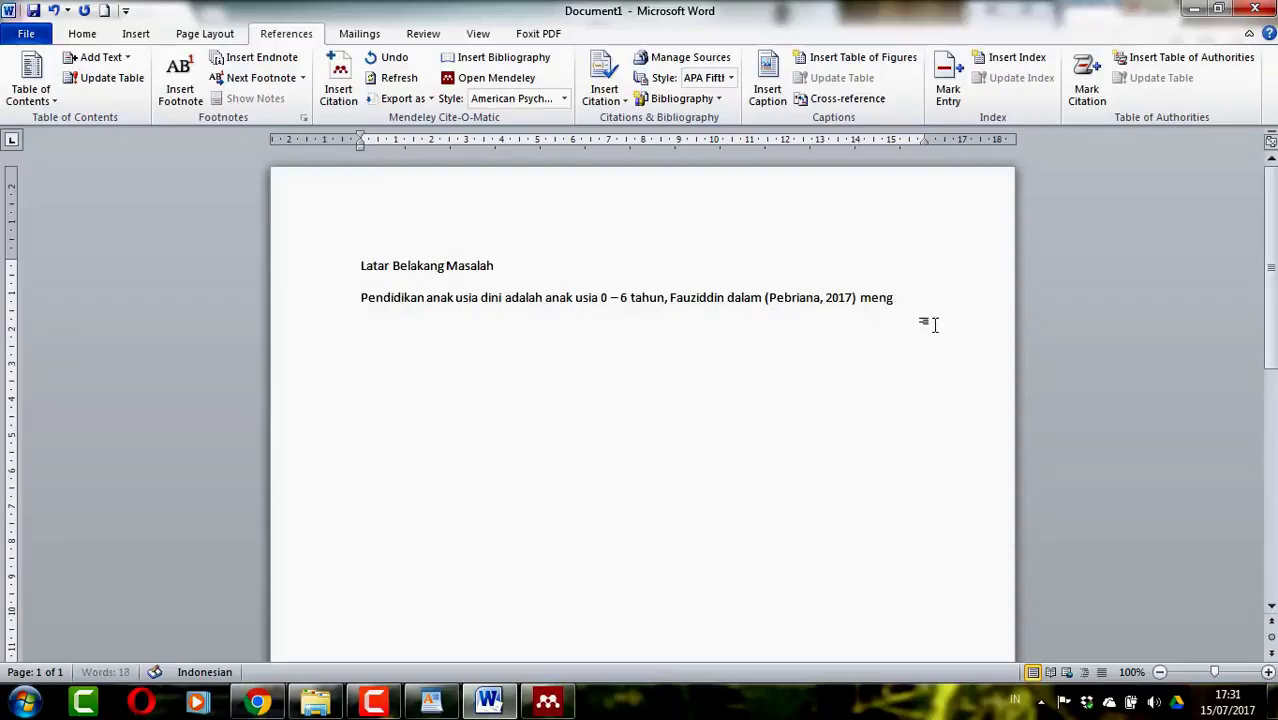
pyautogui.write('atakan bah')
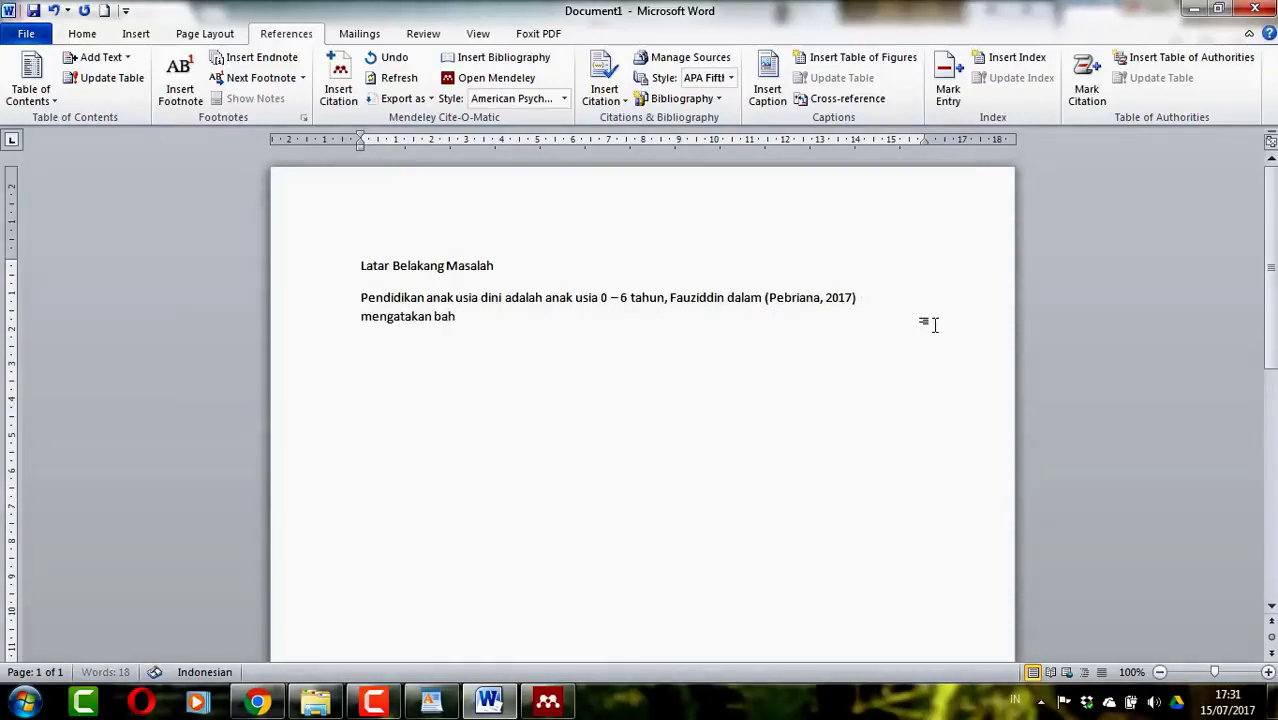
pyautogui.write('wa')
pyautogui.write('Pendidikan anak usia dini adalah anak yang berusia 0-6 tahun, pendidikan anak usiadini memiliki peranan yang sangat penting untuk mengembangkan kepribadian anak serta mempersiapkan anak untuk memasuki jenjang pendidikan yang lebih lanjut (Fauziddin,')
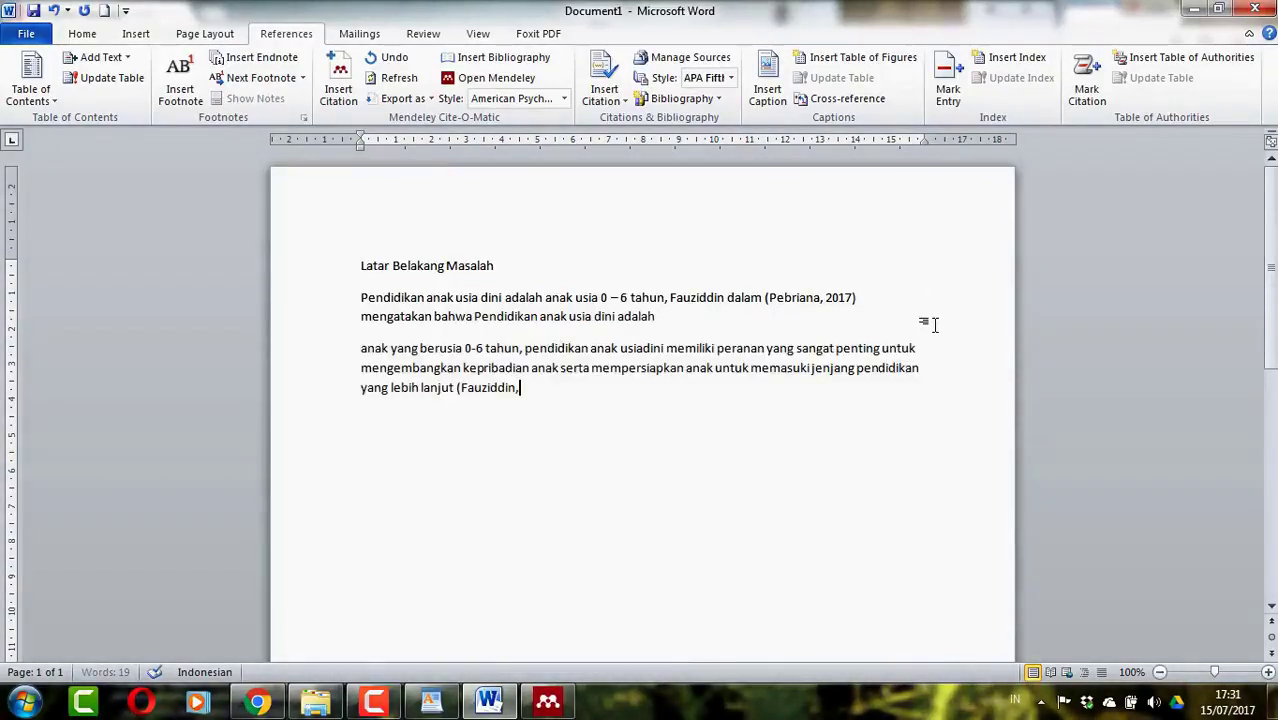
# Step: Join the two paragraphs, remove the unfinished '(Fauziddin,' text and end with a period
pyautogui.click(358, 350)
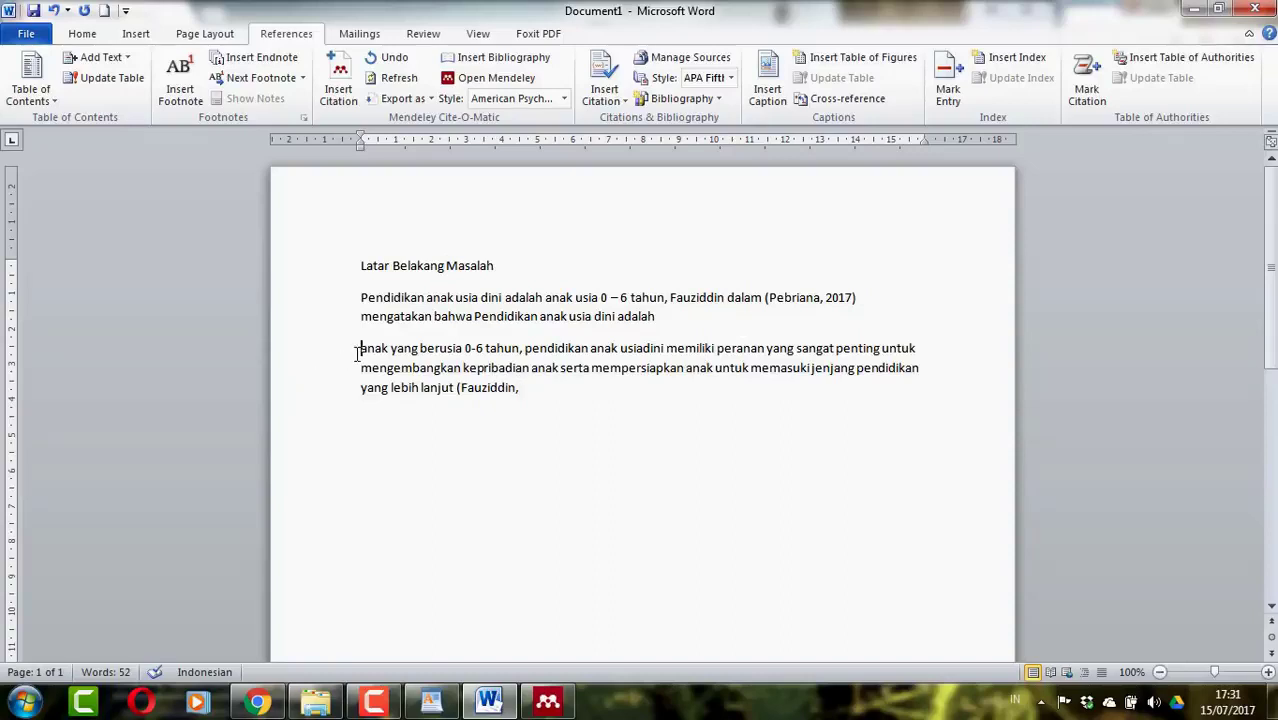
pyautogui.press('BackSpace')
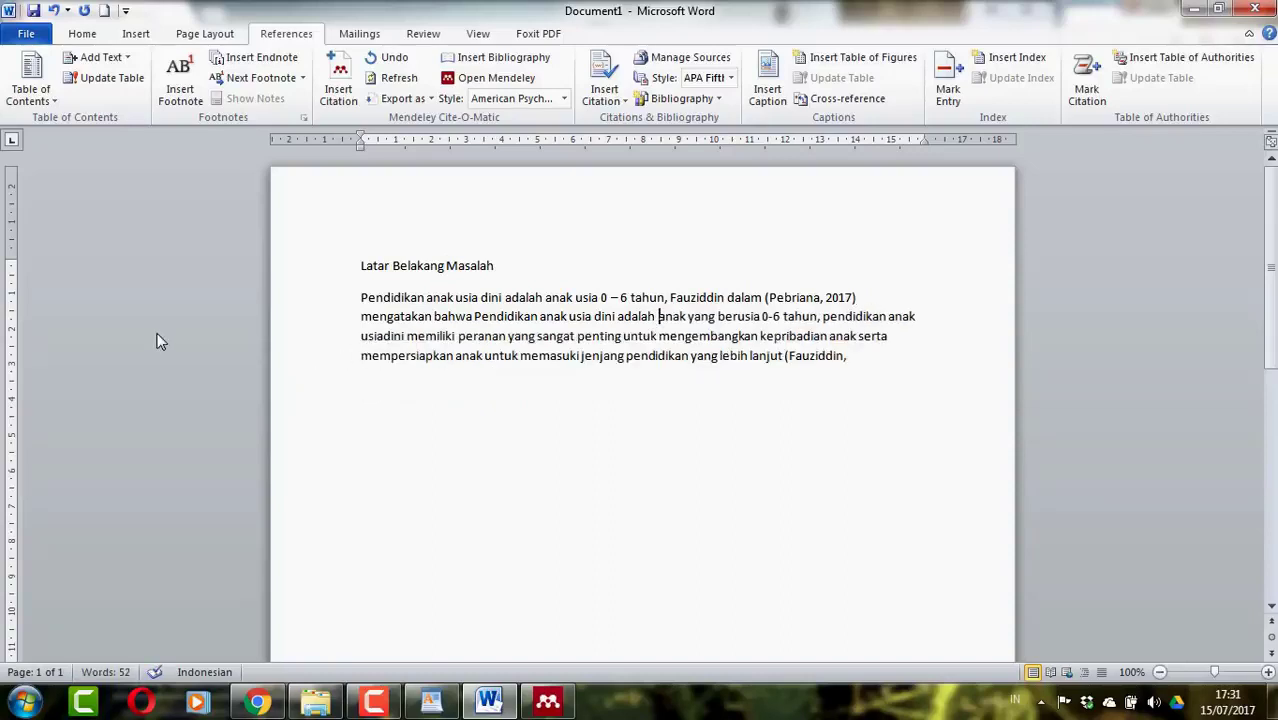
pyautogui.click(874, 356)
pyautogui.press('BackSpace')
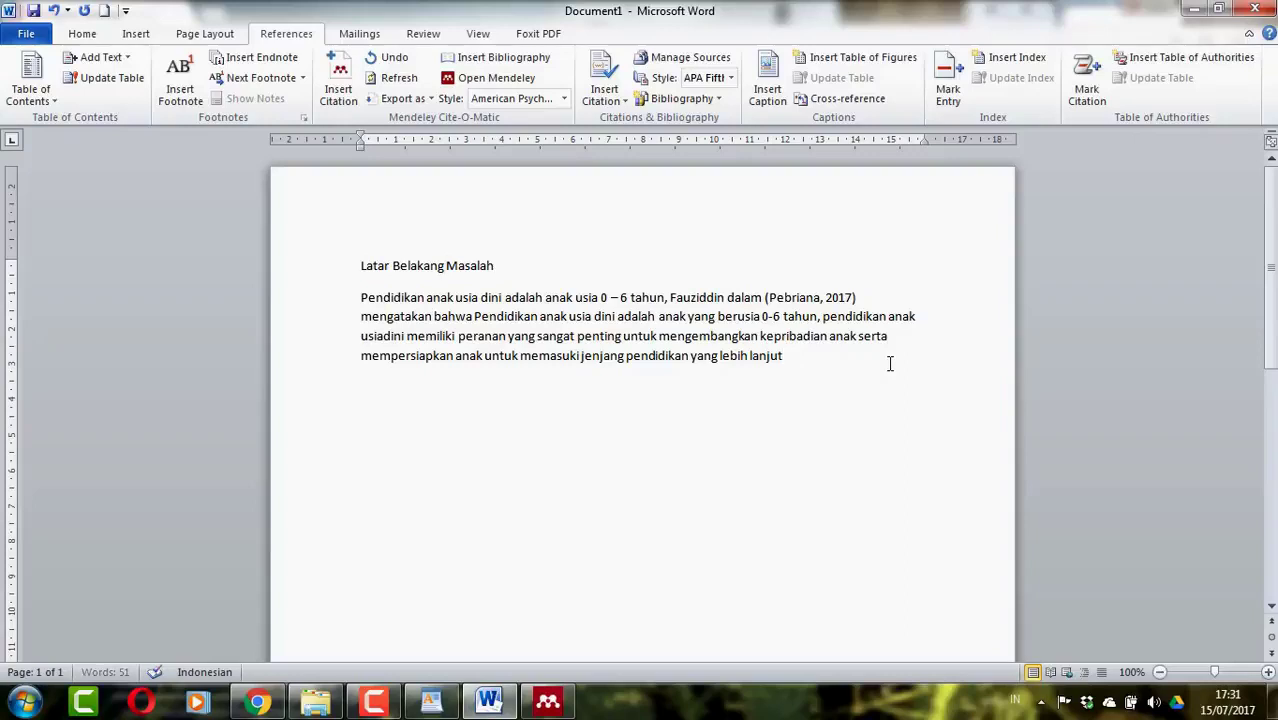
pyautogui.write('.')
# Step: Add a 'Daftar Pustaka' heading below the paragraph with an empty line under it
pyautogui.press('Return')
pyautogui.press('Return')
pyautogui.write('D')
pyautogui.write('aft')
pyautogui.write('ar Pusta')
pyautogui.write('ka')
pyautogui.press('Return')
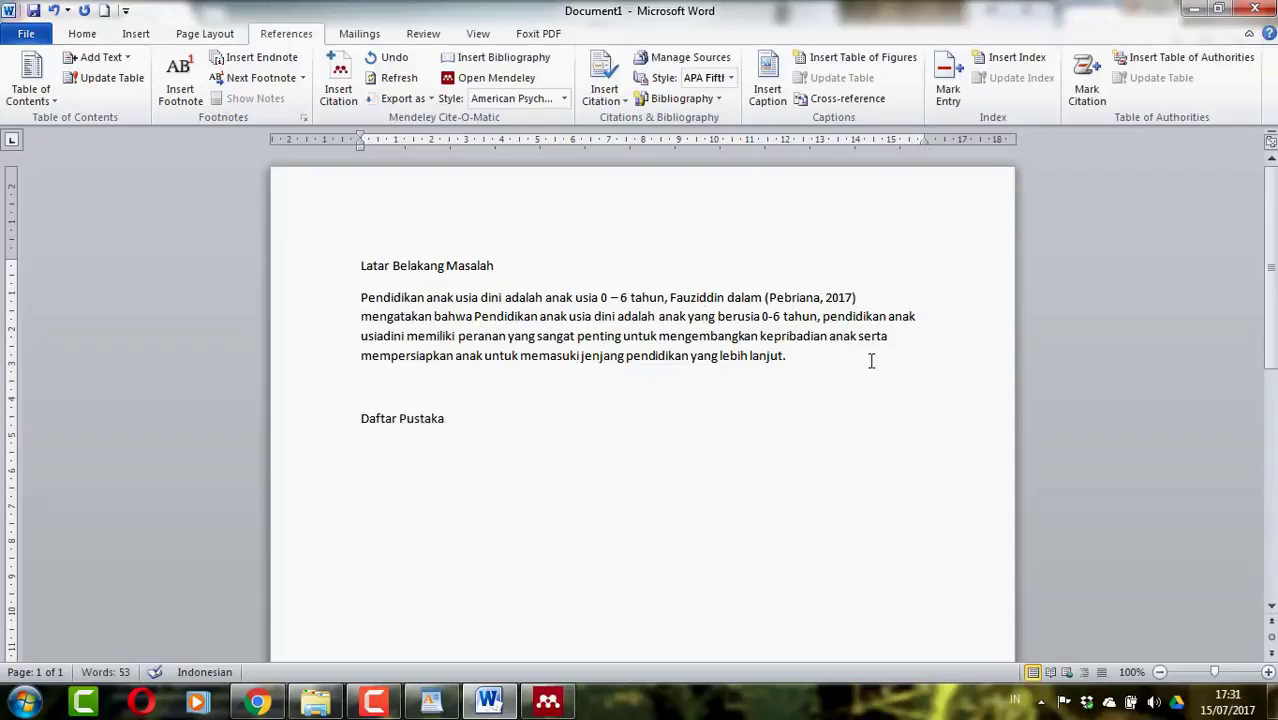
# Step: Insert the Mendeley bibliography under Daftar Pustaka and justify the opening paragraph
pyautogui.click(503, 60)
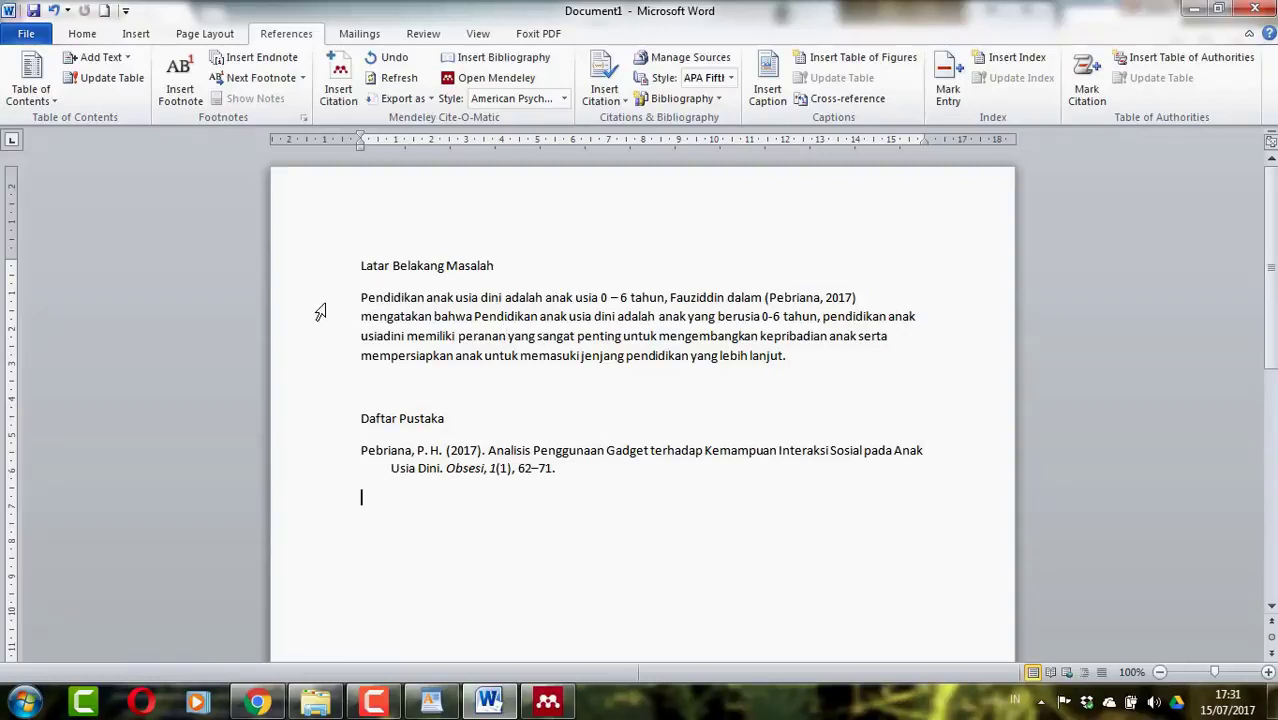
pyautogui.moveTo(321, 306); pyautogui.dragTo(323, 358)
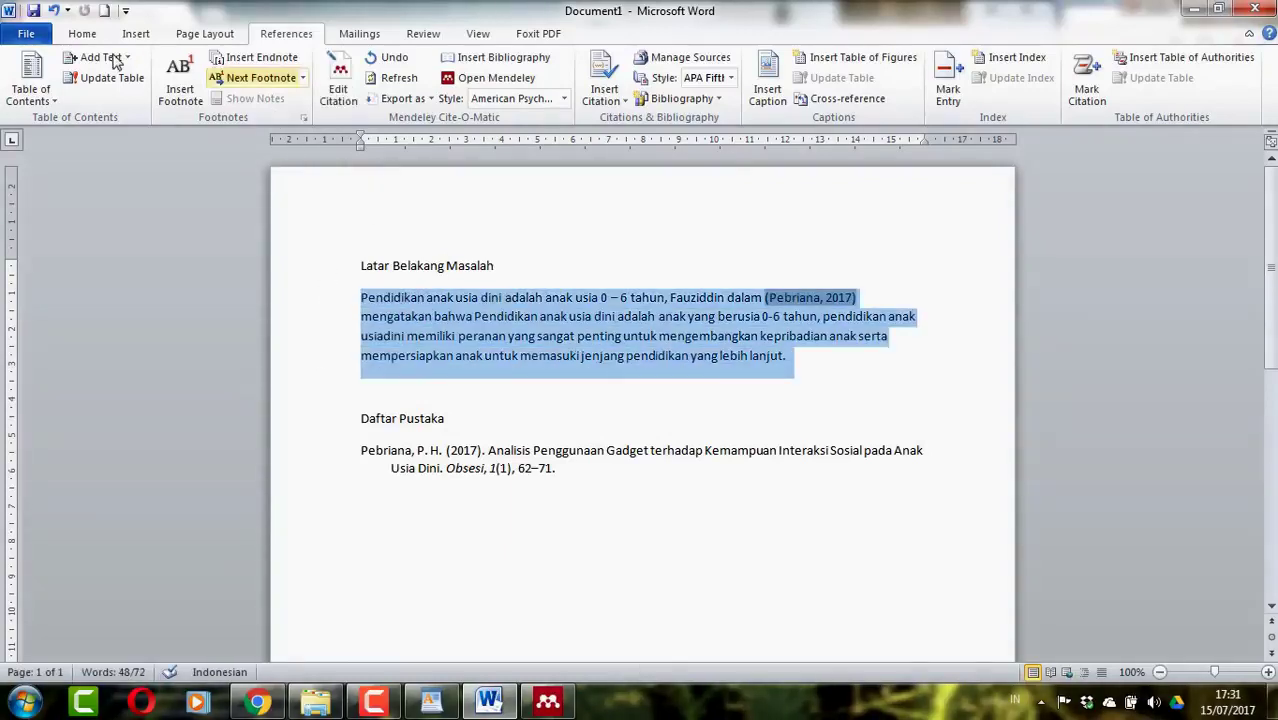
pyautogui.click(88, 36)
pyautogui.click(485, 91)
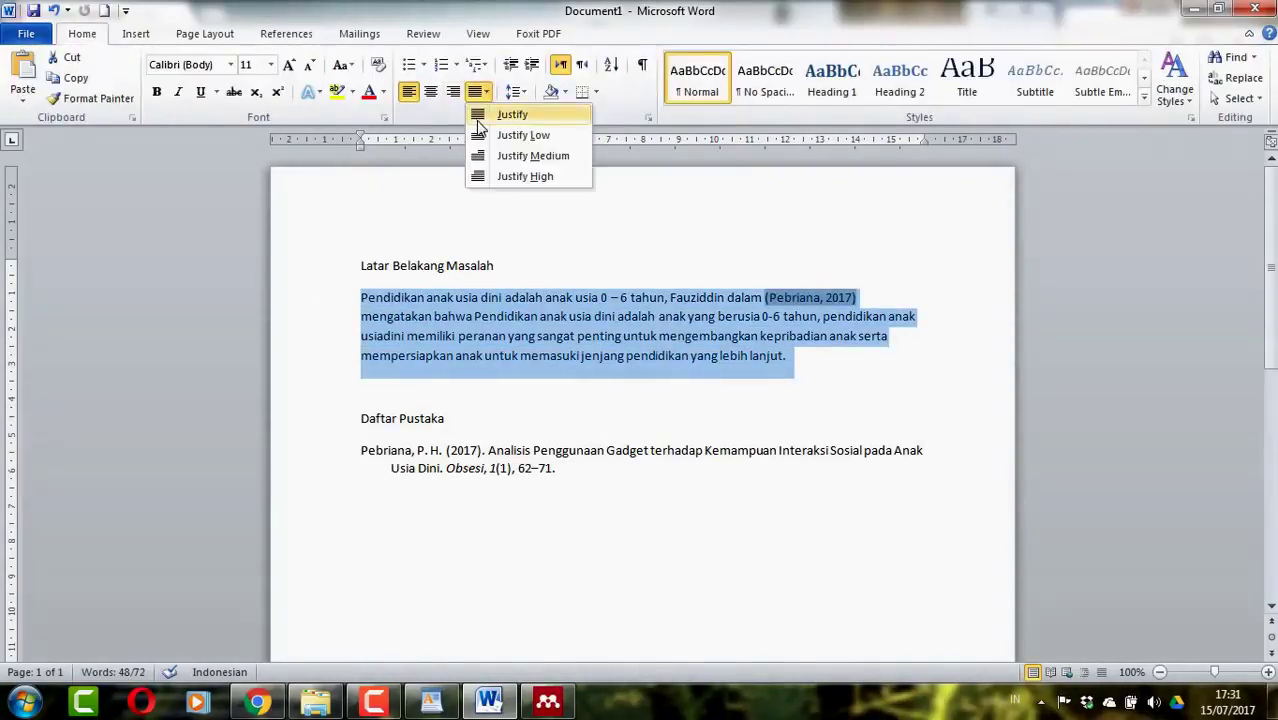
pyautogui.click(505, 115)
# Step: Start a new paragraph after 'lanjut.' beginning with 'Selanjutnya'
pyautogui.click(812, 357)
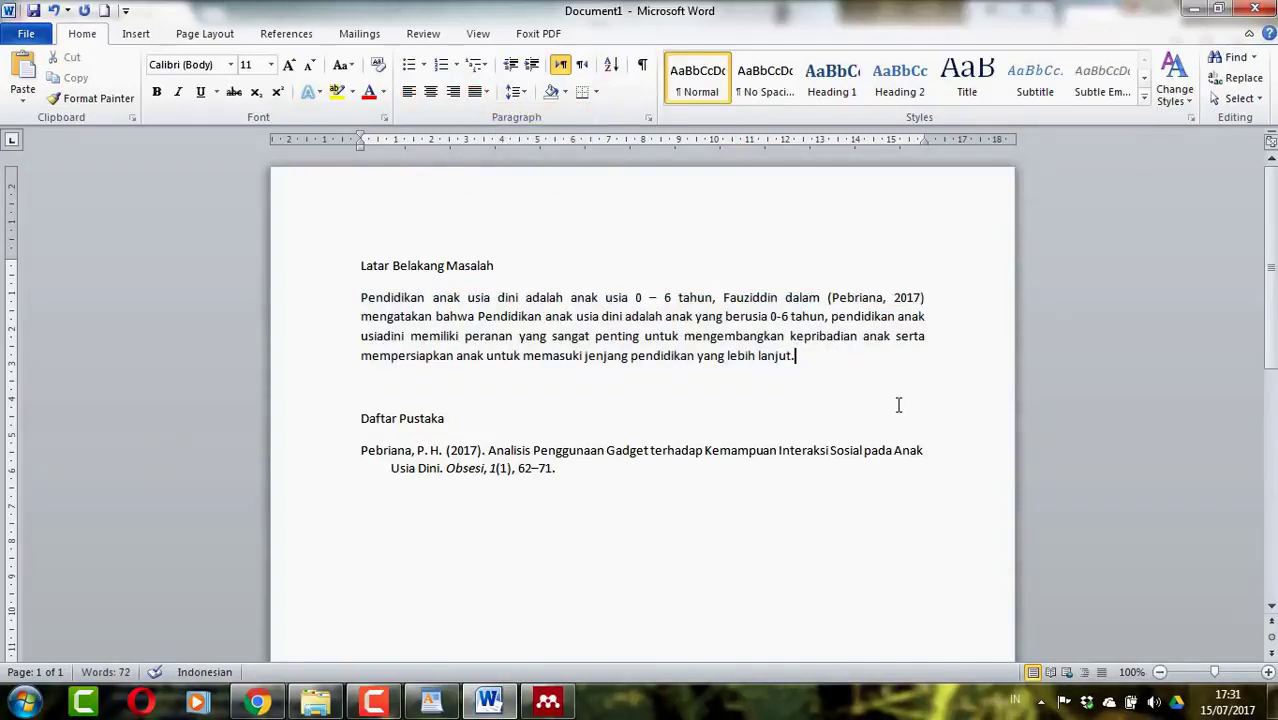
pyautogui.press('Return')
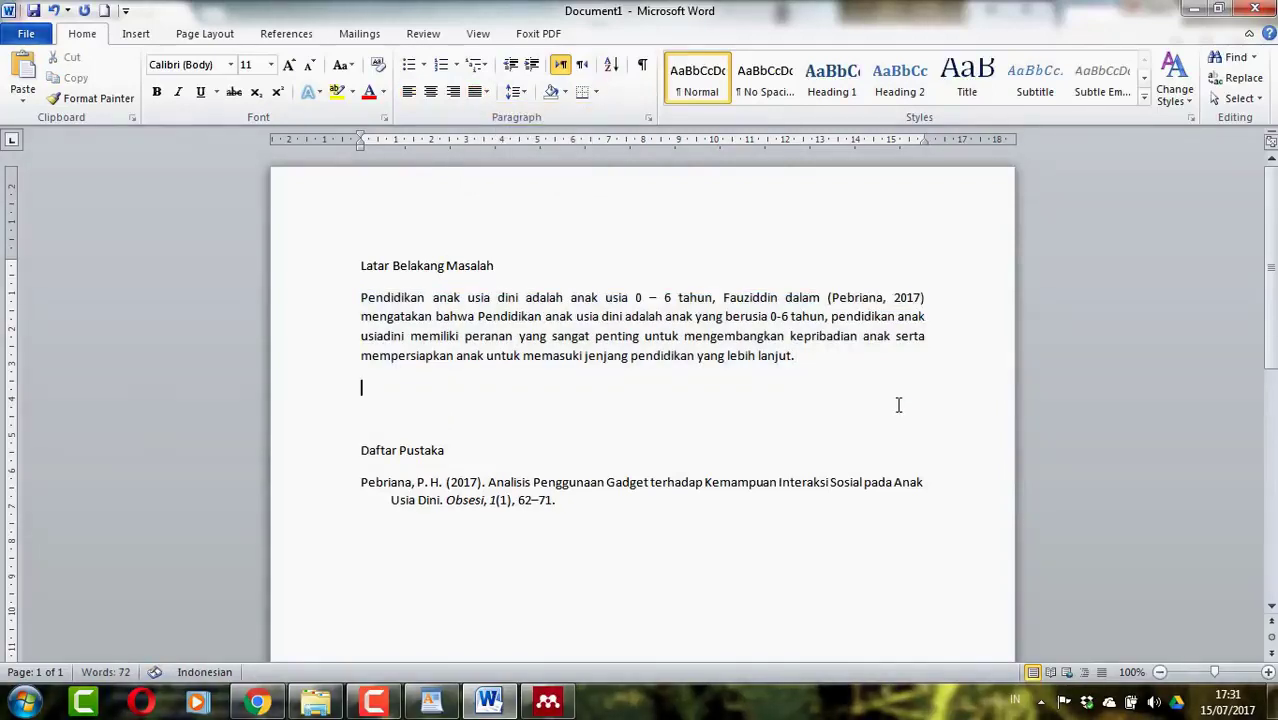
pyautogui.write('Selanjutnya')
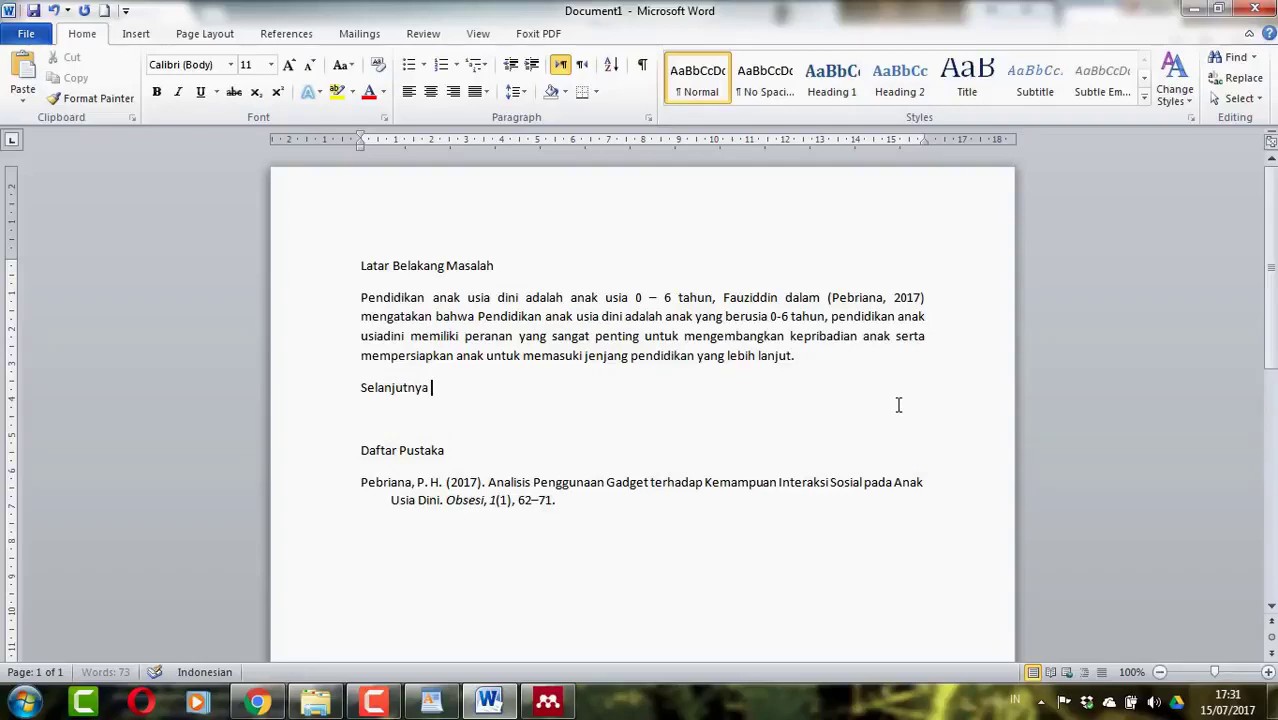
# Step: Copy the gadget article's passage from 'Pada anak usia dini' to 'sebayanya' in Mendeley's PDF view, then go back to Word
pyautogui.click(547, 700)
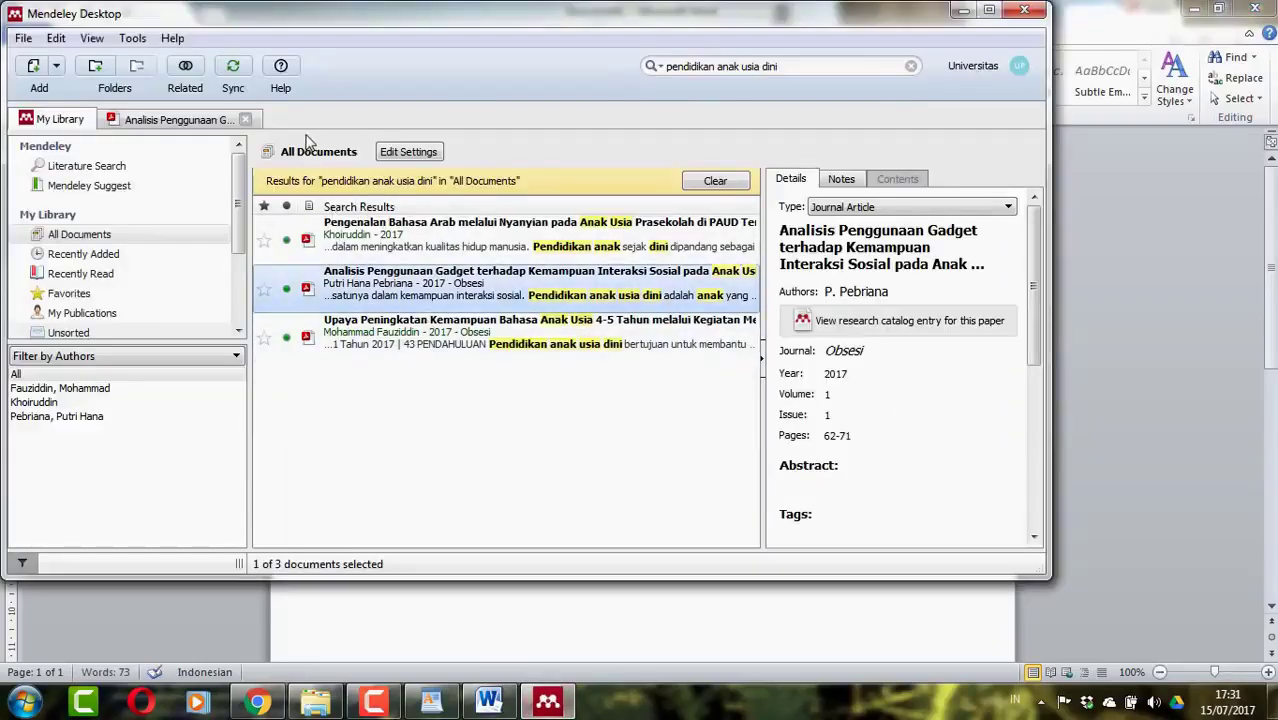
pyautogui.click(200, 120)
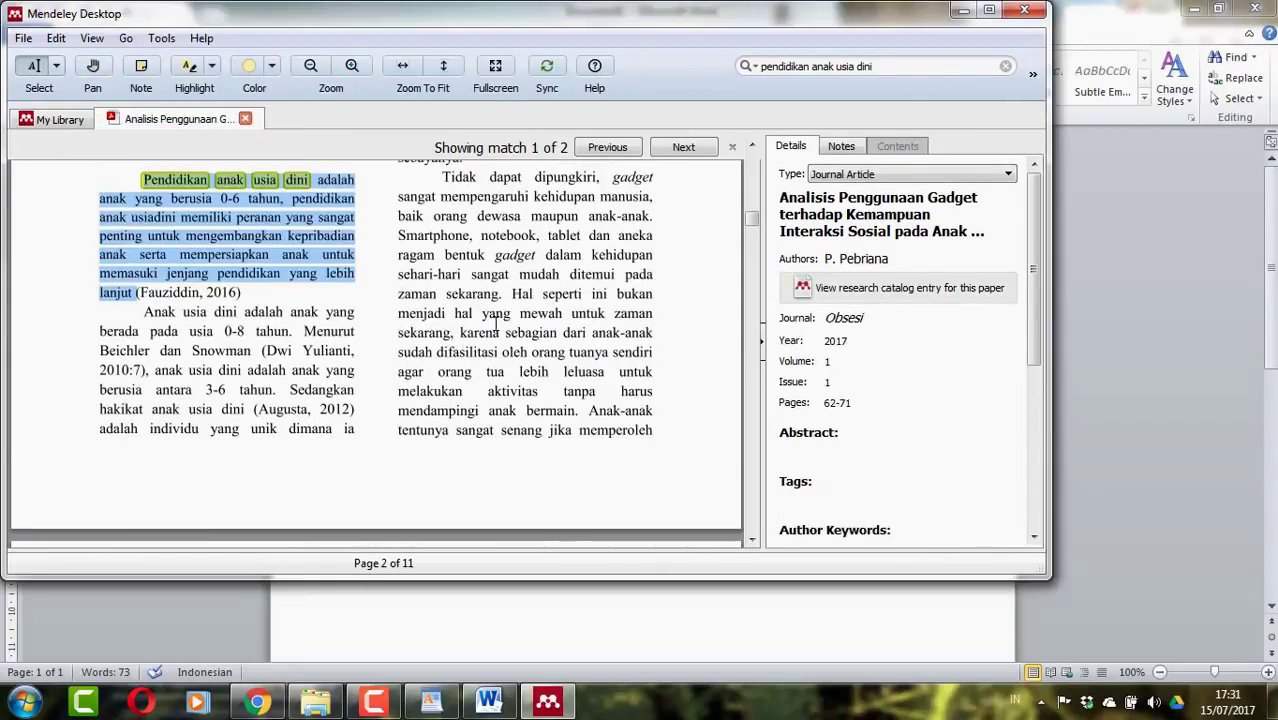
pyautogui.scroll(1, 531, 308)
pyautogui.scroll(4, 531, 308)
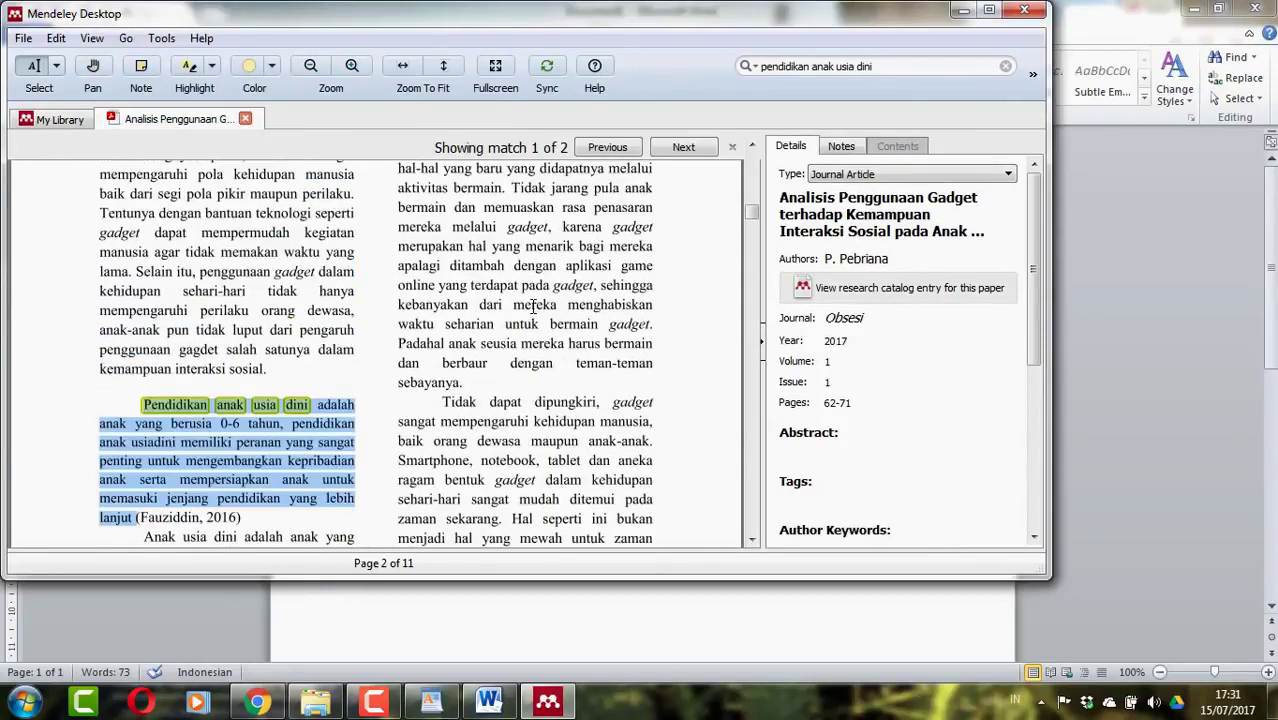
pyautogui.scroll(2, 533, 310)
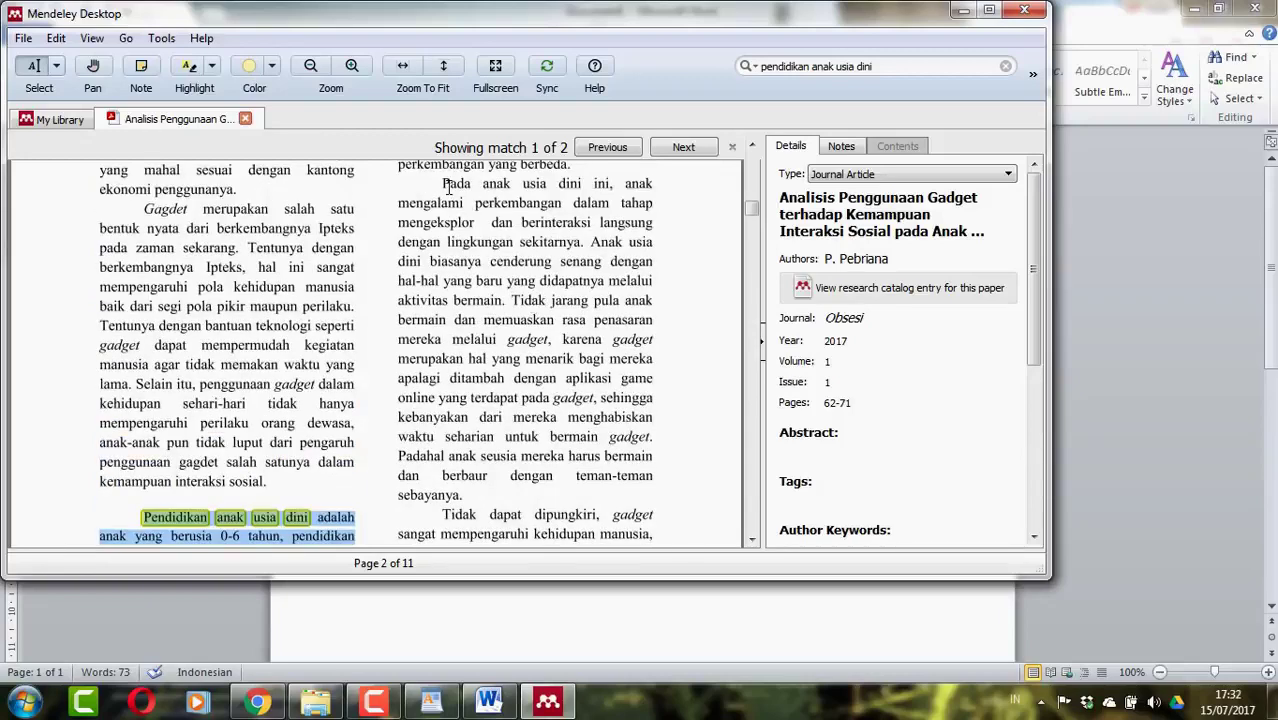
pyautogui.moveTo(444, 184); pyautogui.dragTo(464, 494)
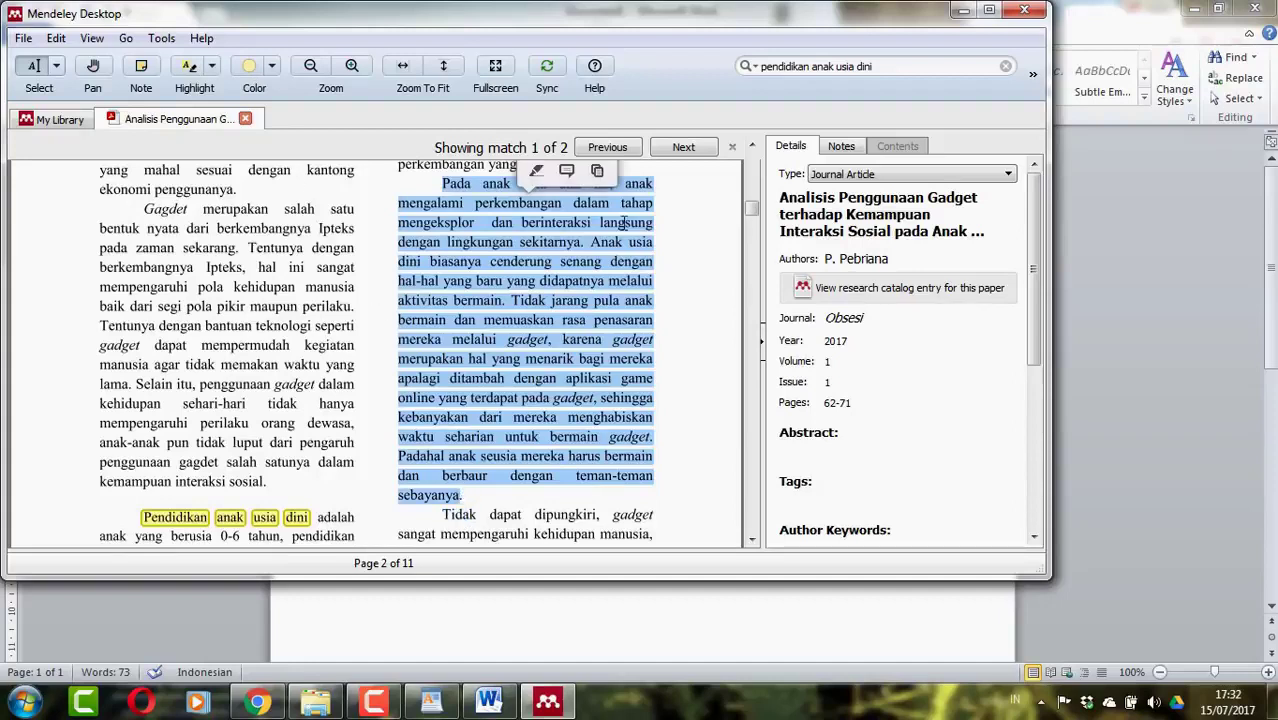
pyautogui.click(597, 171)
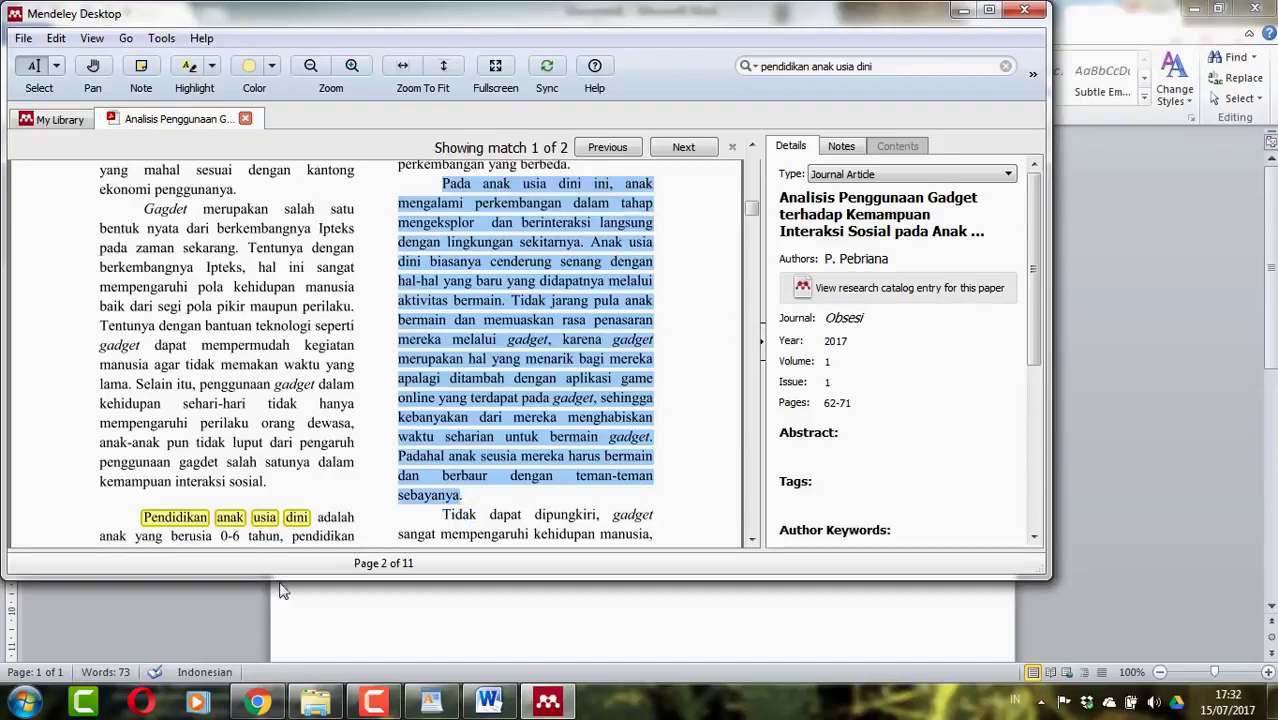
pyautogui.click(489, 697)
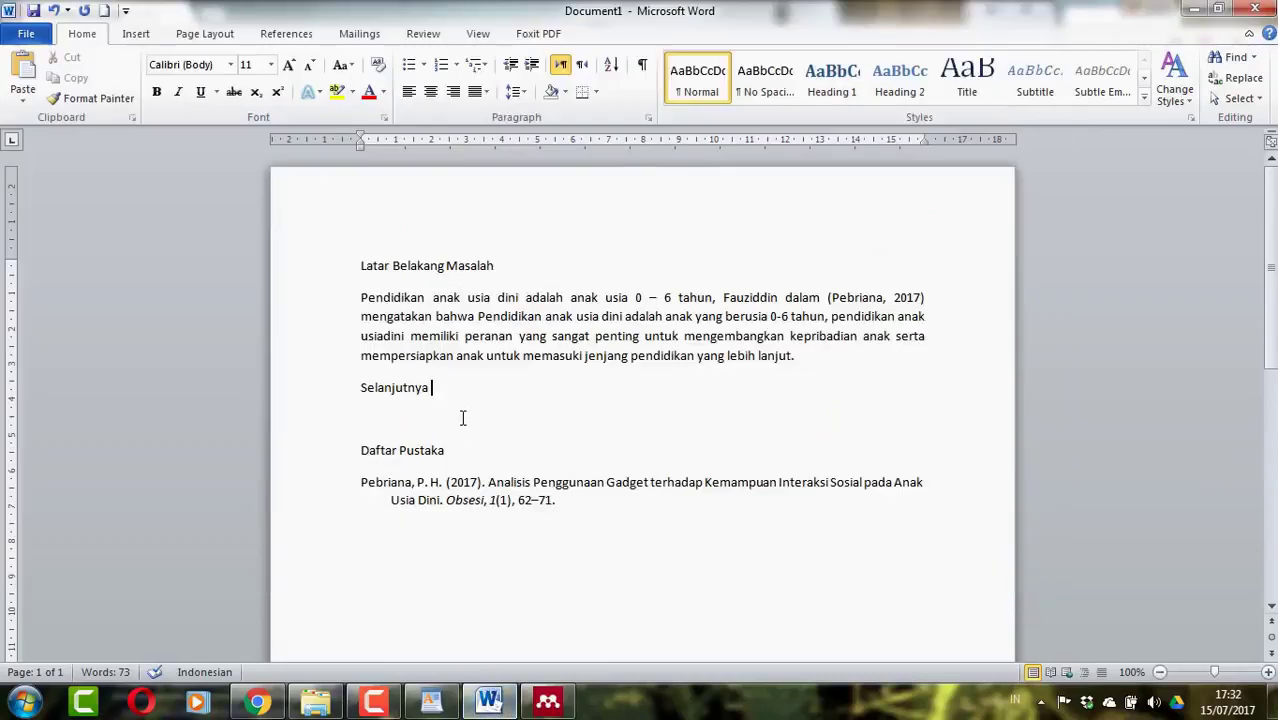
# Step: Paste the passage after 'Selanjutnya' as one paragraph ending with a period
pyautogui.hotkey('ctrl', 'v')
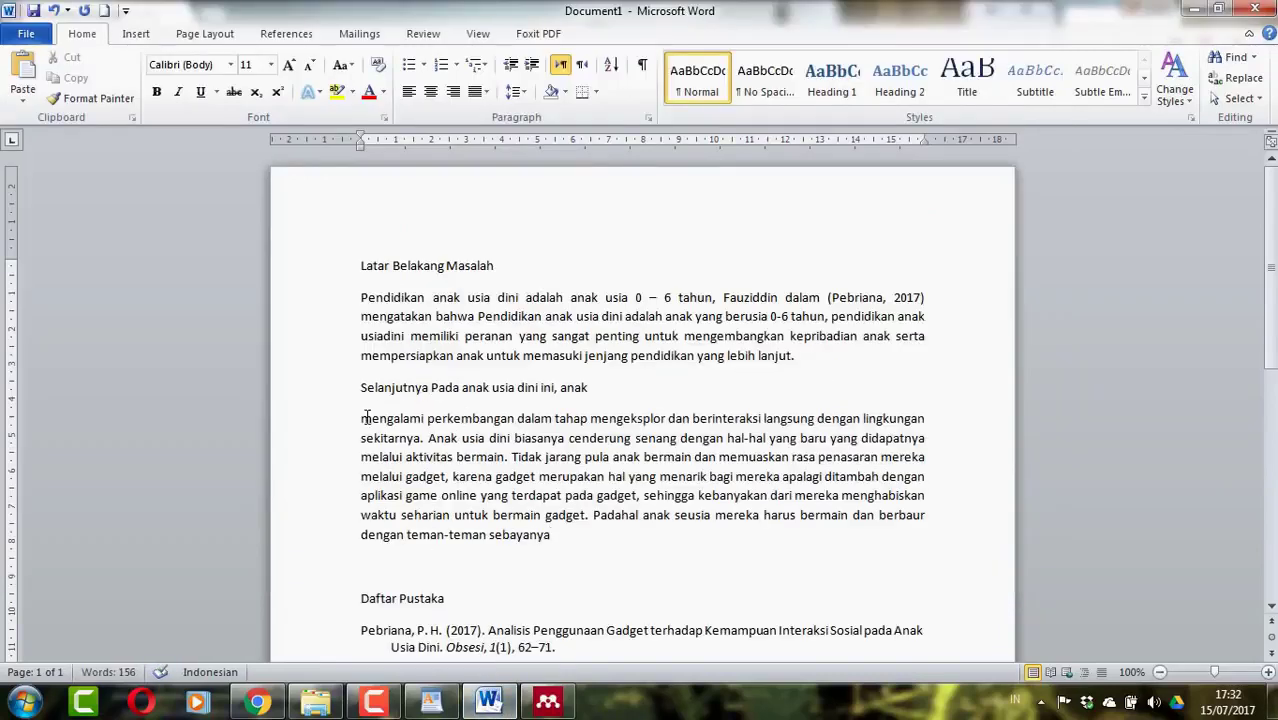
pyautogui.press('BackSpace')
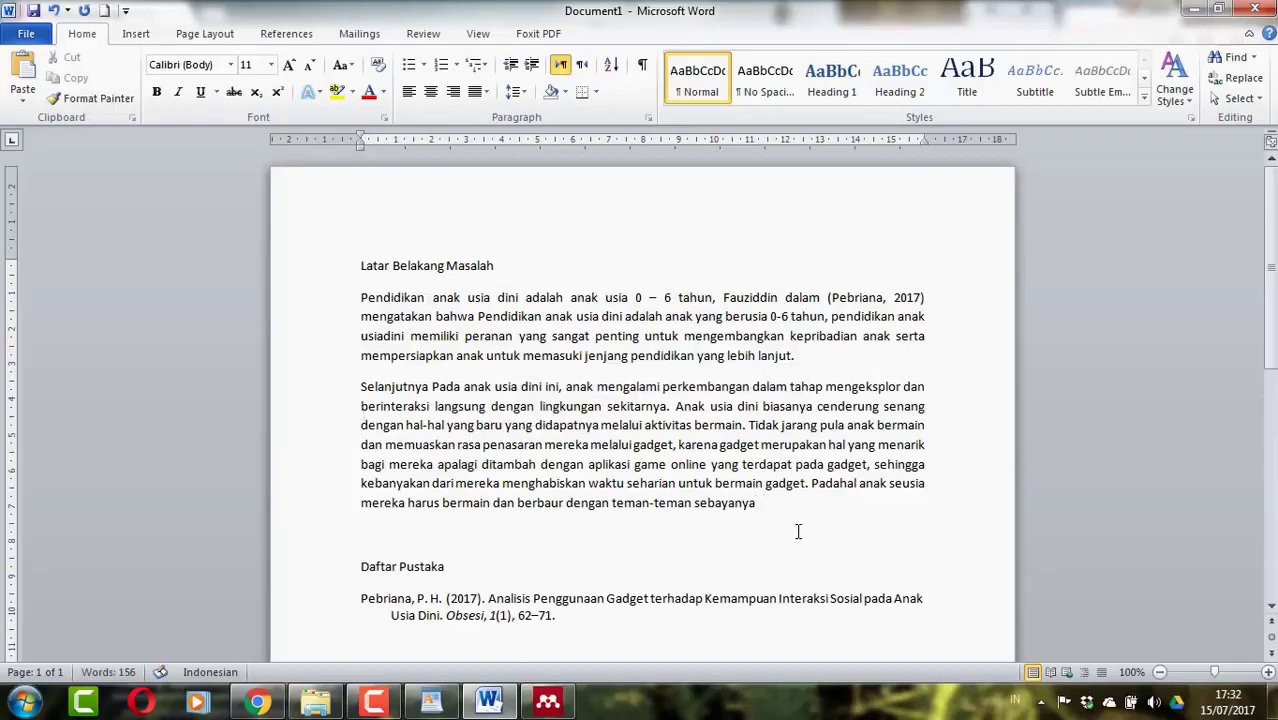
pyautogui.write('.')
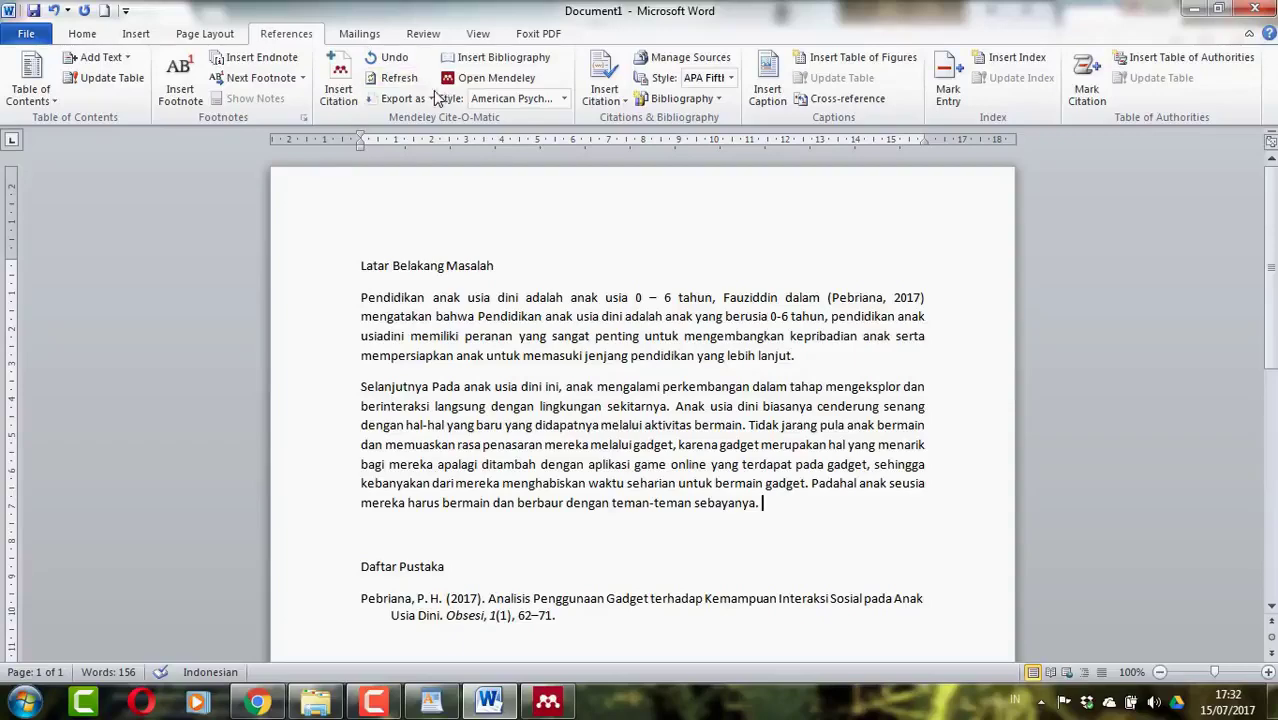
# Step: Cite the 2017 gadget article (Pebriana, 2017) at the paragraph end and start a new line
pyautogui.click(338, 82)
pyautogui.click(893, 568)
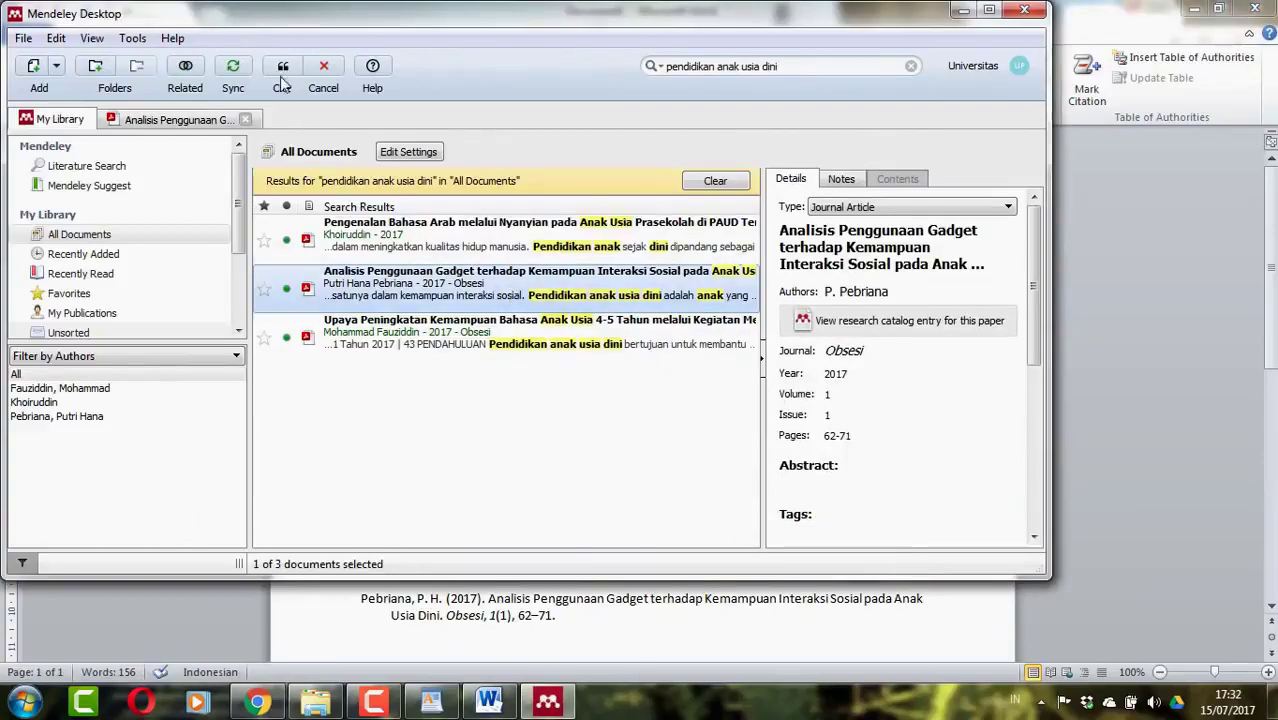
pyautogui.click(280, 68)
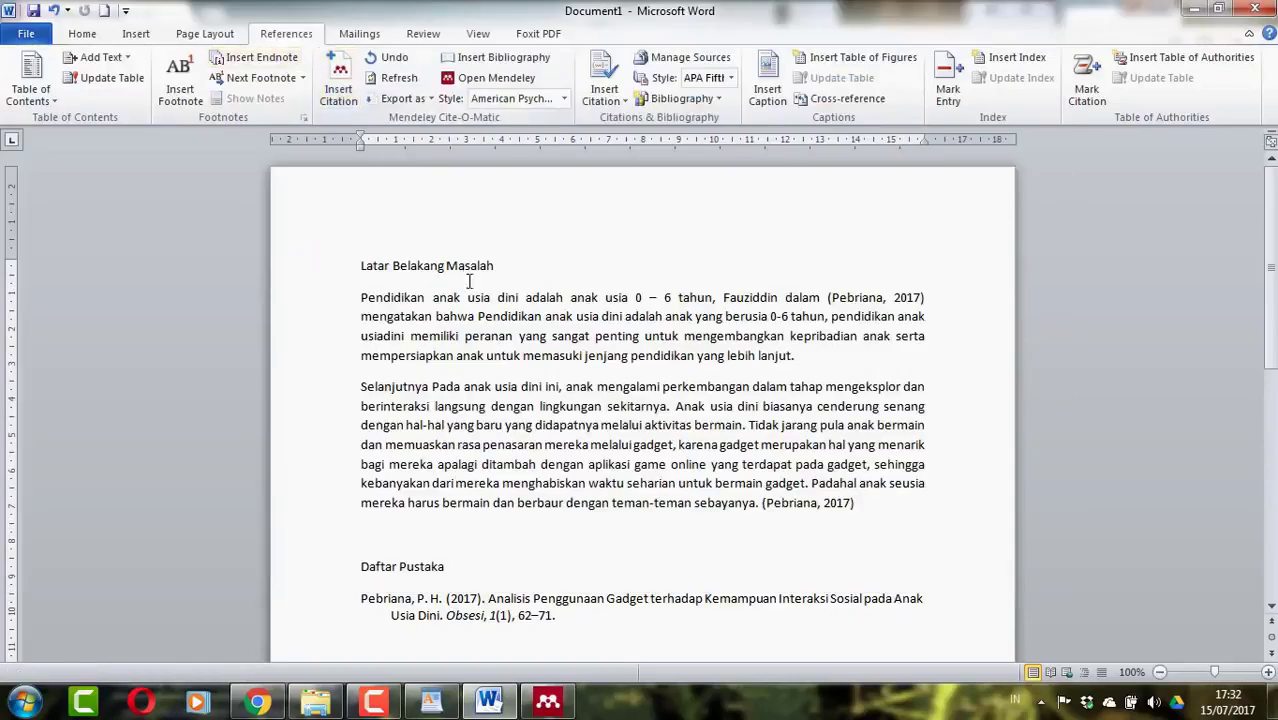
pyautogui.press('Return')
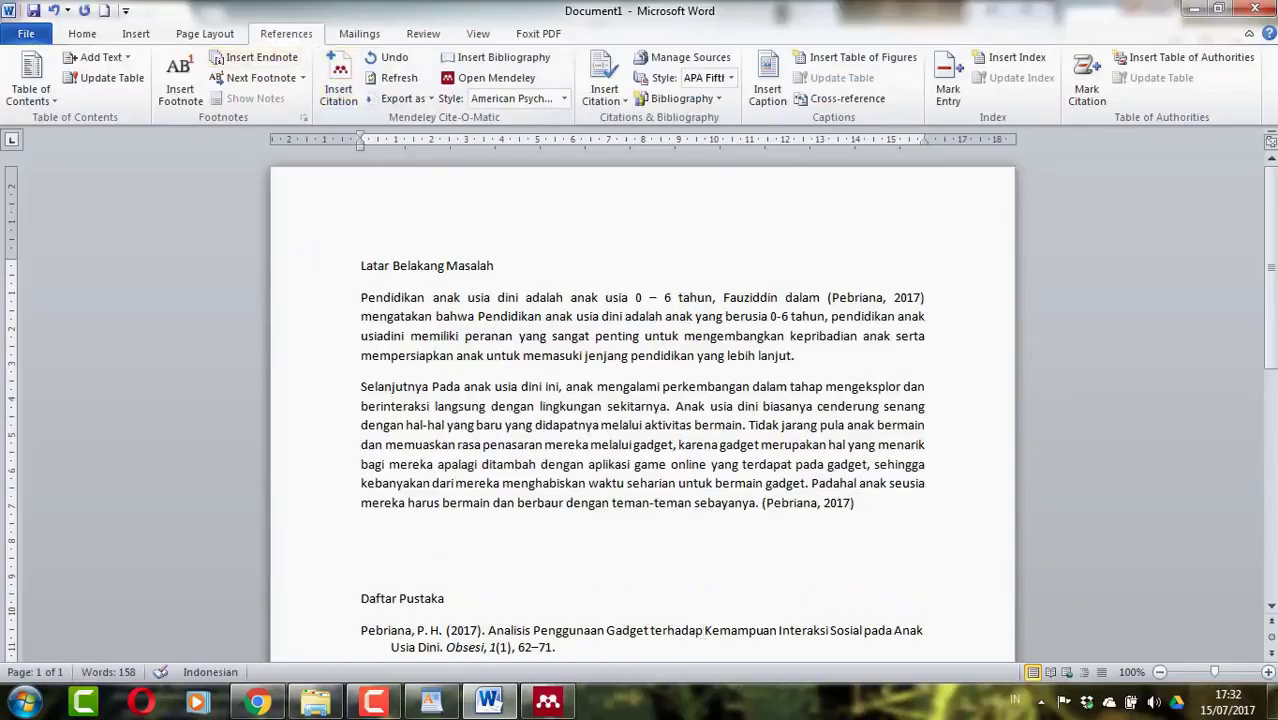
pyautogui.click(547, 700)
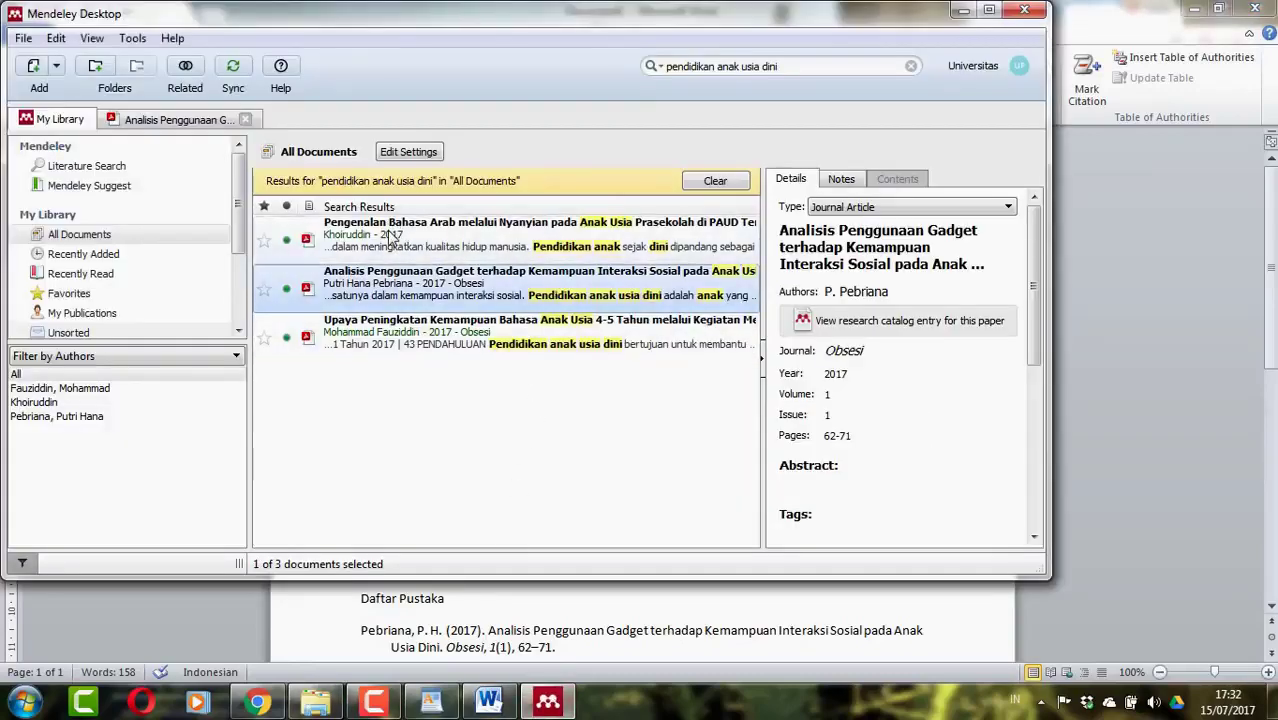
# Step: Copy the 'Dalam mengembangkan potensi … seorang guru' passage from the Pengenalan Bahasa Arab PDF, then go back to Word
pyautogui.doubleClick(390, 237)
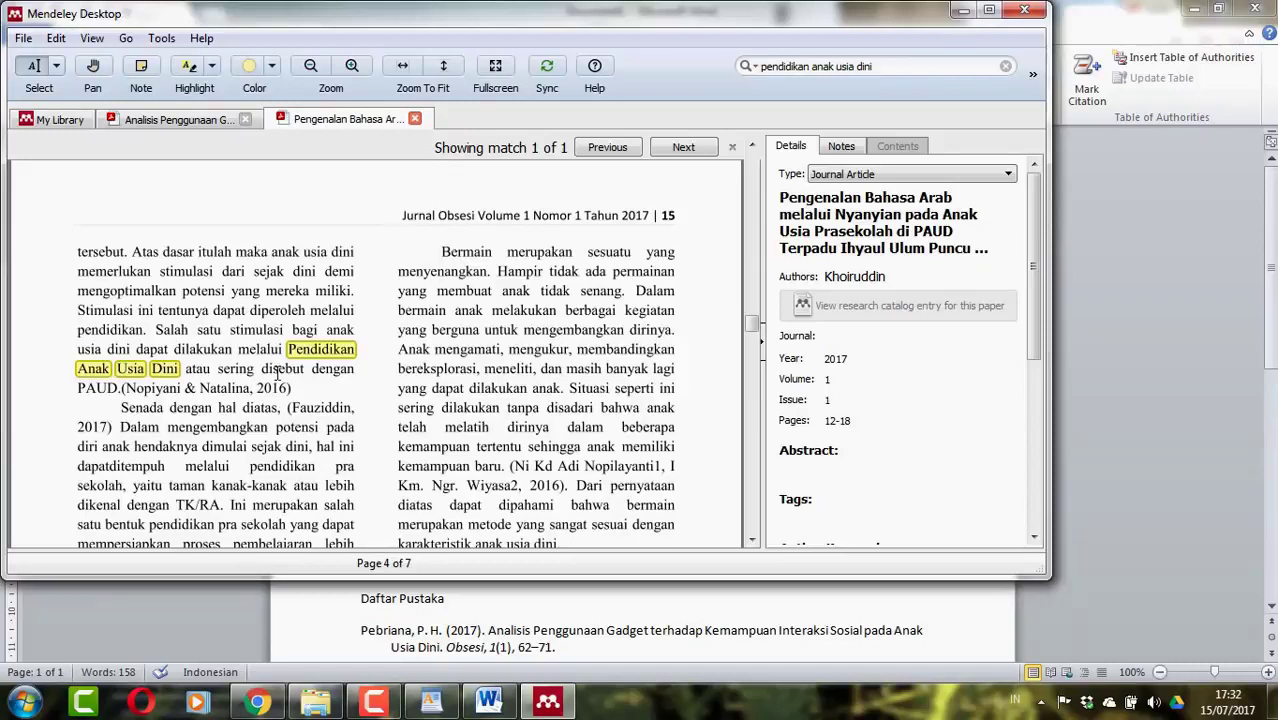
pyautogui.click(683, 150)
pyautogui.scroll(-1, 253, 369)
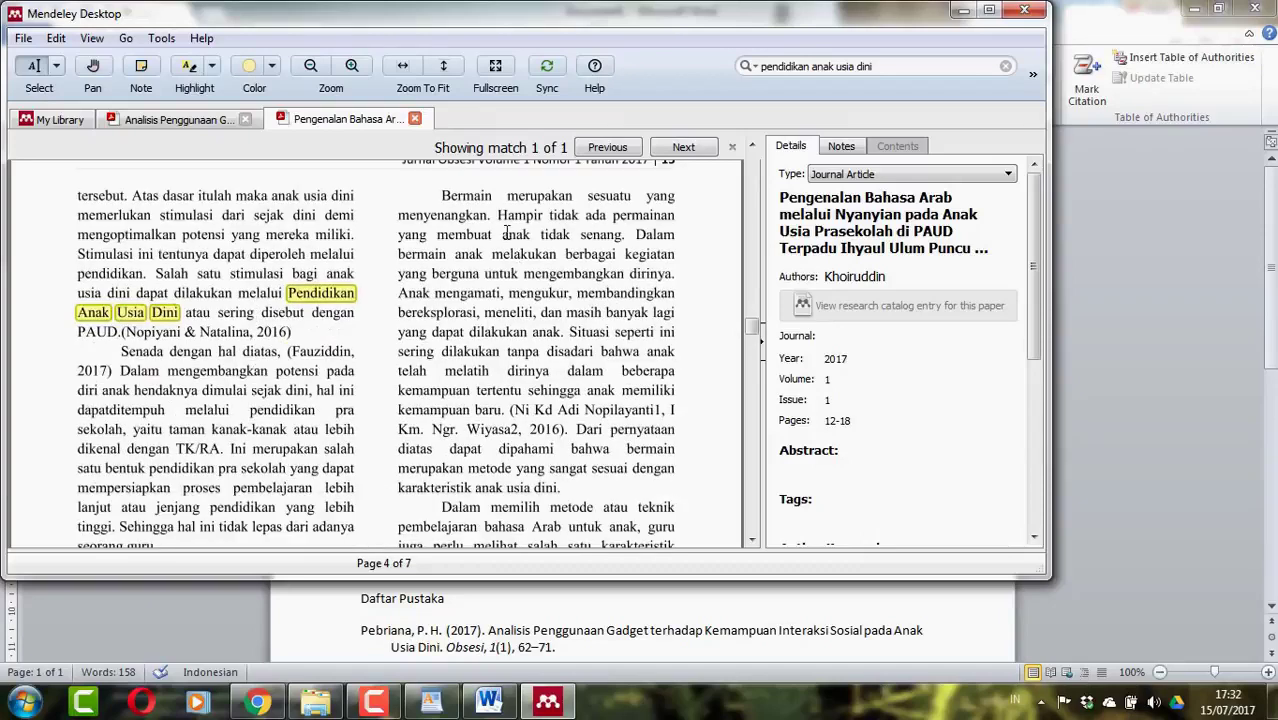
pyautogui.scroll(-1, 221, 386)
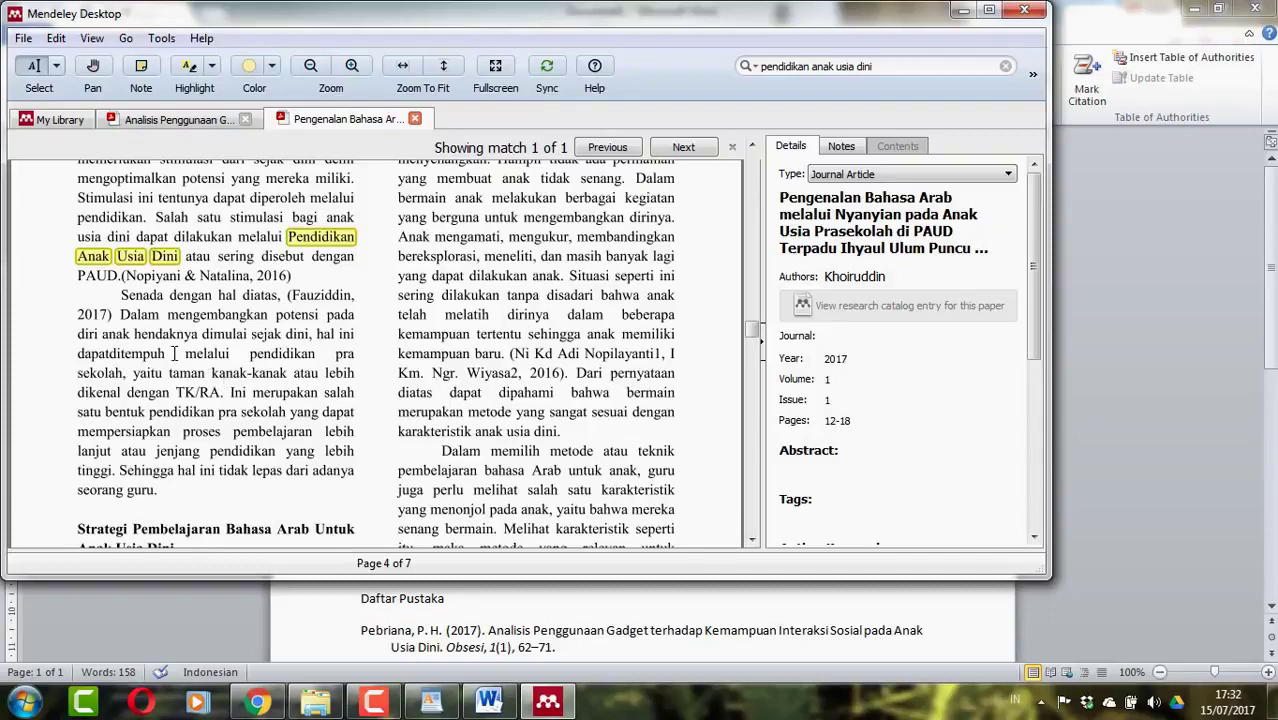
pyautogui.moveTo(122, 314); pyautogui.dragTo(187, 372)
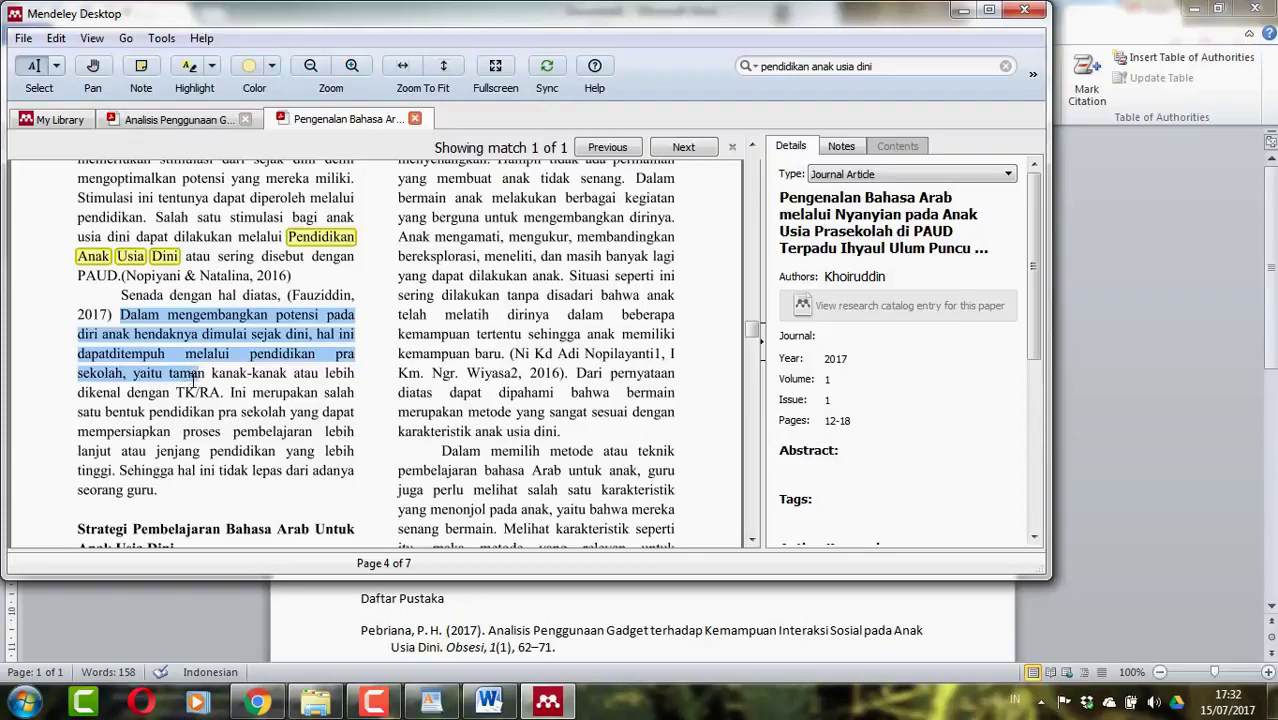
pyautogui.moveTo(193, 380); pyautogui.dragTo(154, 490)
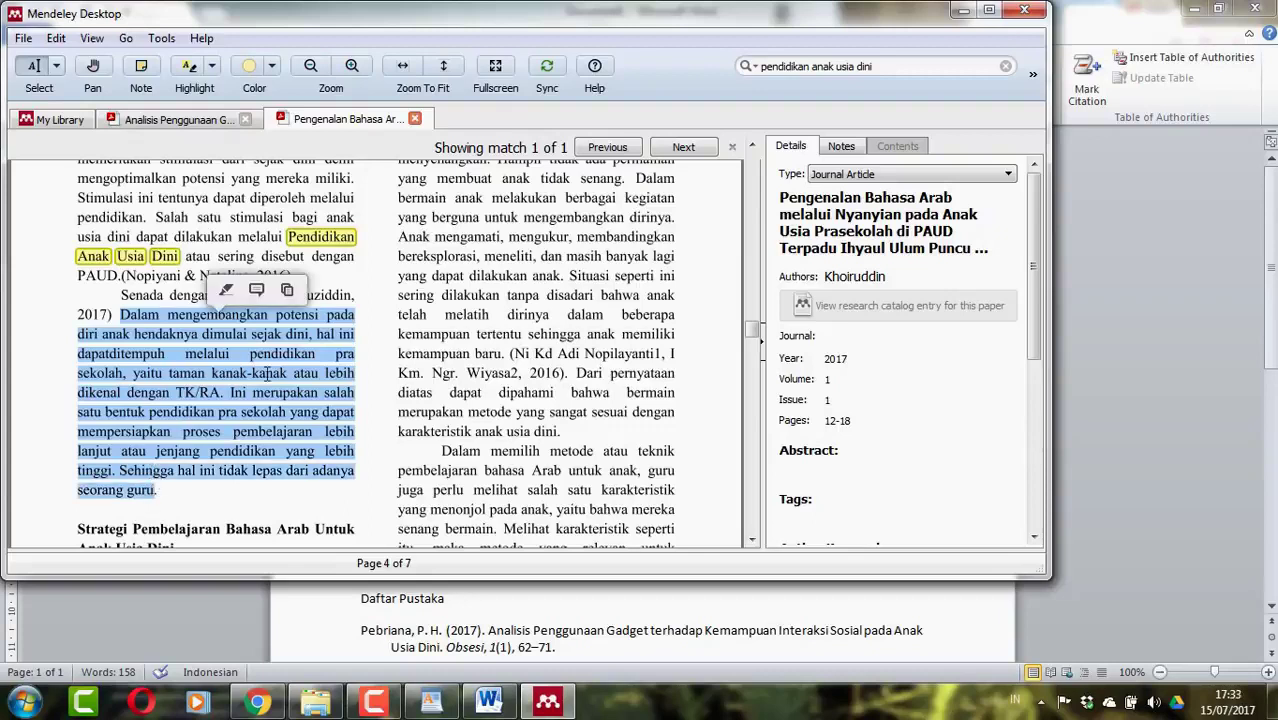
pyautogui.click(287, 290)
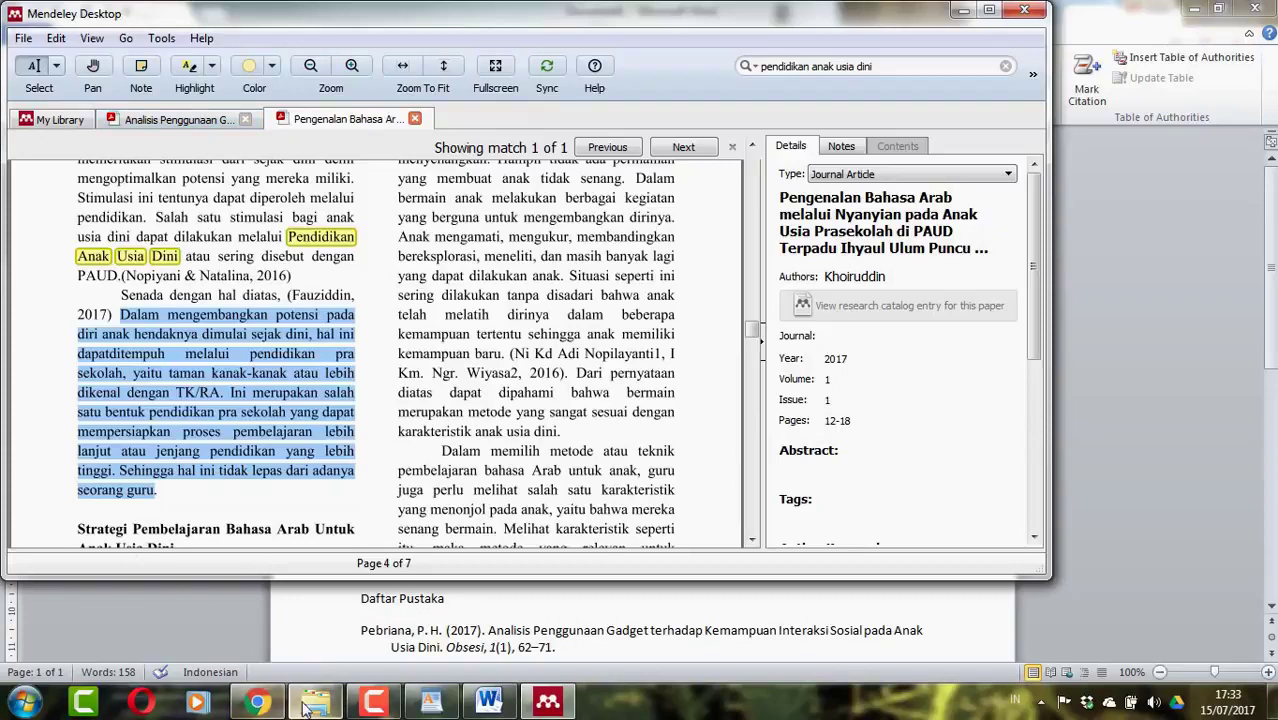
pyautogui.click(505, 710)
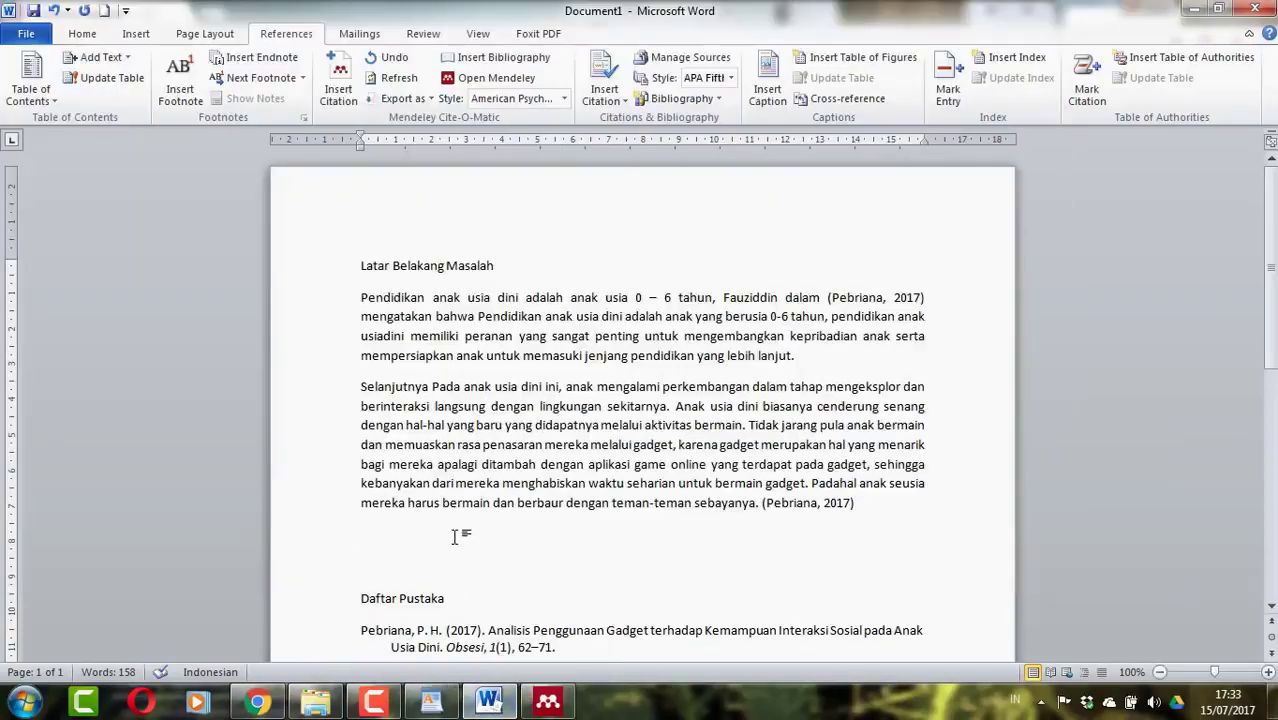
# Step: Paste the paragraph, end it with a period, and cite the Khoiruddin 2017 article
pyautogui.hotkey('ctrl', 'v')
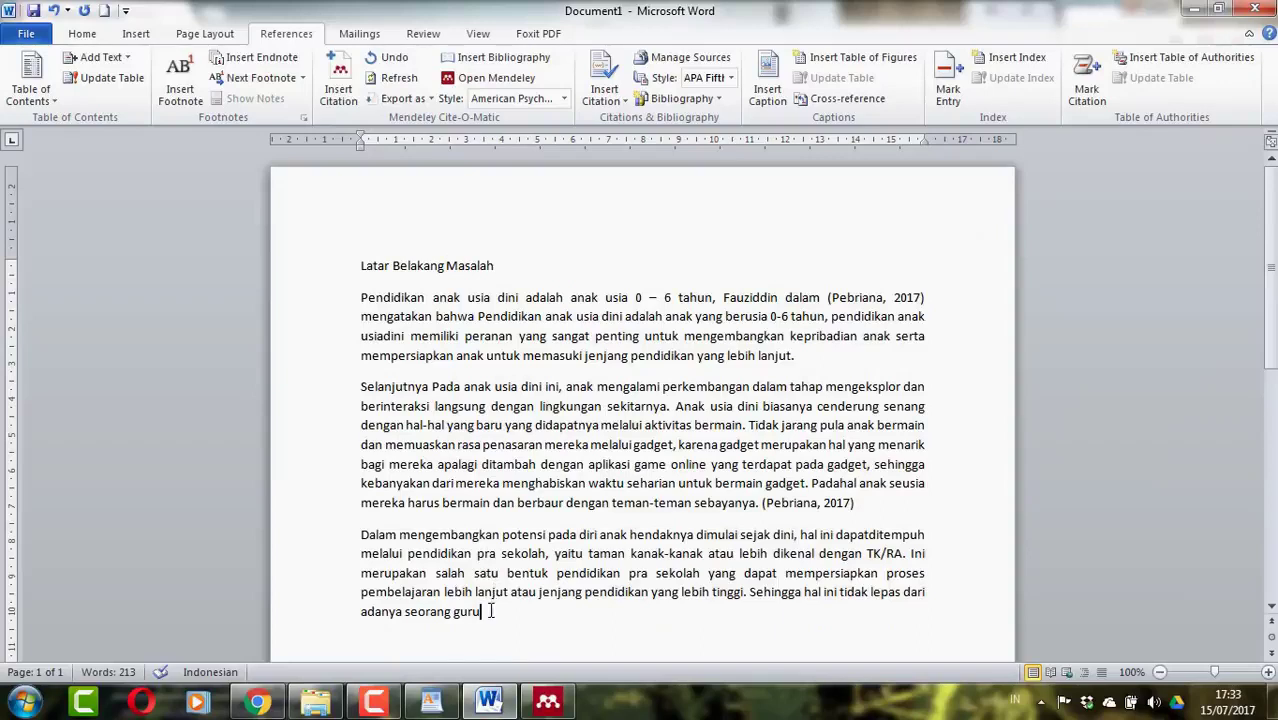
pyautogui.write('.')
pyautogui.click(338, 82)
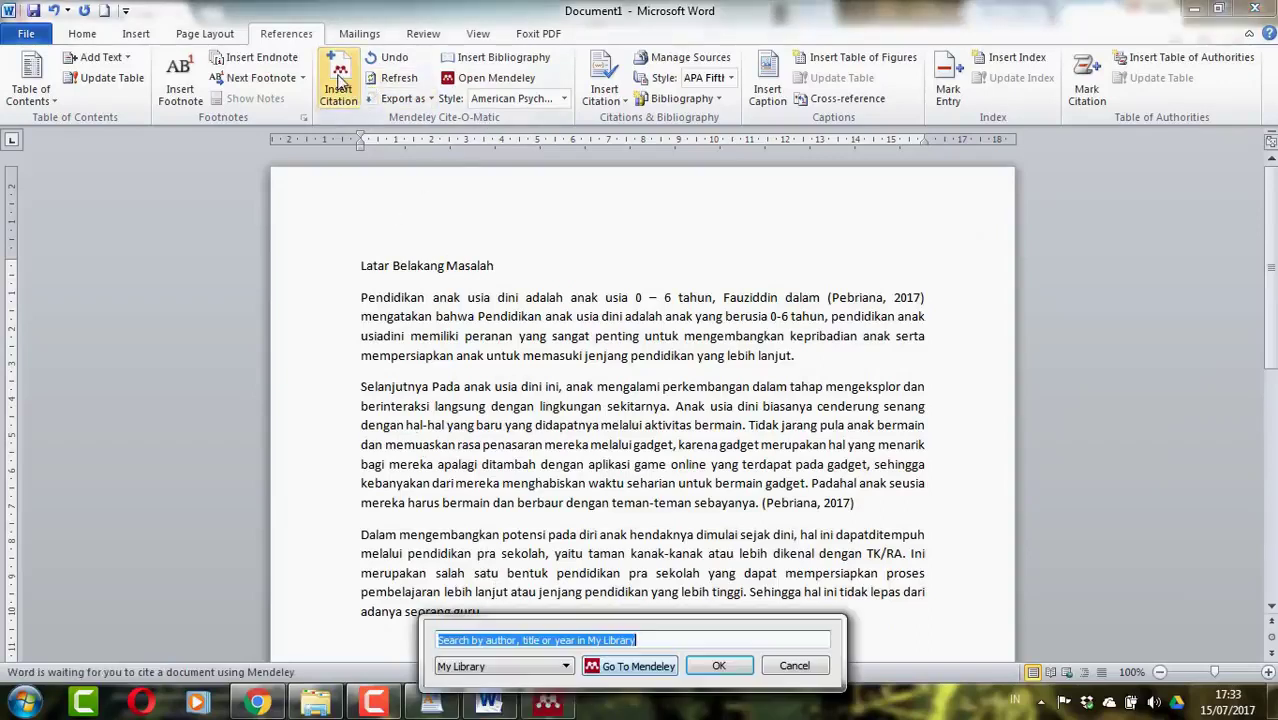
pyautogui.click(612, 670)
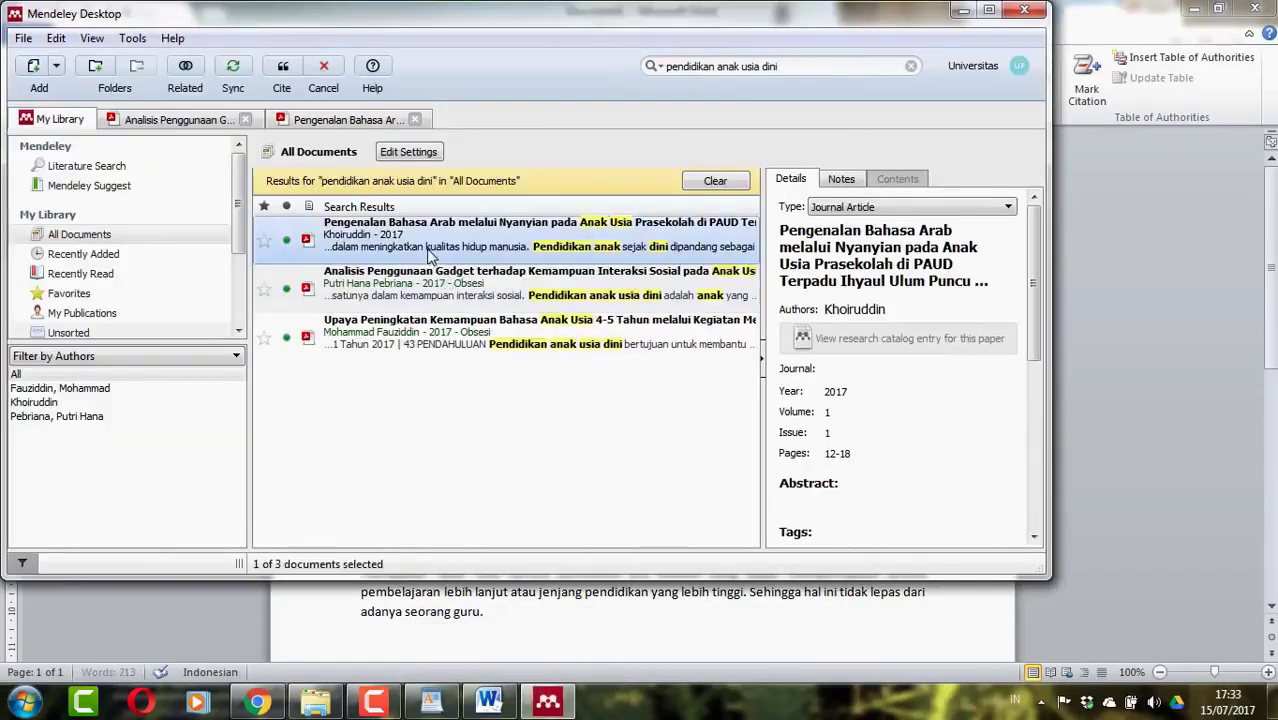
pyautogui.click(555, 283)
pyautogui.click(545, 255)
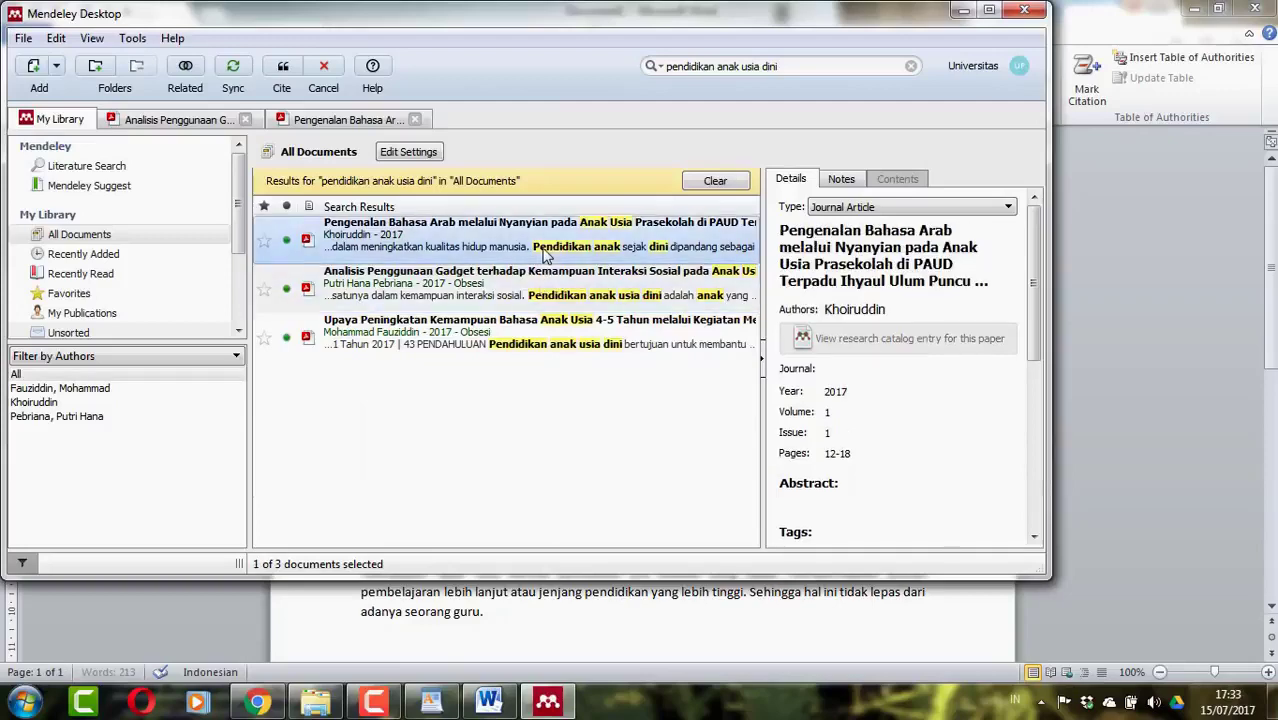
pyautogui.click(282, 70)
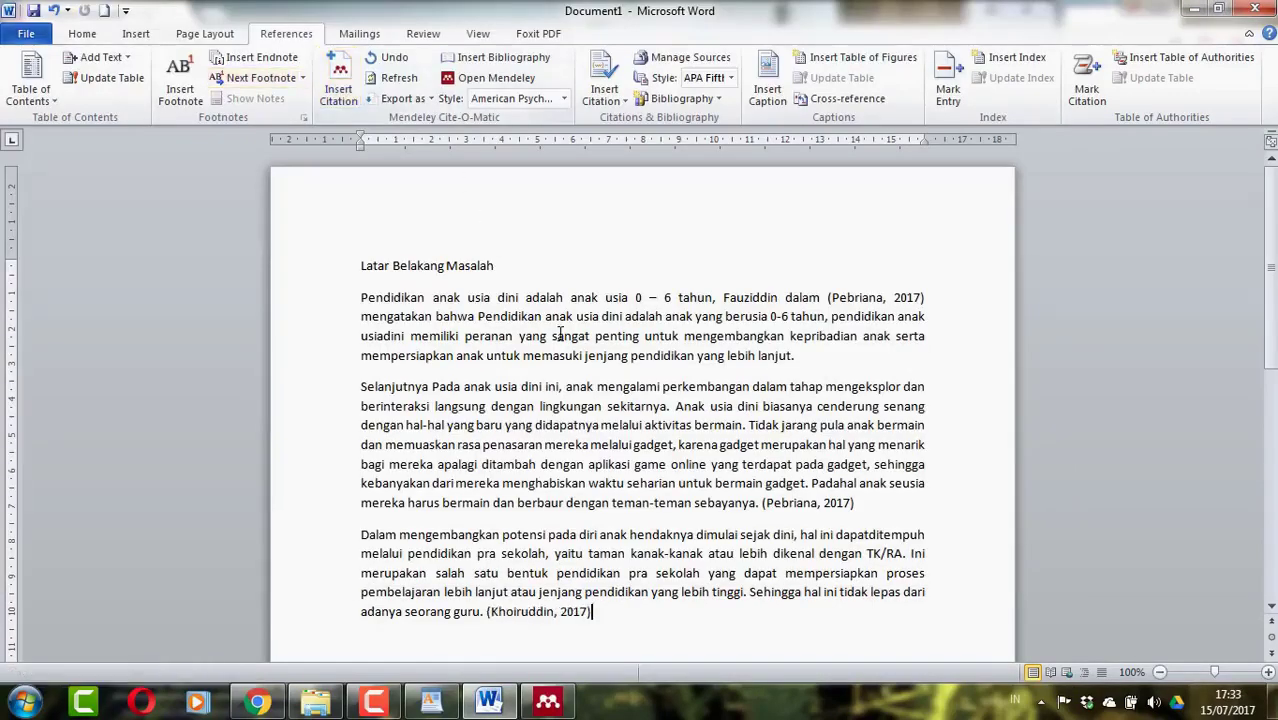
# Step: Check that Daftar Pustaka now lists the Khoiruddin reference
pyautogui.scroll(-2, 647, 458)
pyautogui.scroll(-1, 647, 458)
pyautogui.scroll(-1, 647, 458)
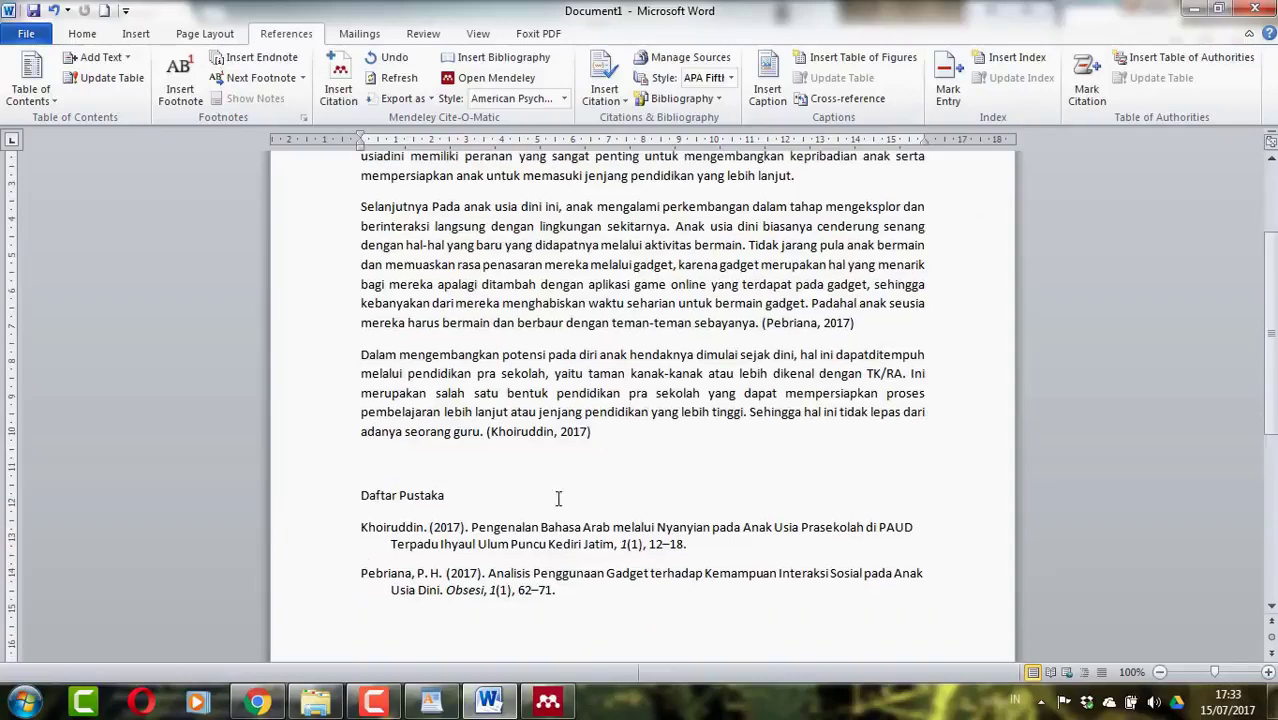
pyautogui.moveTo(307, 531); pyautogui.dragTo(324, 598)
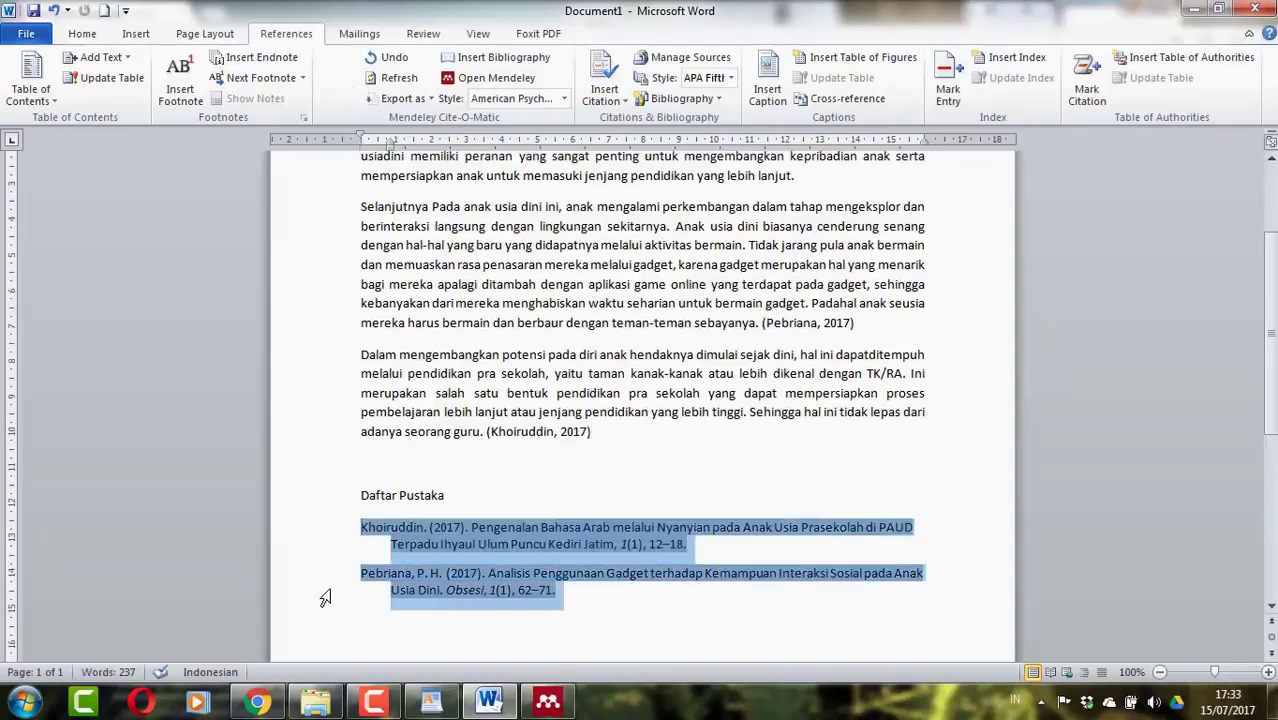
pyautogui.scroll(3, 521, 396)
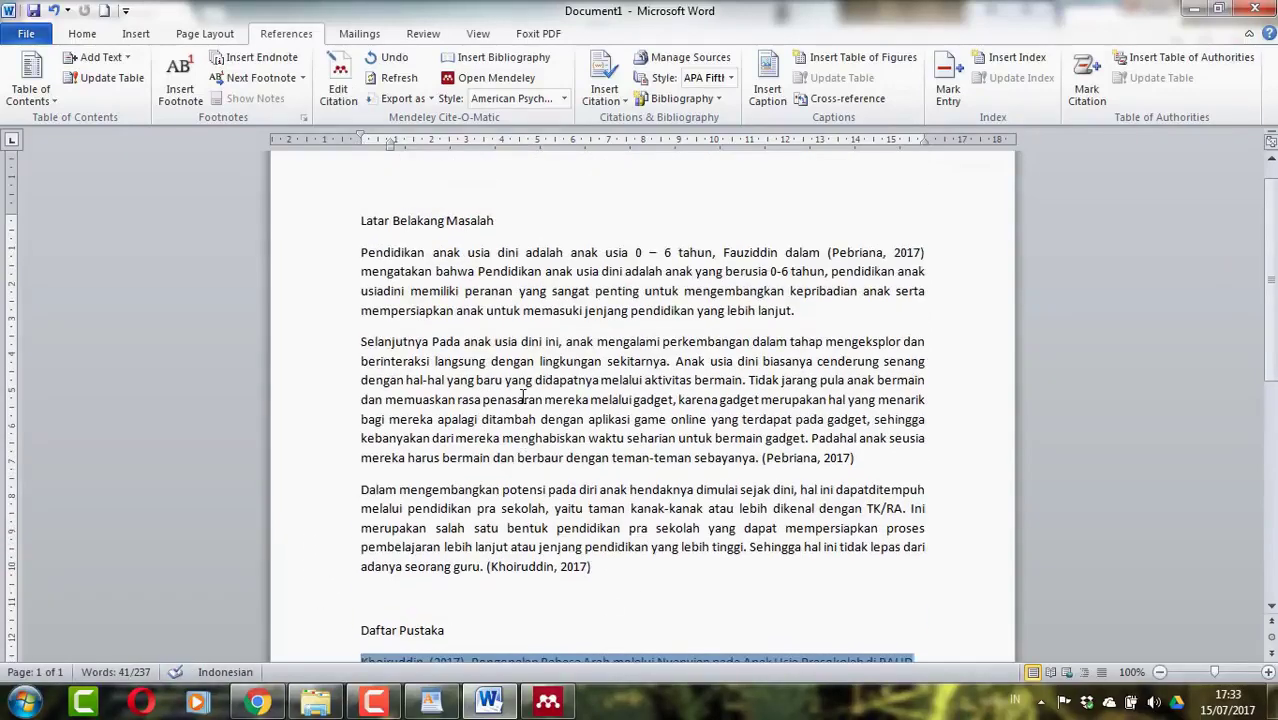
pyautogui.scroll(-1, 521, 396)
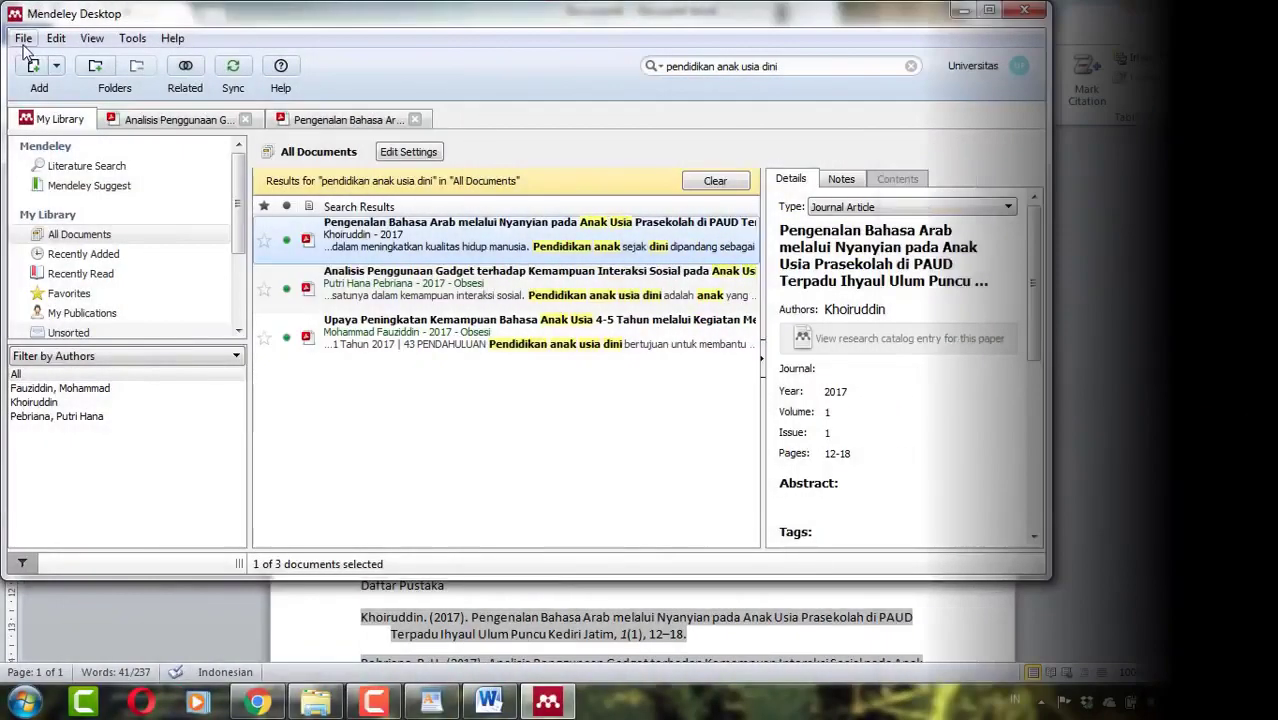
pyautogui.click(22, 39)
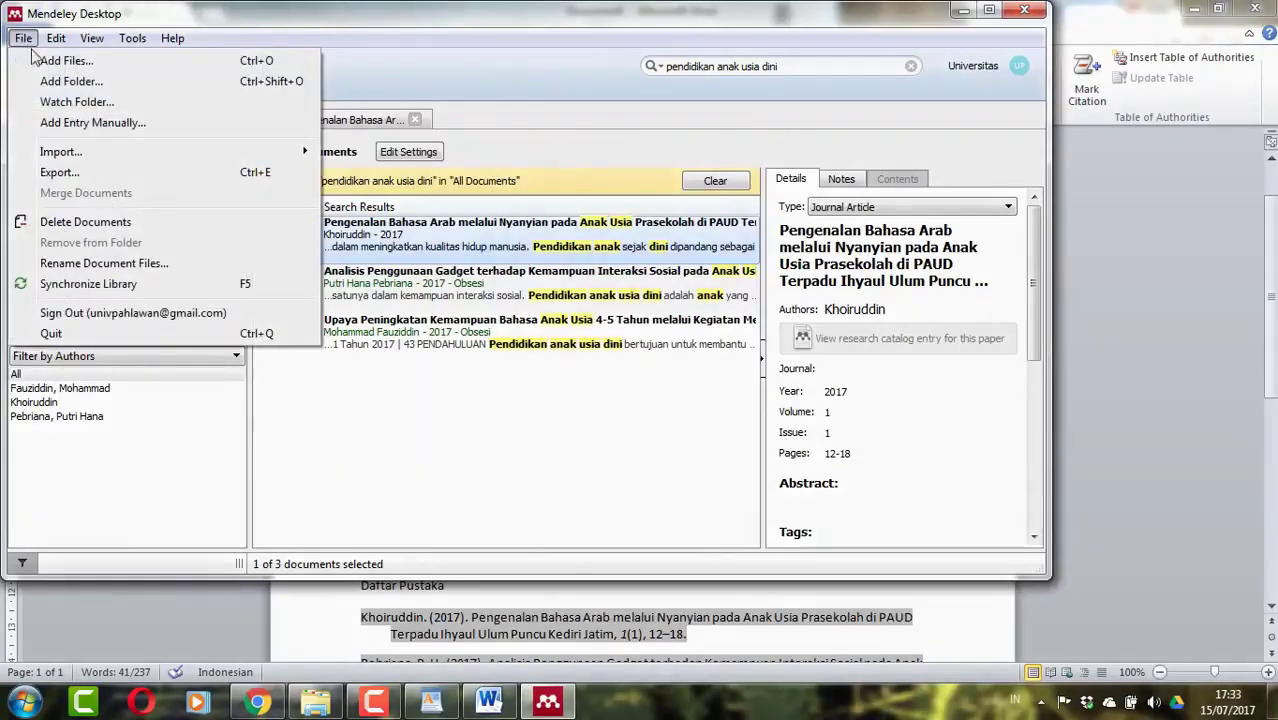
# Step: Add a manual Book entry titled 'Pembelajaran PAUD Bermain Cerita Menyanyi Secara Islami'
pyautogui.click(84, 125)
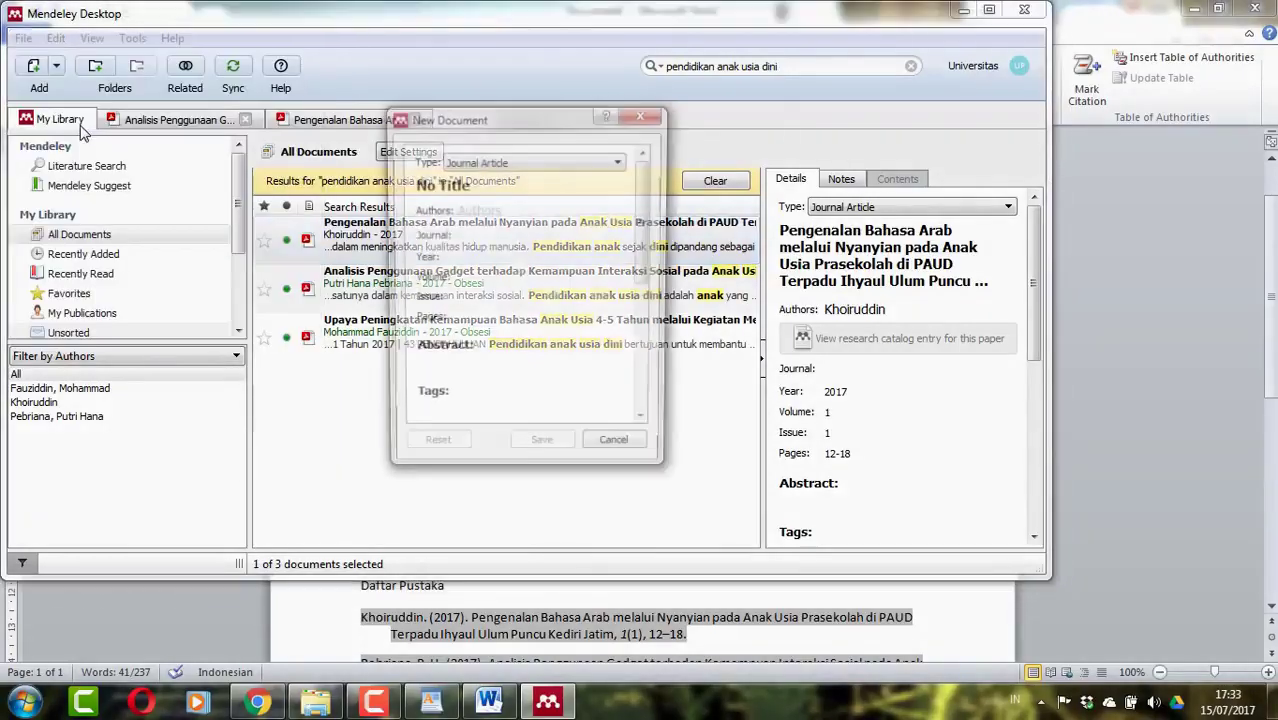
pyautogui.click(488, 164)
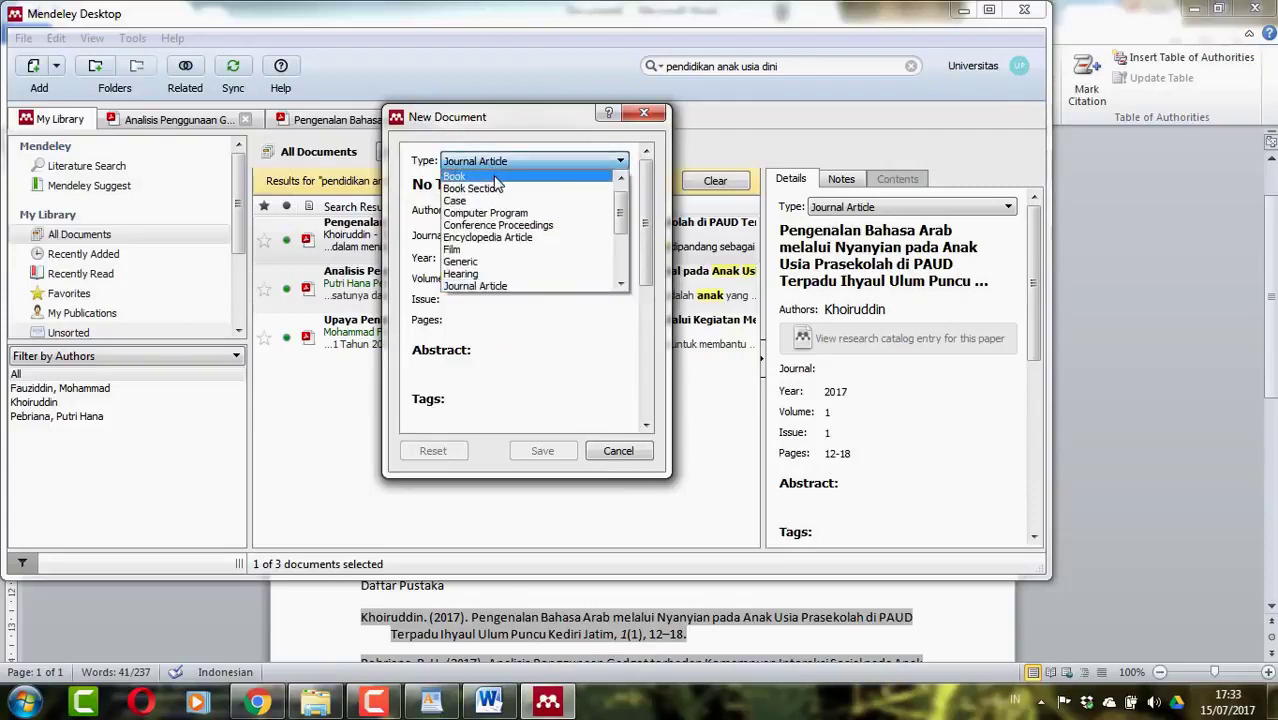
pyautogui.click(496, 182)
pyautogui.click(496, 182)
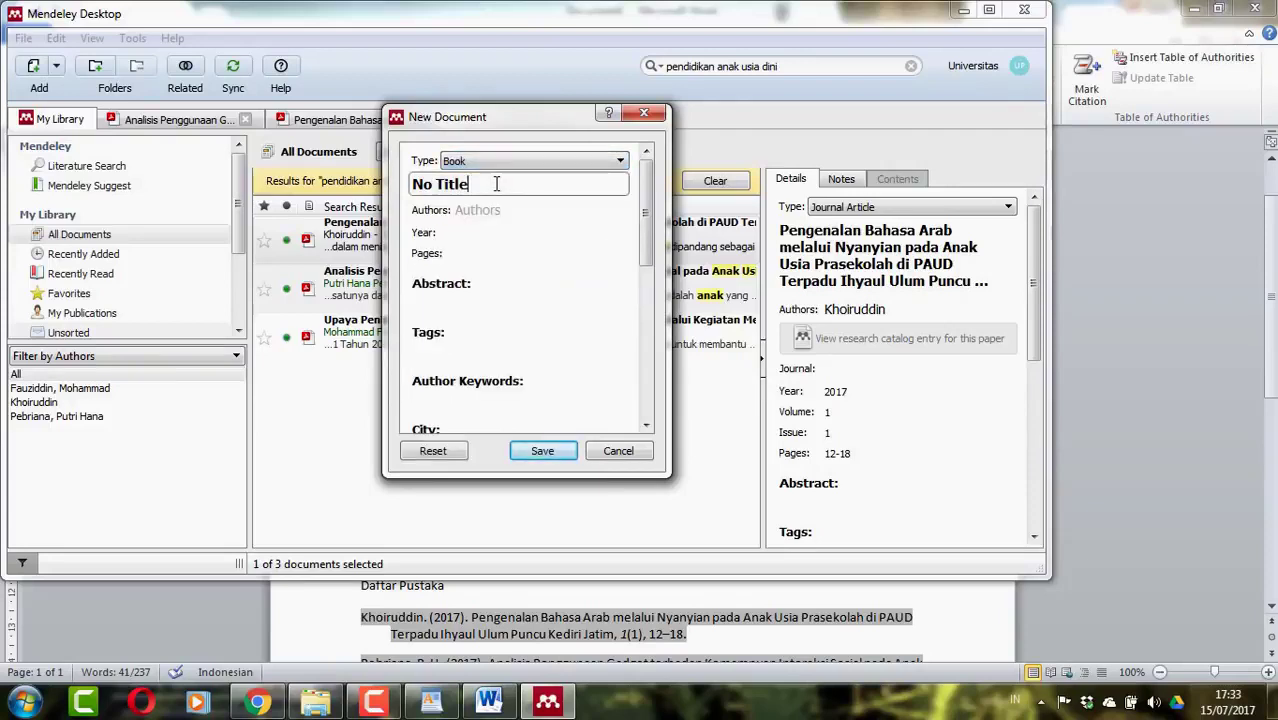
pyautogui.moveTo(494, 182); pyautogui.dragTo(432, 184)
pyautogui.press('BackSpace')
pyautogui.press('BackSpace')
pyautogui.press('BackSpace')
pyautogui.write('bela')
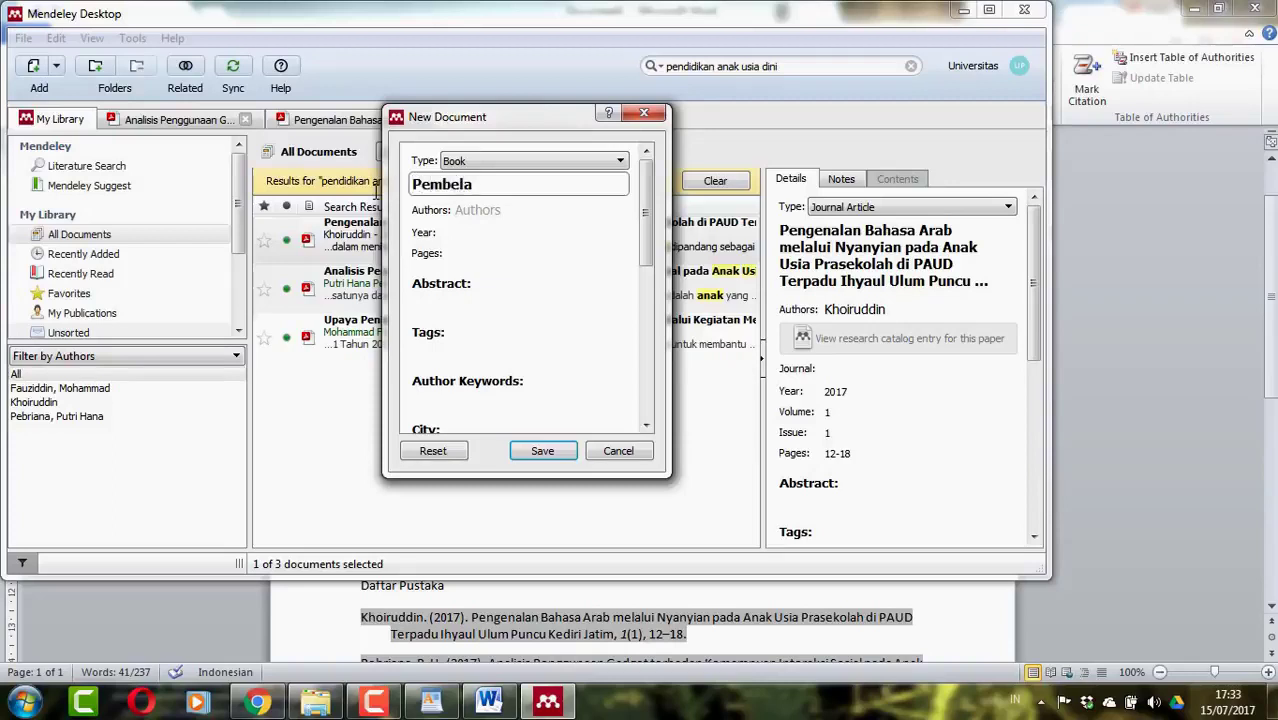
pyautogui.write('jaran PAUD')
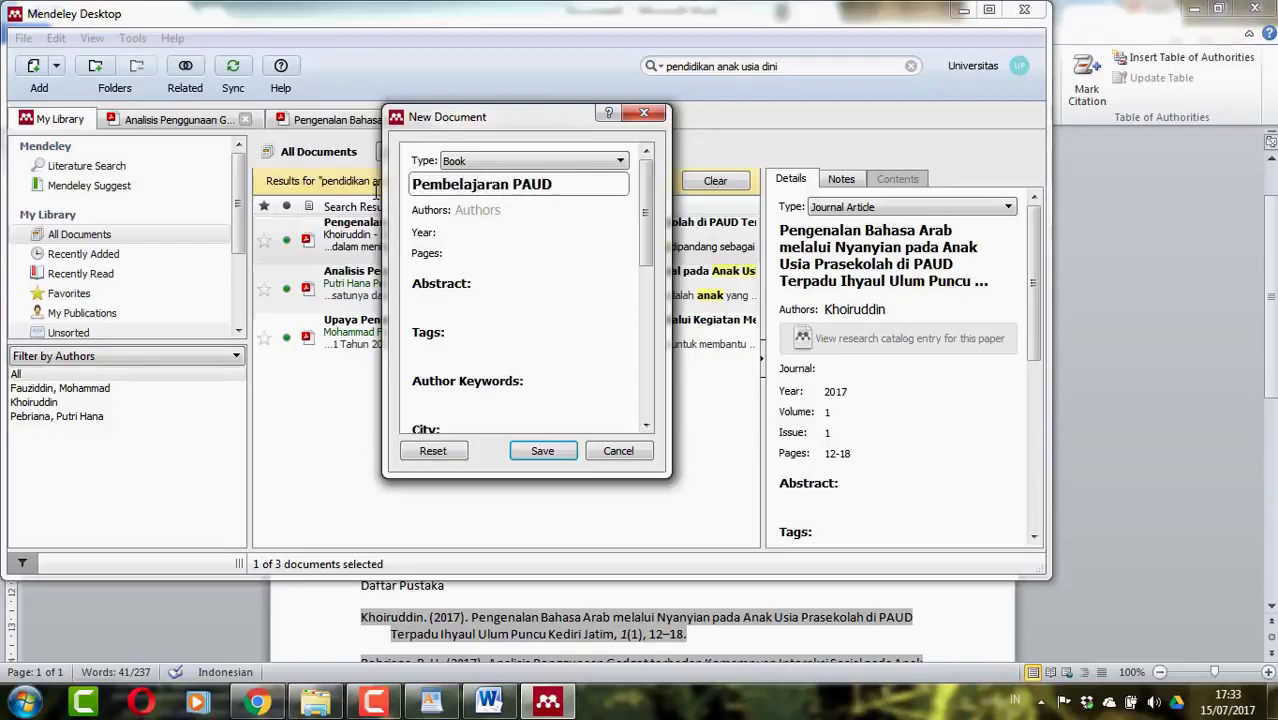
pyautogui.write('Bermain')
pyautogui.write(' Ceri')
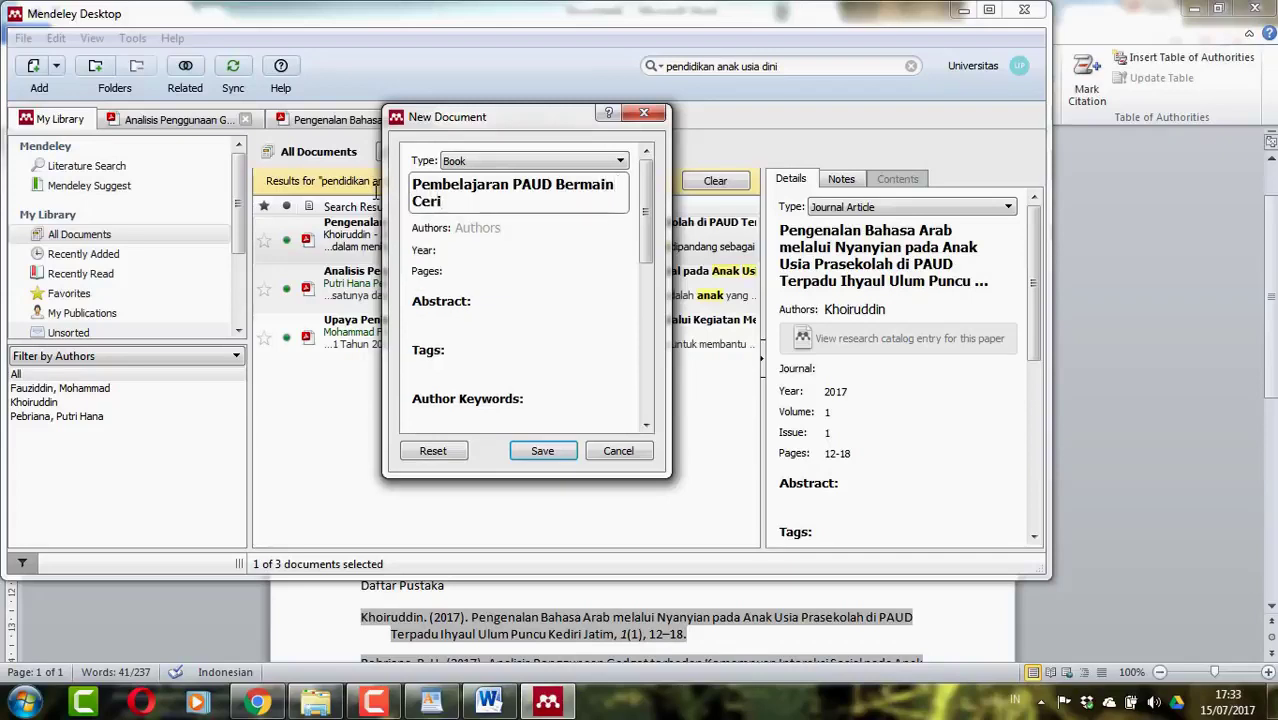
pyautogui.write('ta Menyanyi Sec')
pyautogui.write('ara')
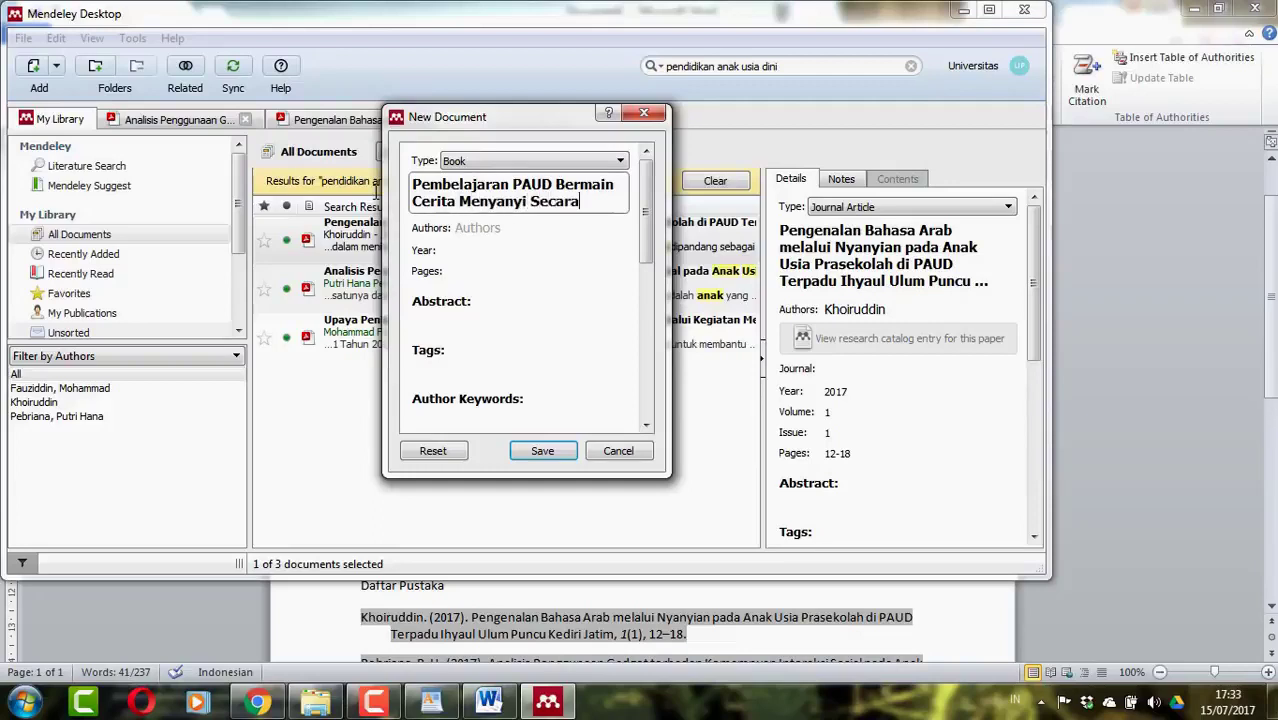
pyautogui.write(' Islami')
# Step: Enter author 'Fauziddin, Mohammad' and year 2014, leaving pages, abstract and tags empty
pyautogui.press('Tab')
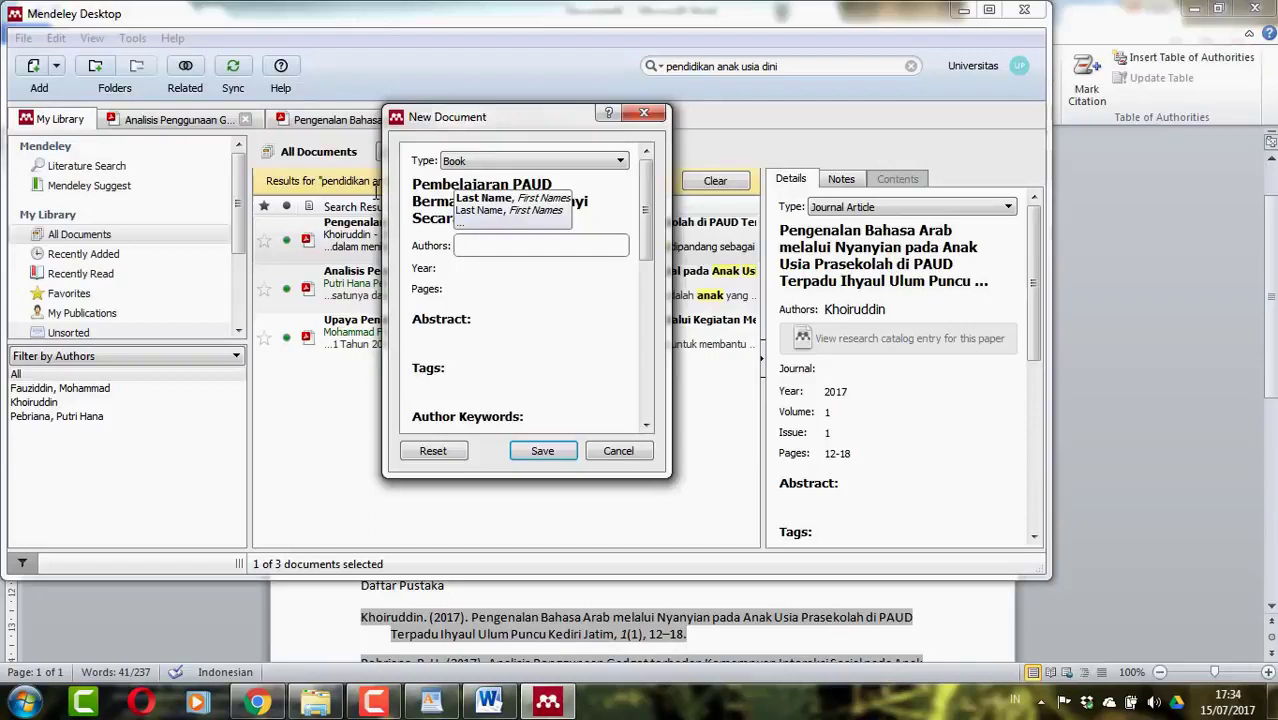
pyautogui.write('Fauziddin')
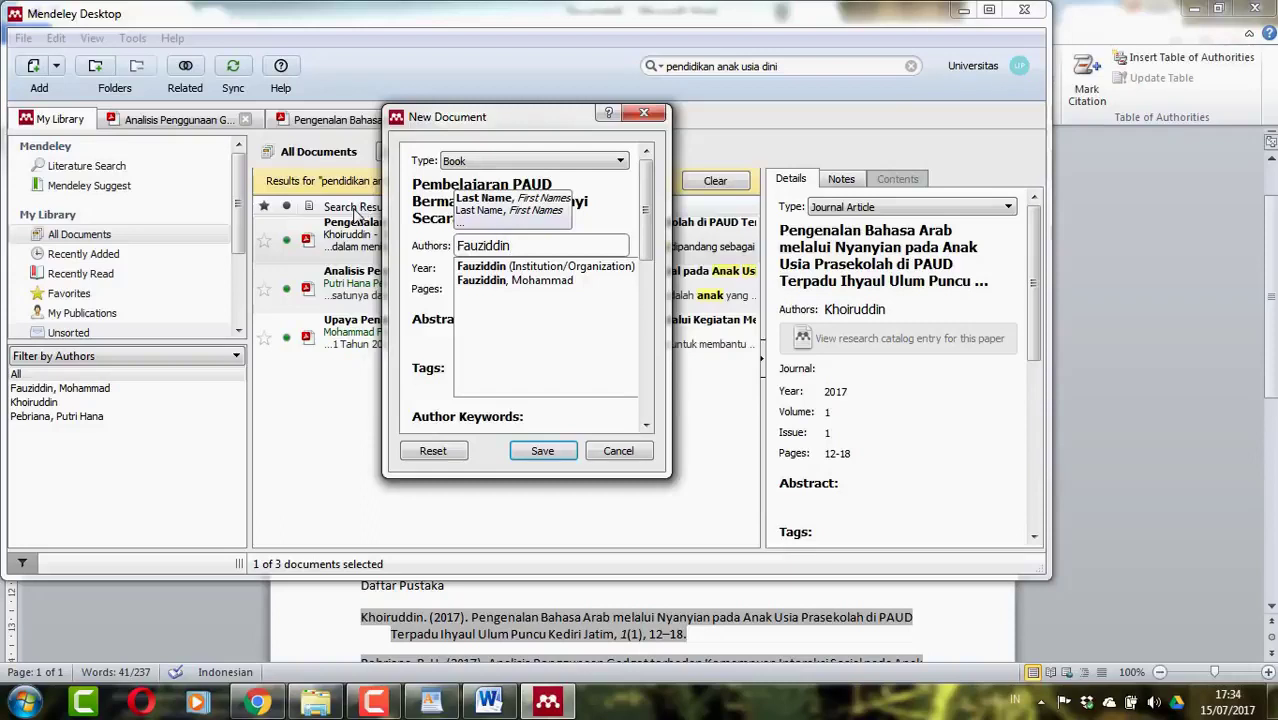
pyautogui.write(', Mohamma')
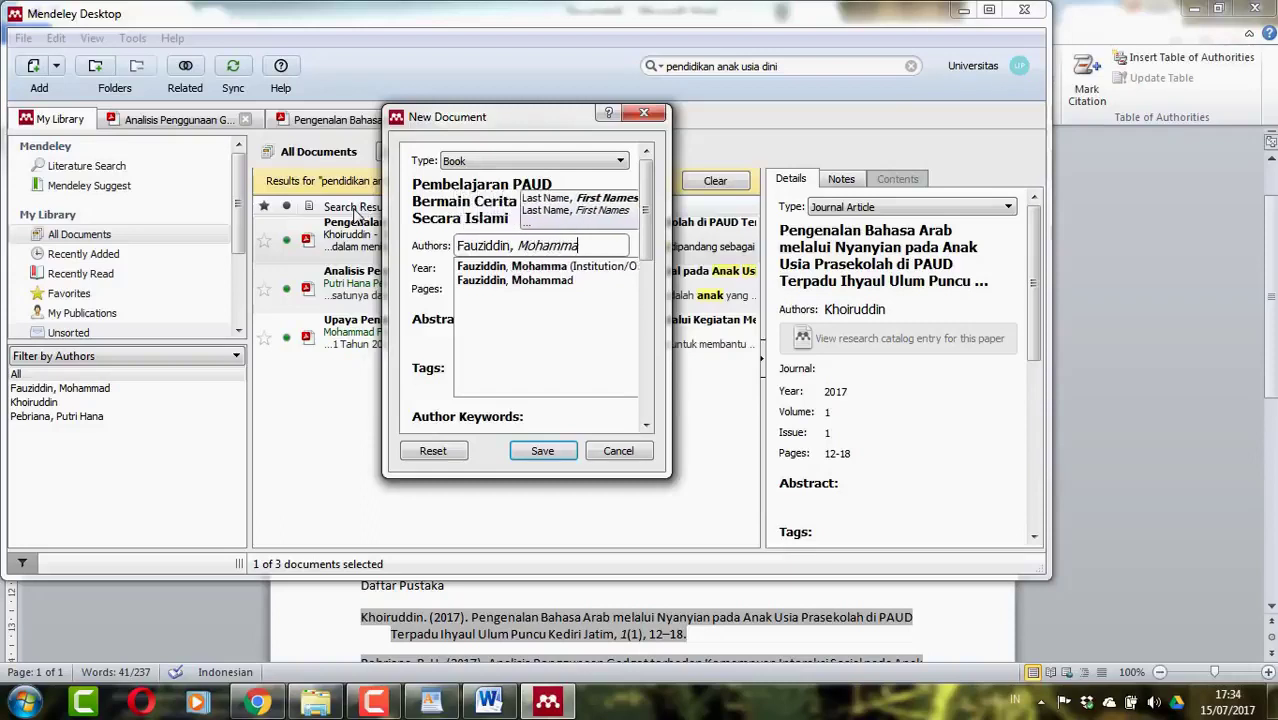
pyautogui.write('d')
pyautogui.press('Tab')
pyautogui.write('2014')
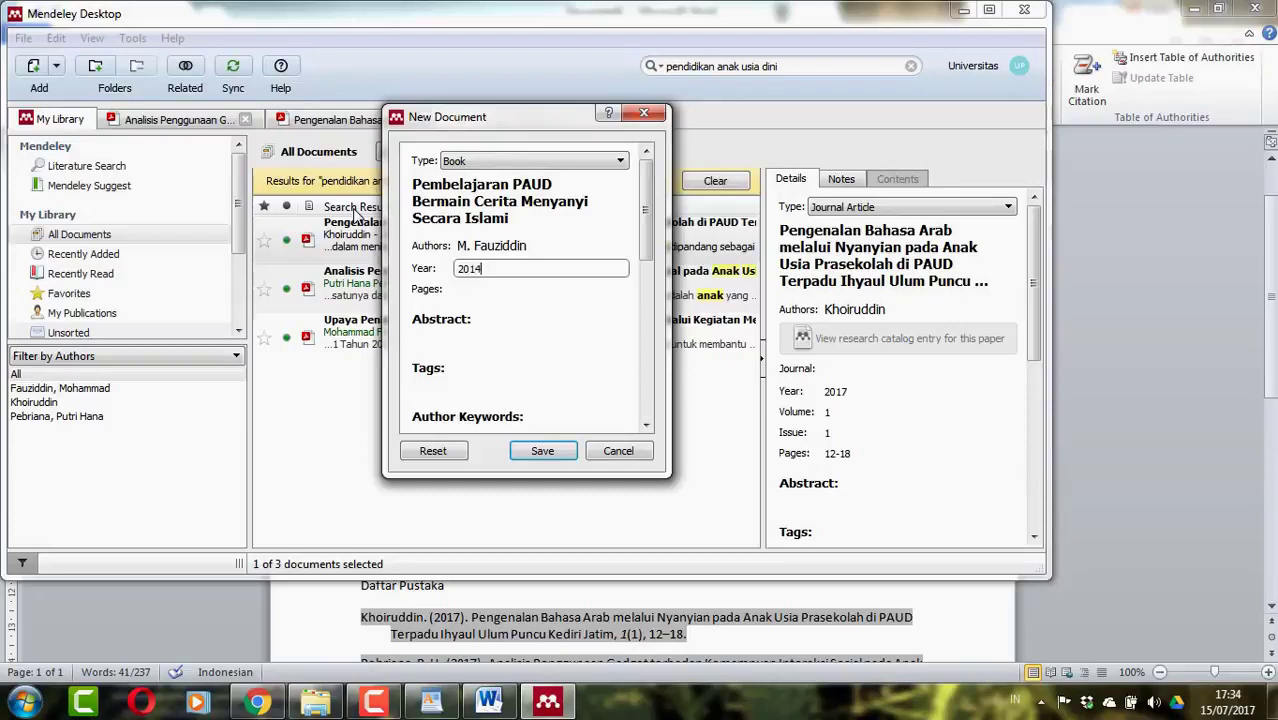
pyautogui.press('Tab')
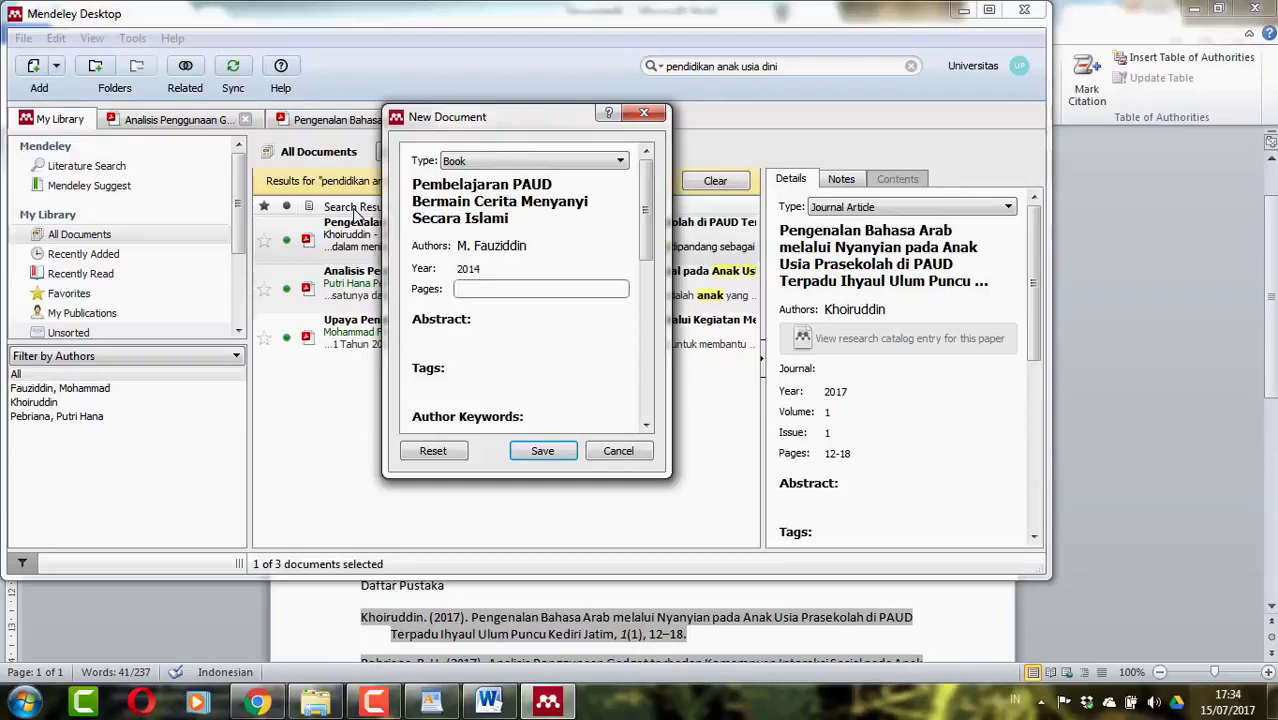
pyautogui.press('Tab')
pyautogui.press('Tab')
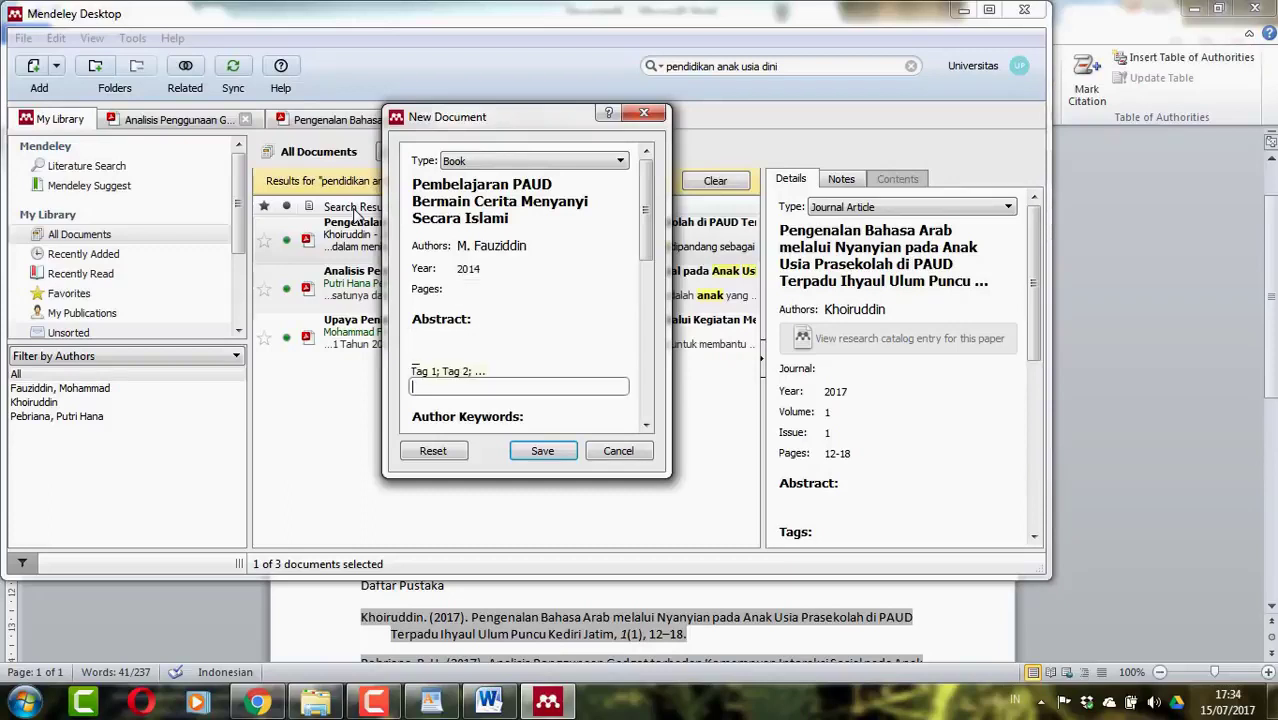
pyautogui.press('Tab')
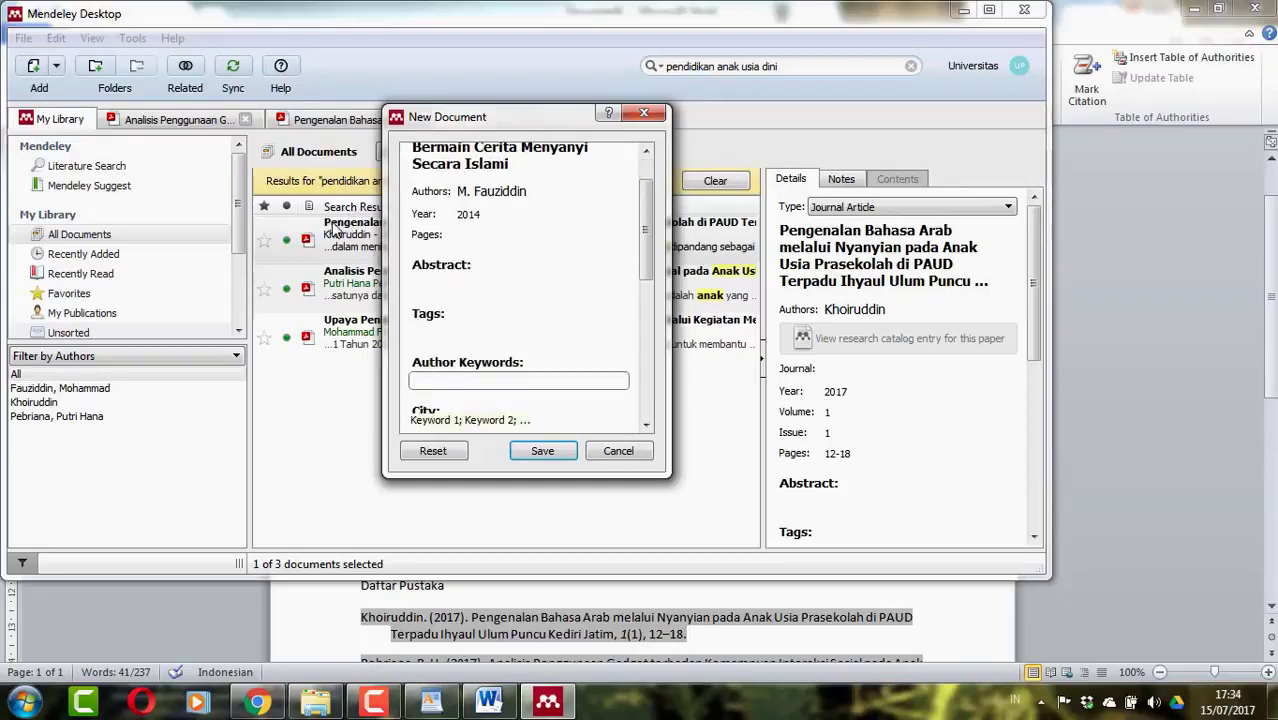
pyautogui.press('Tab')
pyautogui.press('Tab')
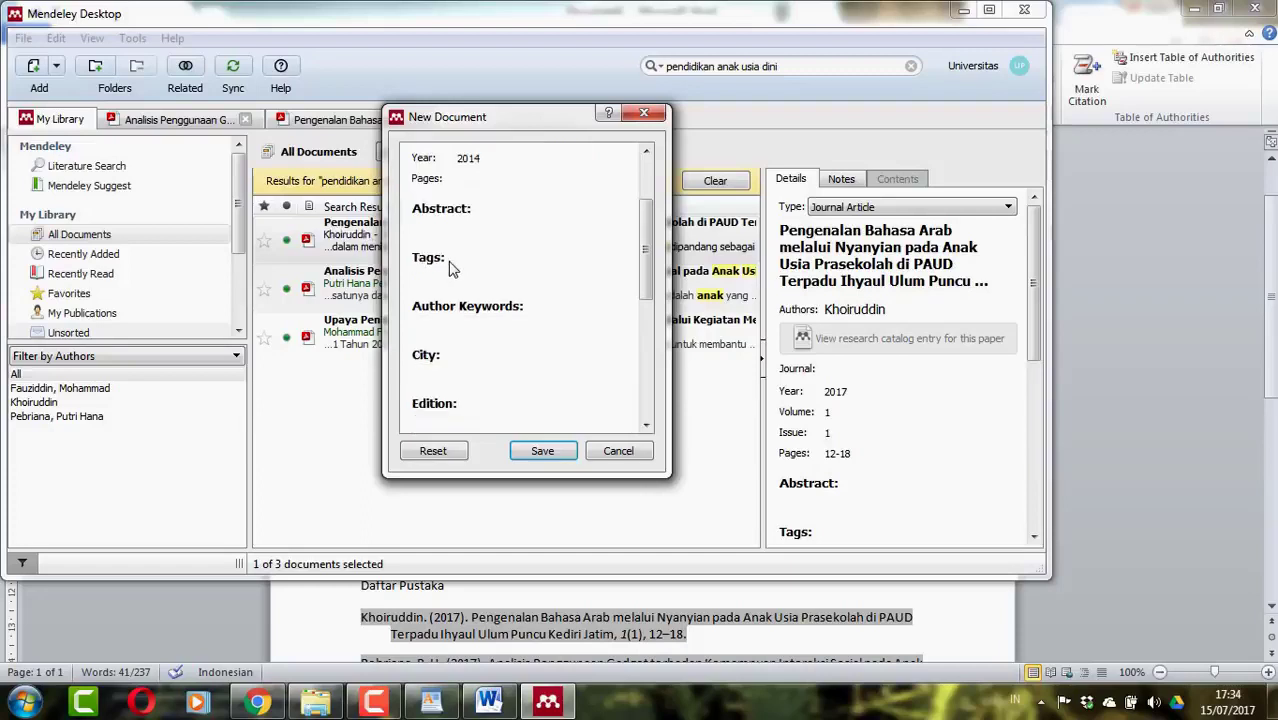
# Step: Fill in the city Bandung and the publisher name
pyautogui.click(461, 373)
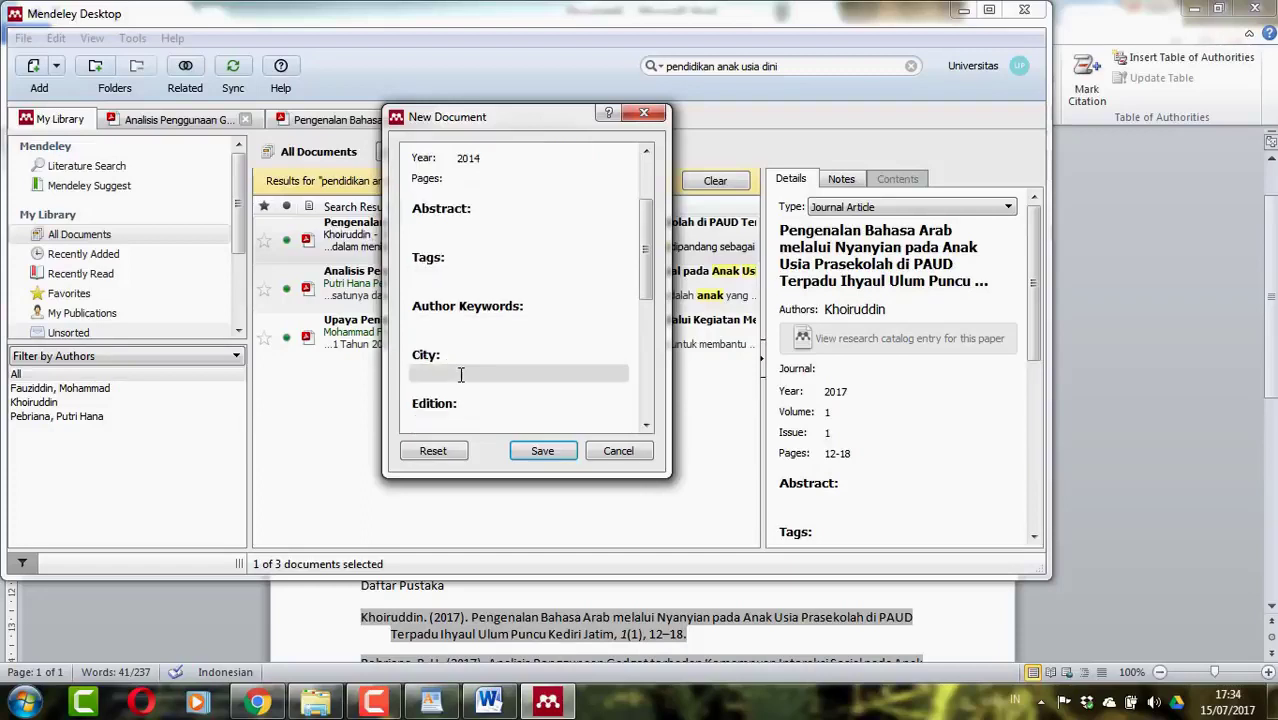
pyautogui.write('Bandun')
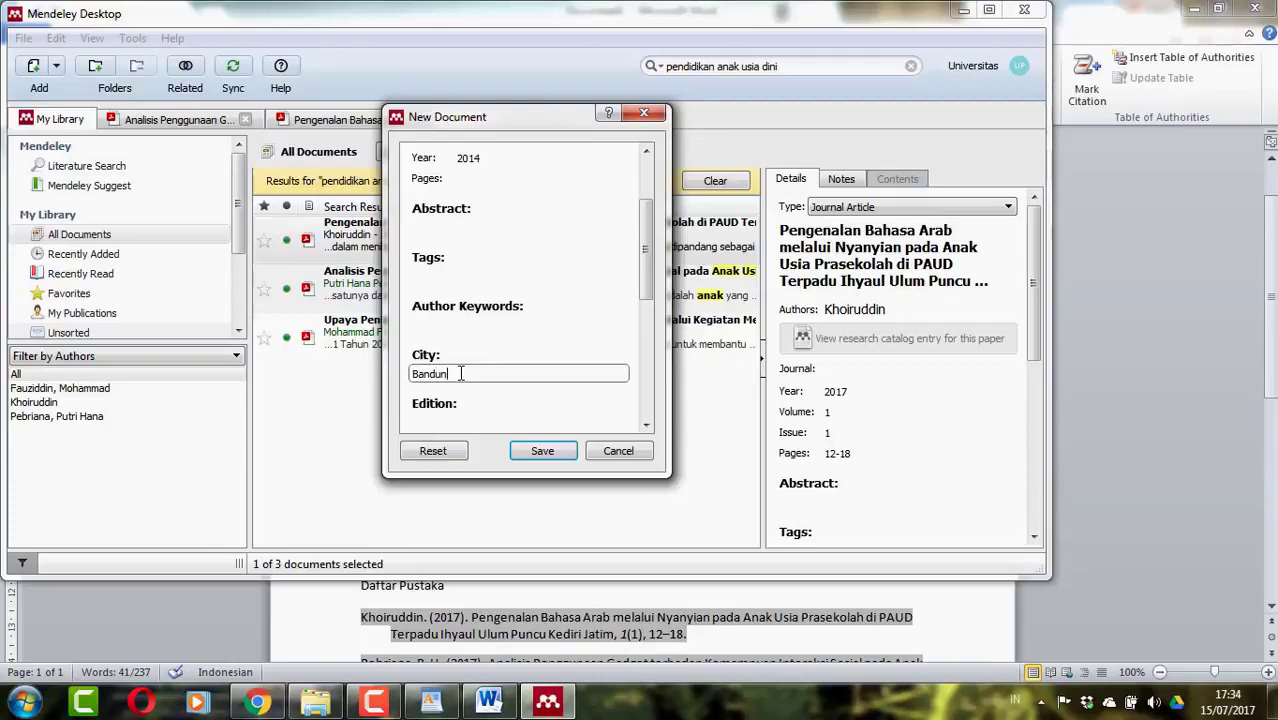
pyautogui.write('g')
pyautogui.press('Tab')
pyautogui.scroll(-1, 462, 372)
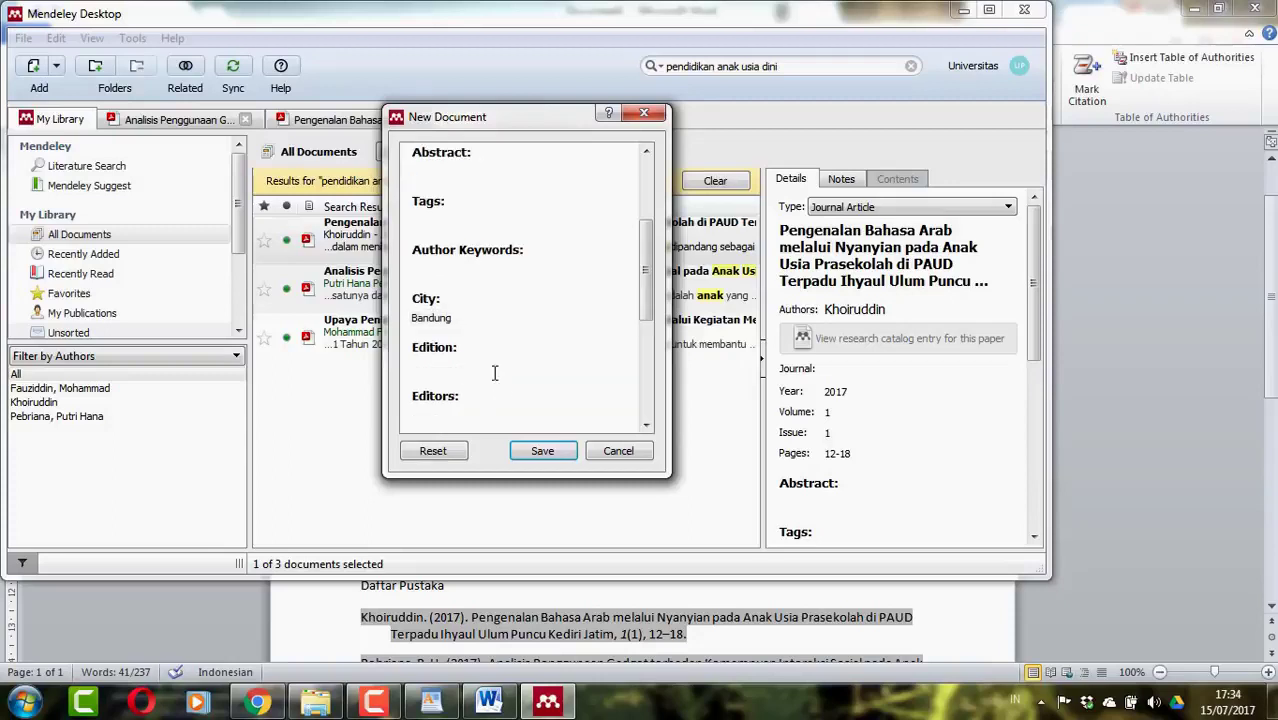
pyautogui.scroll(-1, 474, 380)
pyautogui.scroll(-1, 474, 385)
pyautogui.click(458, 348)
pyautogui.write('PT. Remaja Rosda K')
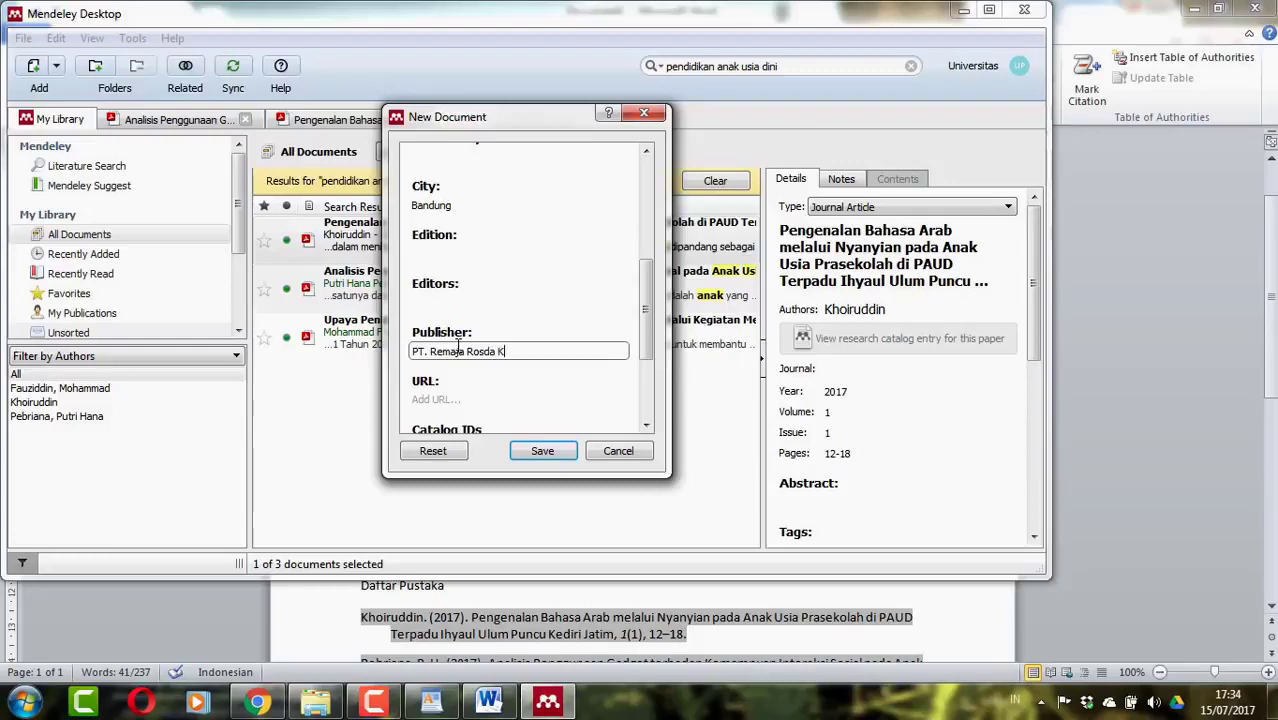
pyautogui.write('arya')
pyautogui.scroll(-1, 459, 344)
pyautogui.scroll(-1, 556, 408)
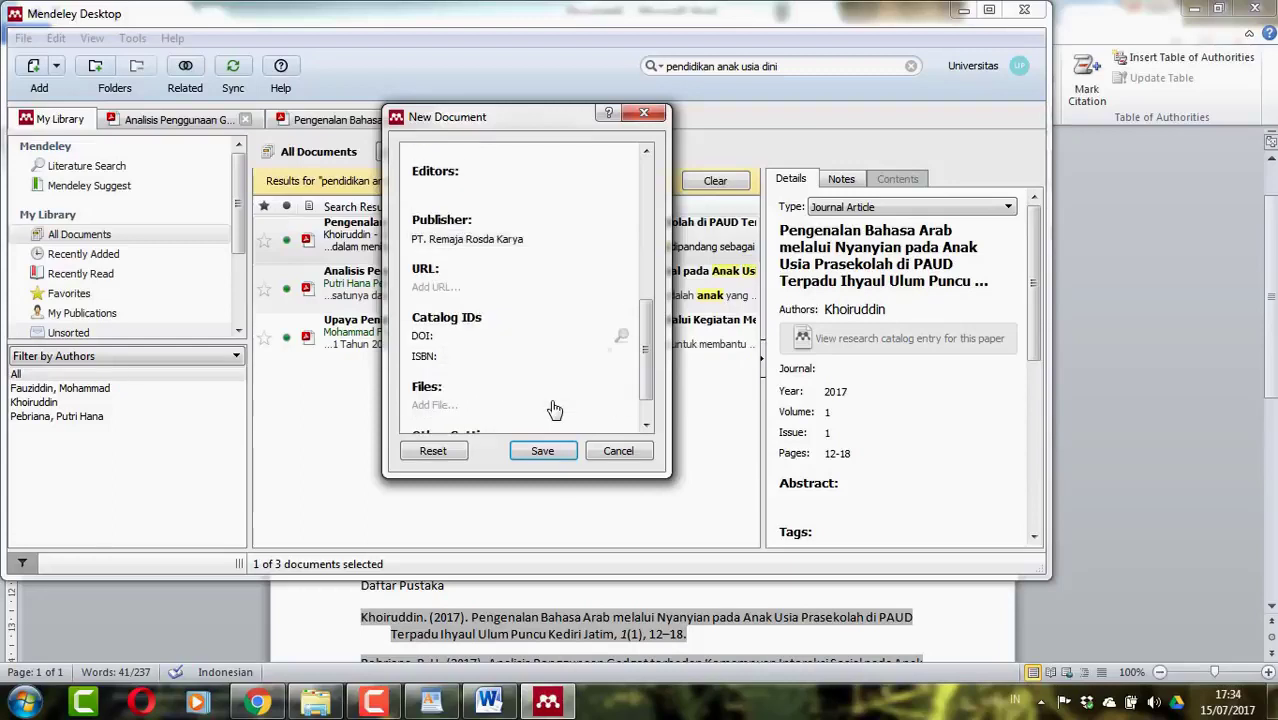
pyautogui.scroll(-1, 556, 412)
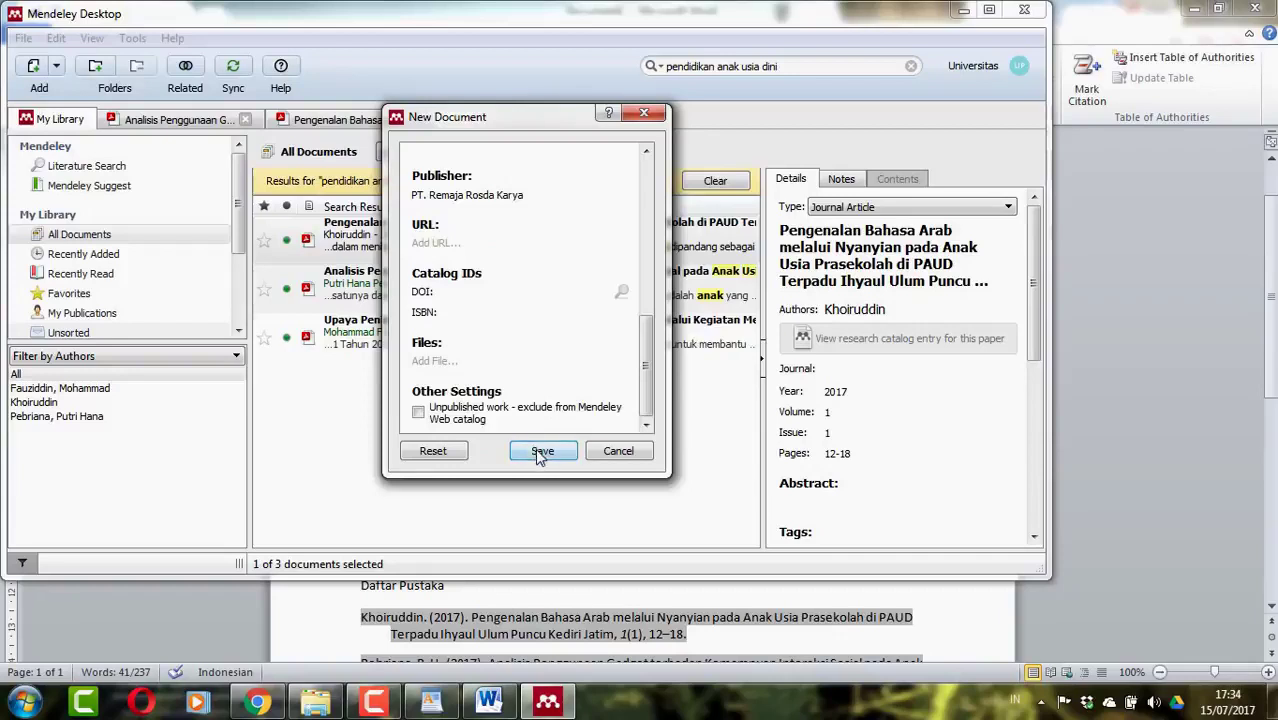
# Step: Save the book, clear the search to list all four documents, and return to Word
pyautogui.click(541, 451)
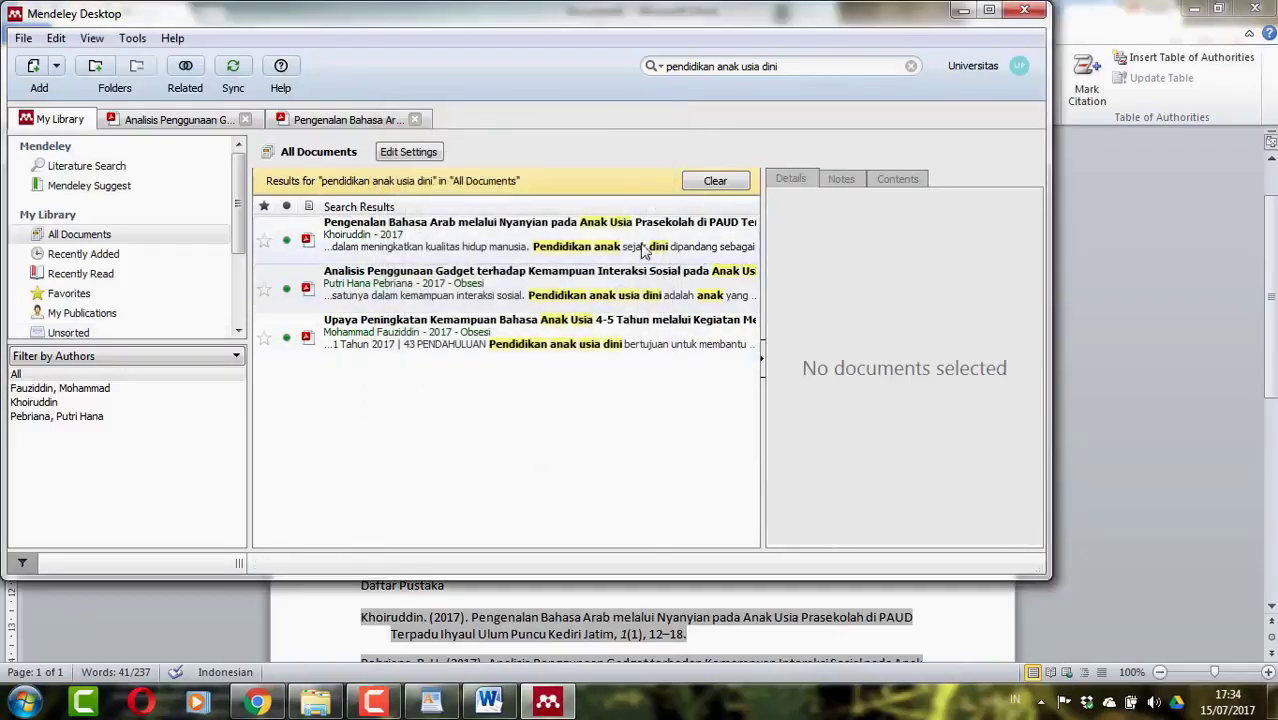
pyautogui.click(705, 183)
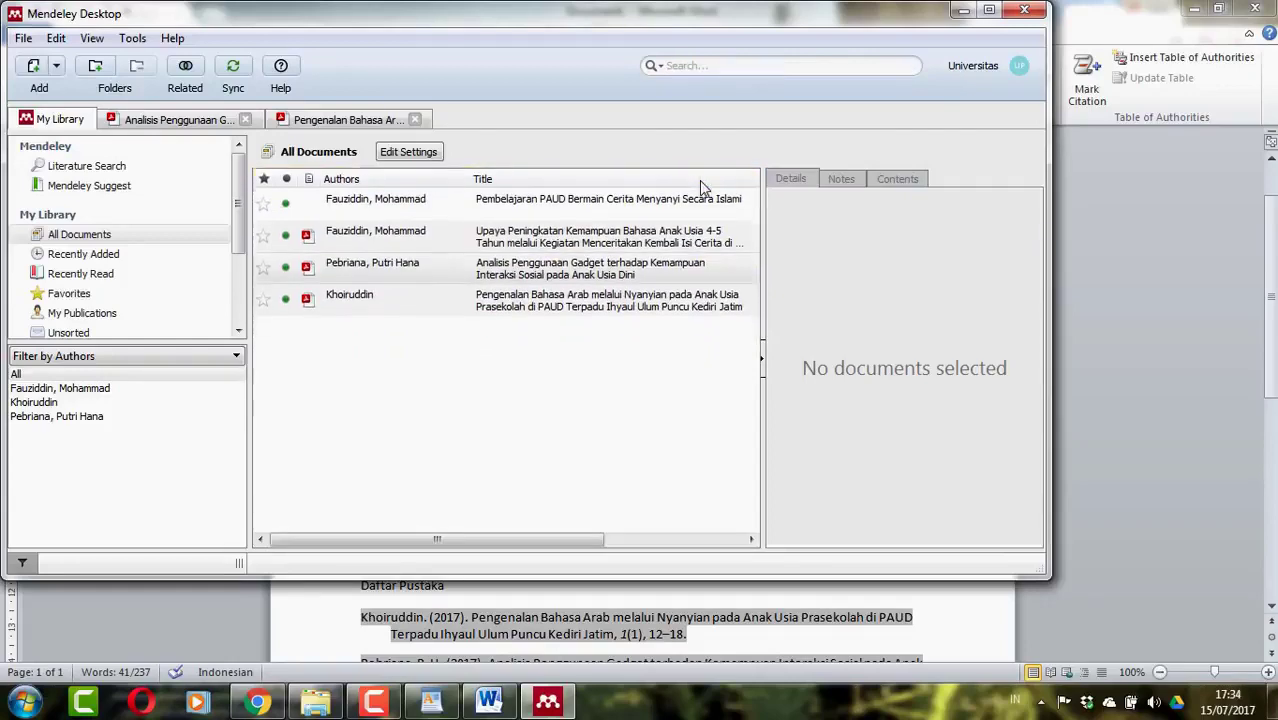
pyautogui.click(385, 210)
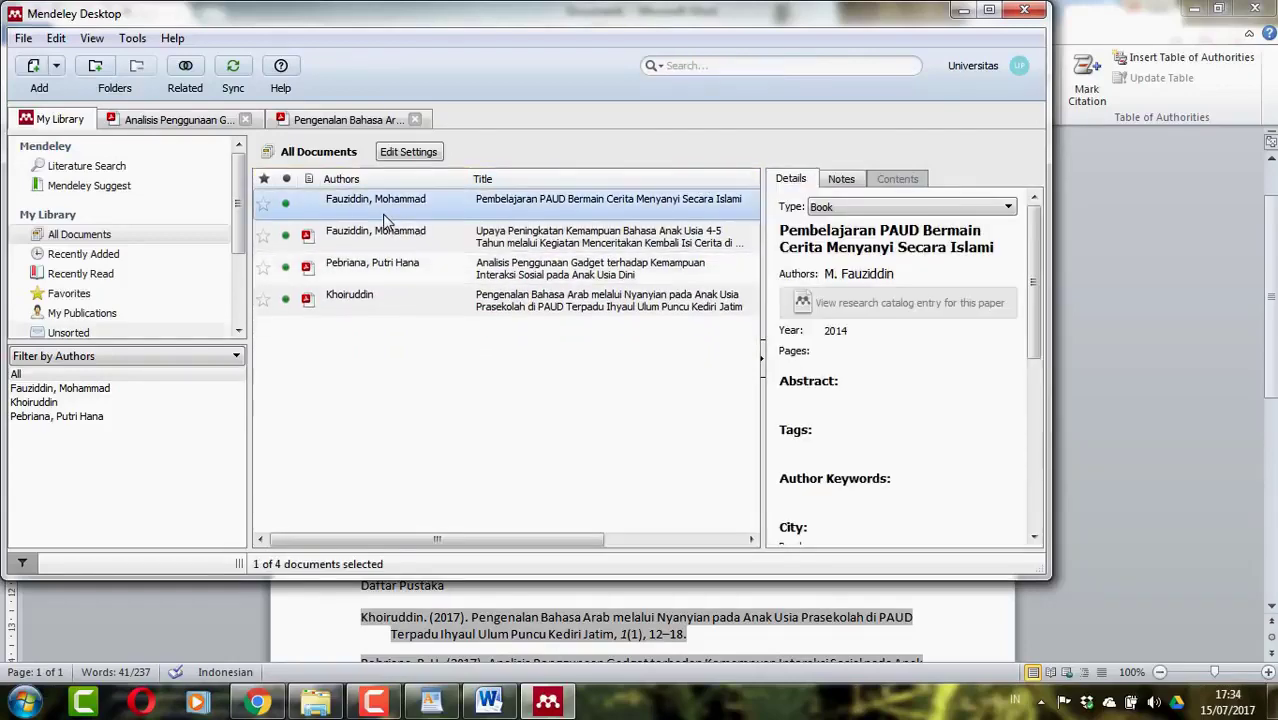
pyautogui.click(488, 700)
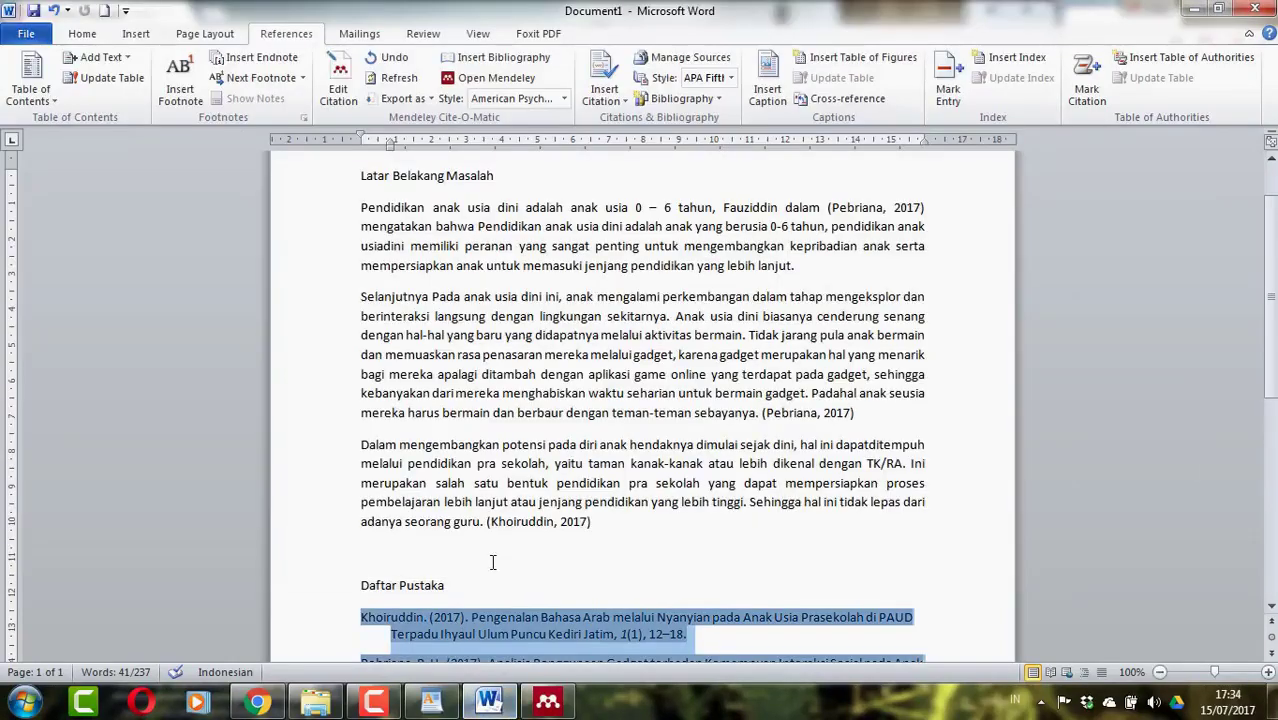
# Step: Start a new line after the Khoiruddin paragraph and draft the storytelling sentence
pyautogui.click(610, 523)
pyautogui.press('Return')
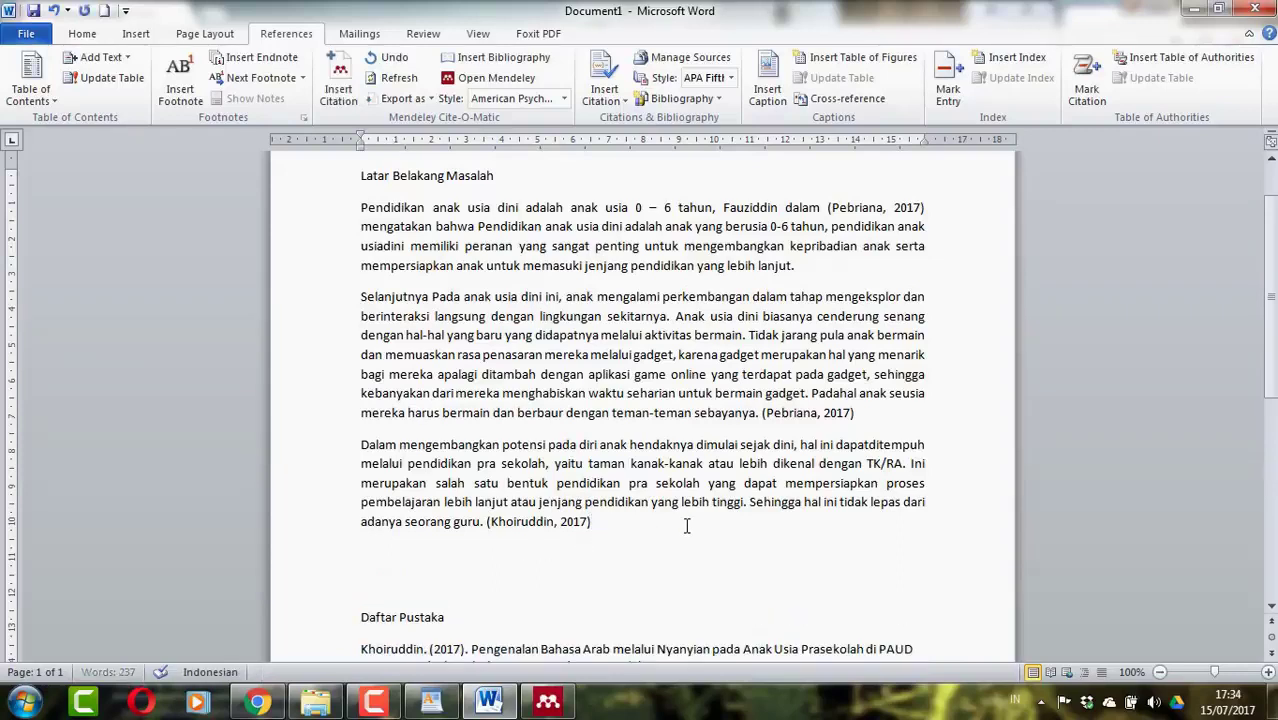
pyautogui.write('d')
pyautogui.write('a')
pyautogui.press('BackSpace')
pyautogui.press('BackSpace')
pyautogui.write('Fauzidd')
pyautogui.press('BackSpace')
pyautogui.press('BackSpace')
pyautogui.press('BackSpace')
pyautogui.press('BackSpace')
pyautogui.press('BackSpace')
pyautogui.write('Bern')
pyautogui.press('BackSpace')
pyautogui.press('BackSpace')
pyautogui.write('rmain diba')
pyautogui.write('gi men')
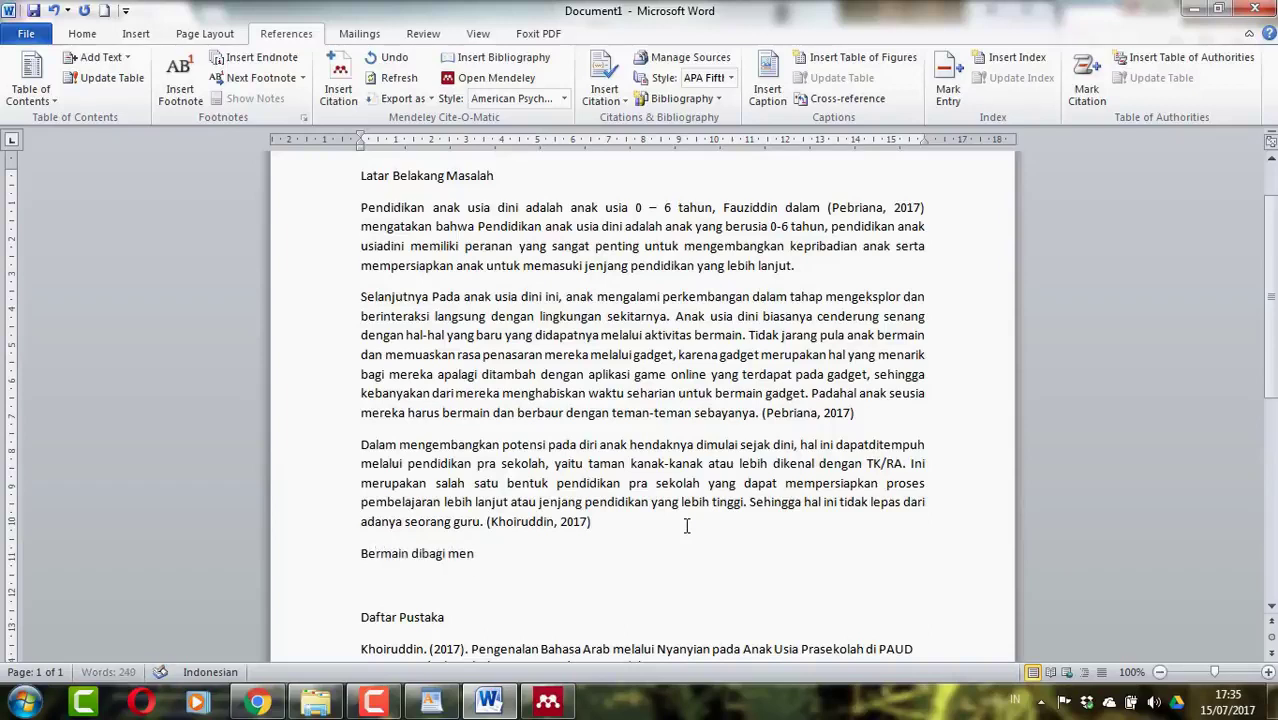
pyautogui.write('jadi ')
pyautogui.write('2')
pyautogui.press('BackSpace')
pyautogui.press('BackSpace')
pyautogui.press('BackSpace')
pyautogui.press('BackSpace')
pyautogui.press('BackSpace')
pyautogui.press('BackSpace')
pyautogui.write('er')
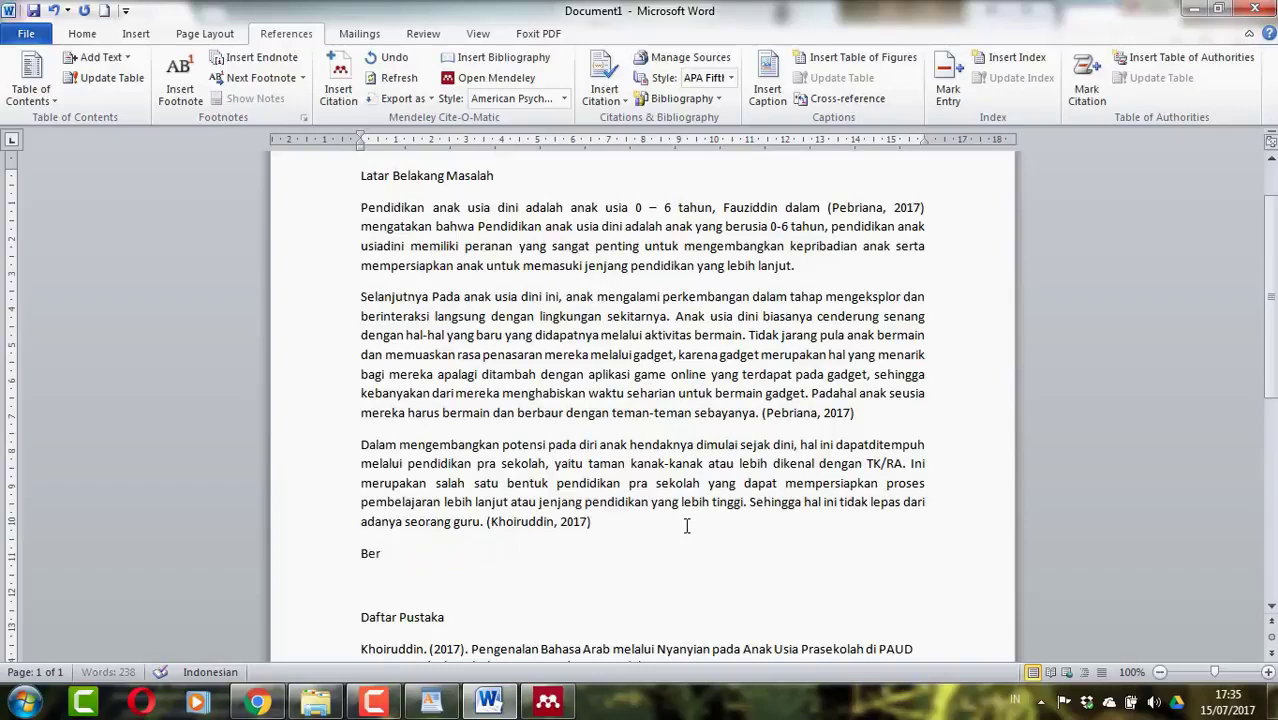
pyautogui.write('c')
pyautogui.write('ib')
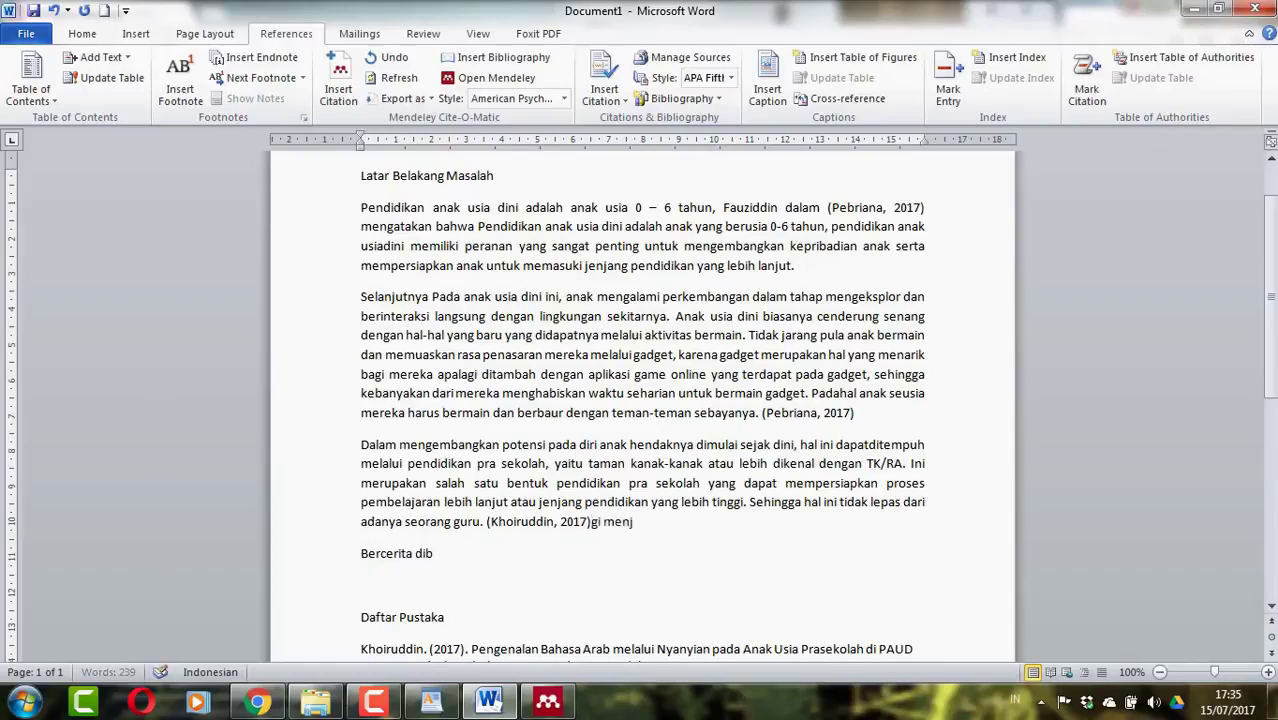
pyautogui.write('a')
pyautogui.press('Home')
pyautogui.press('BackSpace')
pyautogui.press('BackSpace')
pyautogui.press('BackSpace')
pyautogui.press('BackSpace')
pyautogui.press('BackSpace')
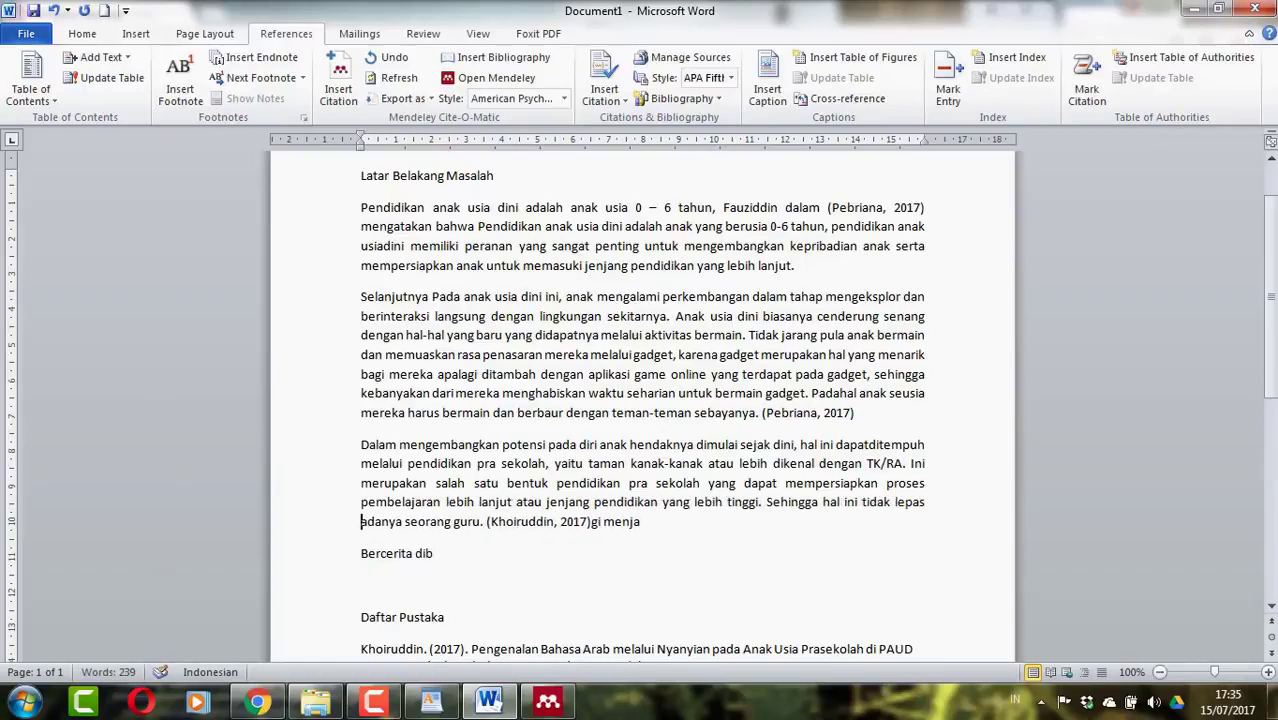
pyautogui.write('d')
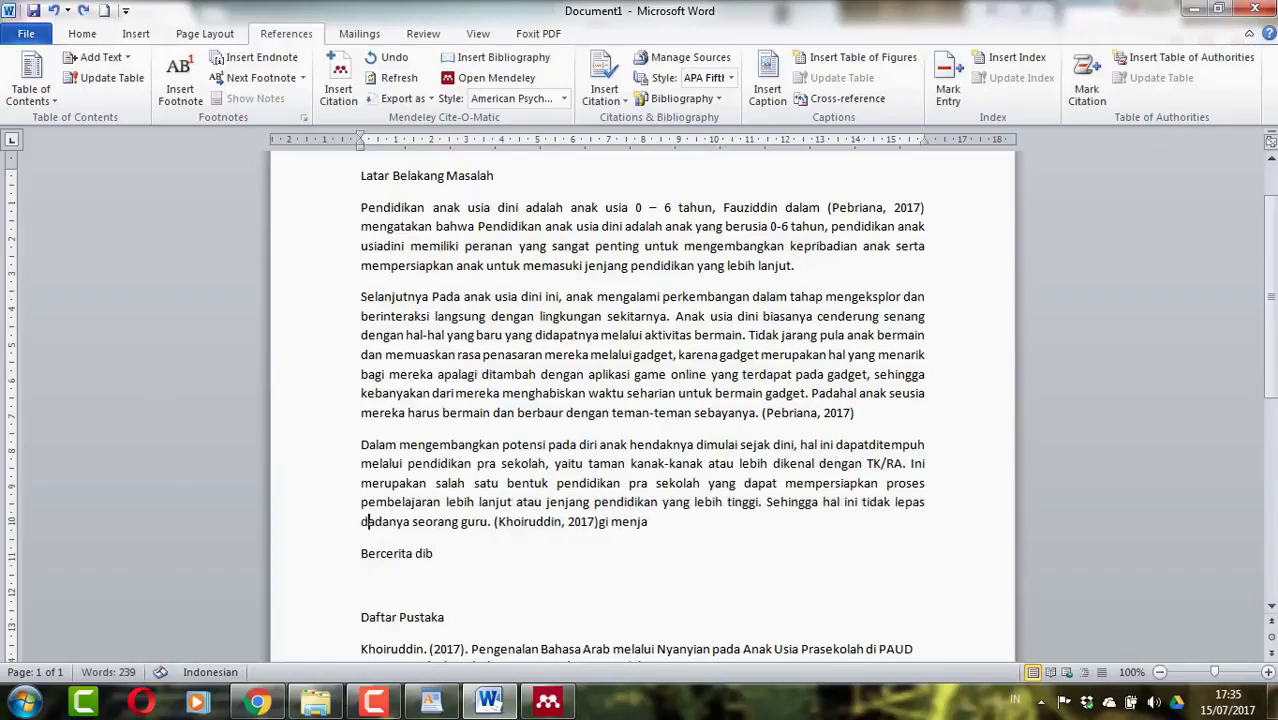
pyautogui.write('ari')
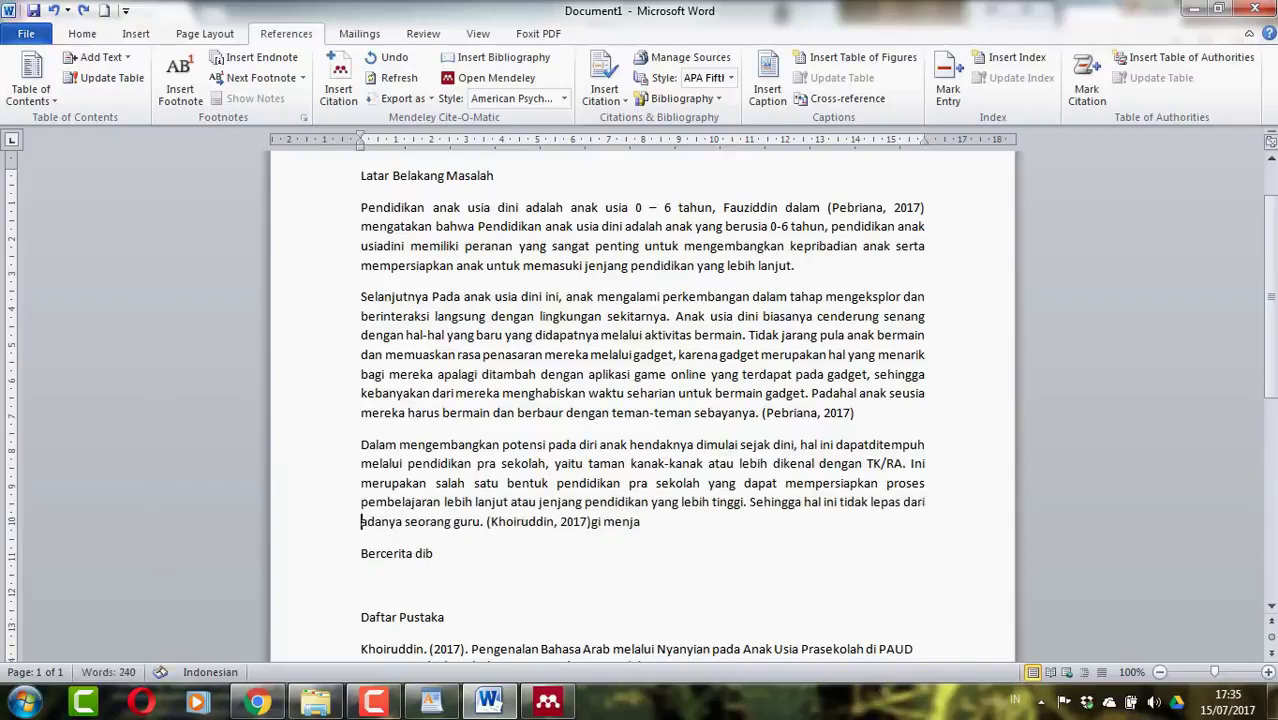
# Step: Replace the draft with 'Bercerita dibagi menjadi 2 macam', naming storytelling with and without media
pyautogui.moveTo(440, 560); pyautogui.dragTo(362, 560)
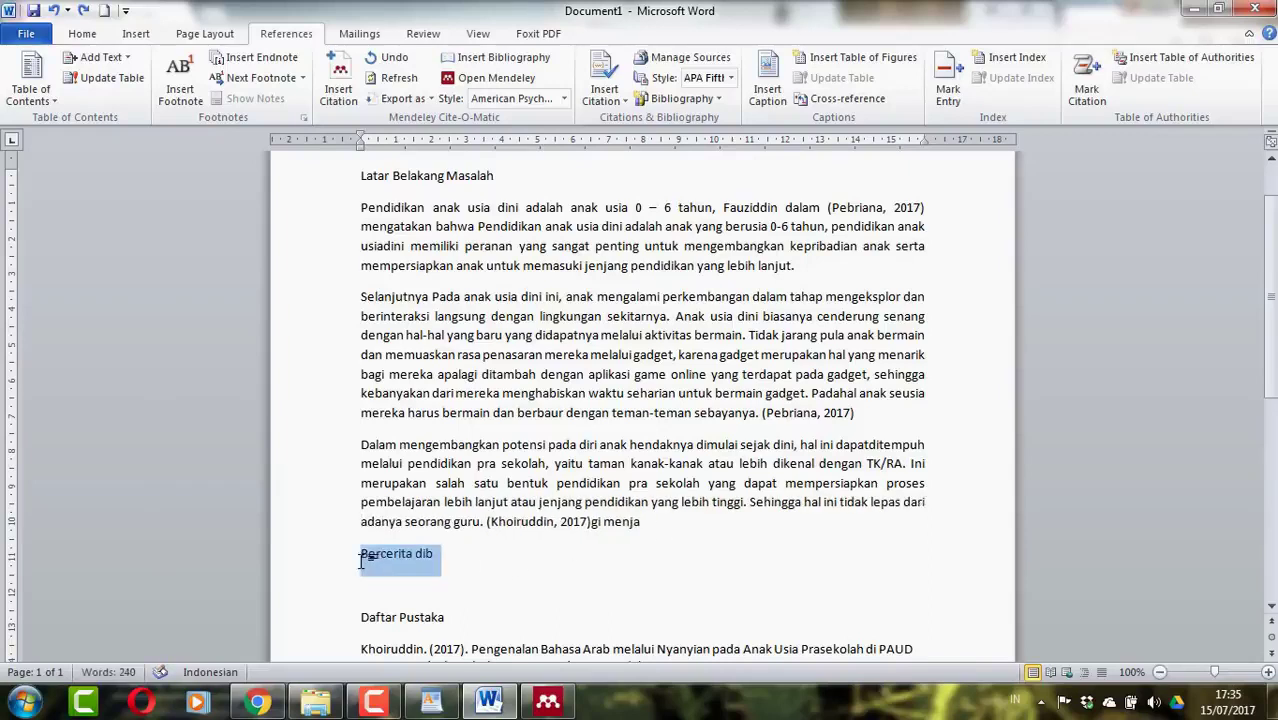
pyautogui.press('Delete')
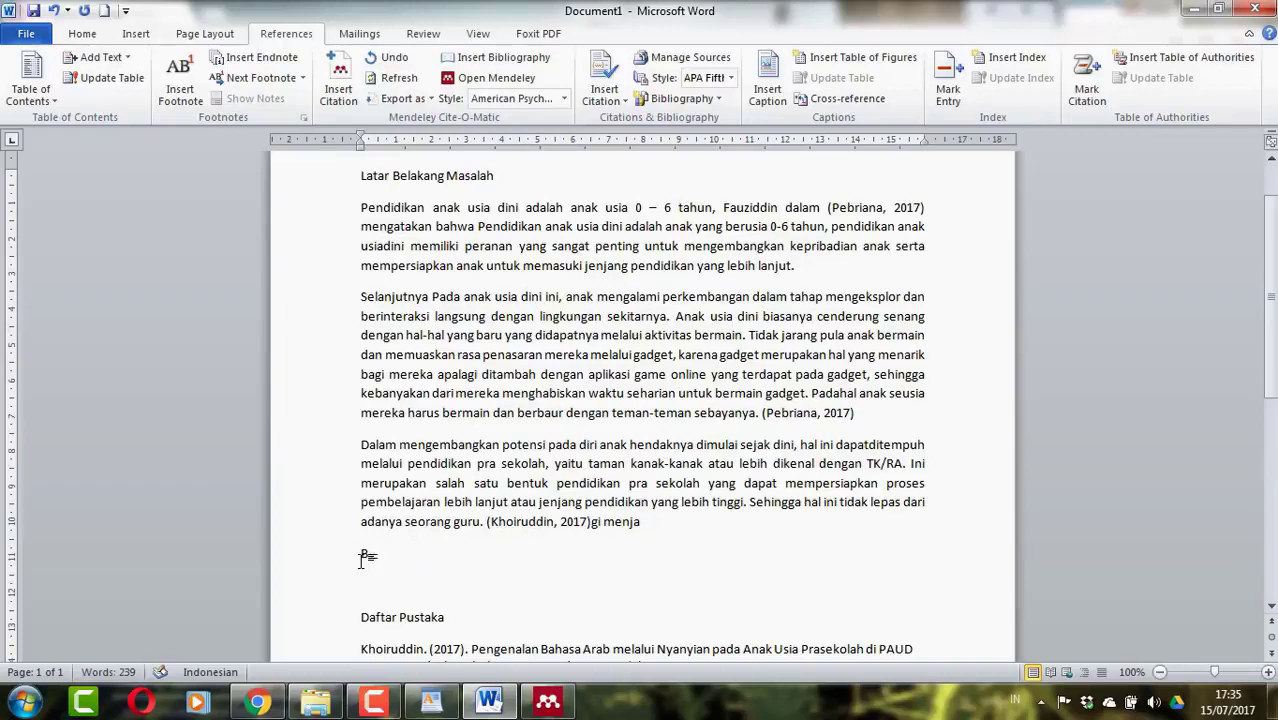
pyautogui.write('B')
pyautogui.write('ercerita')
pyautogui.write(' dinba')
pyautogui.press('BackSpace')
pyautogui.press('BackSpace')
pyautogui.press('BackSpace')
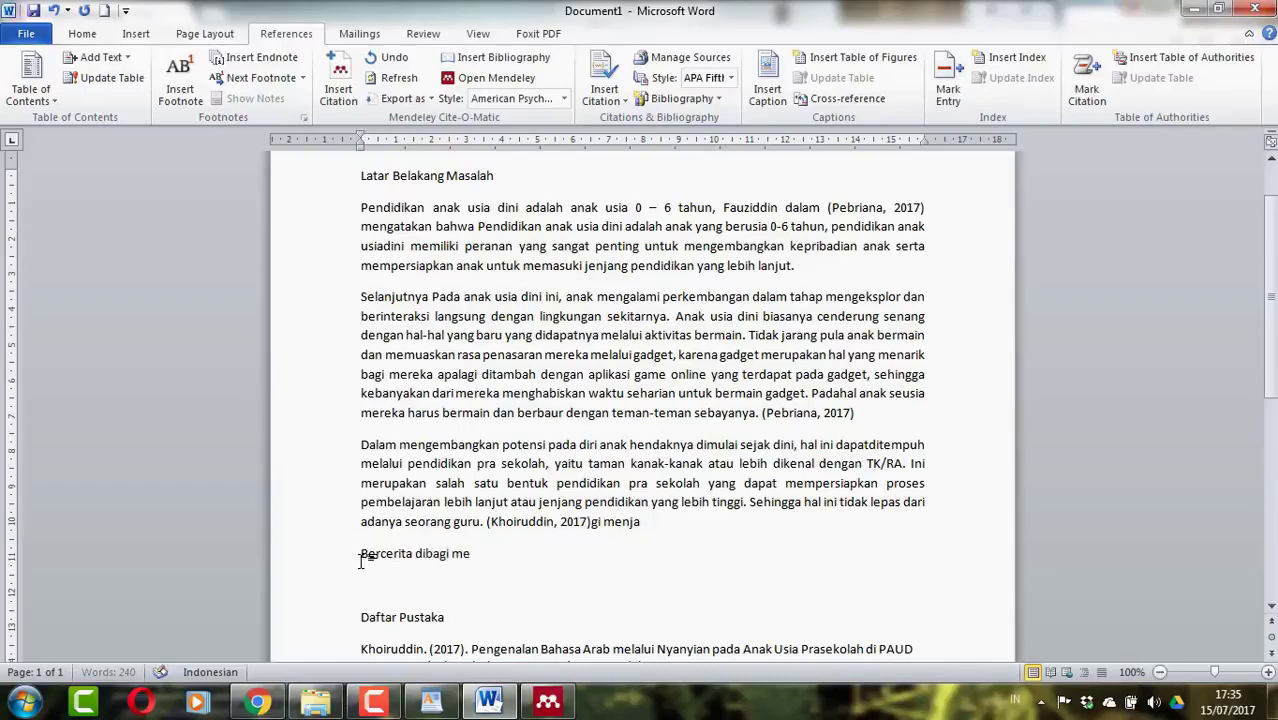
pyautogui.write('2 ')
pyautogui.write('maca')
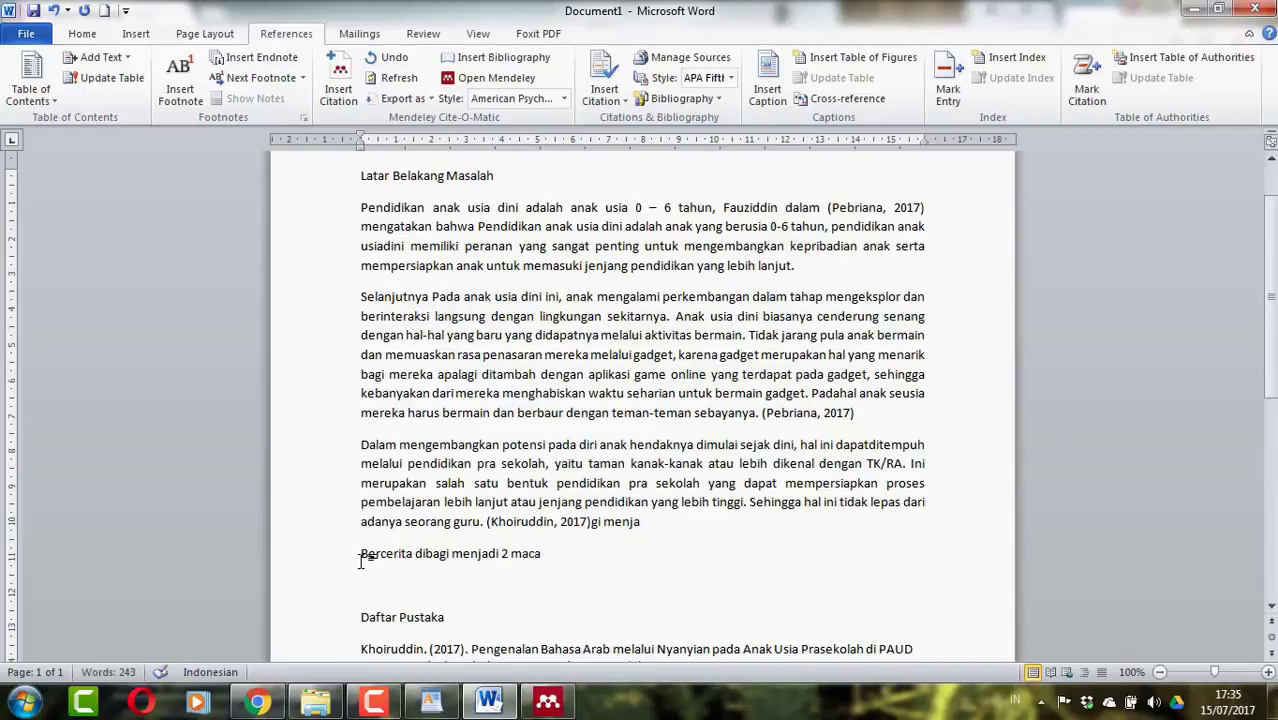
pyautogui.write('m,')
pyautogui.write(' ; ber')
pyautogui.write('cer')
pyautogui.write('ita dengan menggunakan media')
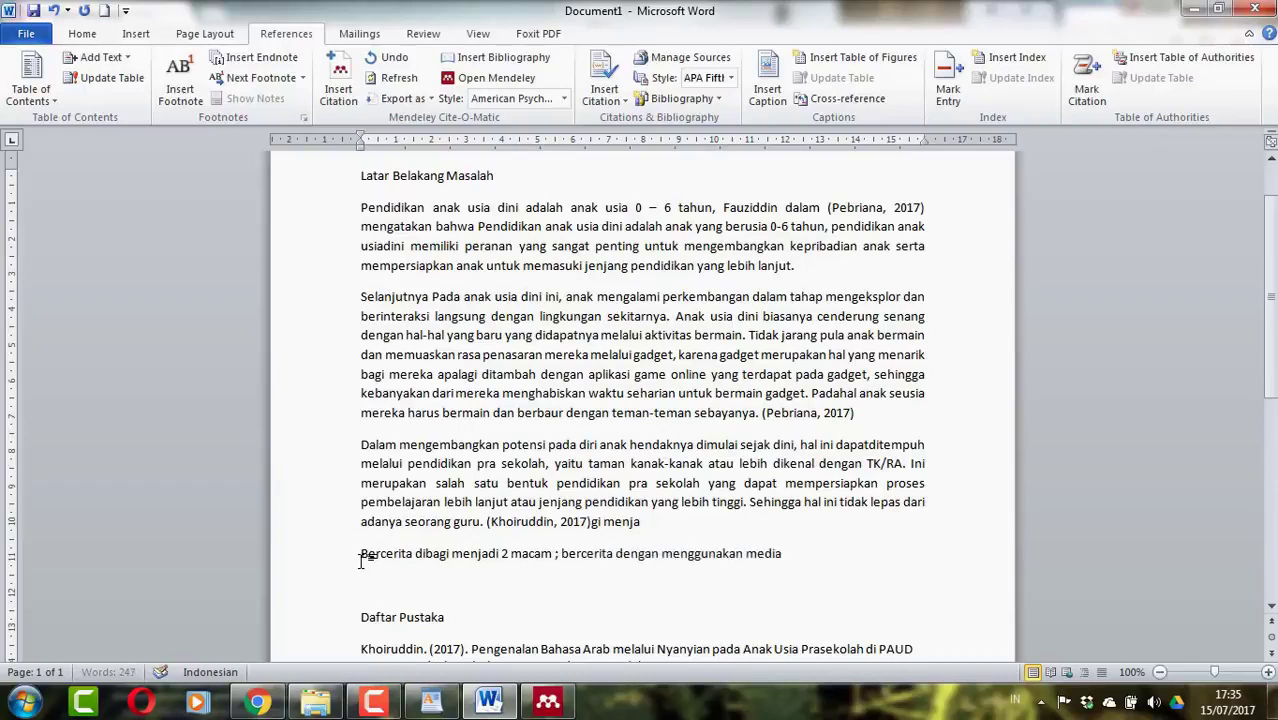
pyautogui.write(' dan')
pyautogui.write('c')
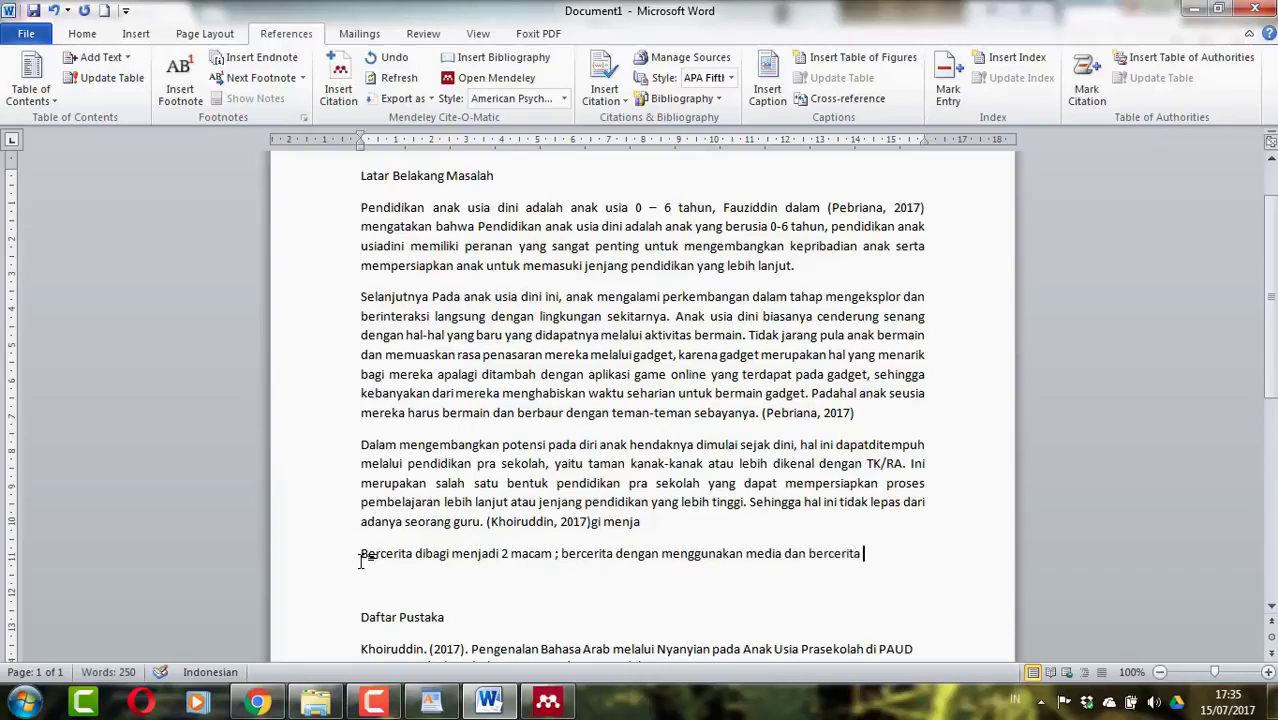
pyautogui.write('tanpa med')
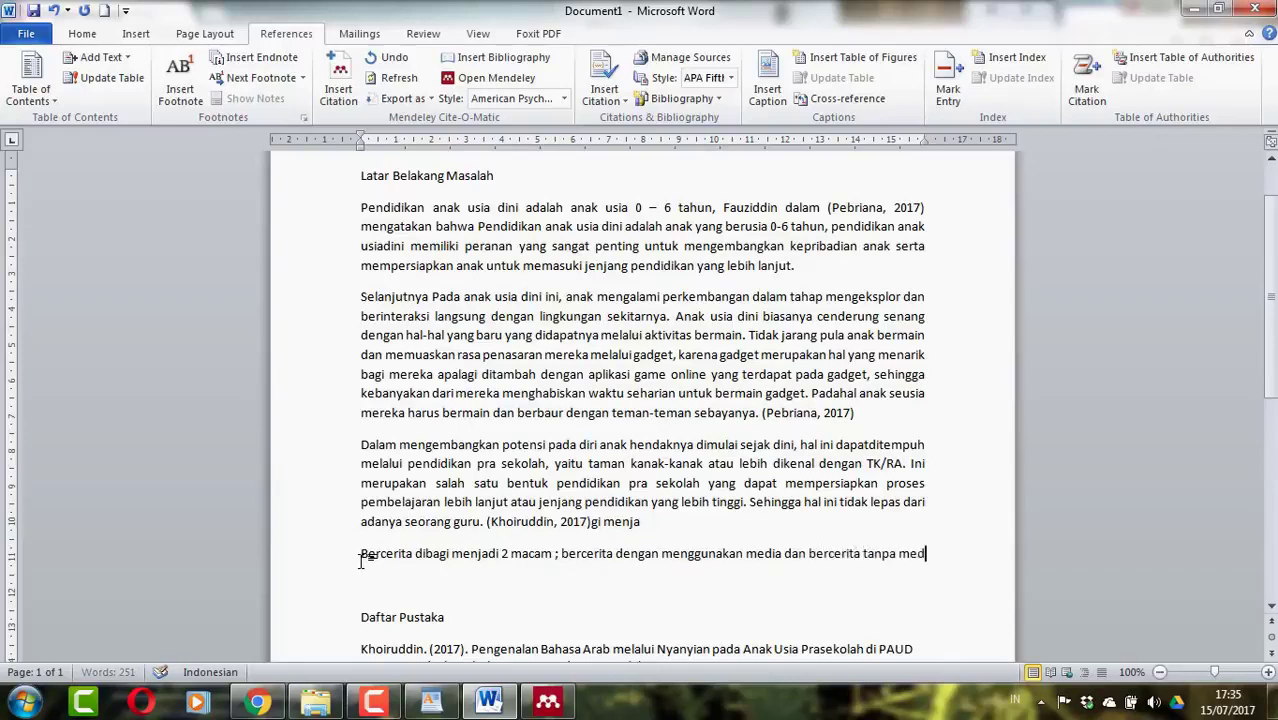
pyautogui.write('ia')
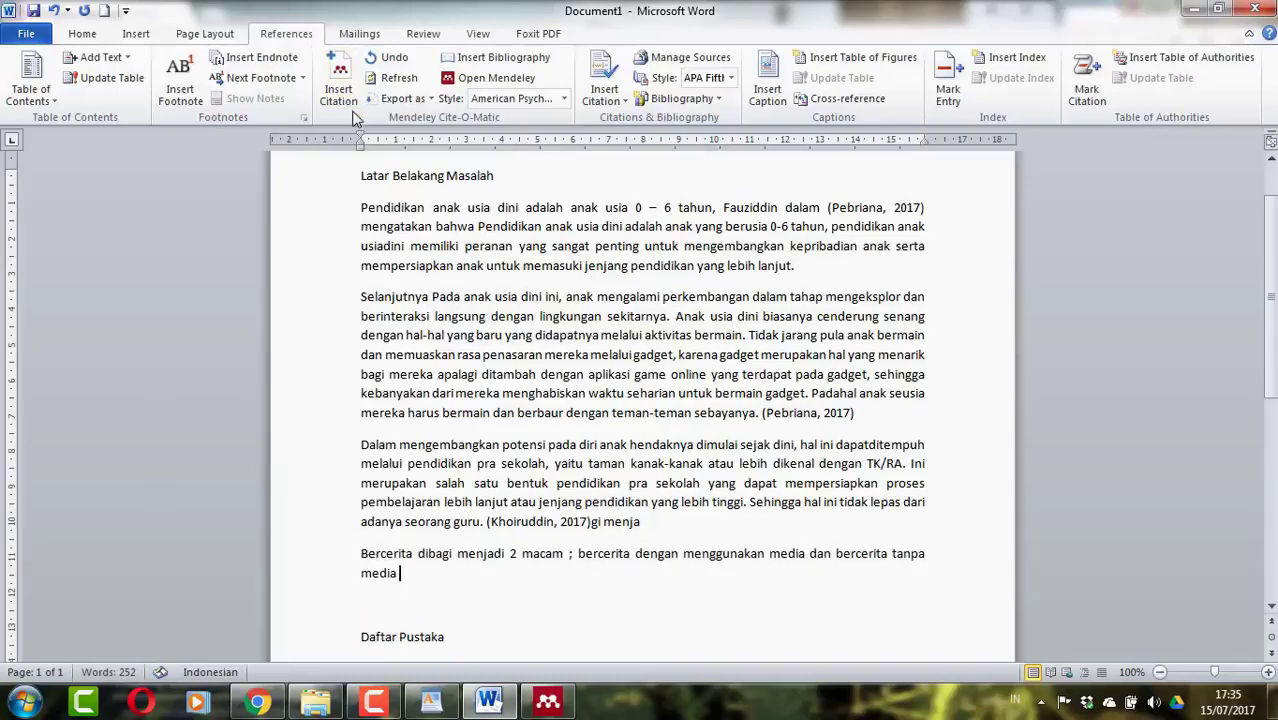
# Step: Cite the Fauziddin 2014 book at the end of the storytelling paragraph
pyautogui.click(339, 90)
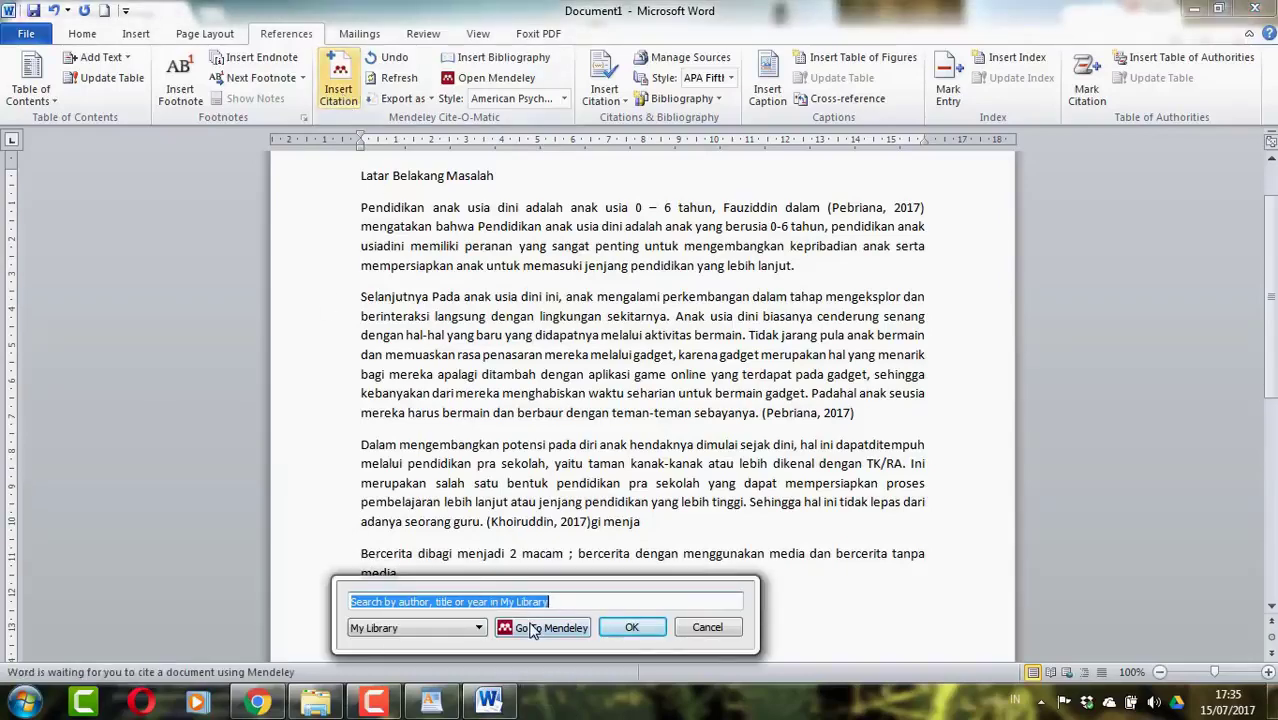
pyautogui.click(541, 628)
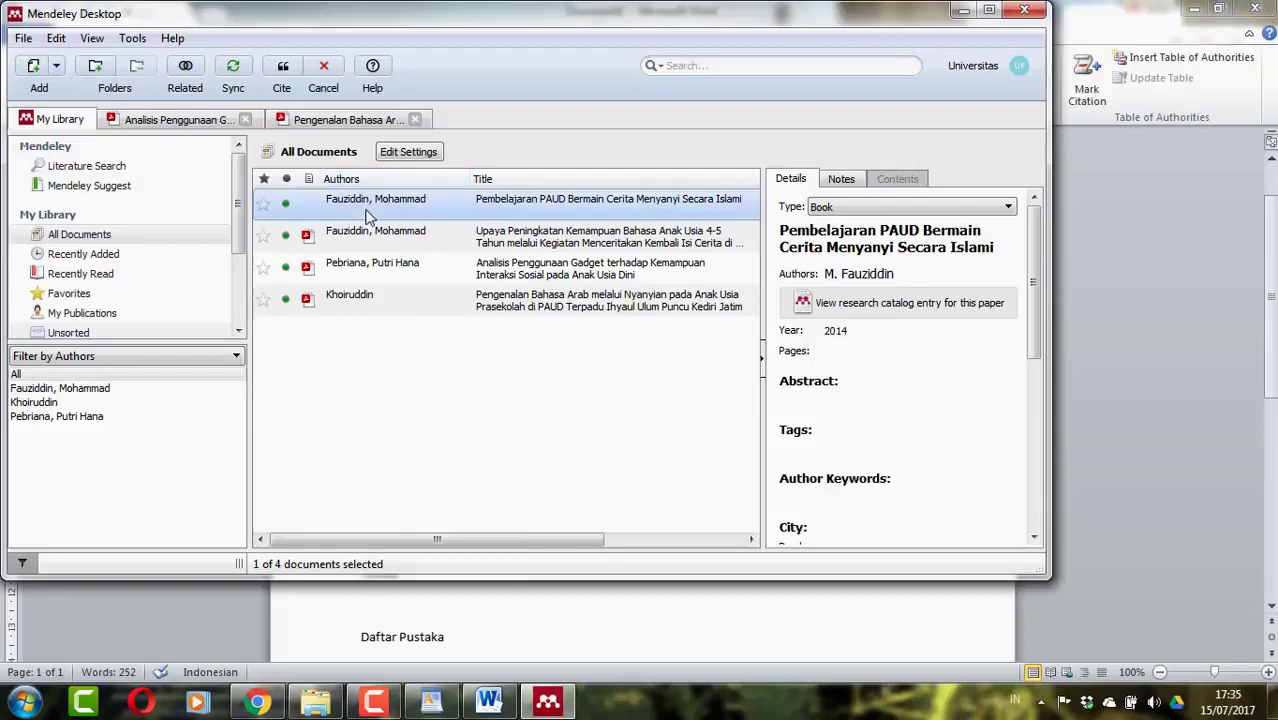
pyautogui.click(283, 70)
# Step: Check the three Daftar Pustaka entries, including the Fauziddin 2014 book
pyautogui.scroll(-1, 572, 383)
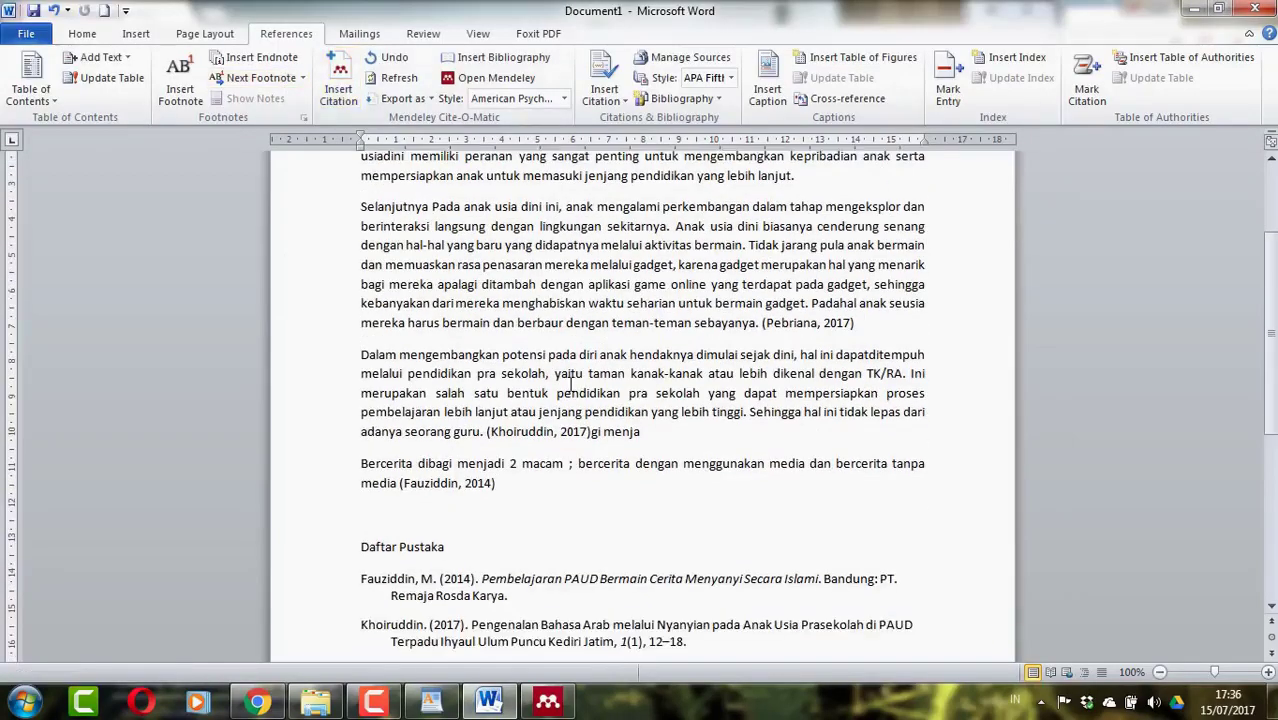
pyautogui.scroll(-1, 570, 385)
pyautogui.scroll(-1, 568, 385)
pyautogui.moveTo(325, 505); pyautogui.dragTo(350, 603)
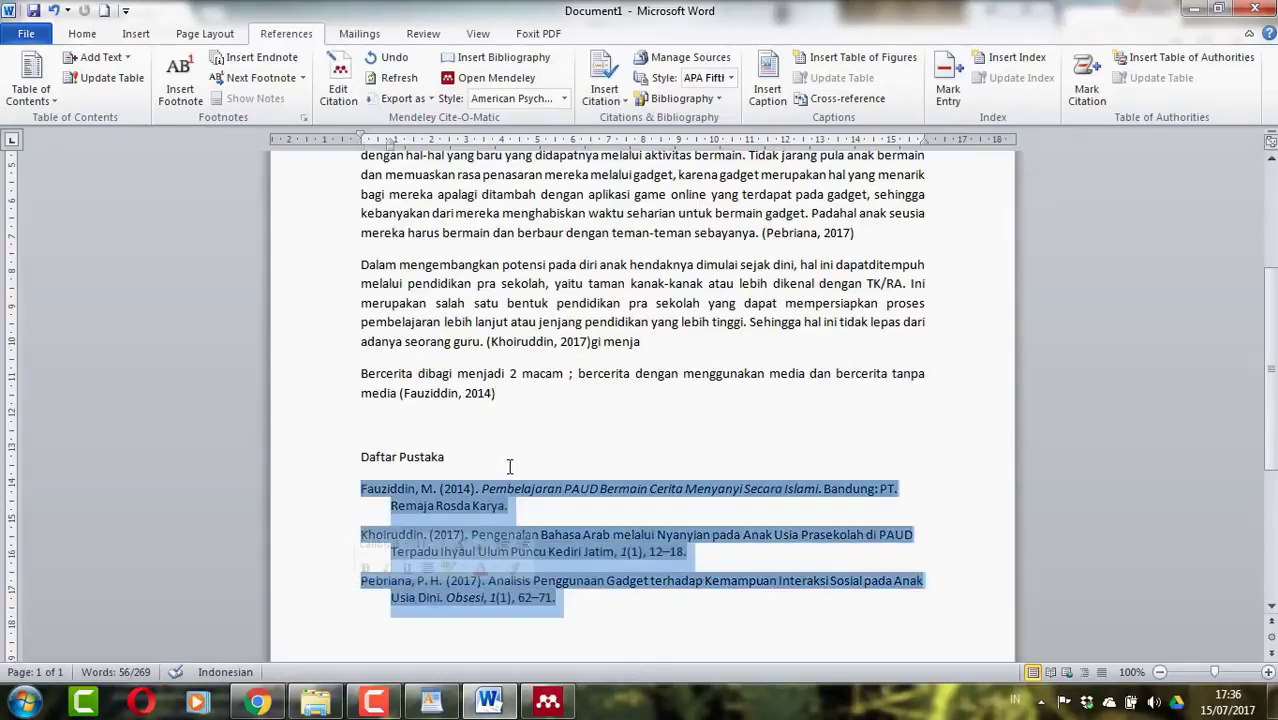
pyautogui.click(508, 466)
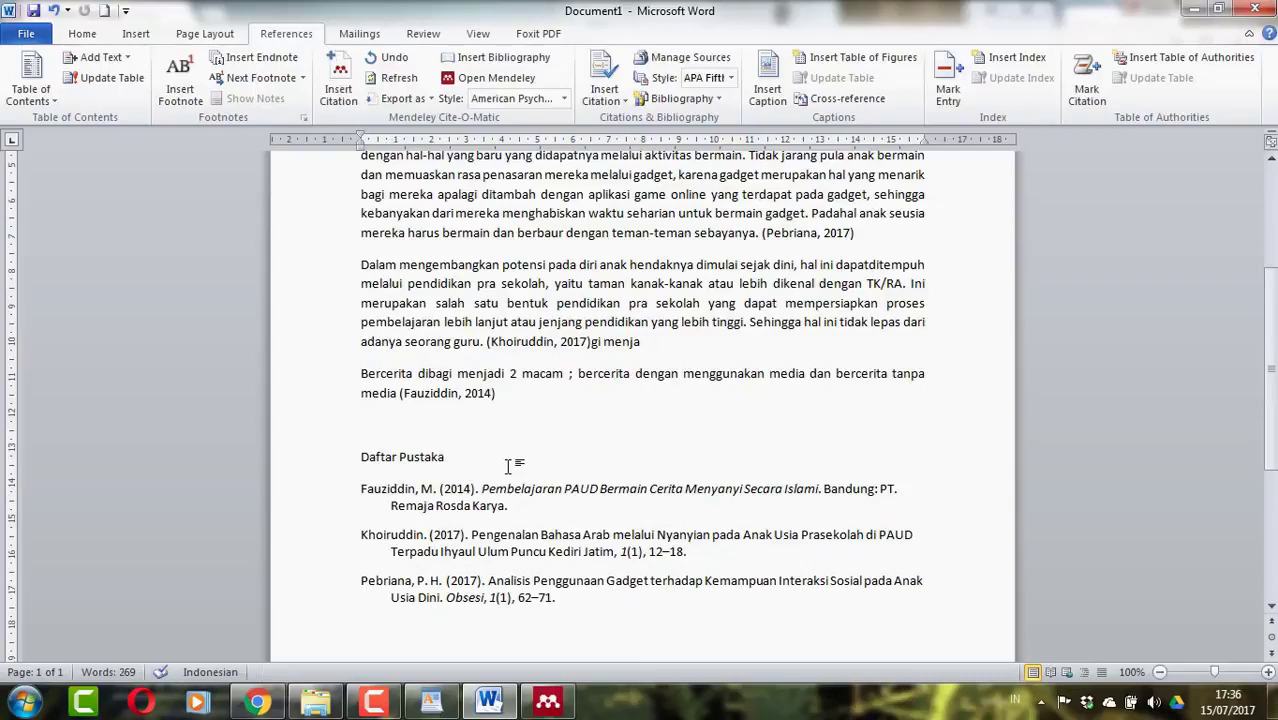